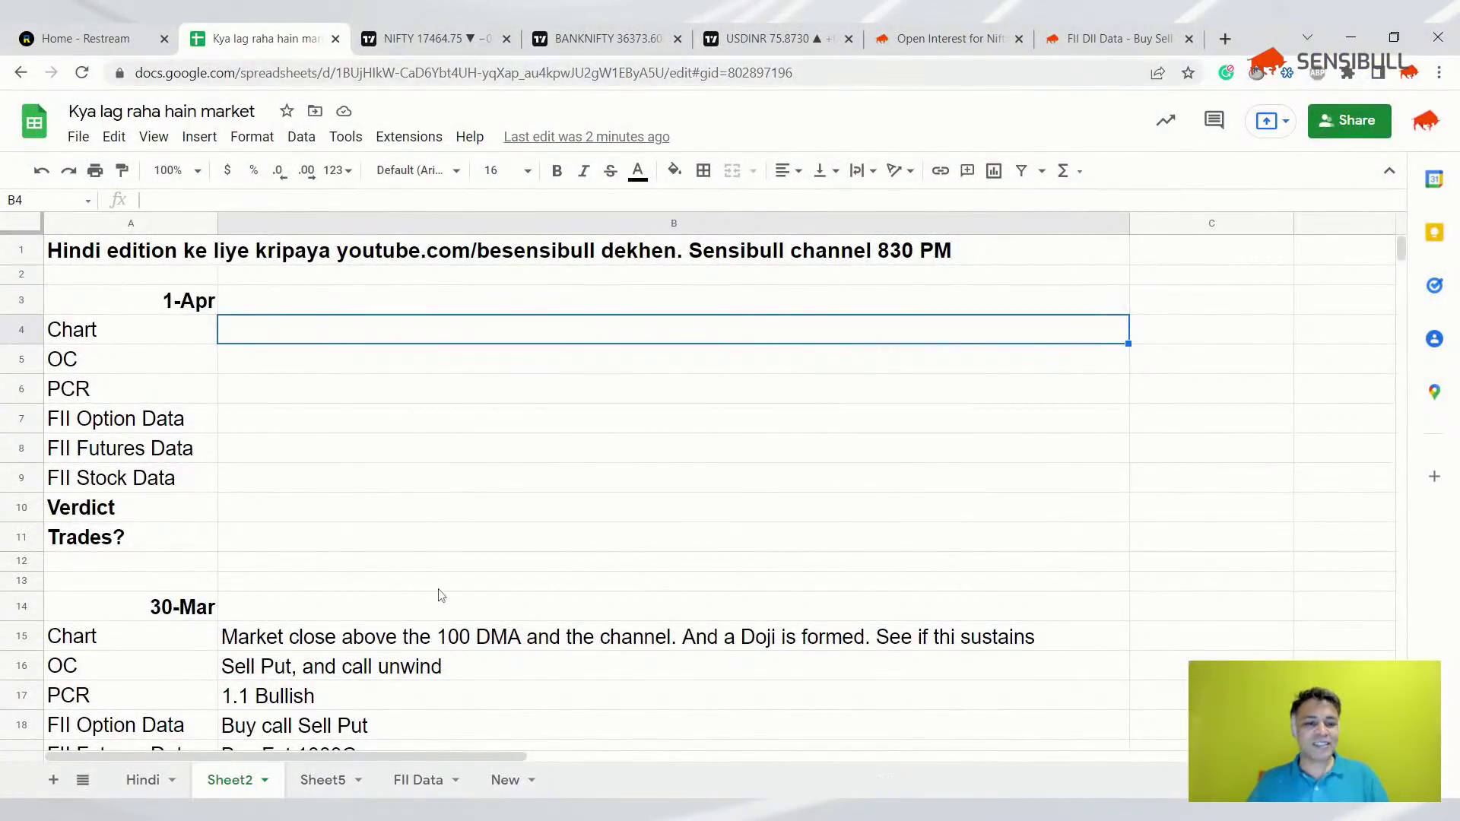
- Step through the empty 1-Apr cells and return to the 1-Apr Chart cell
key(Down)
key(Down)
key(Down)
key(Down)
key(Down)
key(Down)
key(Down)
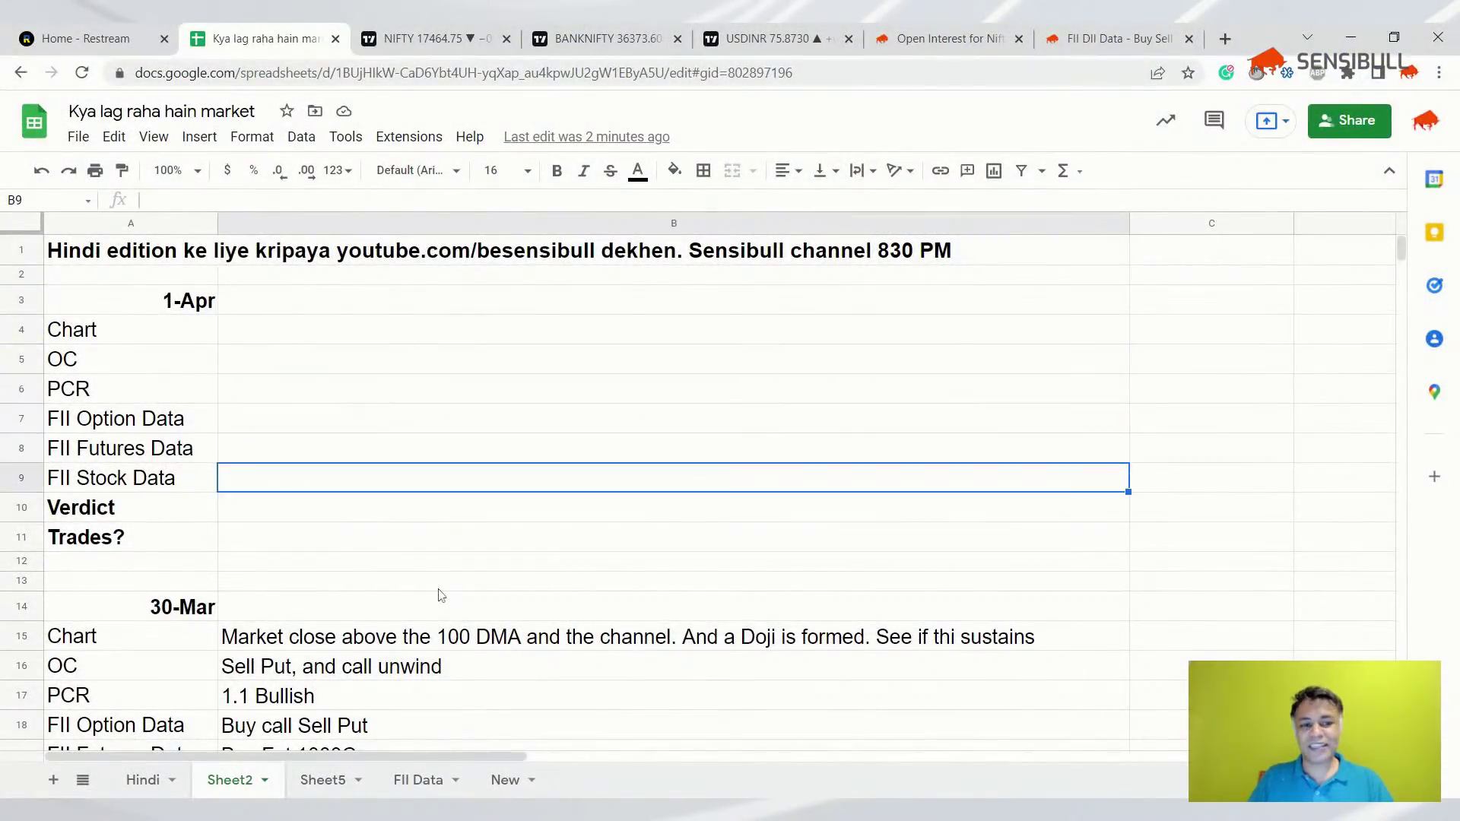
key(Up)
key(Up)
key(Up)
key(Up)
key(Up)
key(Up)
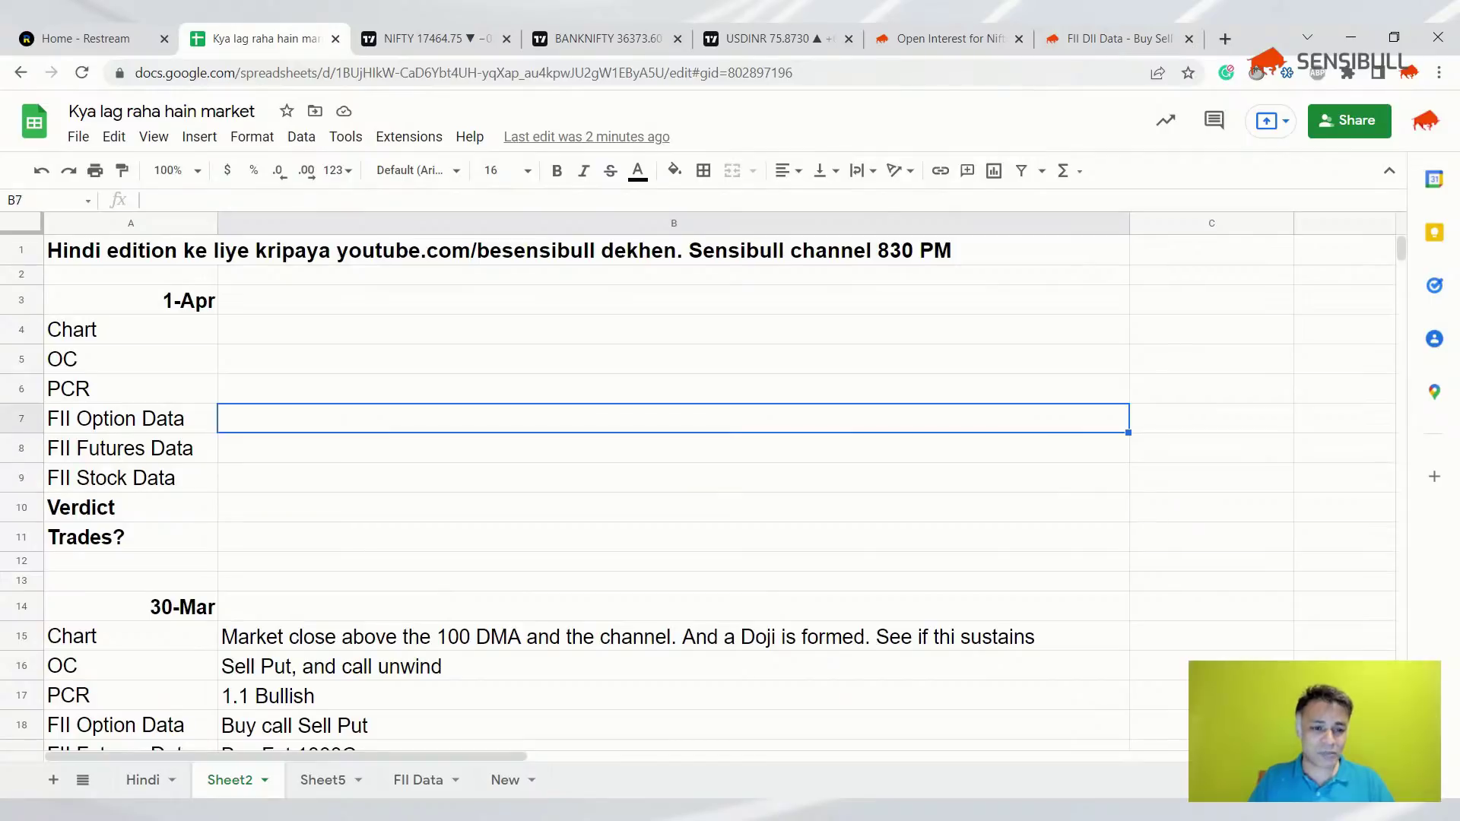
key(Up)
key(Down)
key(Down)
key(Down)
key(Down)
key(Down)
key(Down)
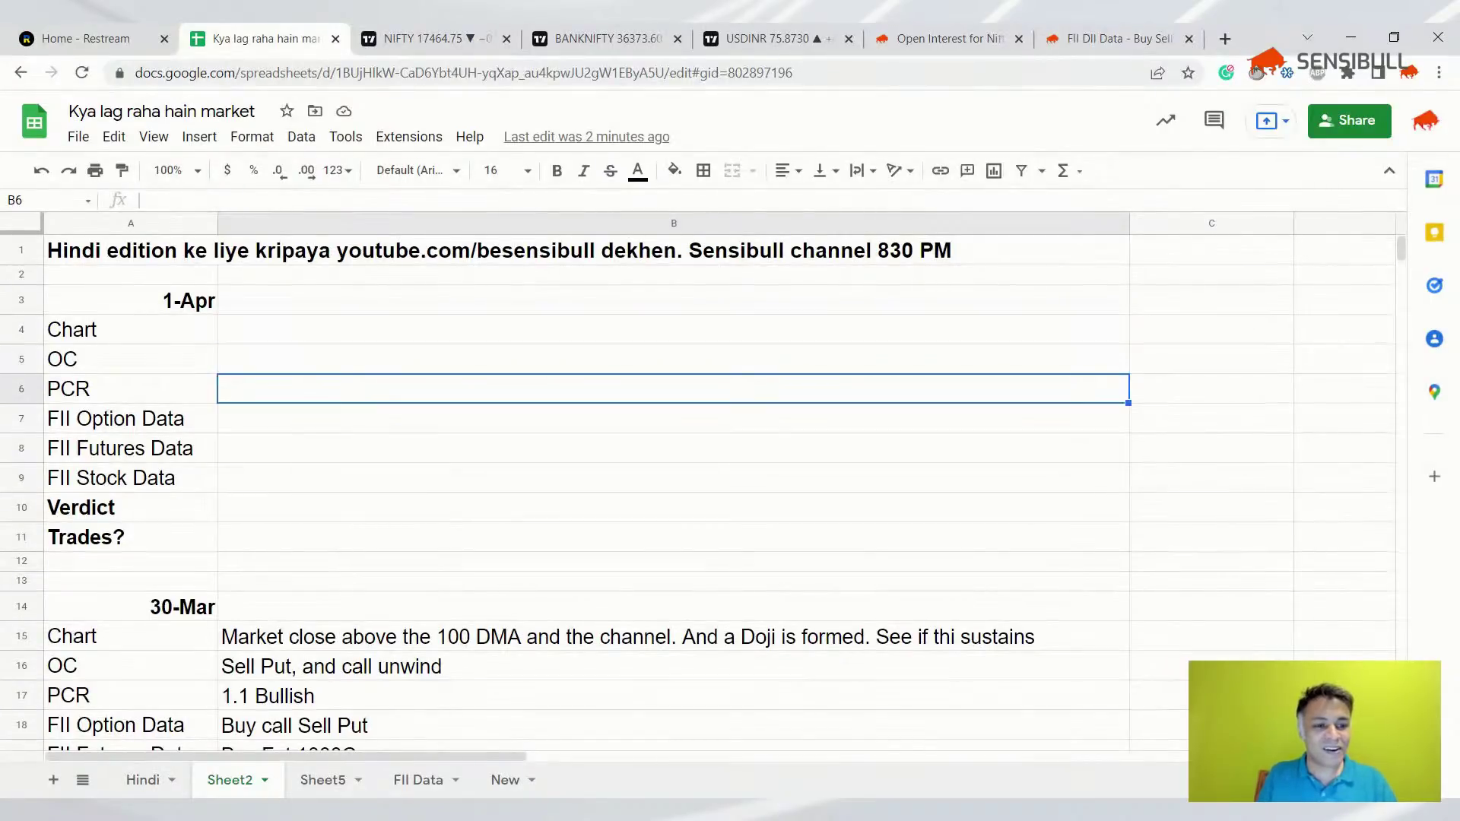
key(Up)
key(Up)
key(Up)
key(Up)
key(Up)
key(Up)
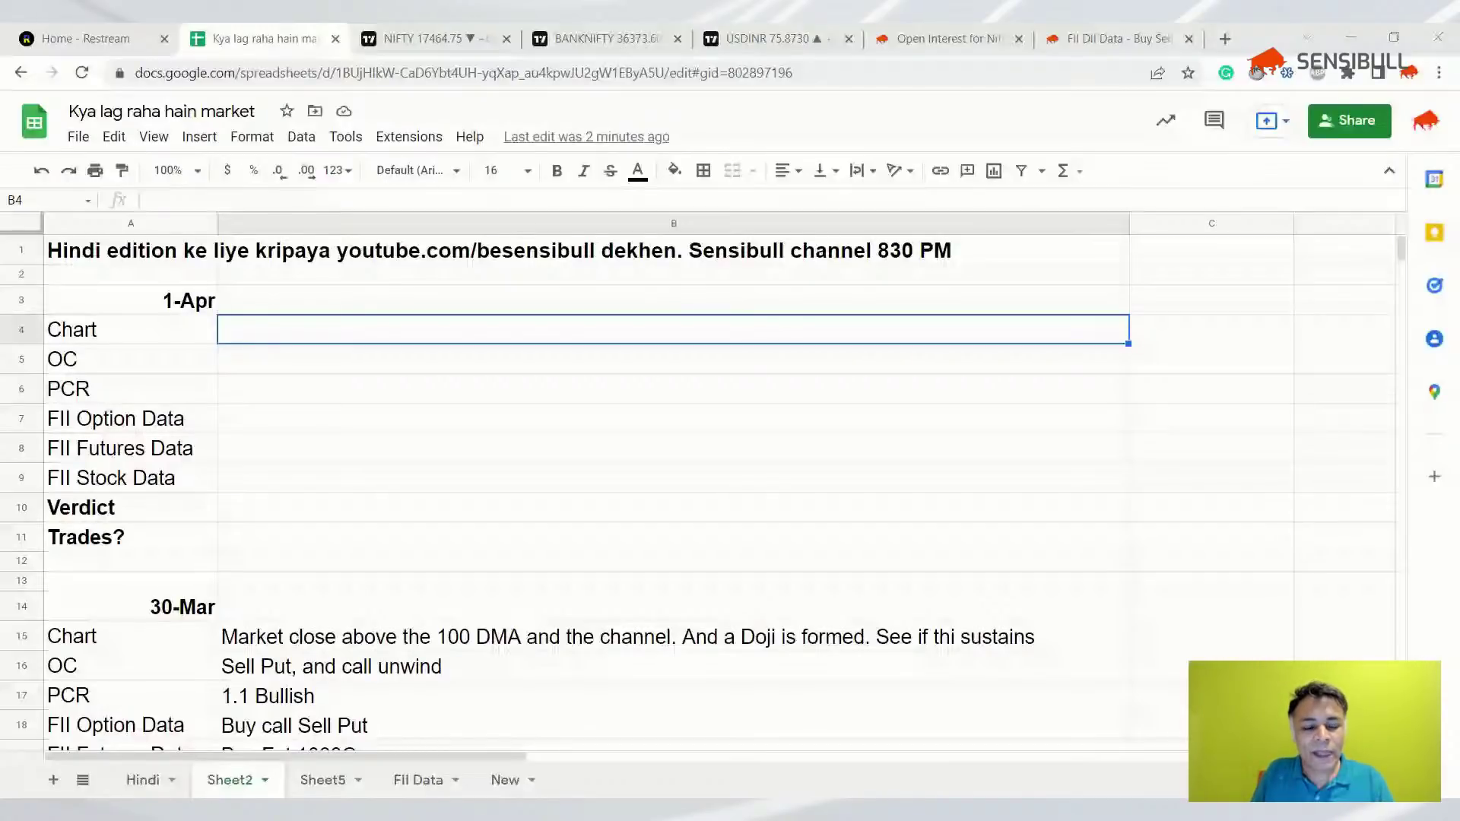
- Fix the 30-Mar Chart note to 'See if this sustains', then select the 30-Mar Trades note
scroll(511, 423, down, 2)
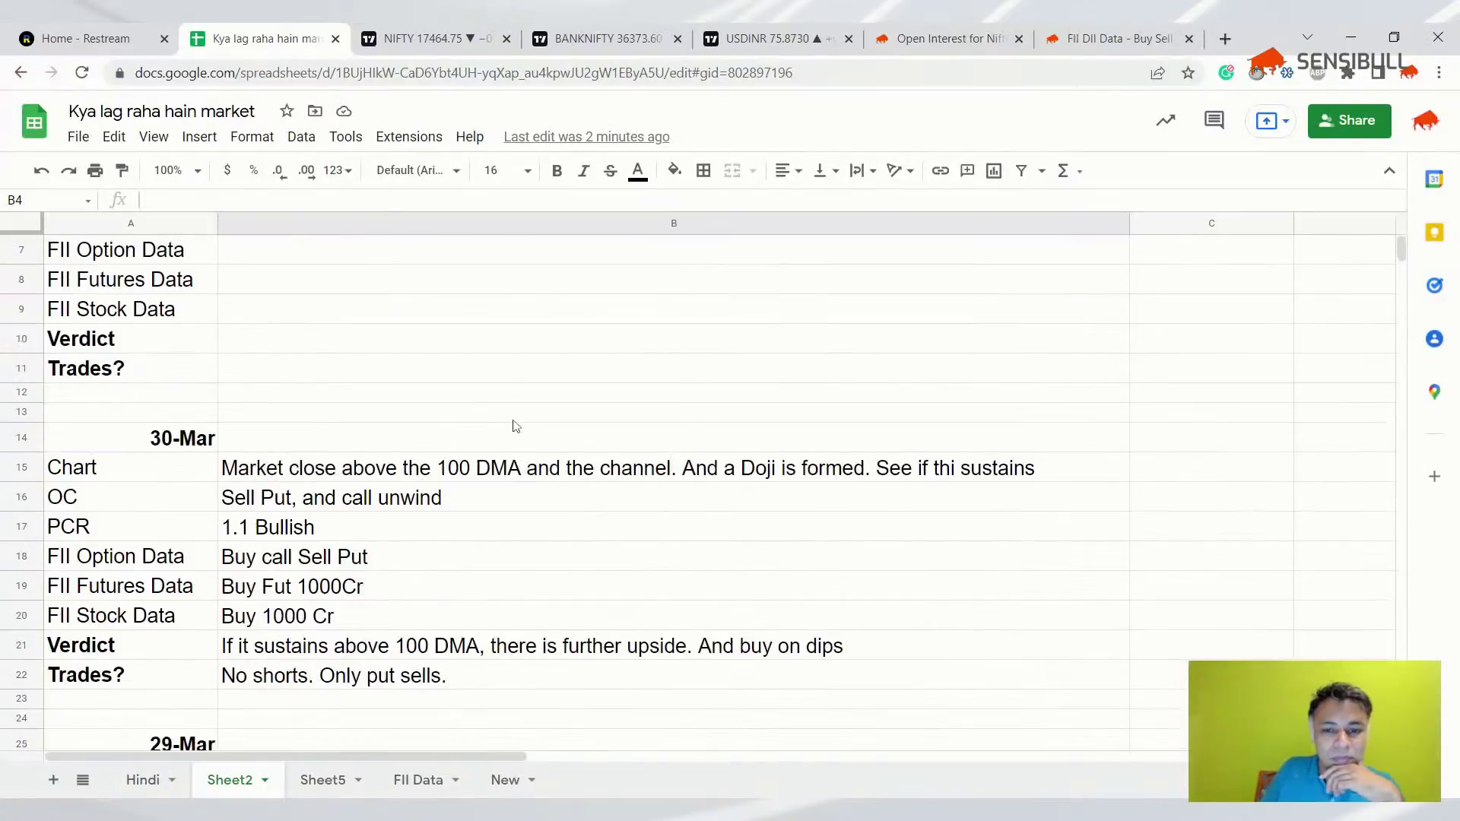
click(530, 461)
double_click(535, 462)
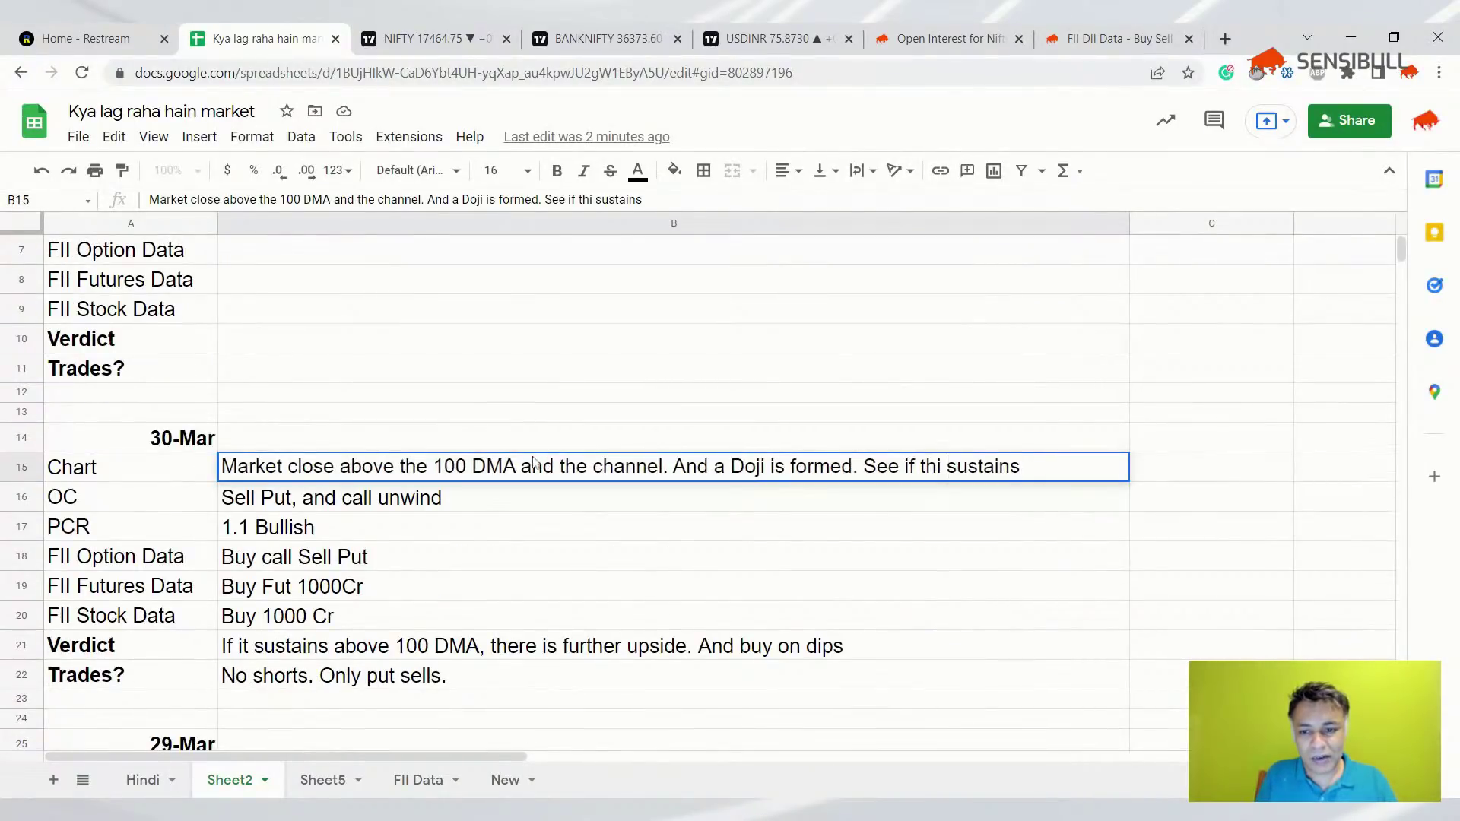
text(s)
key(Return)
key(Up)
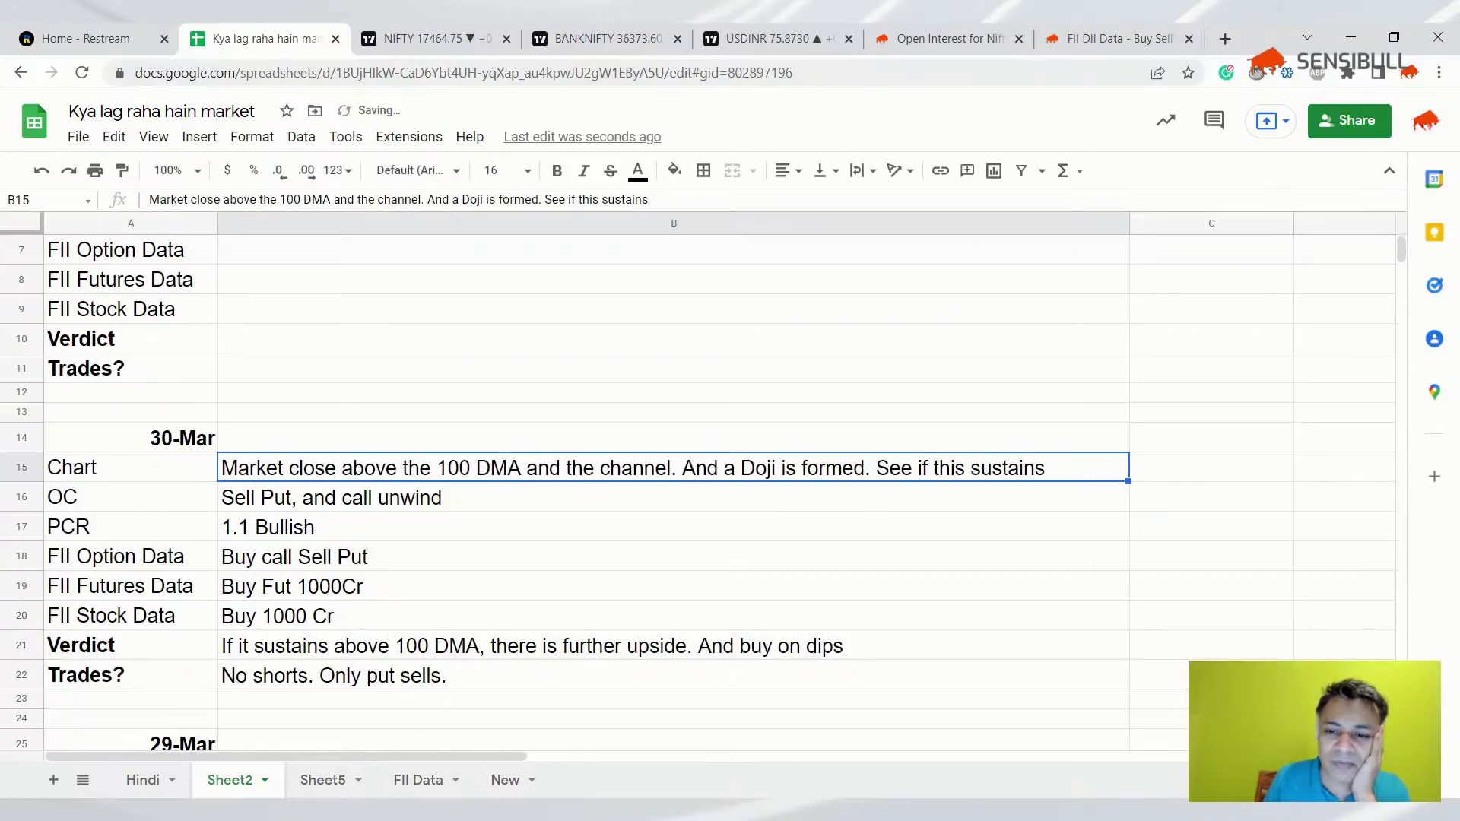
click(333, 685)
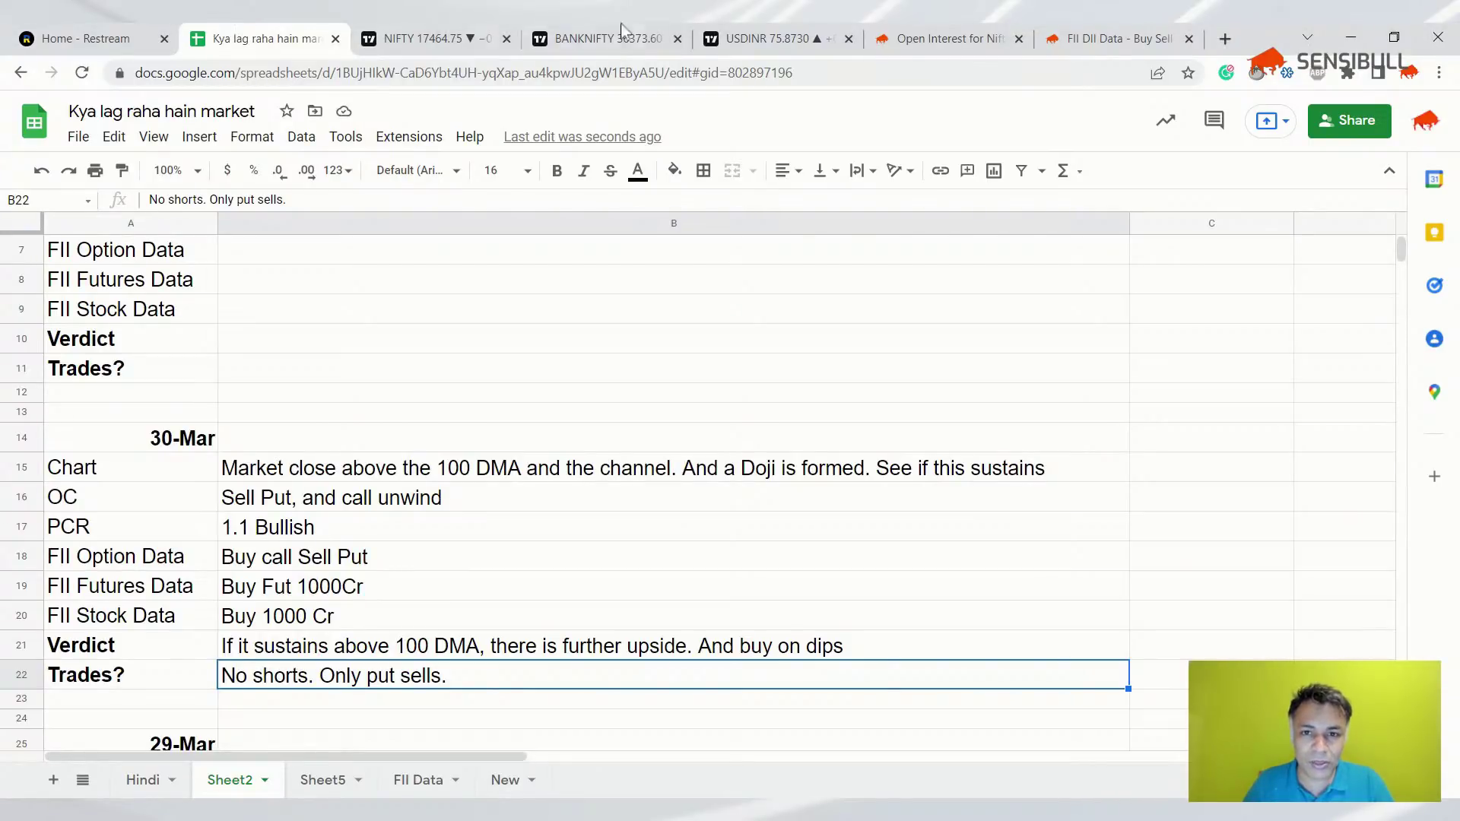
- Show Sensibull's historical option chain for Mar 30, then return to the market spreadsheet
click(943, 38)
click(144, 611)
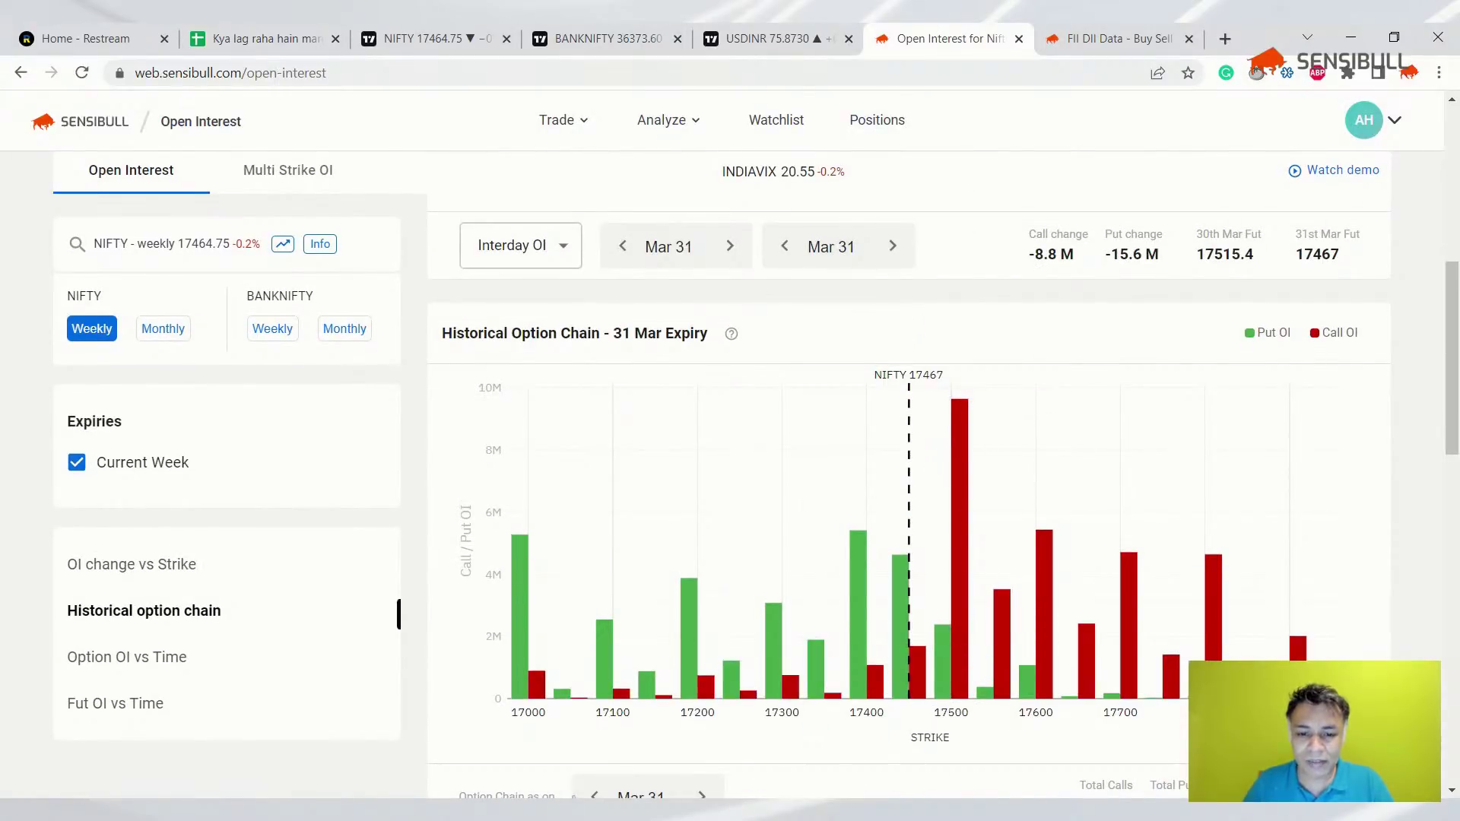
scroll(555, 645, down, 1)
click(596, 704)
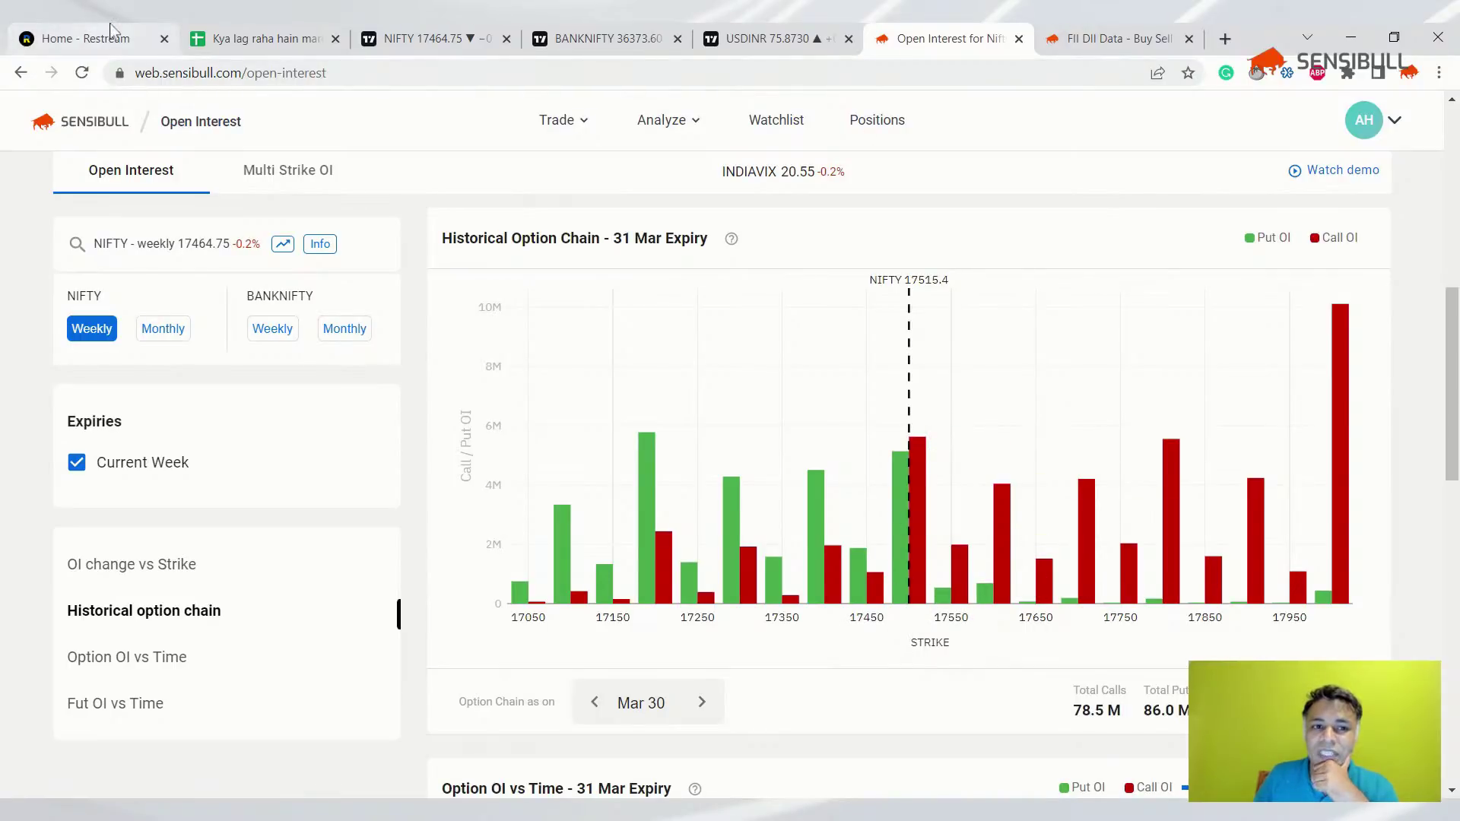
click(231, 34)
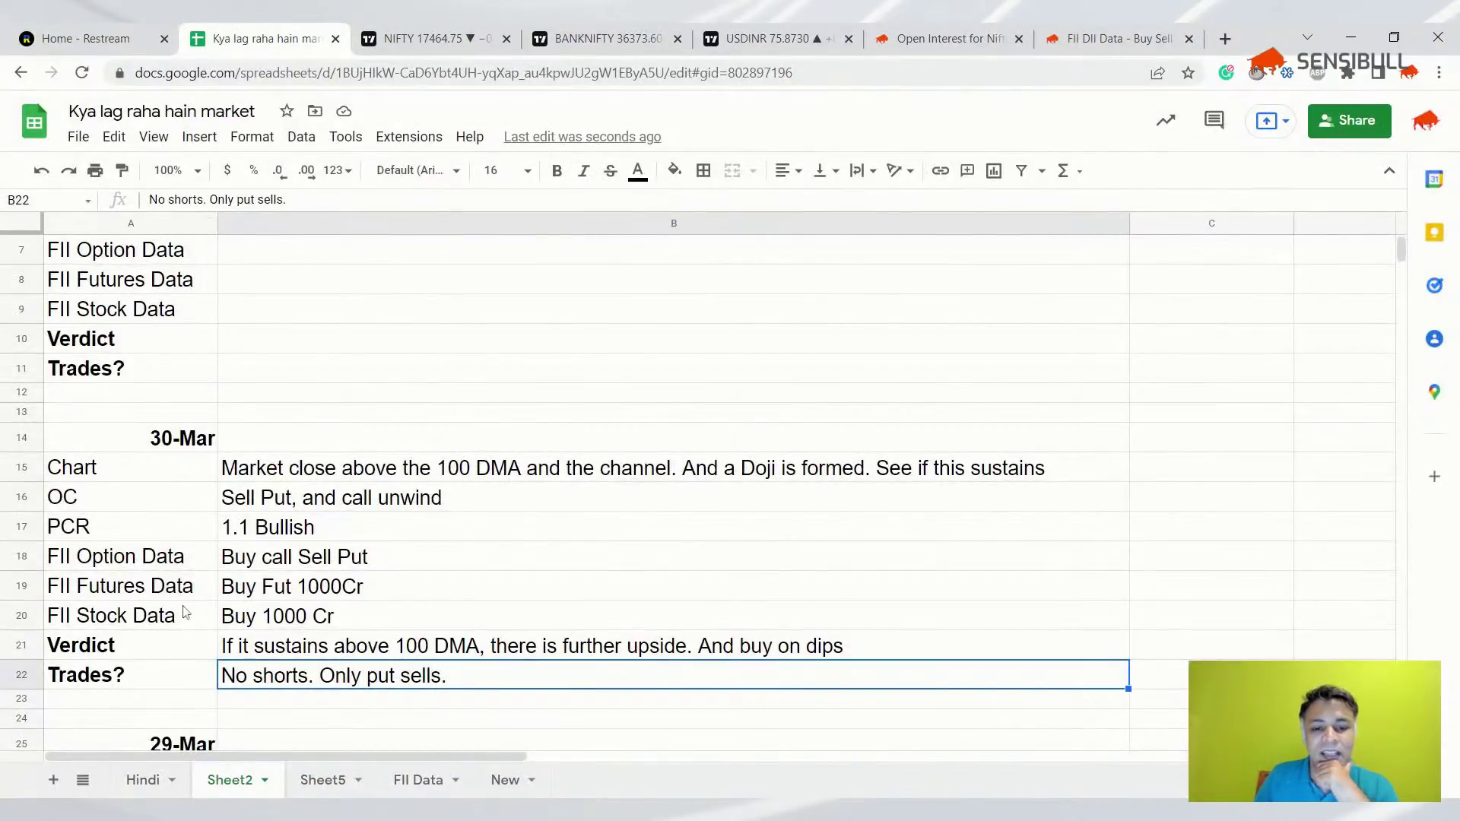
- Select the 30-Mar Verdict note, then bring up the NIFTY 50 daily chart in TradingView
click(244, 649)
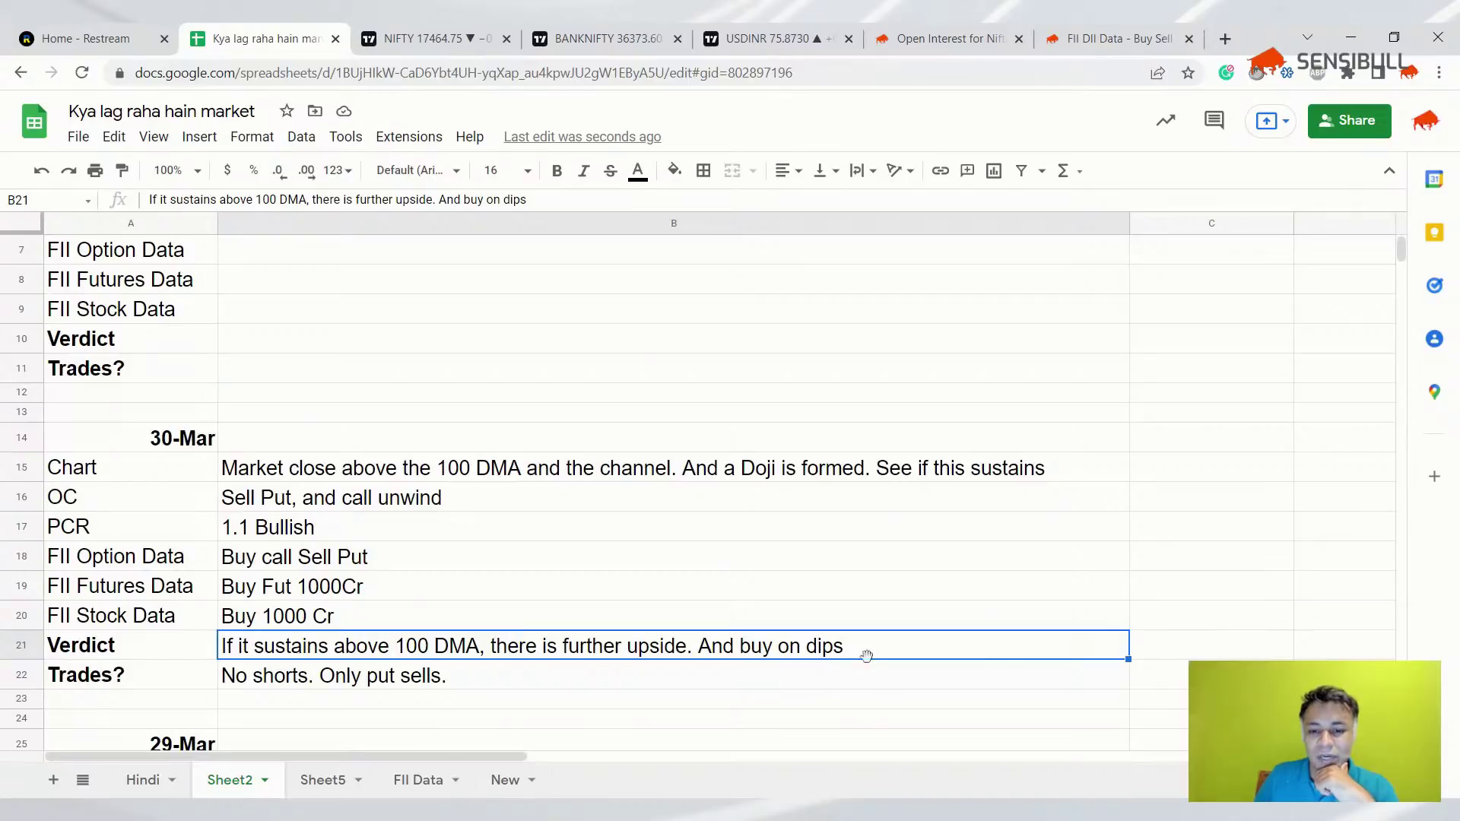
scroll(456, 590, up, 2)
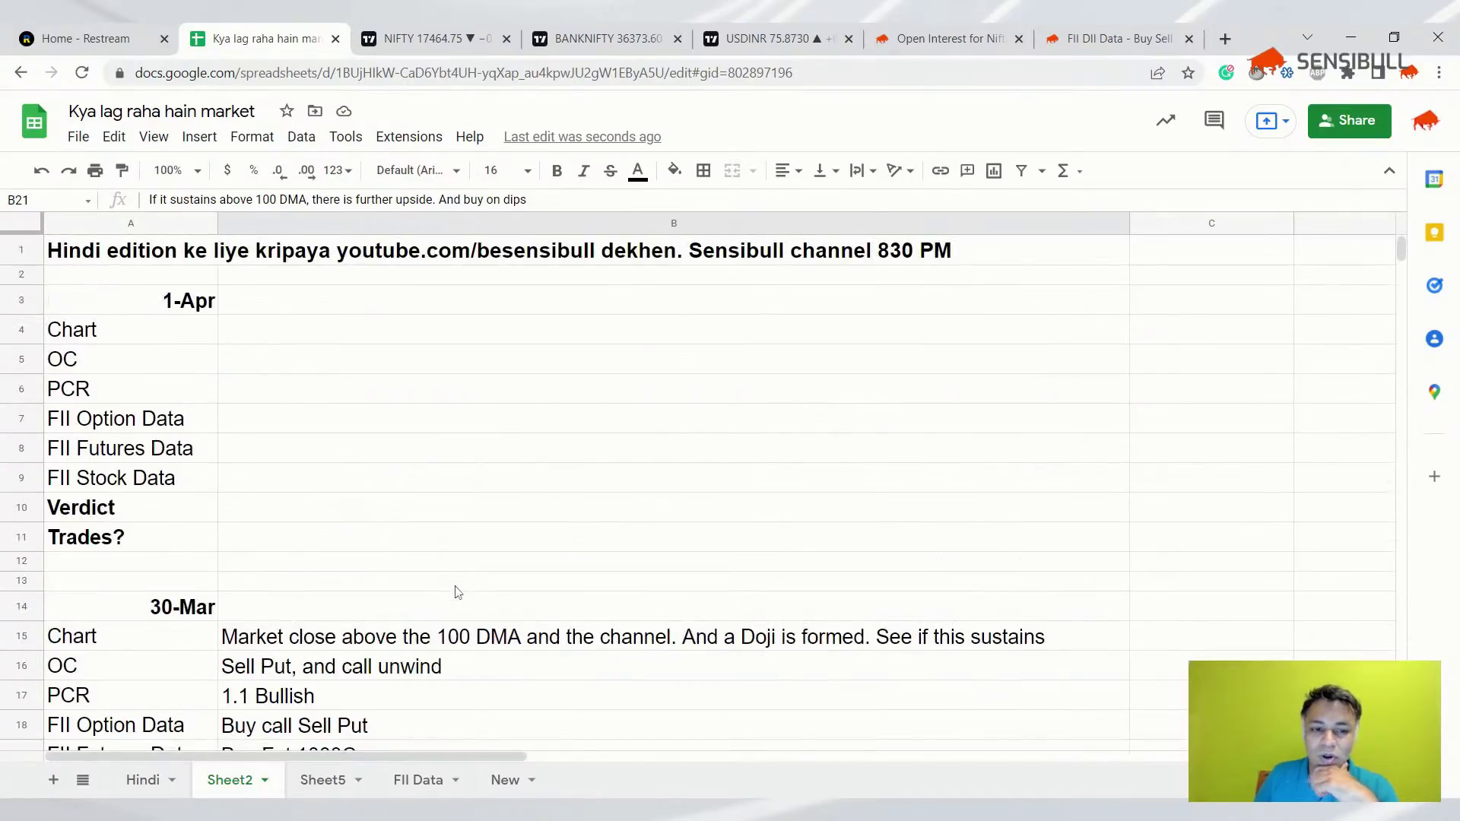
click(425, 38)
scroll(1075, 289, up, 3)
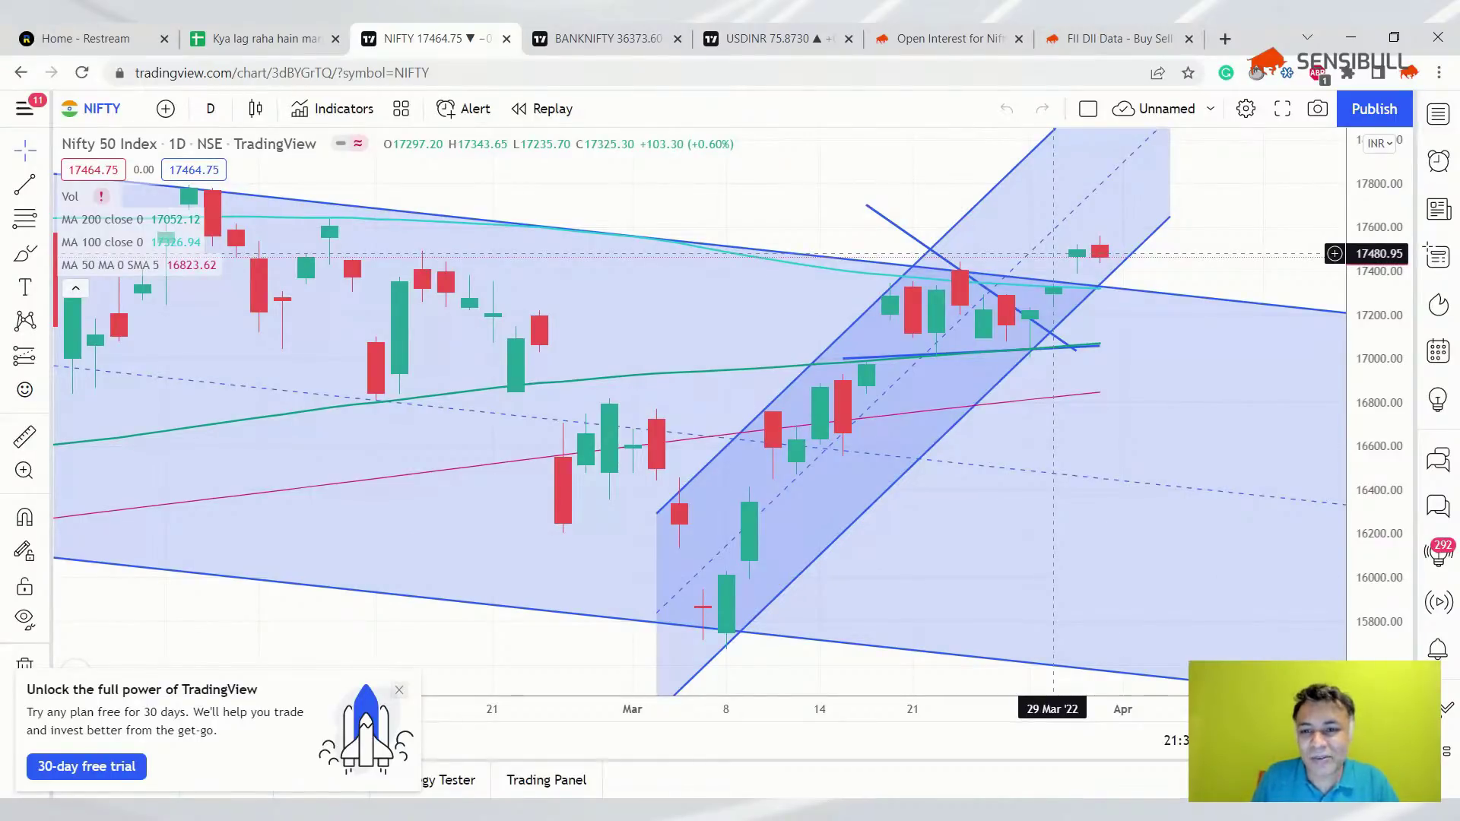
scroll(1071, 315, down, 2)
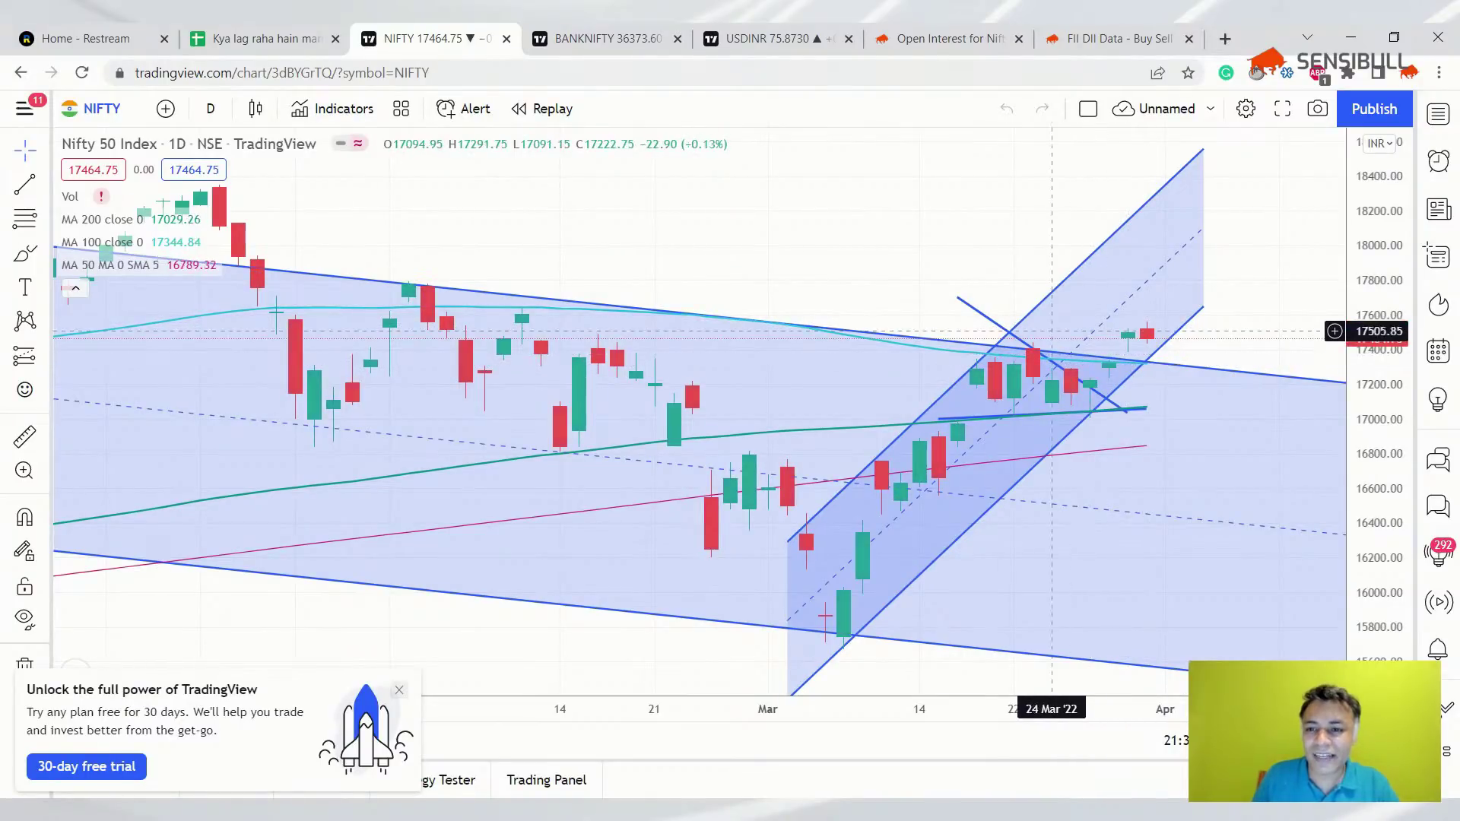
scroll(1108, 331, up, 2)
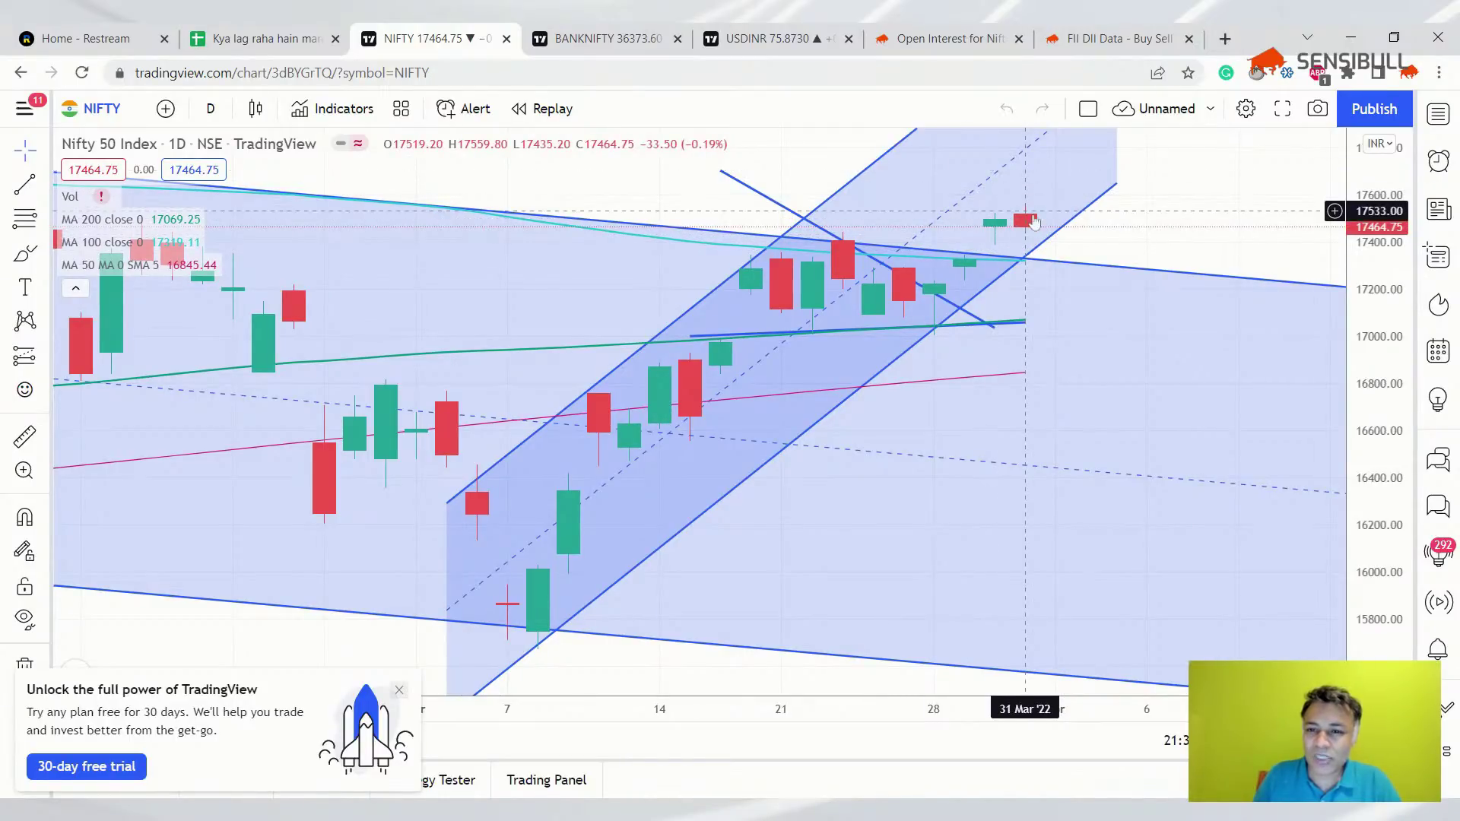
scroll(1024, 170, down, 4)
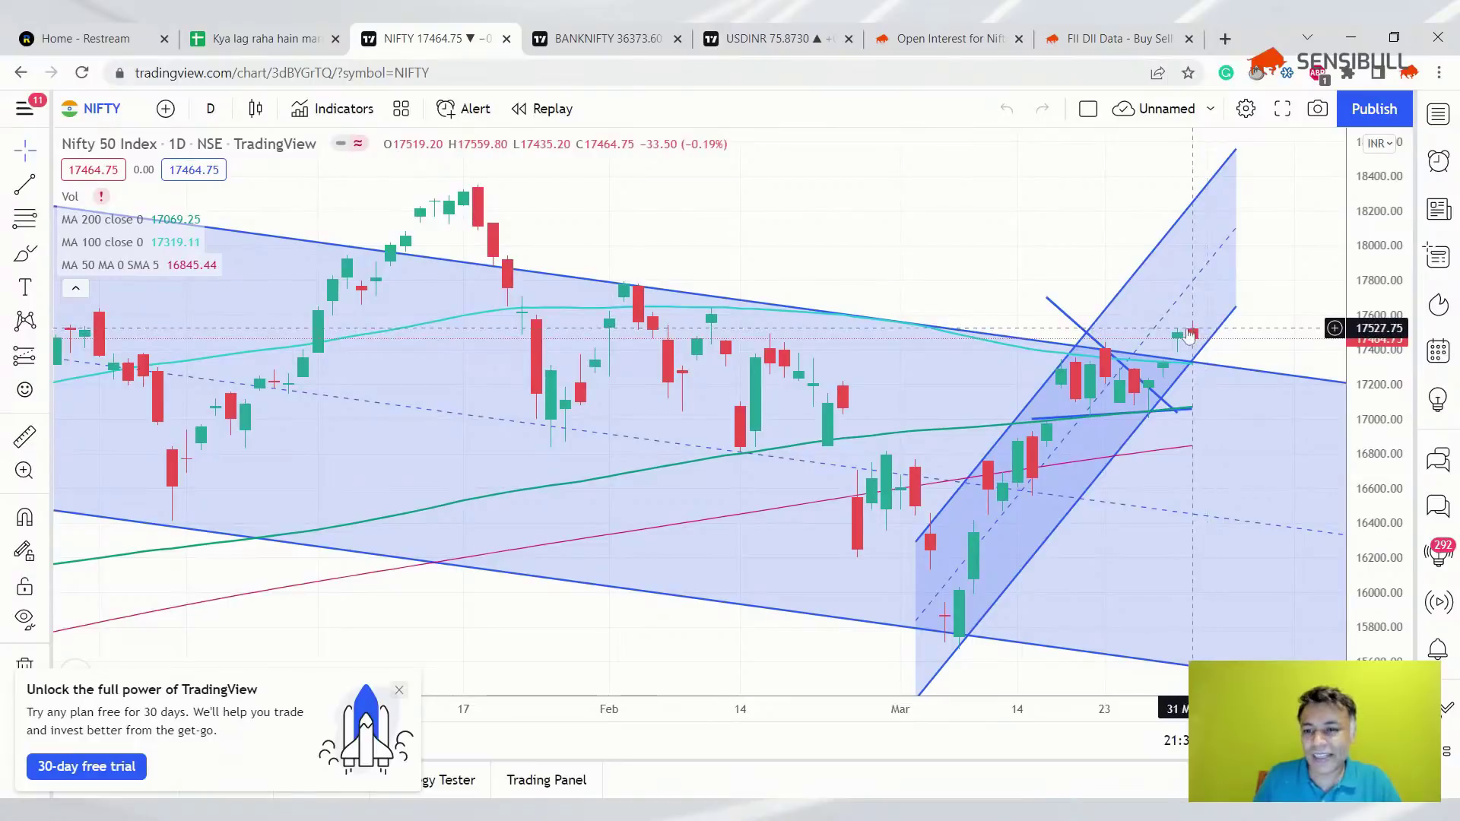
scroll(1133, 316, up, 5)
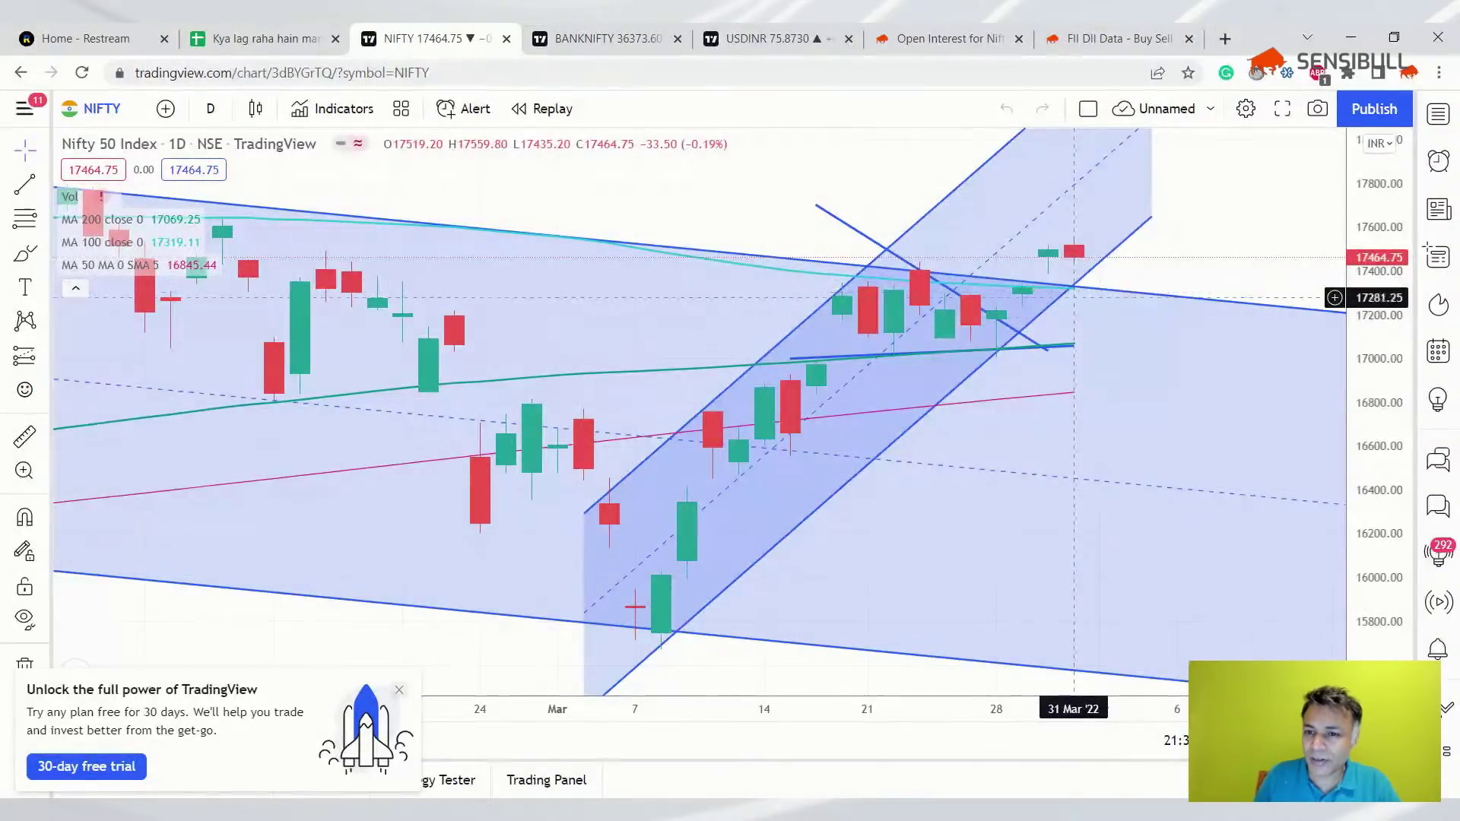
scroll(1114, 358, down, 3)
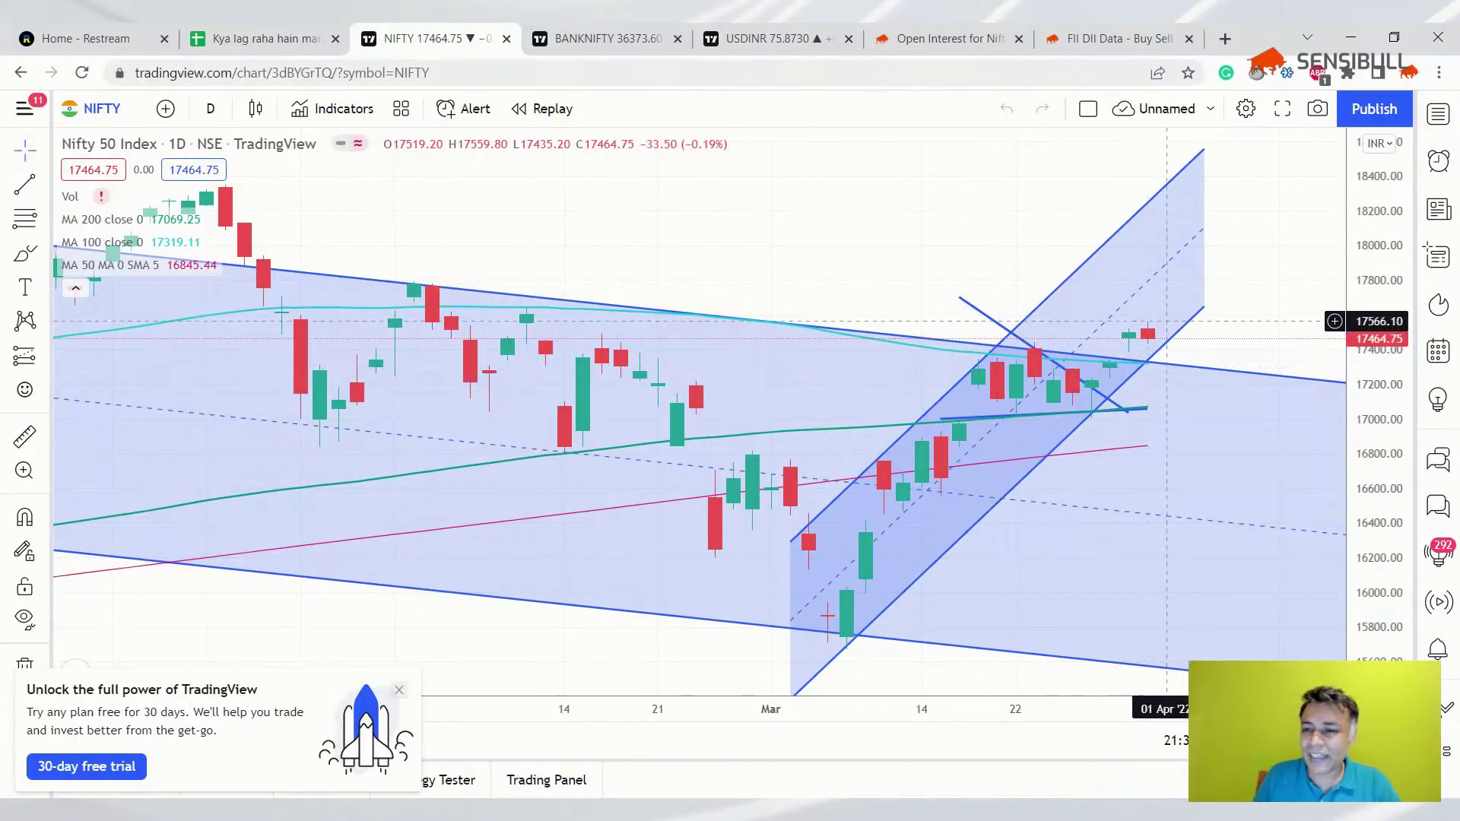
click(1160, 365)
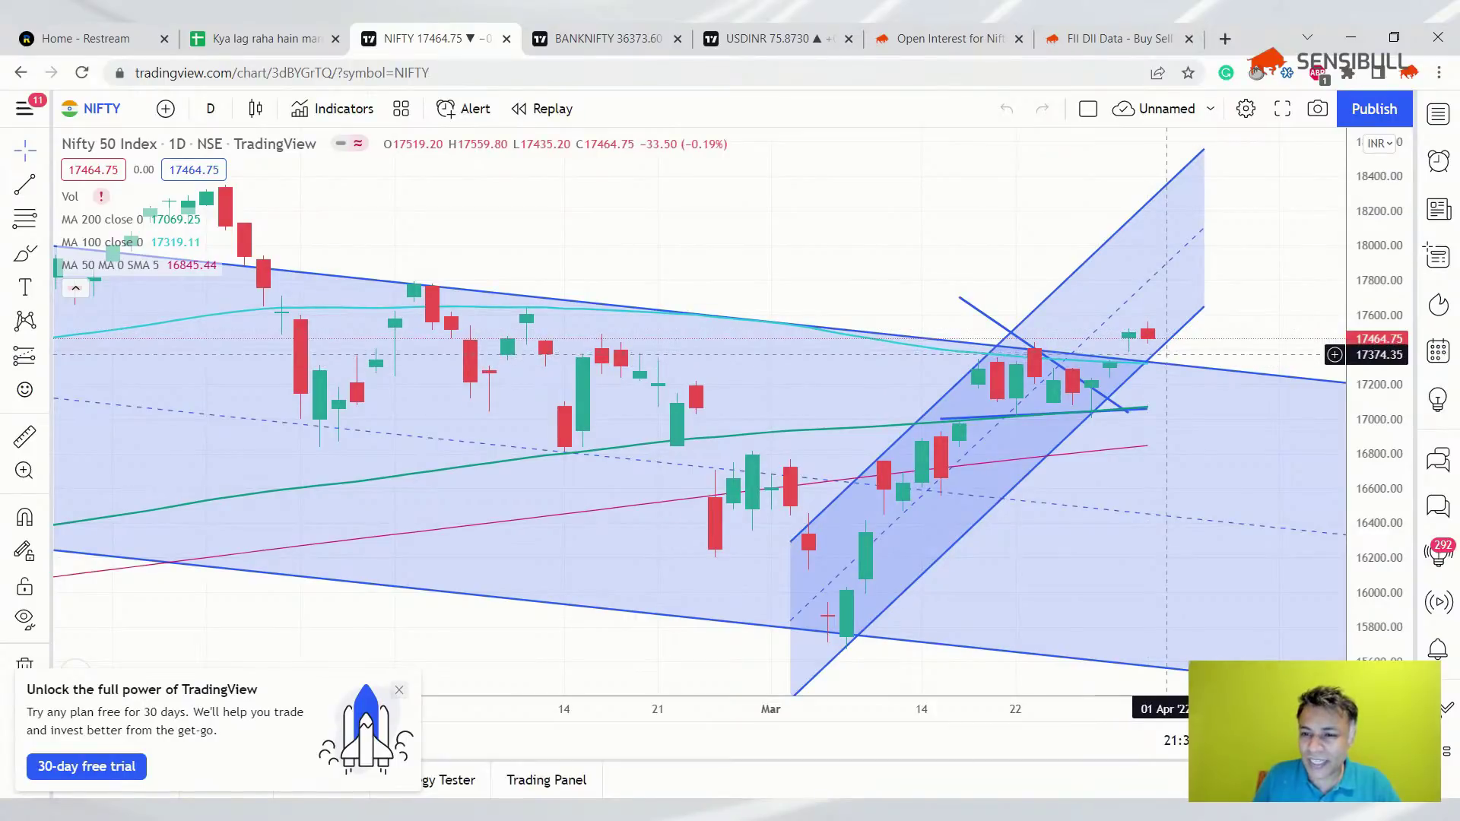
click(1160, 370)
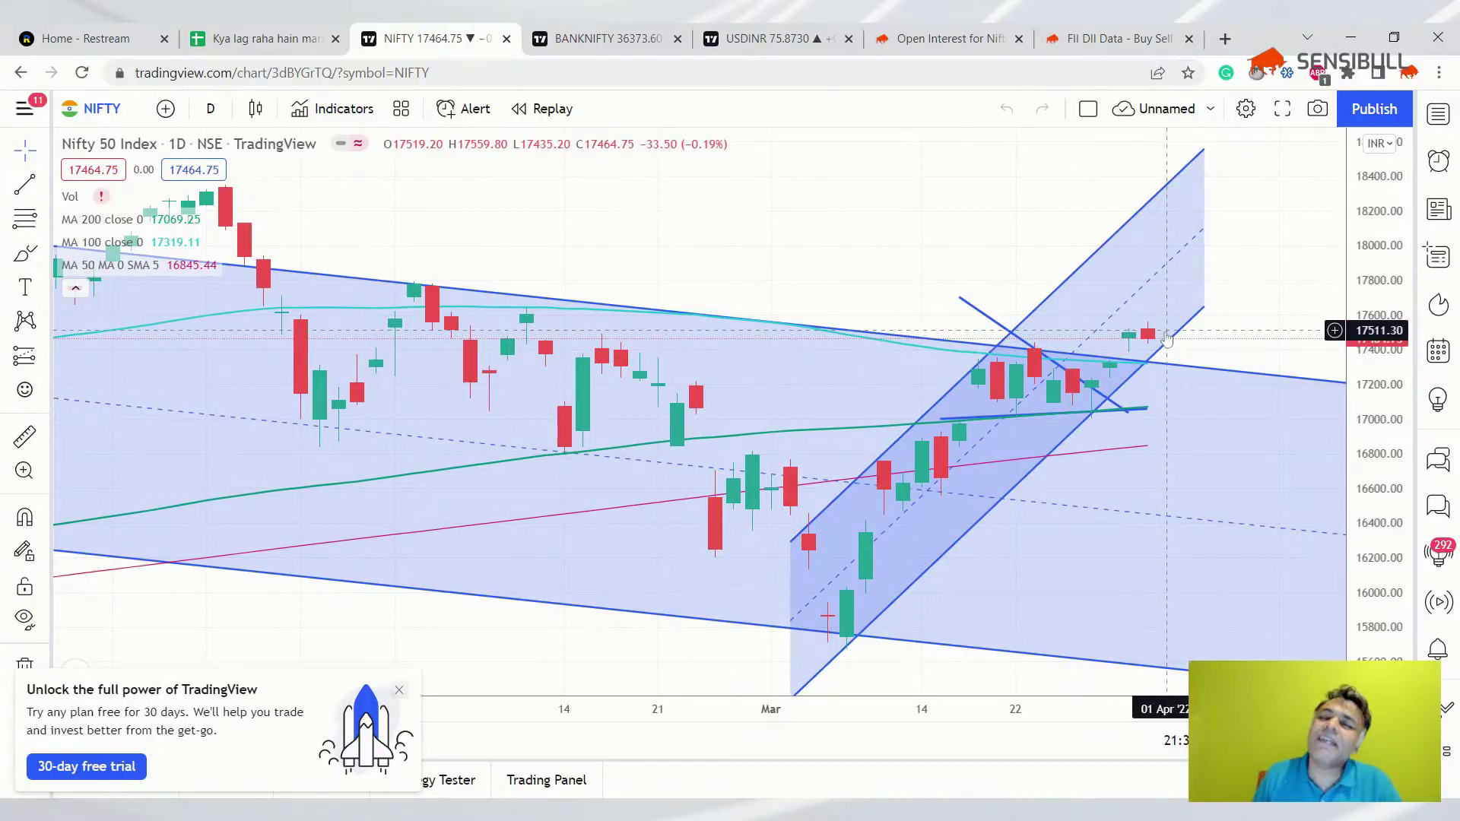
- Enter 'Wait and watch what happen at 100 DMA + Channel top' in the 1-Apr Chart cell
click(257, 36)
click(346, 335)
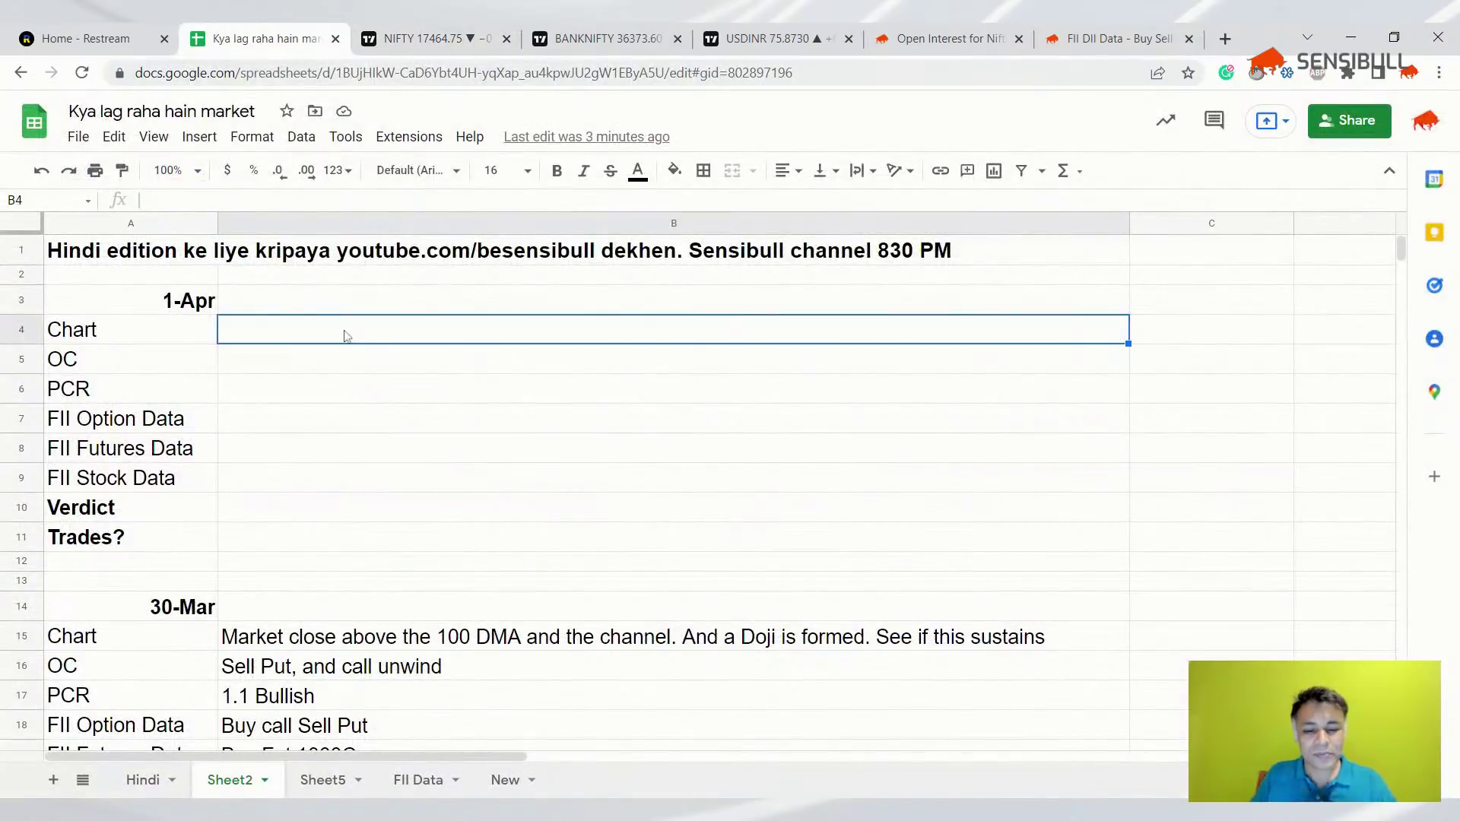
text(What and)
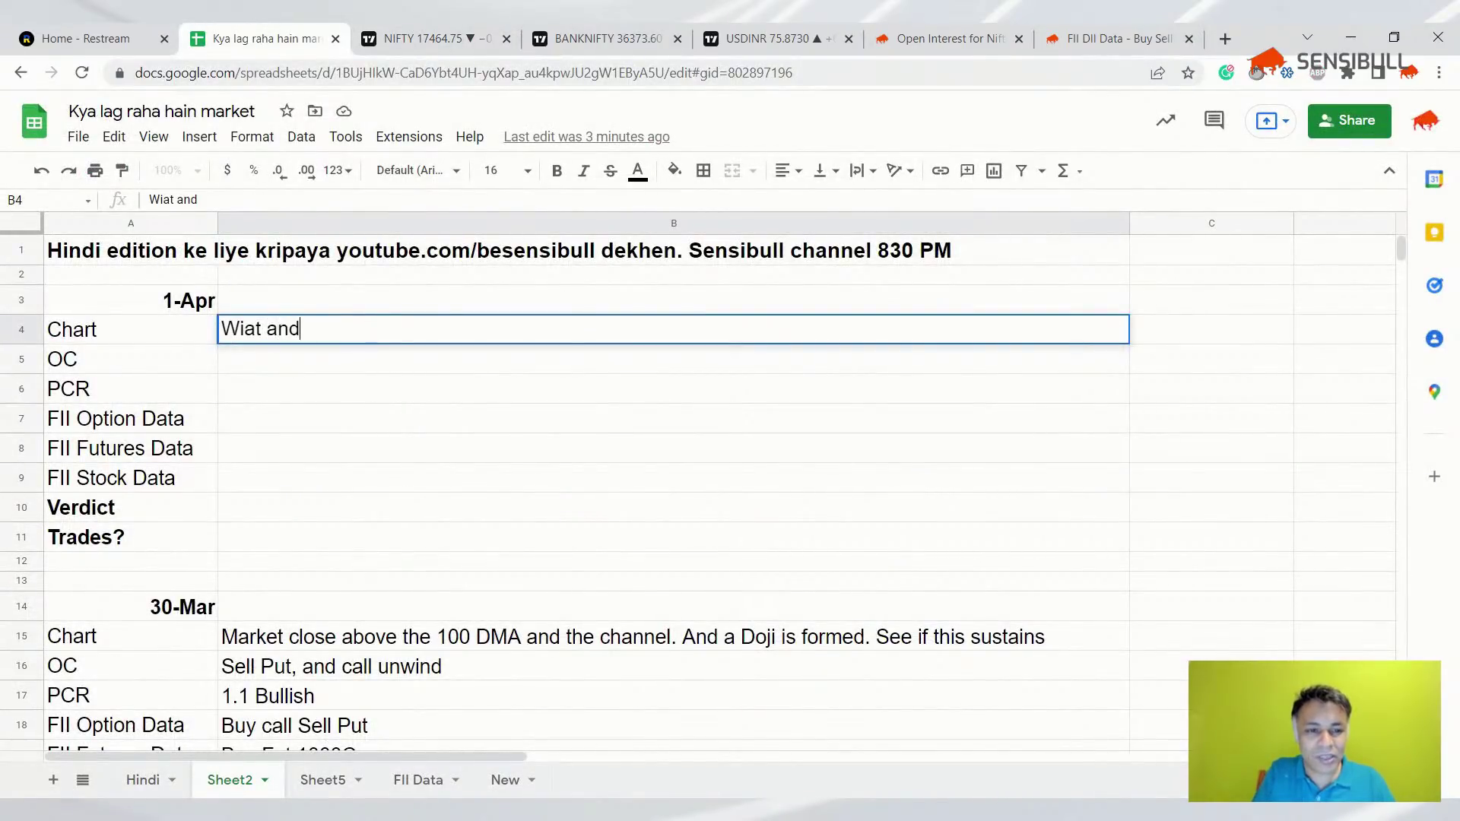
key(BackSpace)
key(BackSpace)
key(BackSpace)
key(BackSpace)
key(BackSpace)
key(BackSpace)
key(BackSpace)
key(BackSpace)
text(Wait and wa)
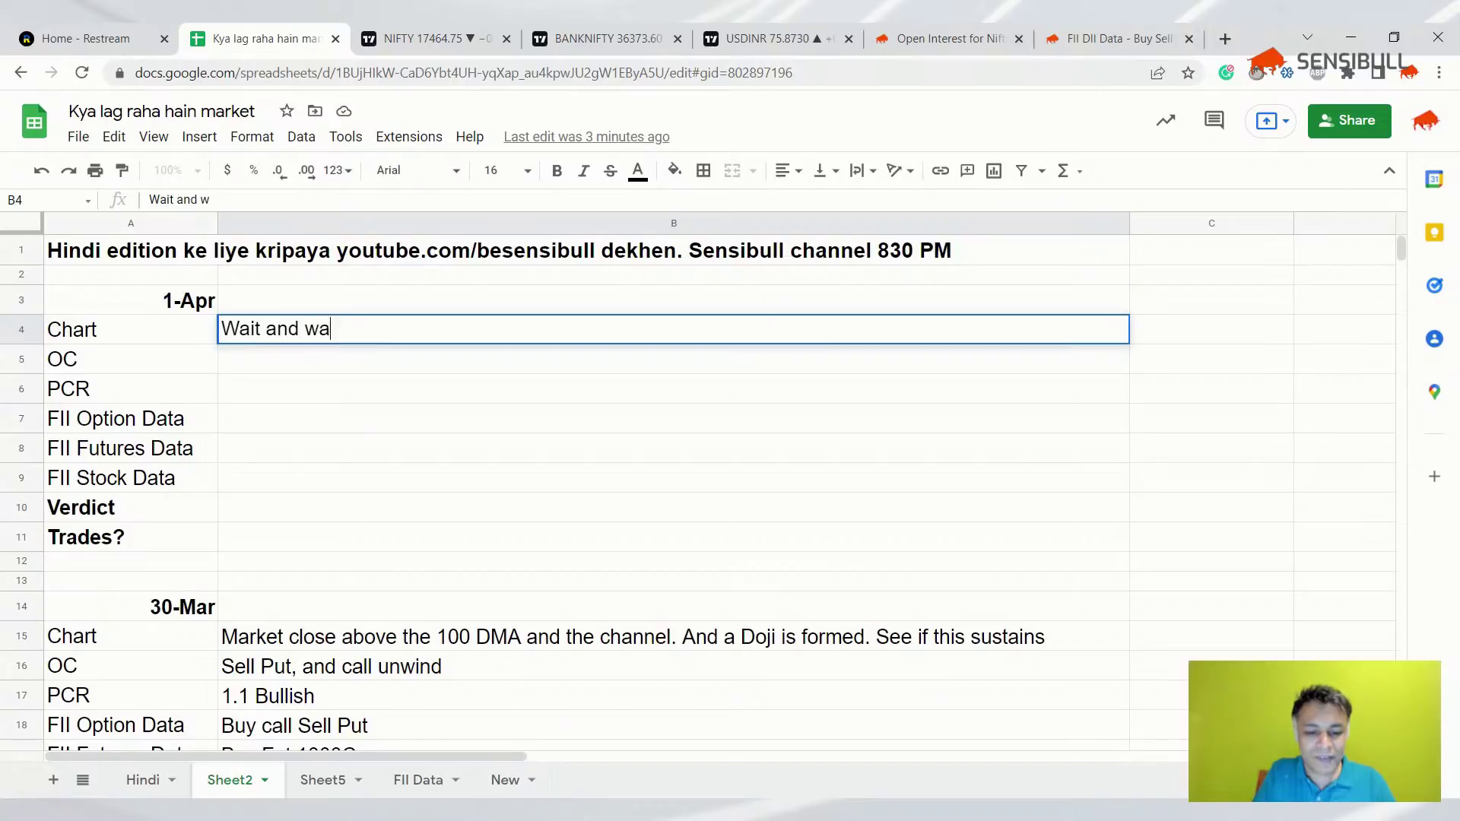
text(tch wa)
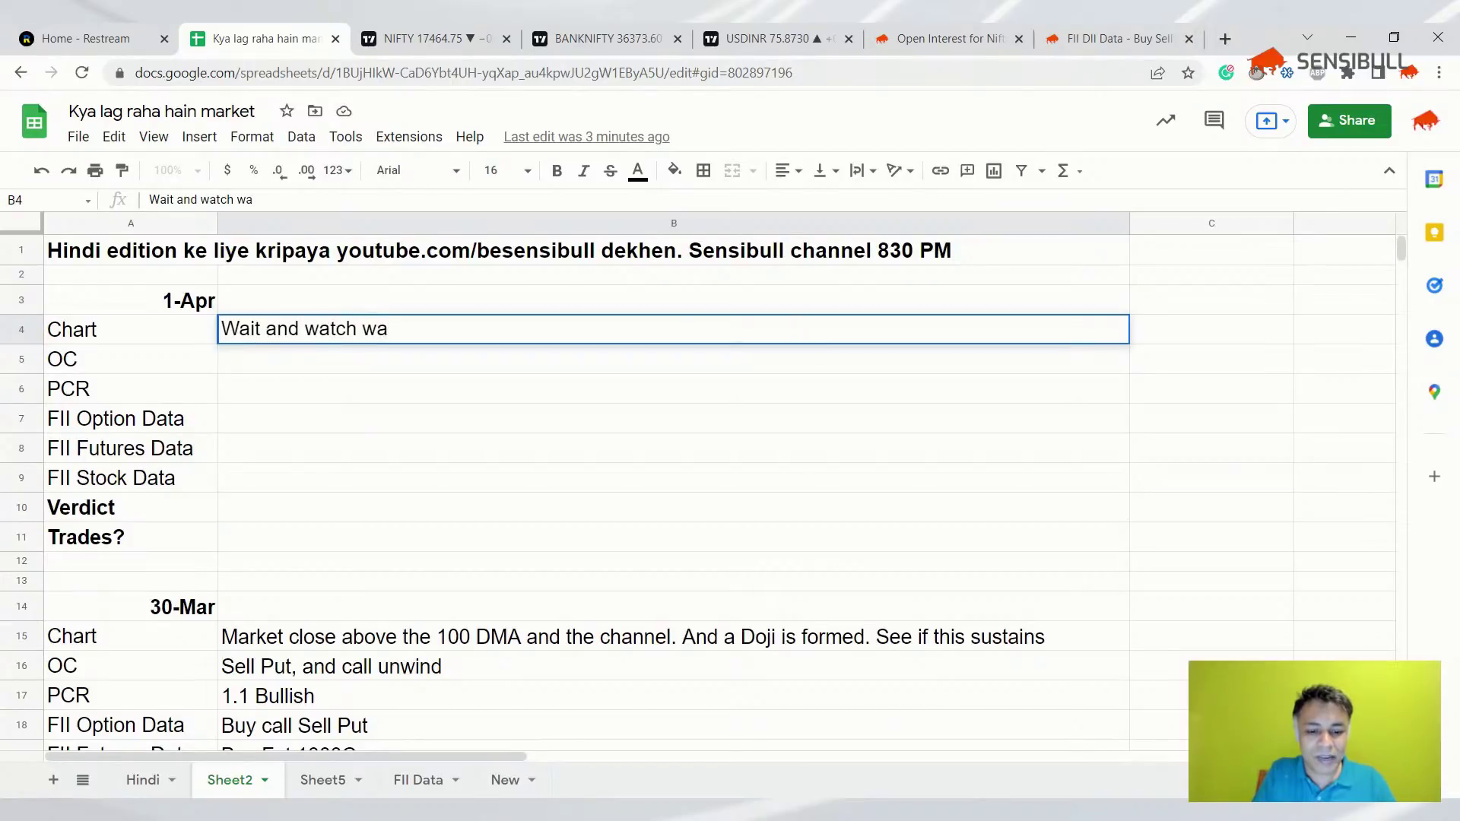
key(BackSpace)
text(hat happen at )
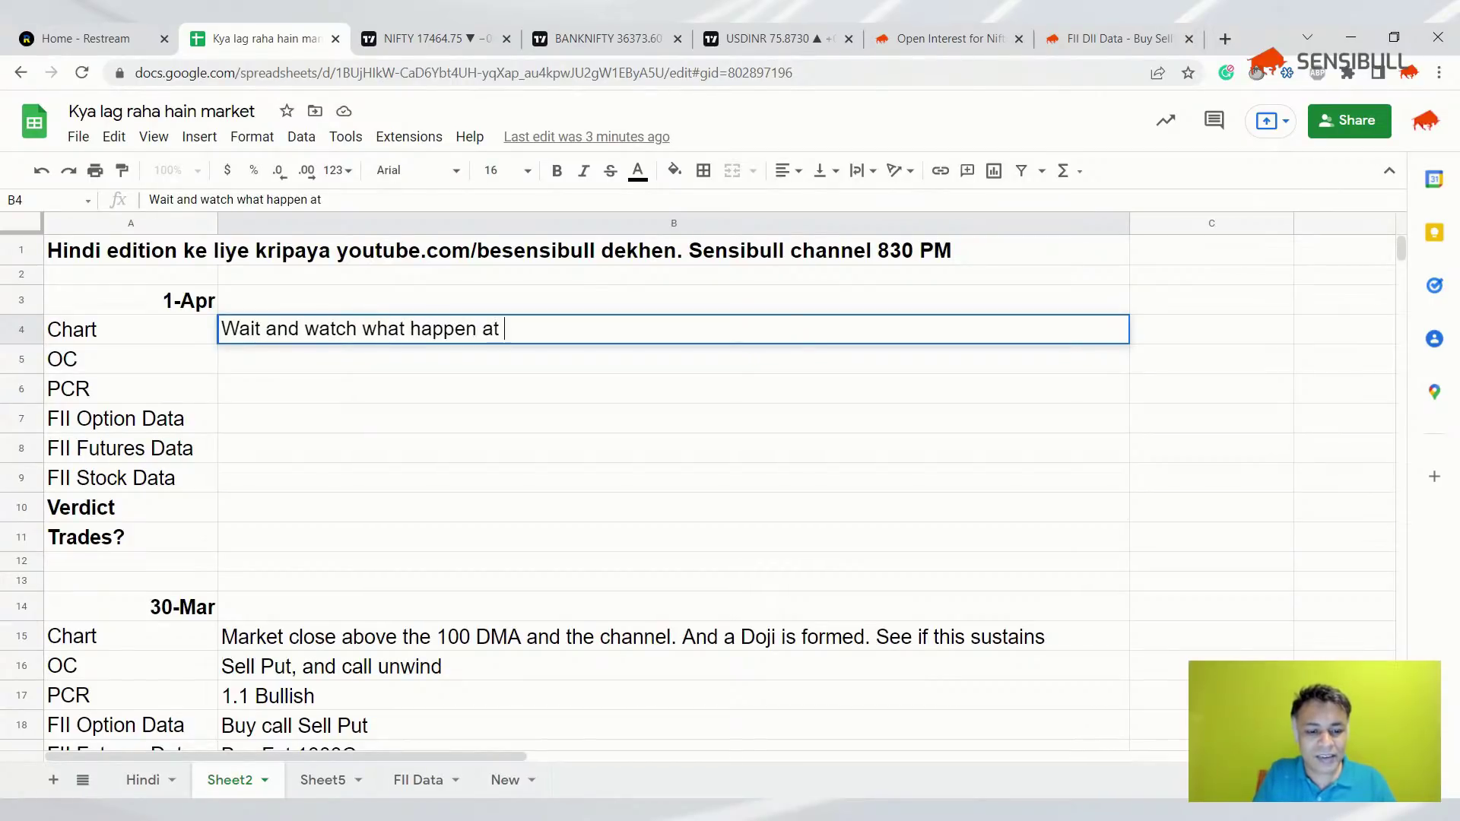
text(100 DMA)
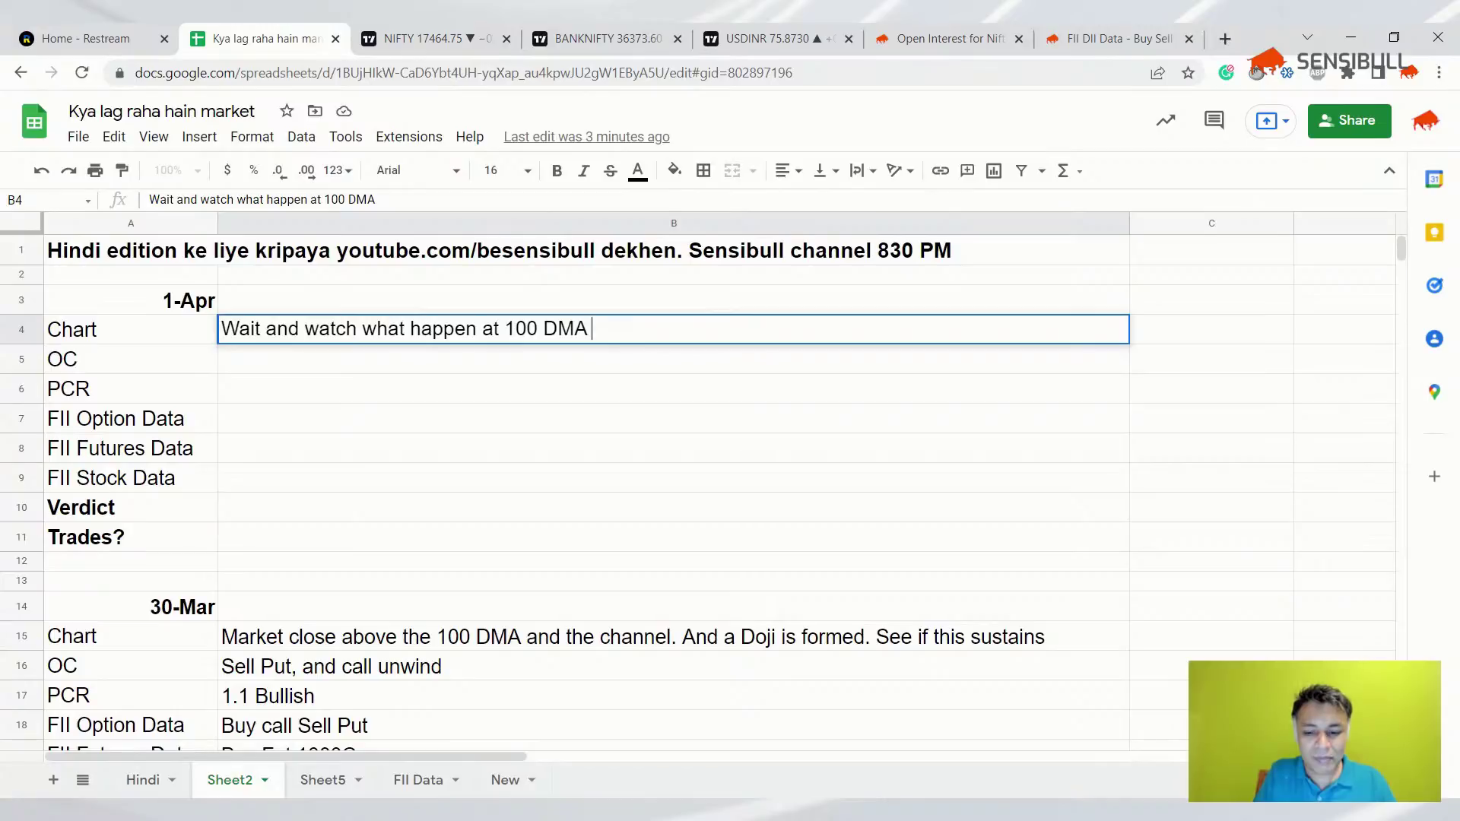
text( + Channel top)
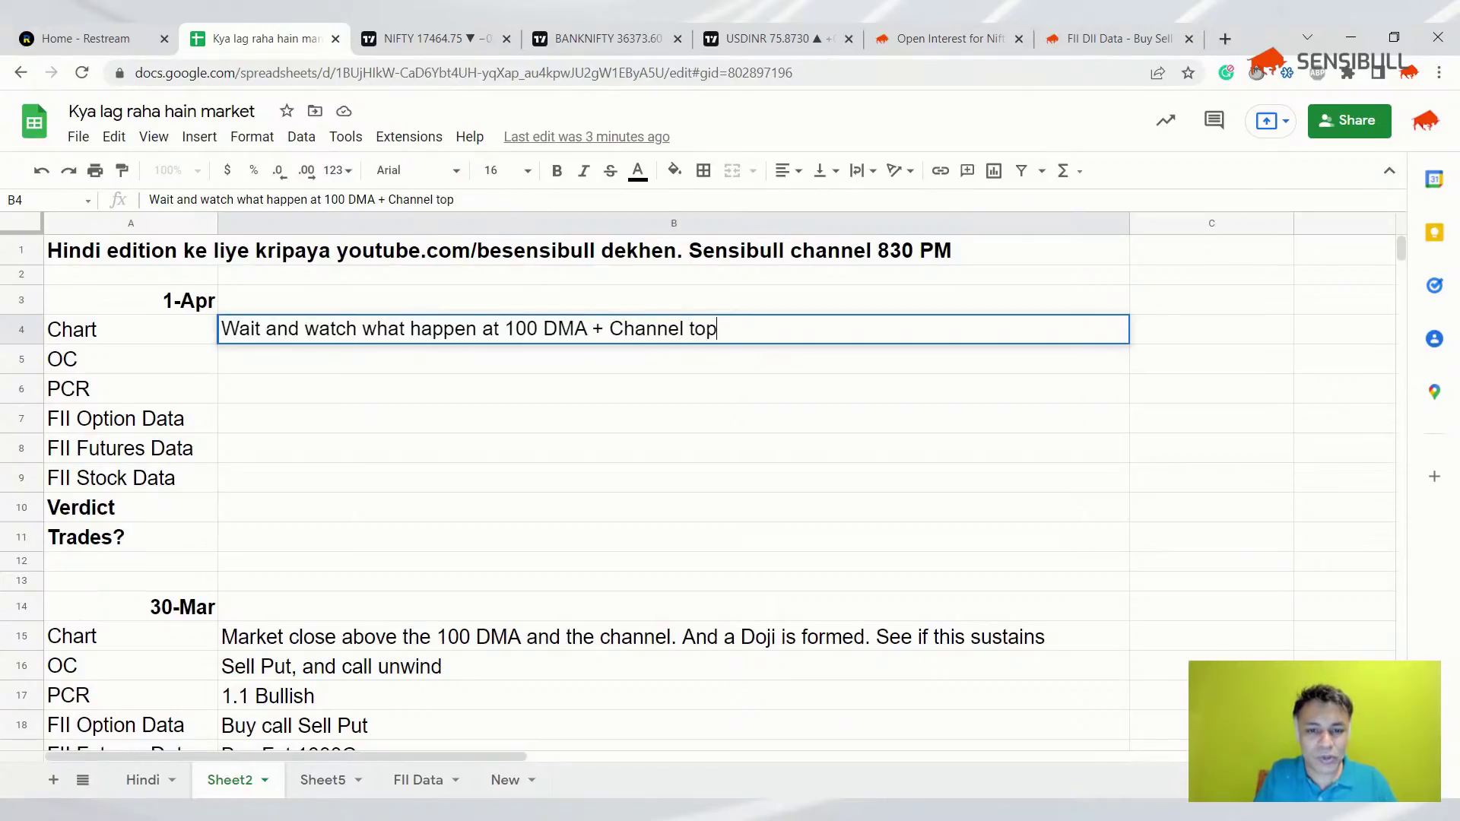
key(Return)
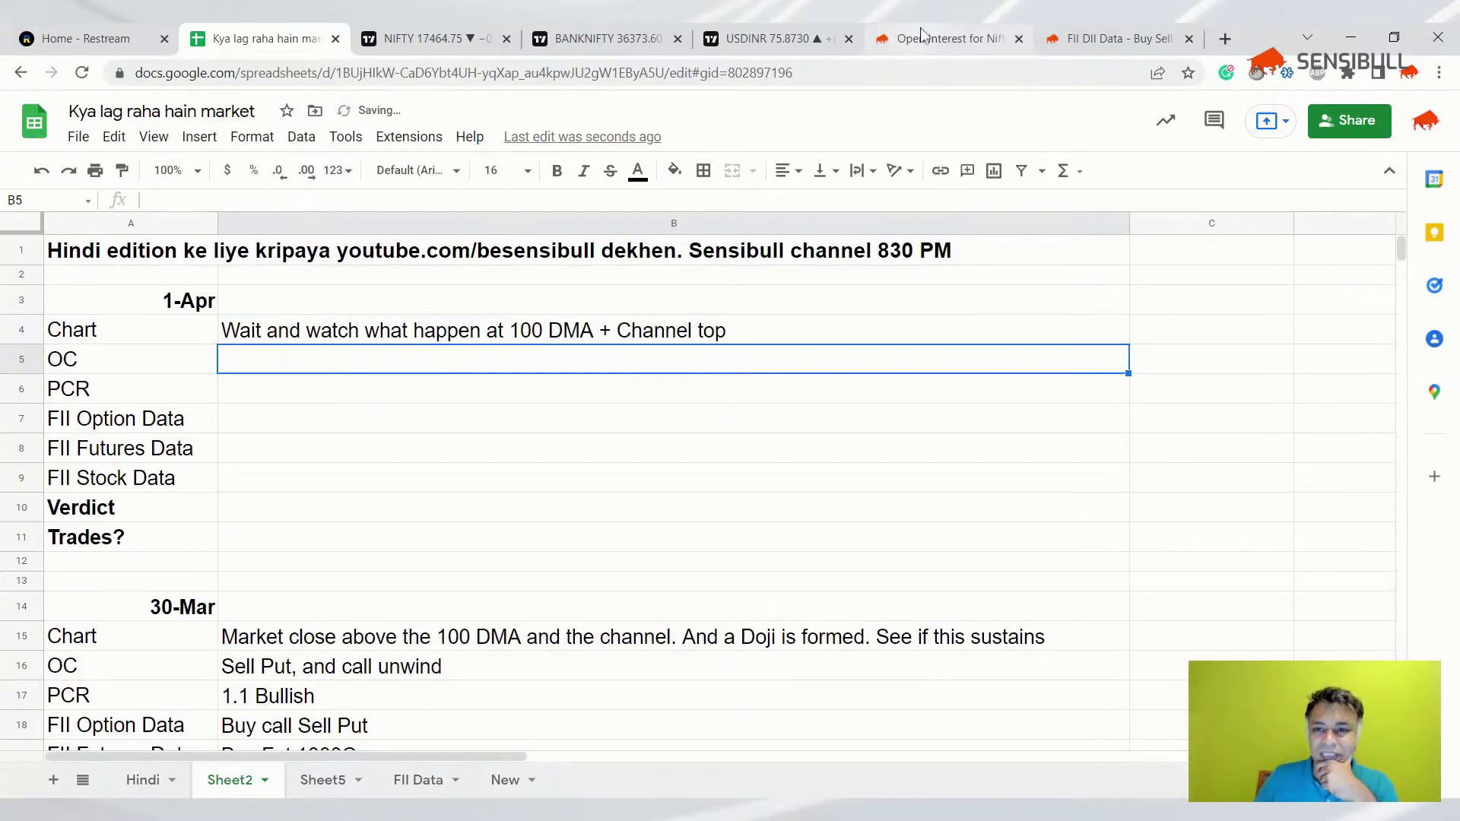
- Go to Sensibull's NIFTY option chain page and choose the 07 Apr expiry
click(926, 38)
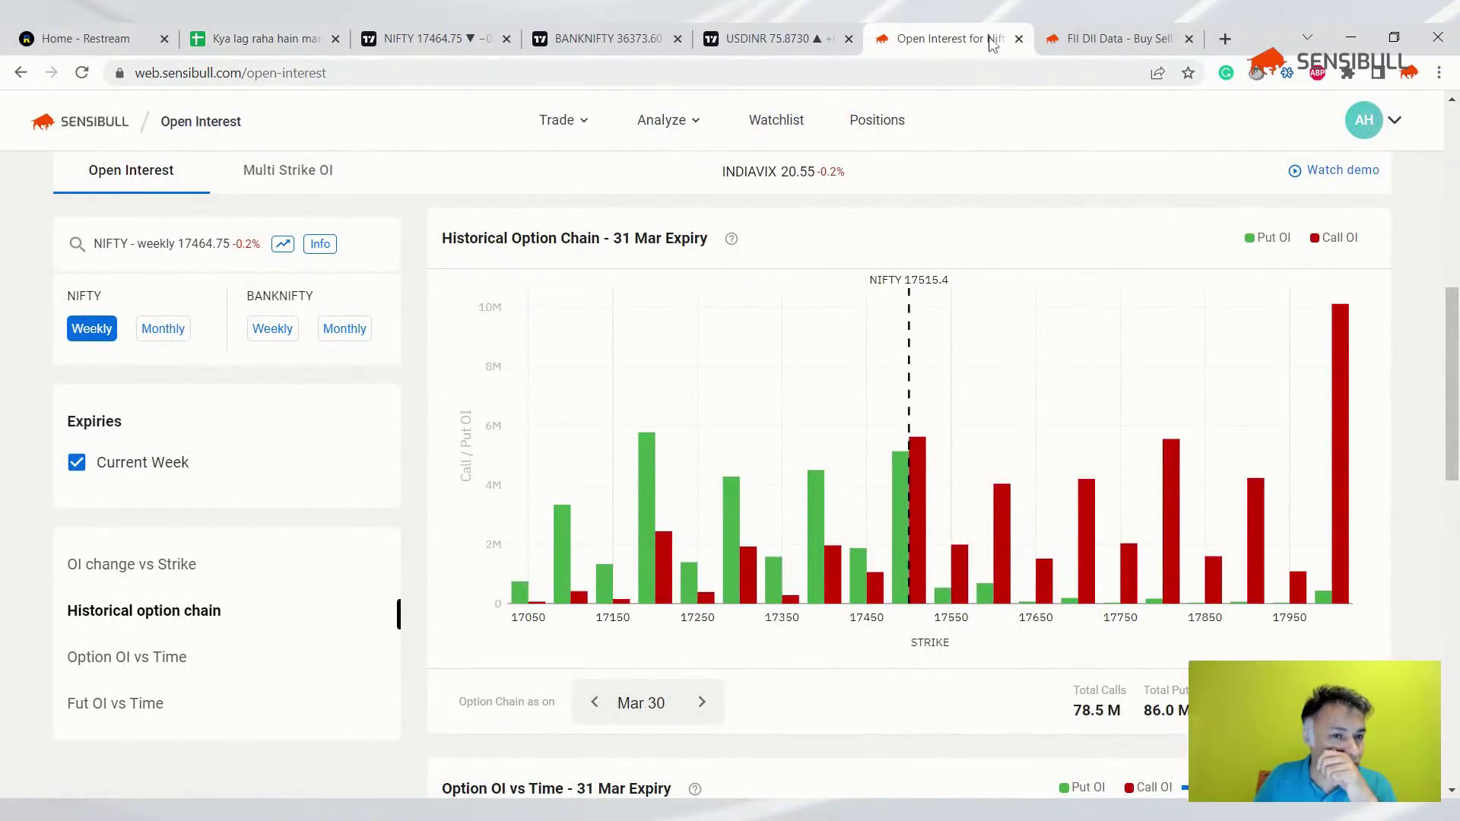
click(582, 72)
click(582, 72)
key(ctrl+shift+Left)
key(ctrl+shift+Left)
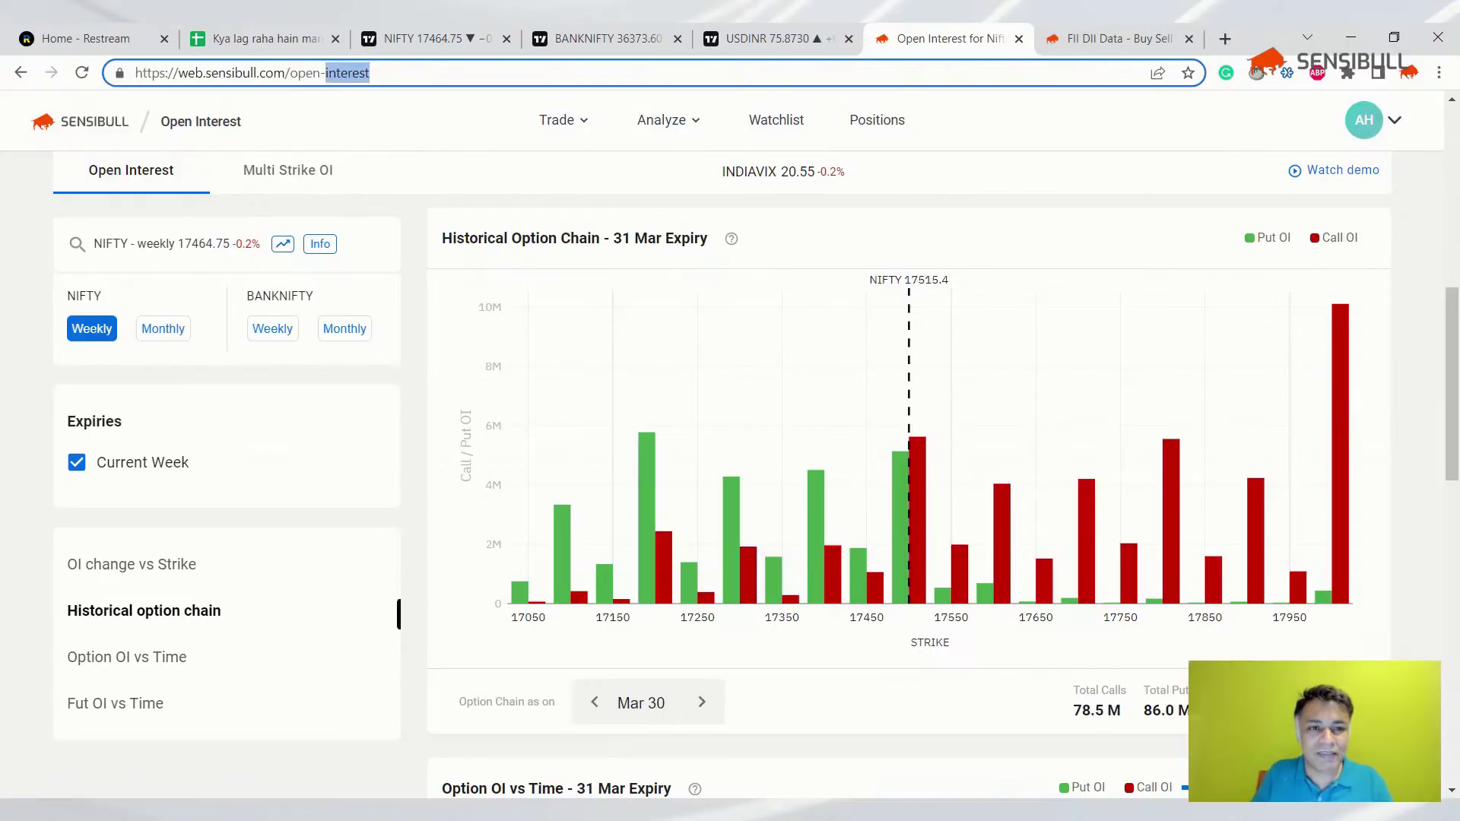
text(opt)
key(Return)
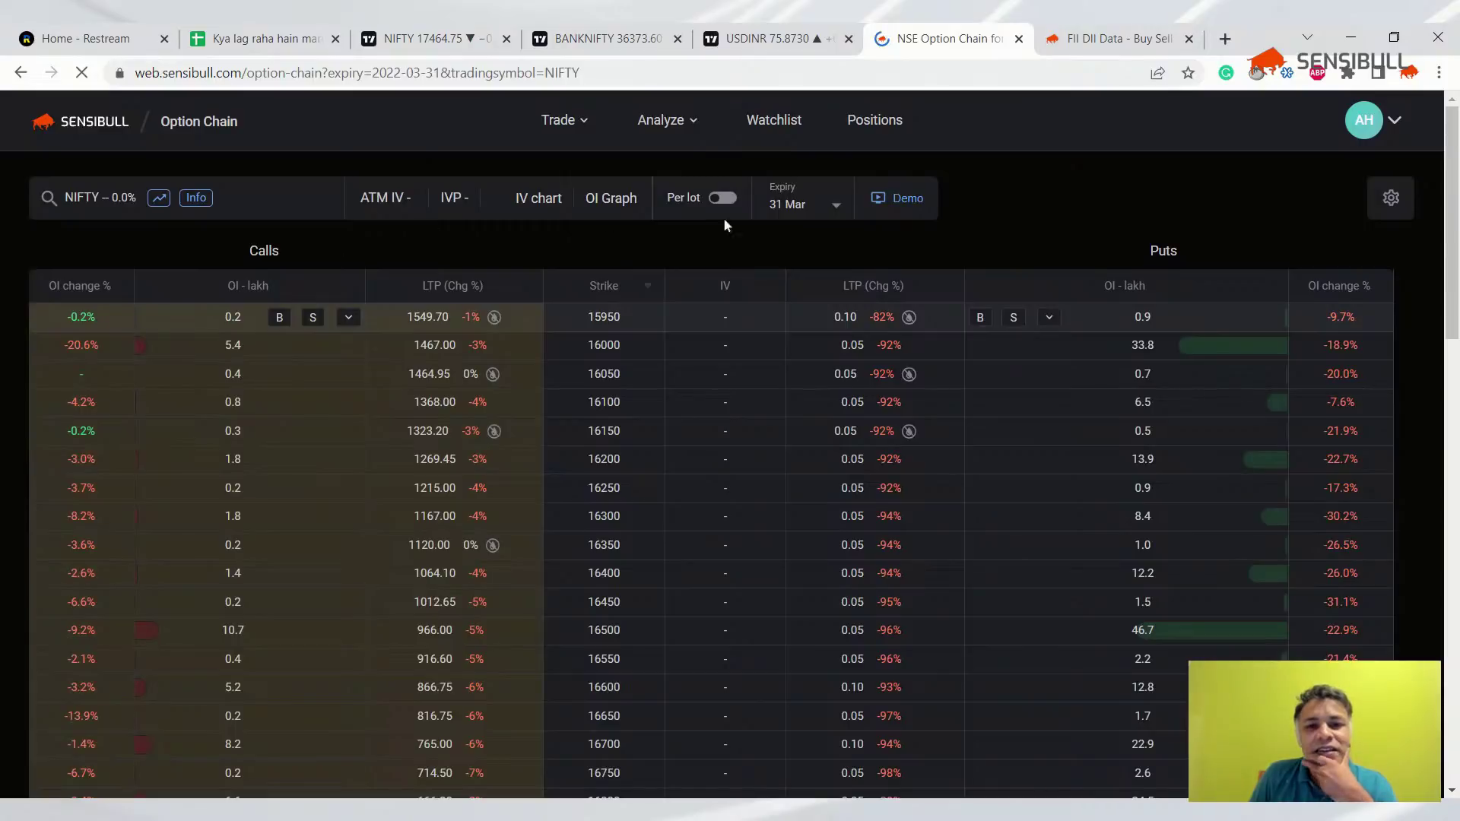
click(805, 176)
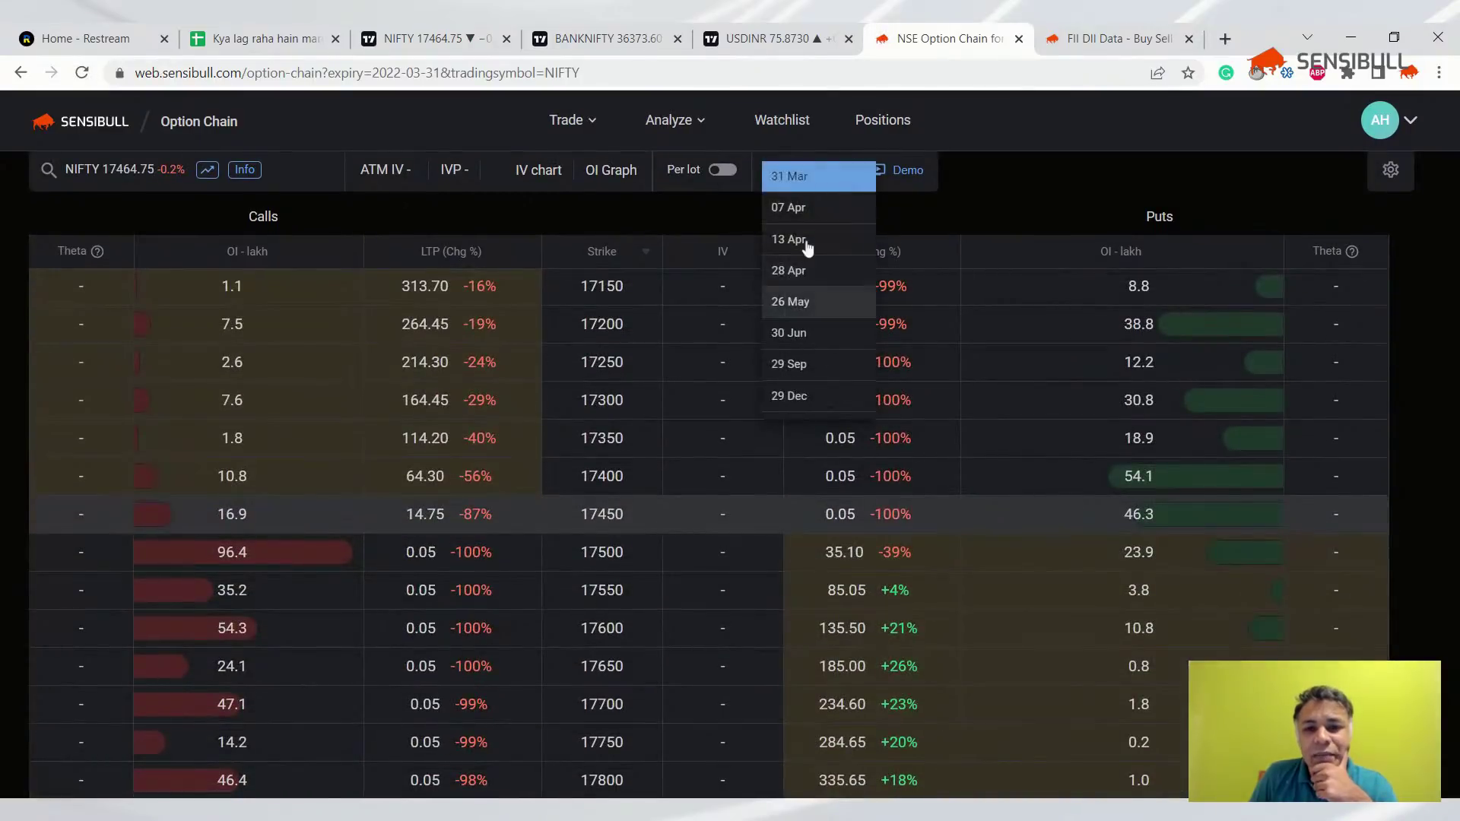
click(799, 207)
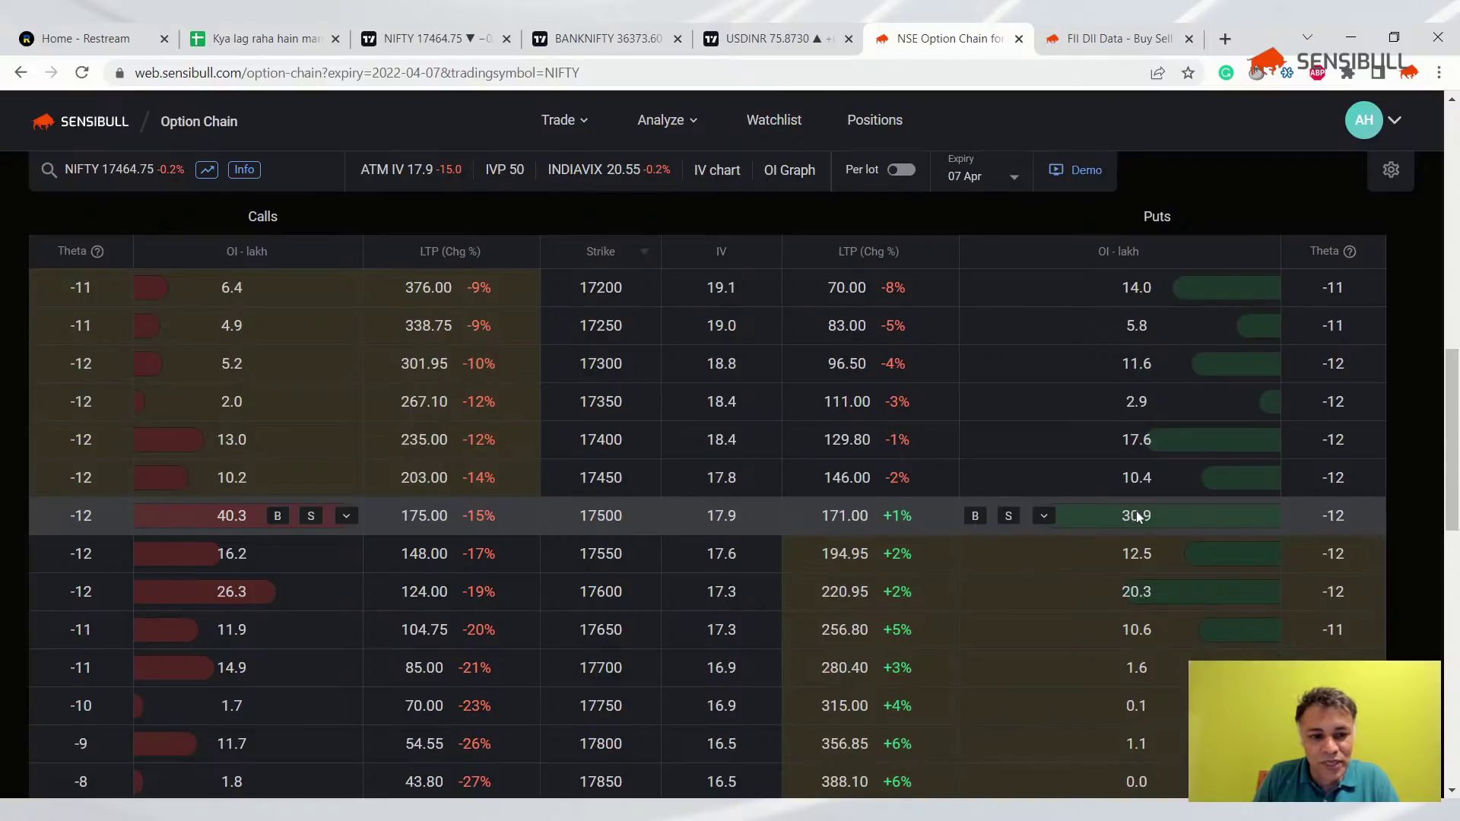
click(238, 175)
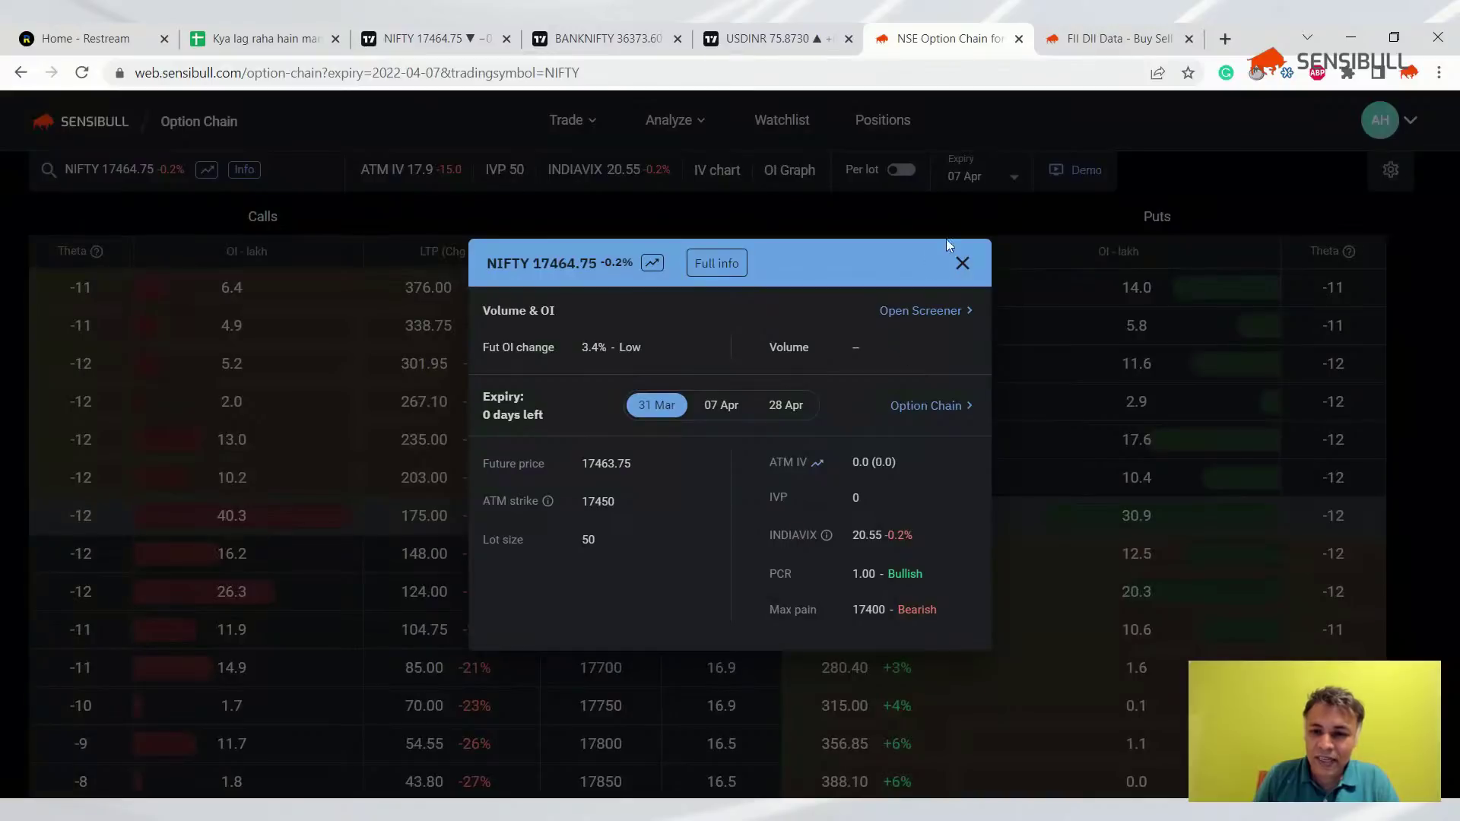
click(961, 263)
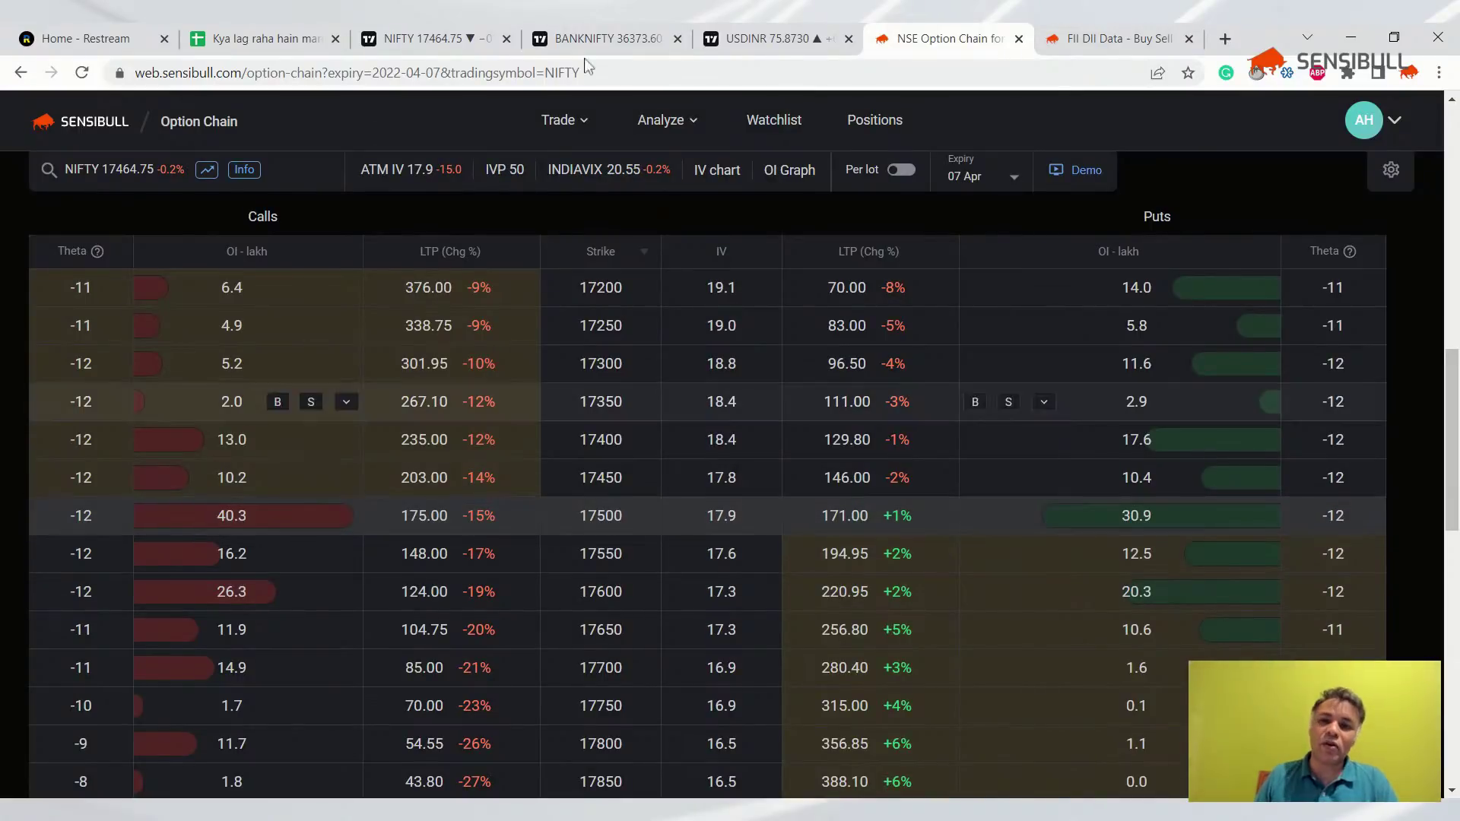
- Enter the 1-Apr OC note '17500 + looks like a res. Early formation of OI'
click(249, 25)
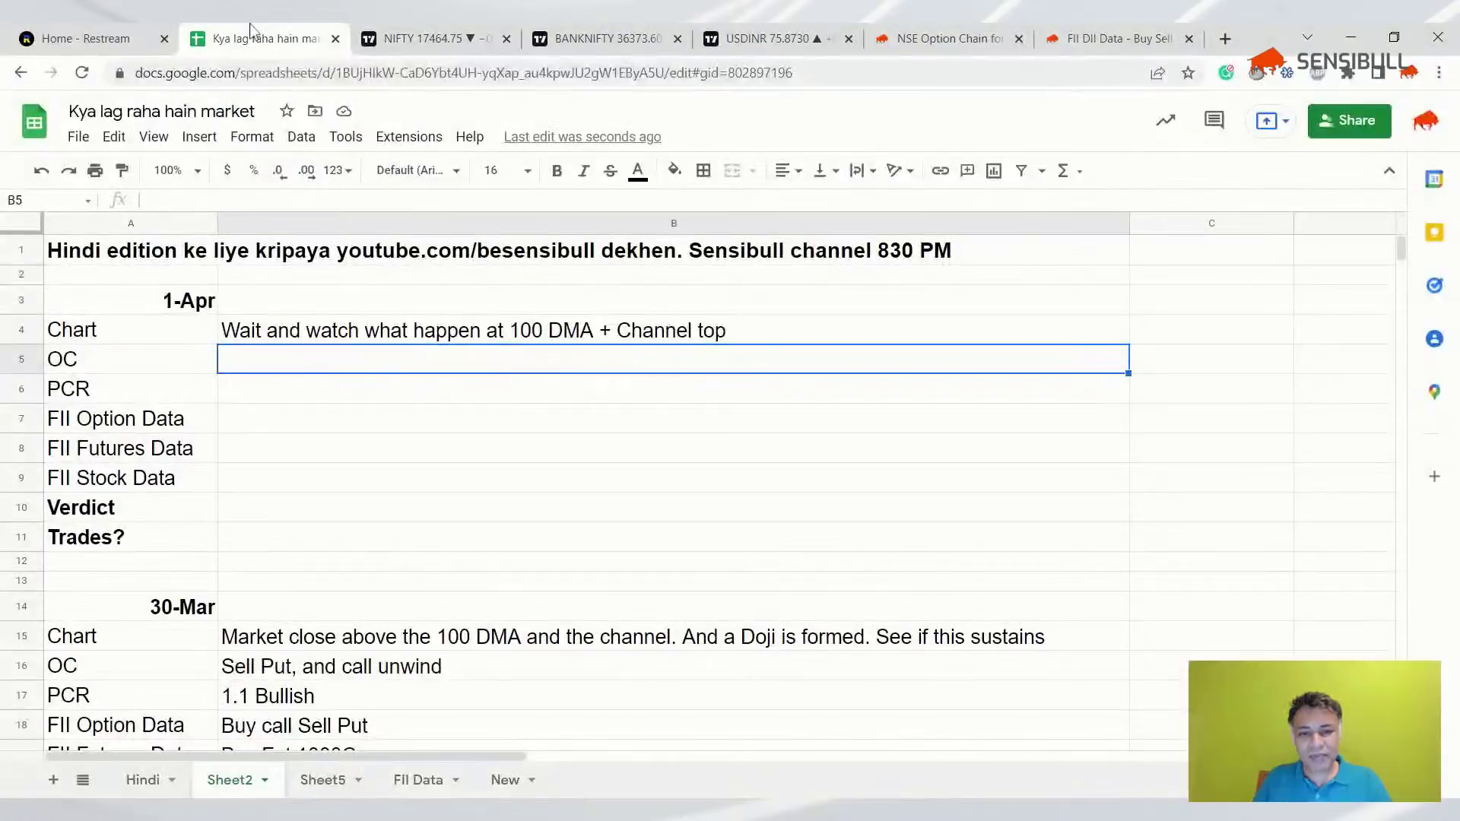
click(1170, 26)
click(259, 38)
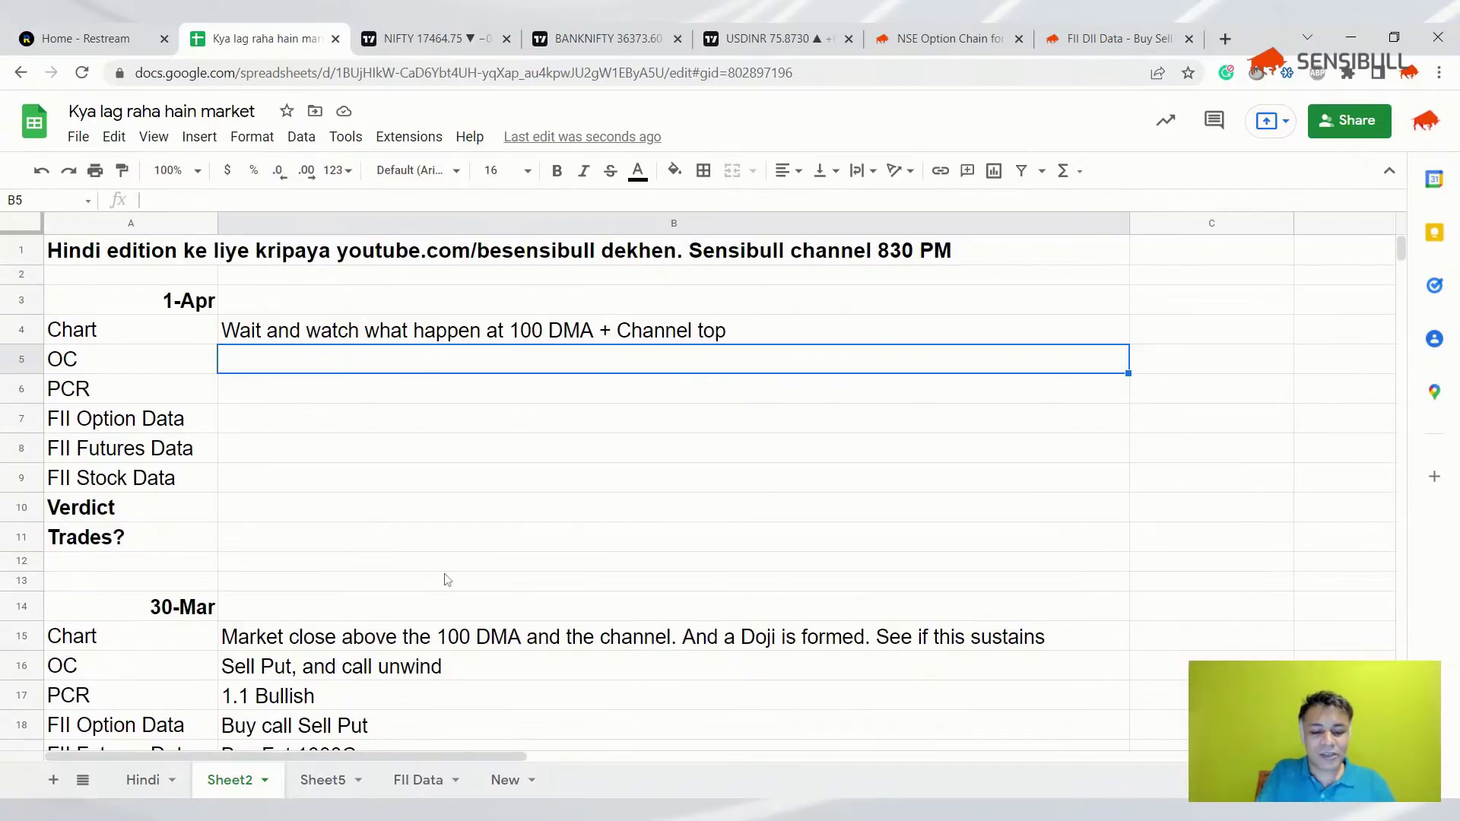
text(175)
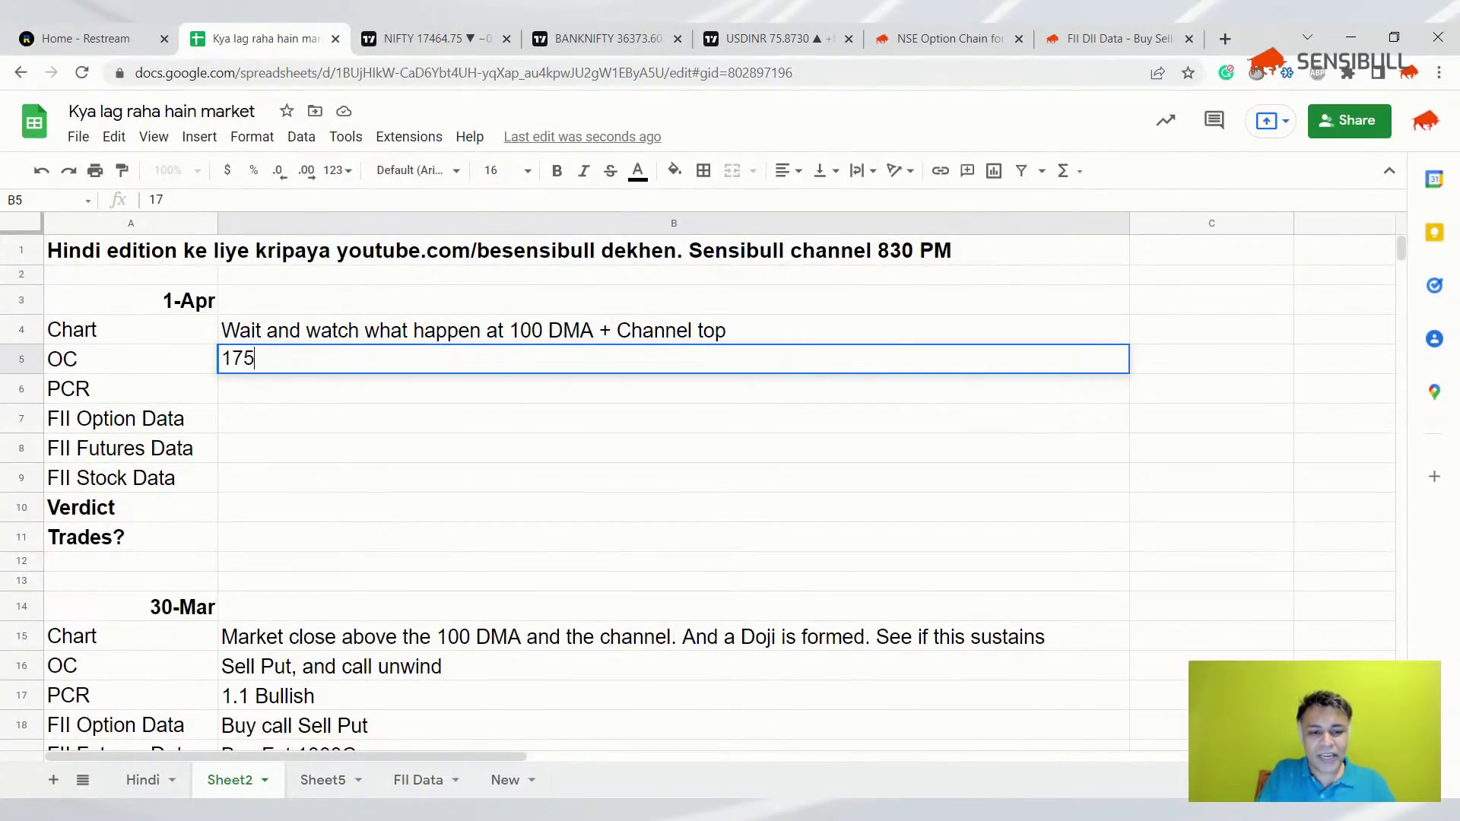
text(00 + loo)
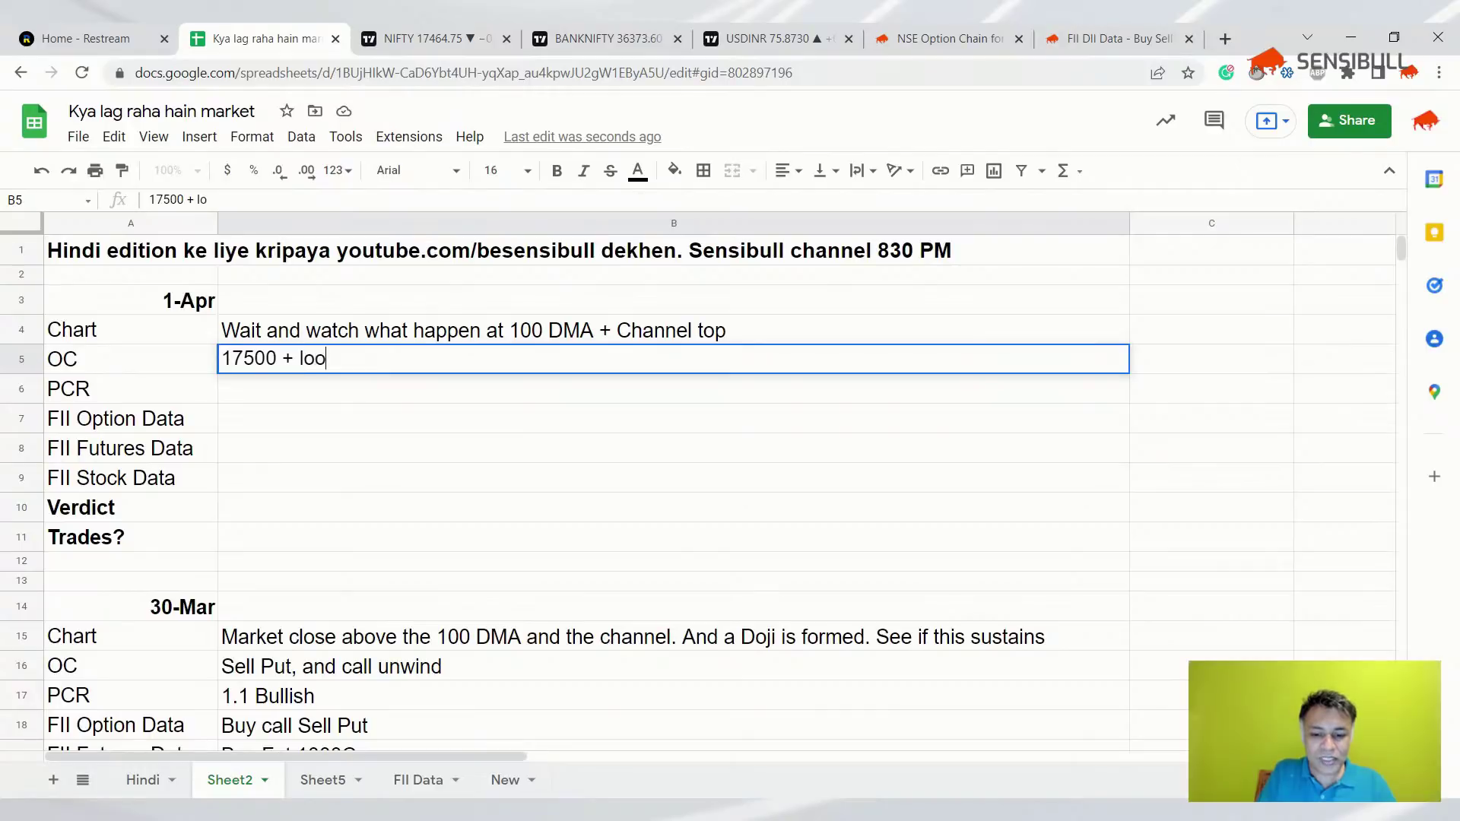
text(ks like a res. E)
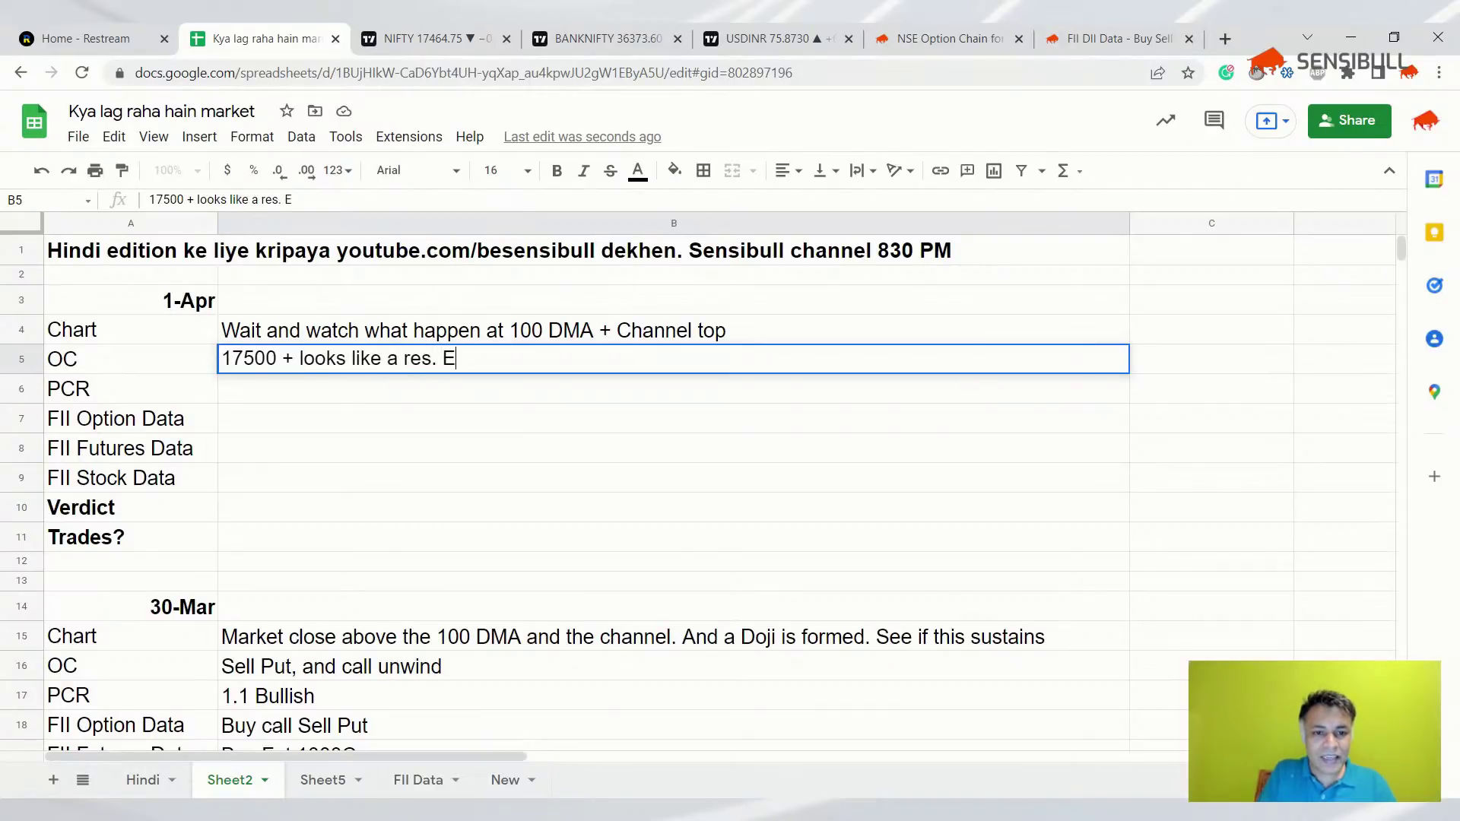
text(arly formation of OI)
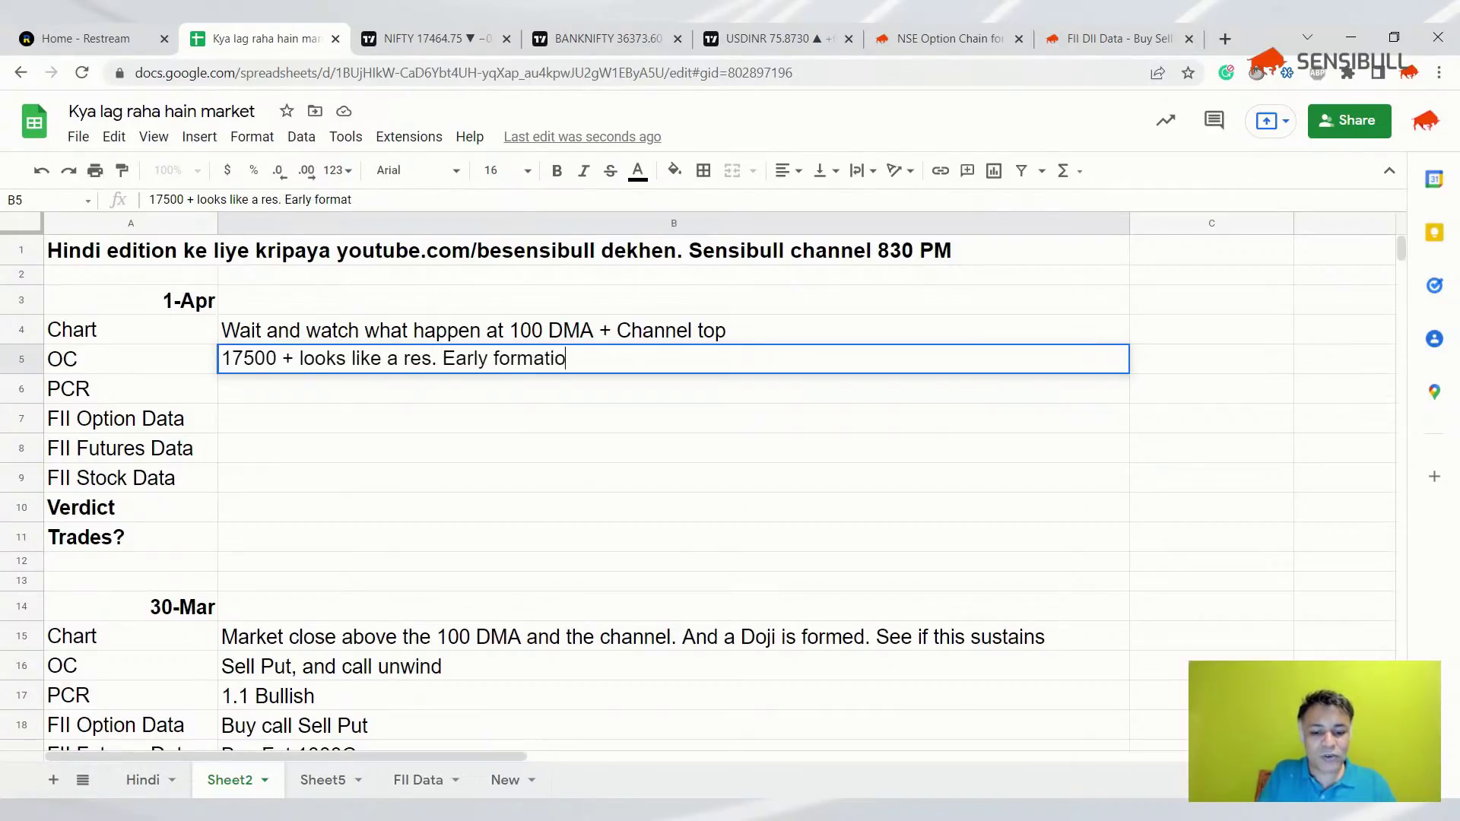
key(Return)
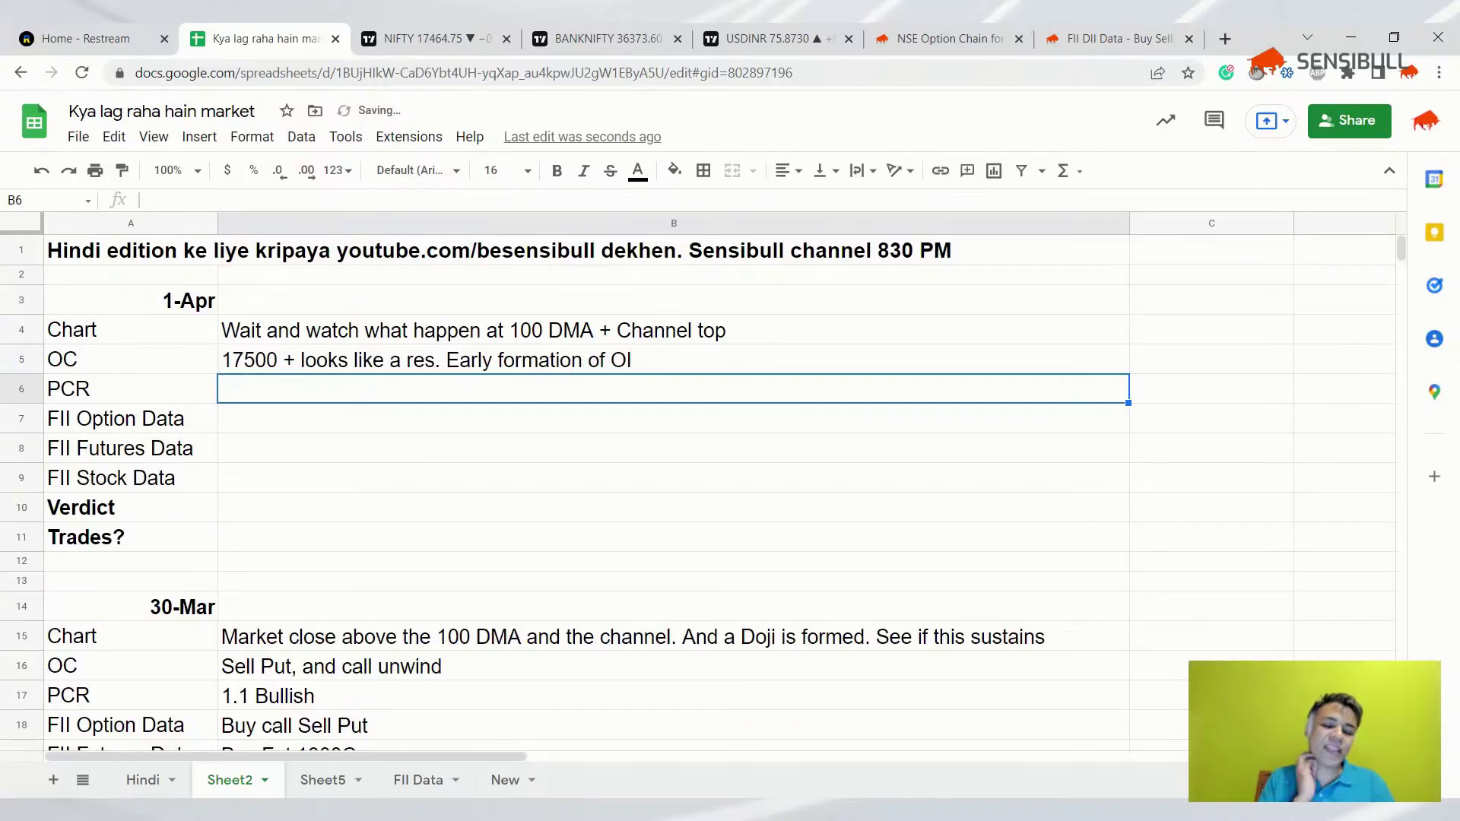
- Enter the PCR note '1 - Bullish. But near ATM is call dominated'
text(1 0)
key(BackSpace)
text(- )
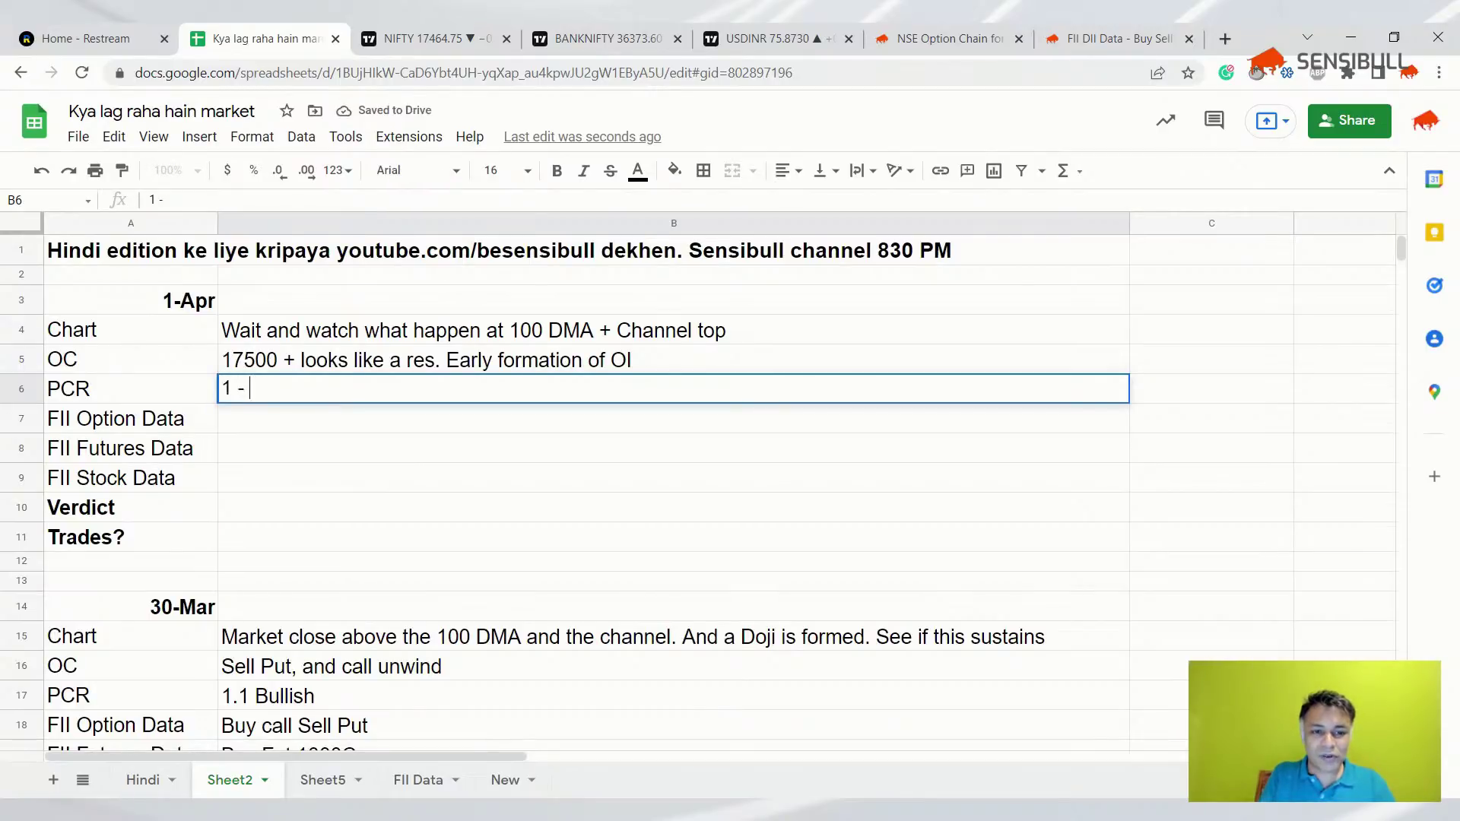
text(Bullisg.)
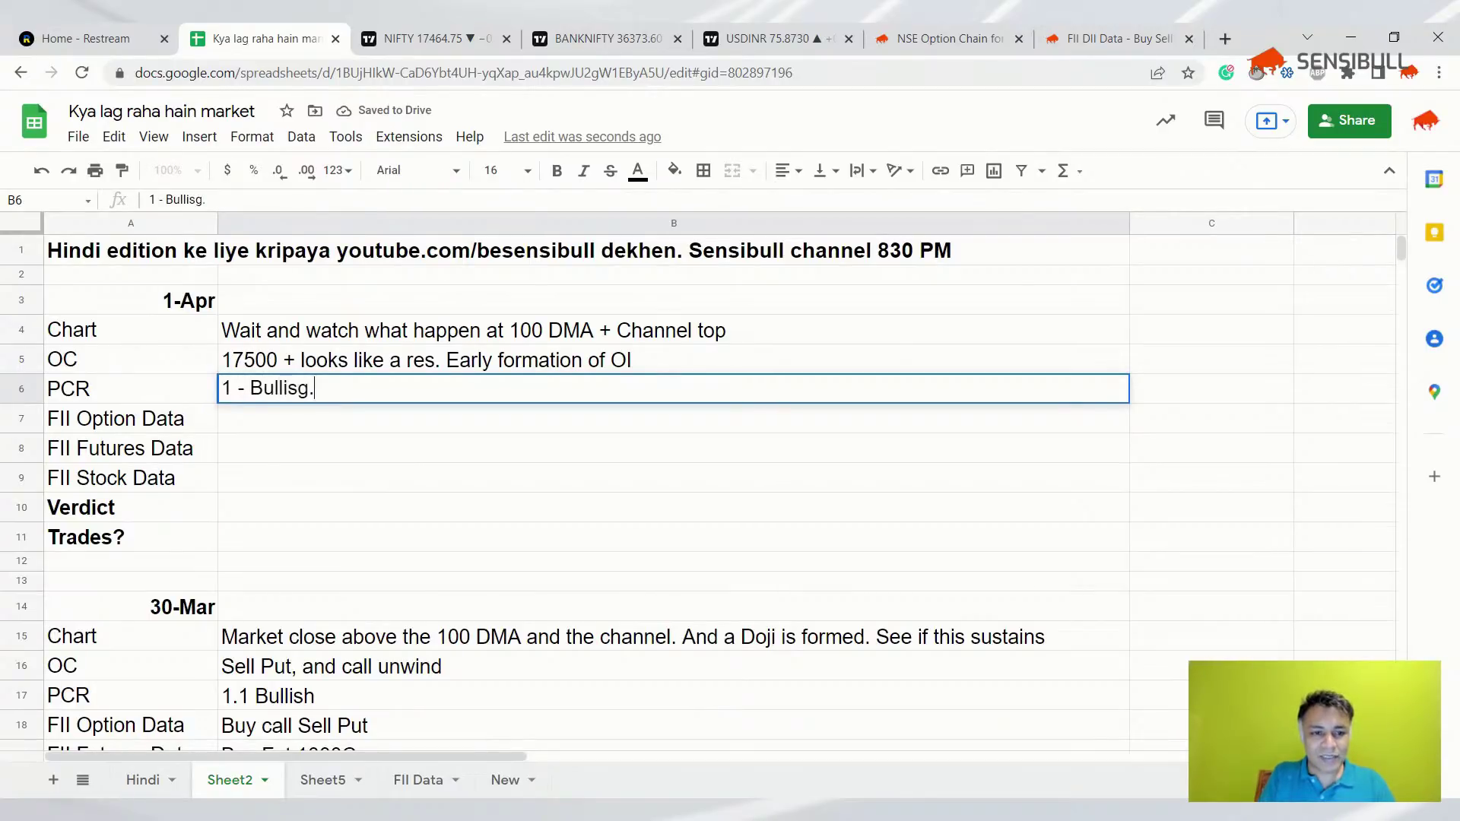
key(BackSpace)
key(BackSpace)
text(h)
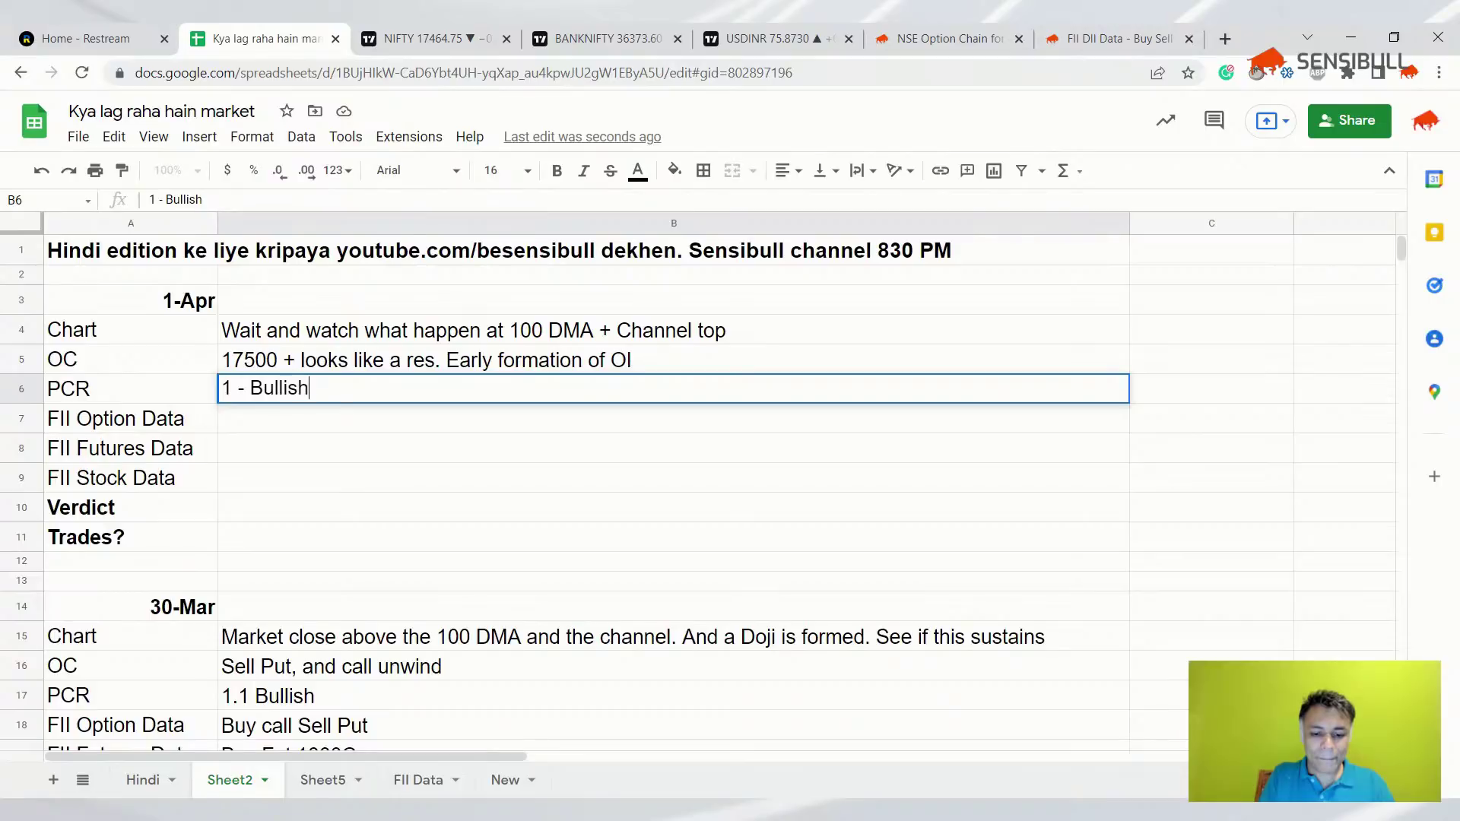
text(. But near ATM )
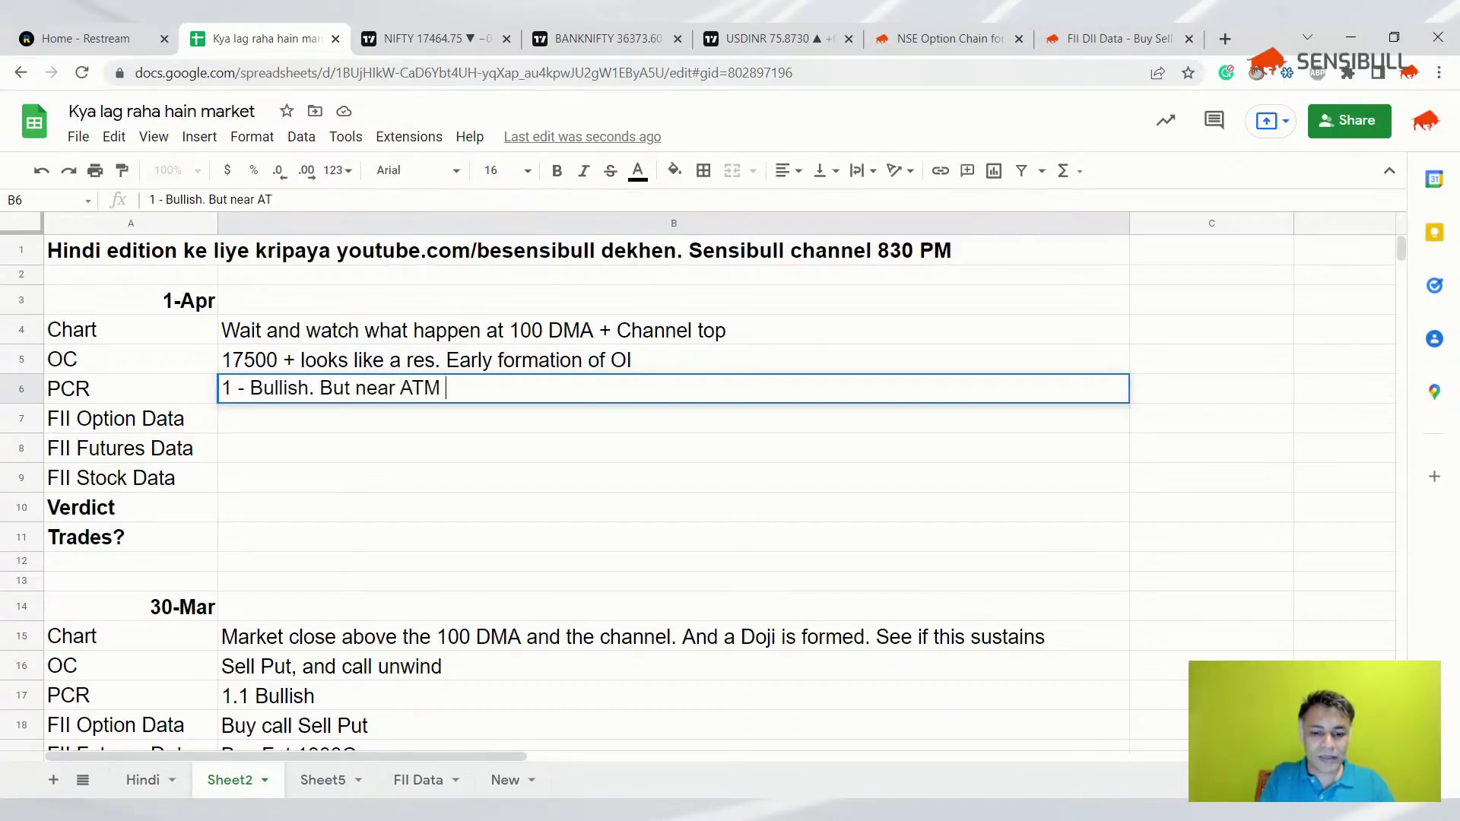
text(is )
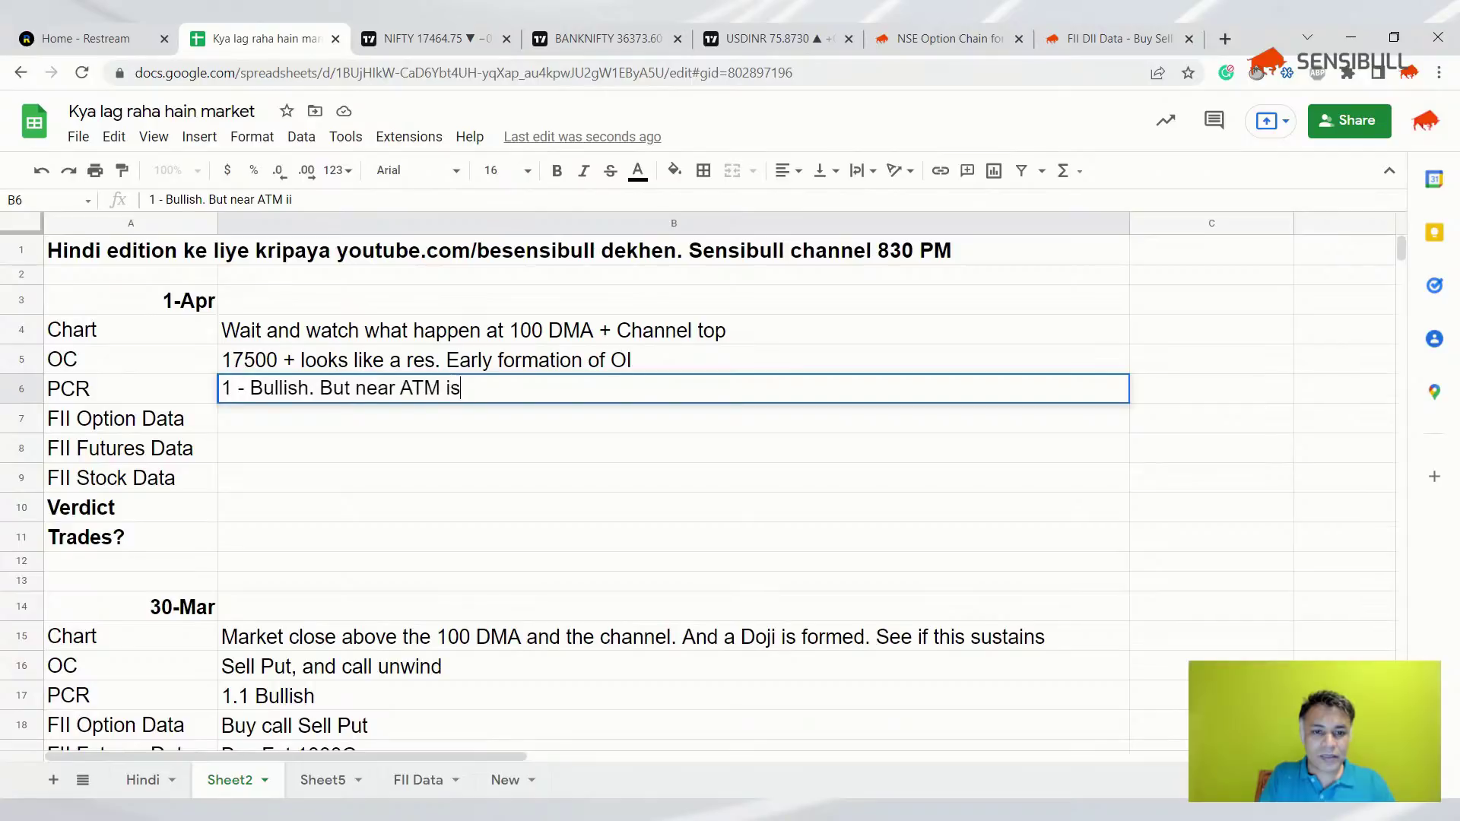
text(call dominated)
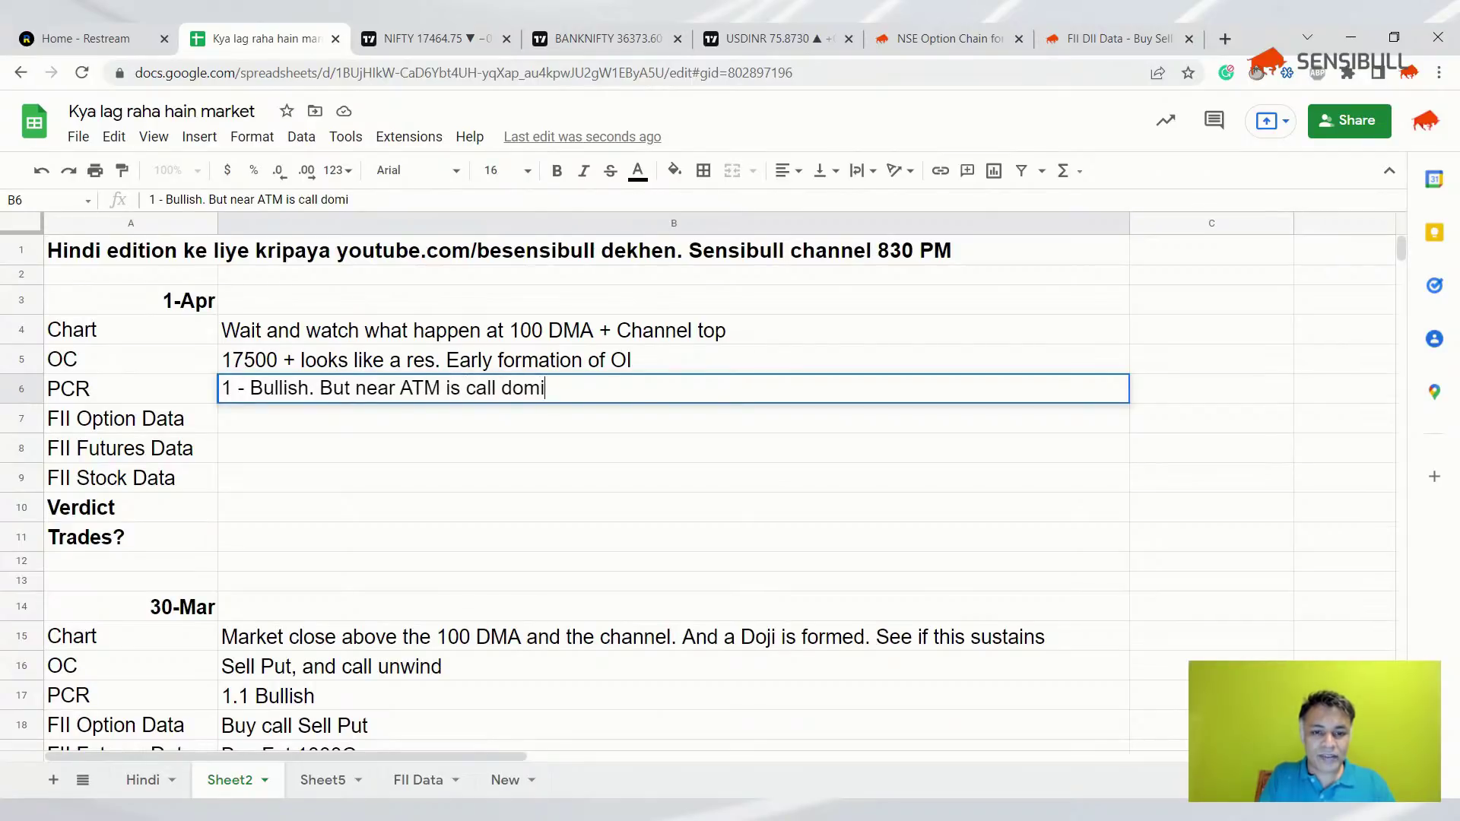
key(Return)
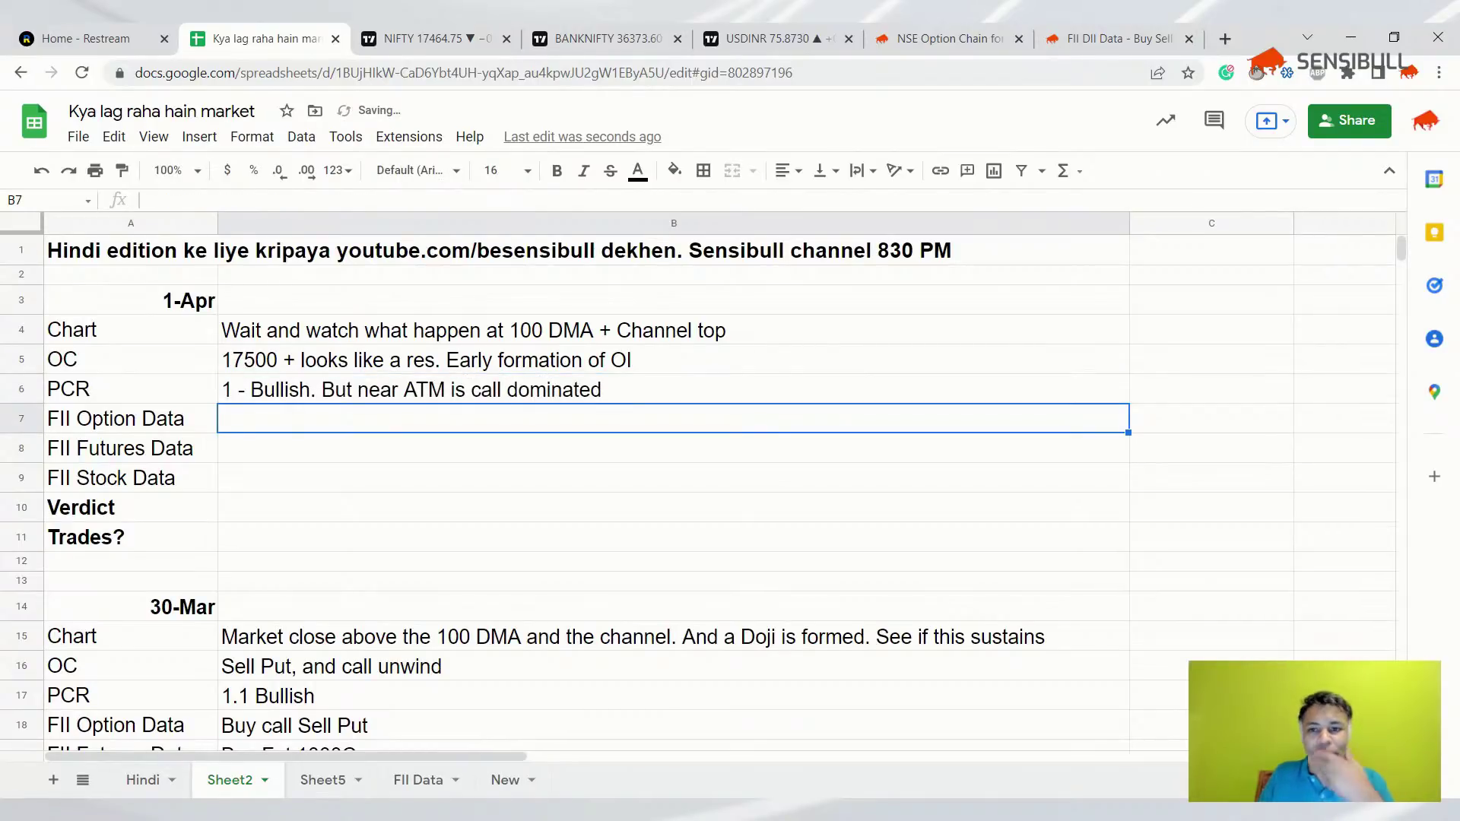
- Scroll Sensibull's FII DII Data page from the OI vs Time chart to the 31 Mar index options cards
click(1130, 38)
scroll(703, 481, down, 3)
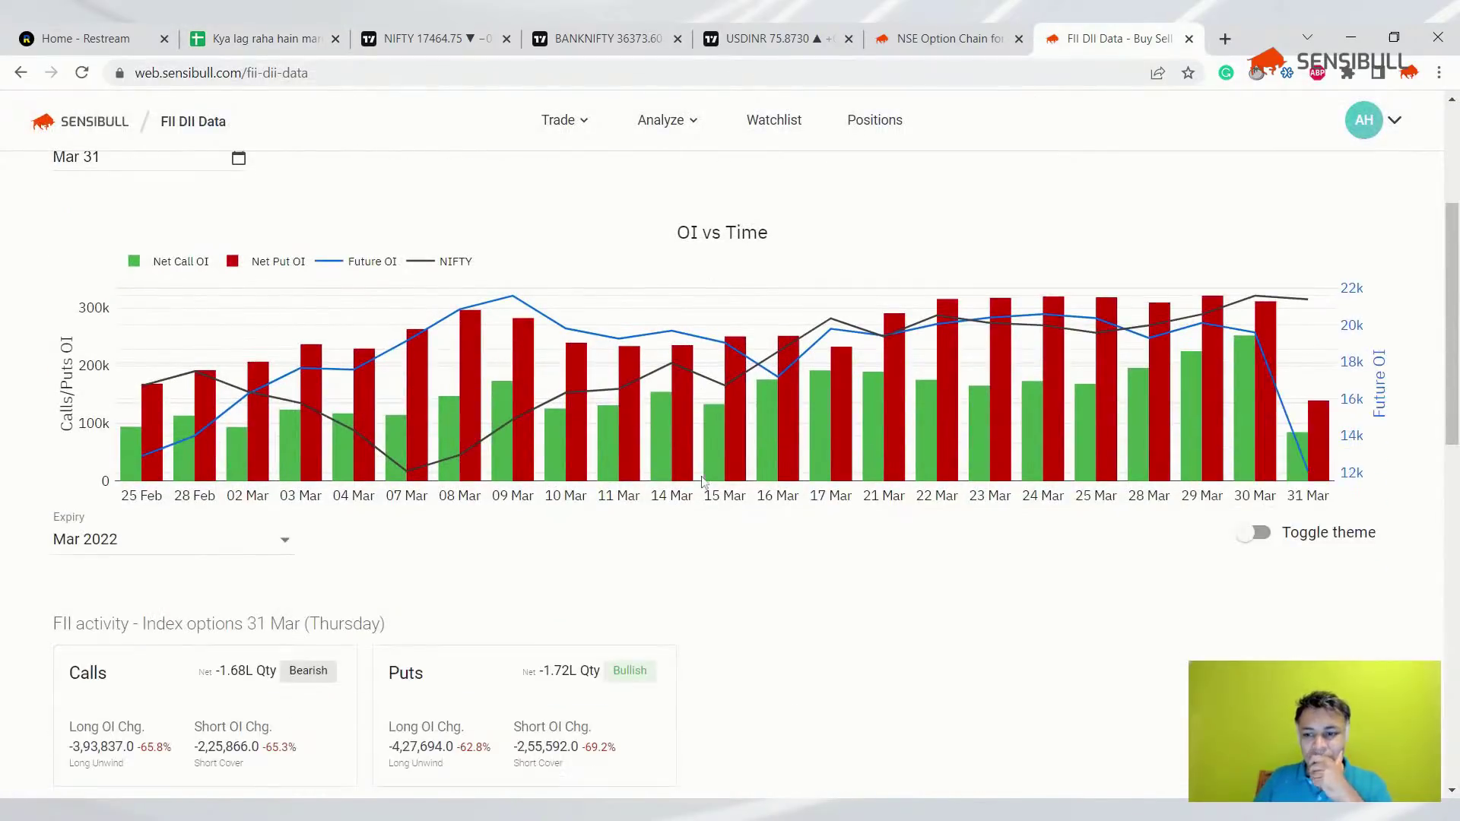
mouse_move(1275, 449)
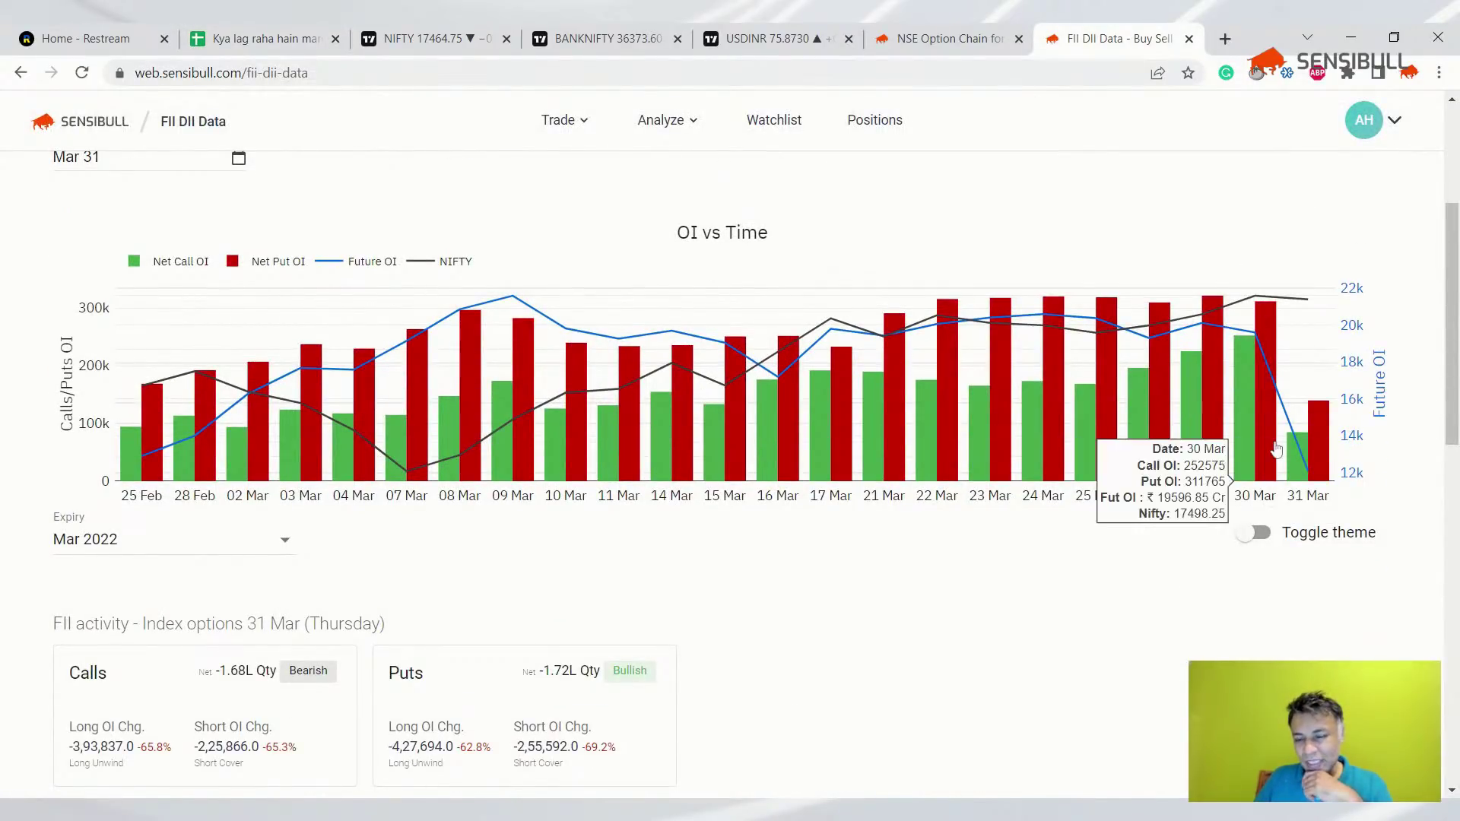
mouse_move(1314, 428)
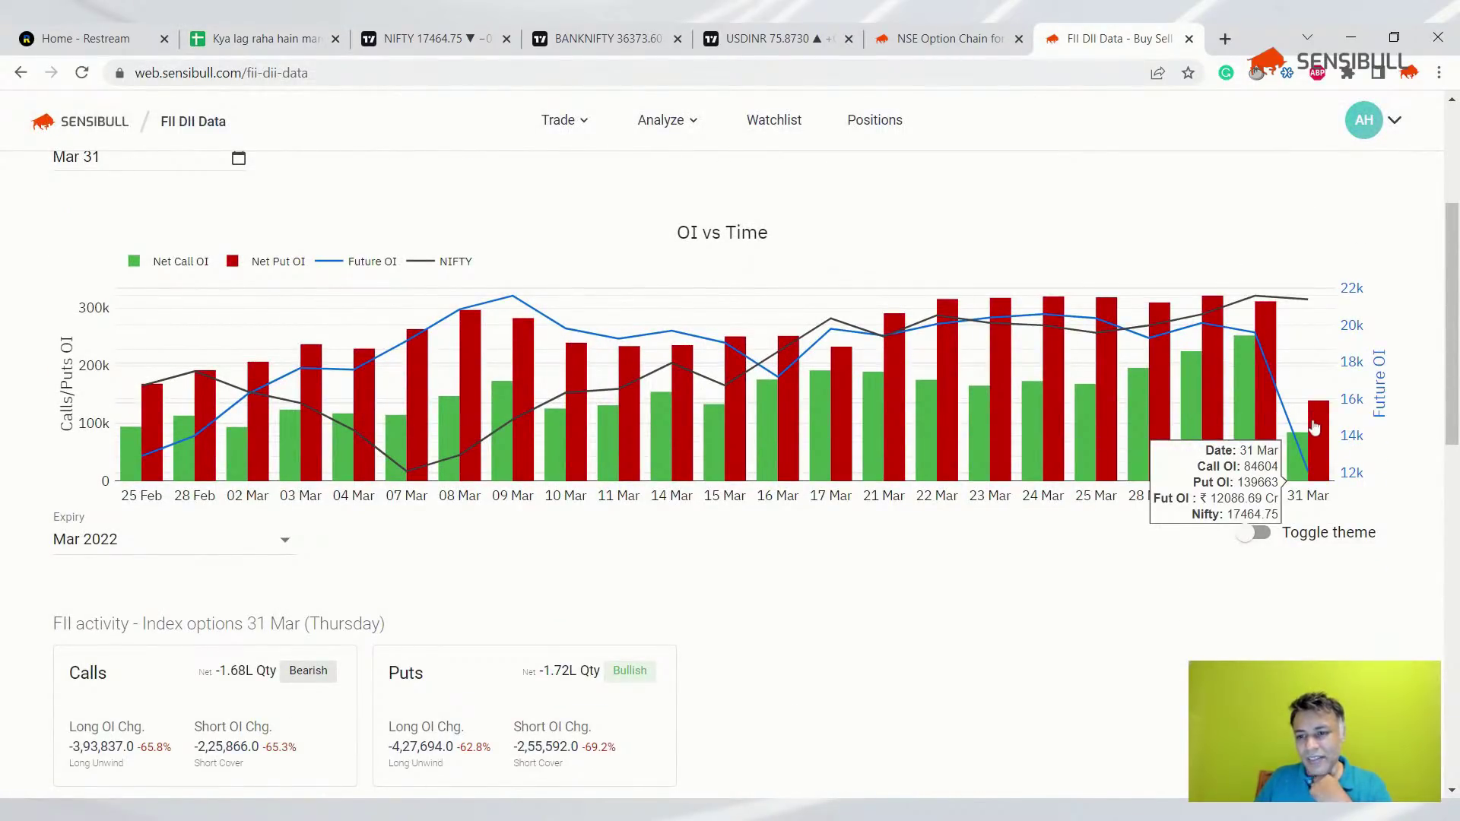
scroll(1314, 430, down, 2)
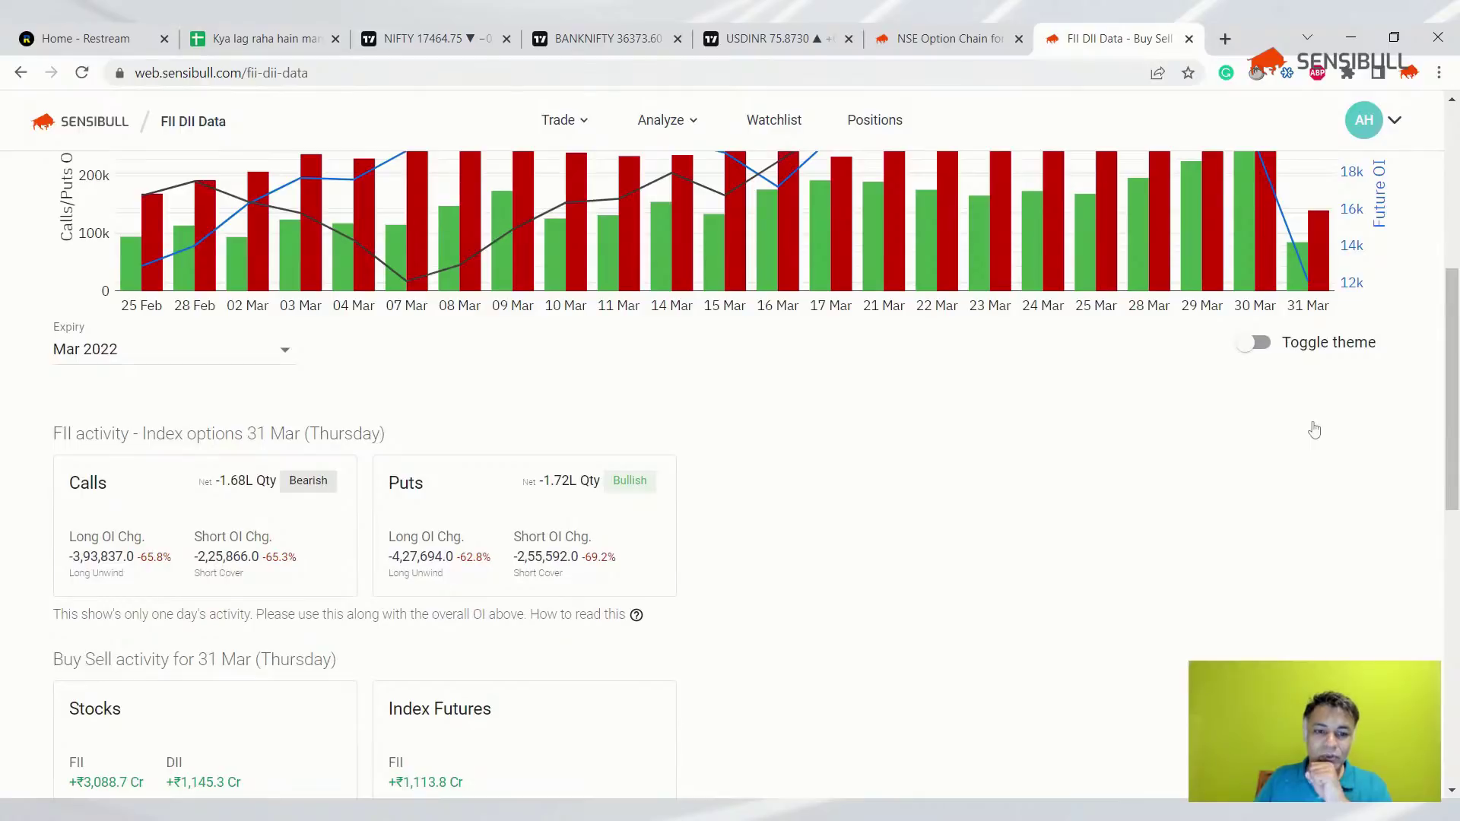
scroll(1314, 429, down, 1)
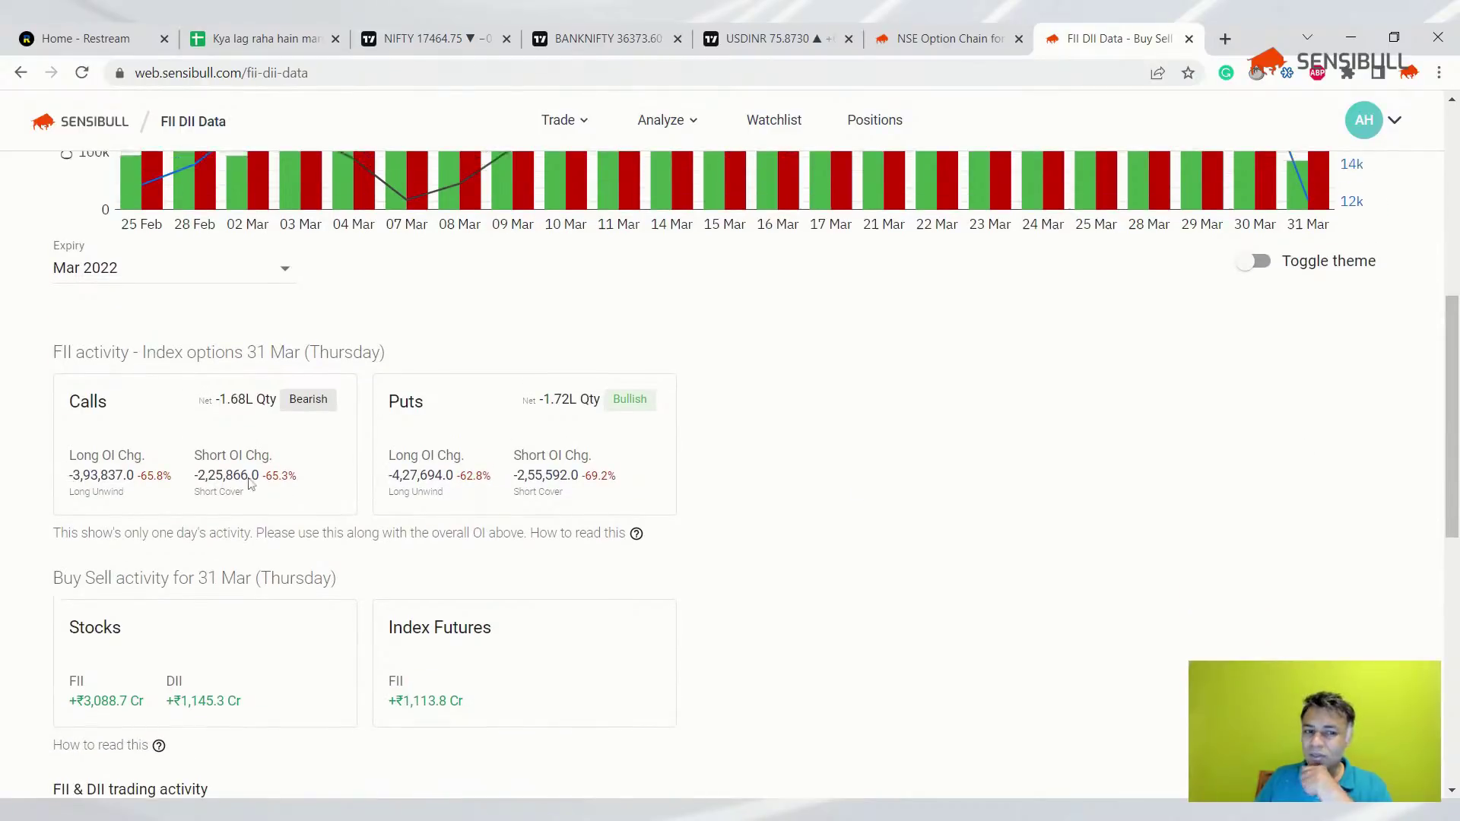
scroll(249, 483, up, 1)
scroll(391, 488, up, 2)
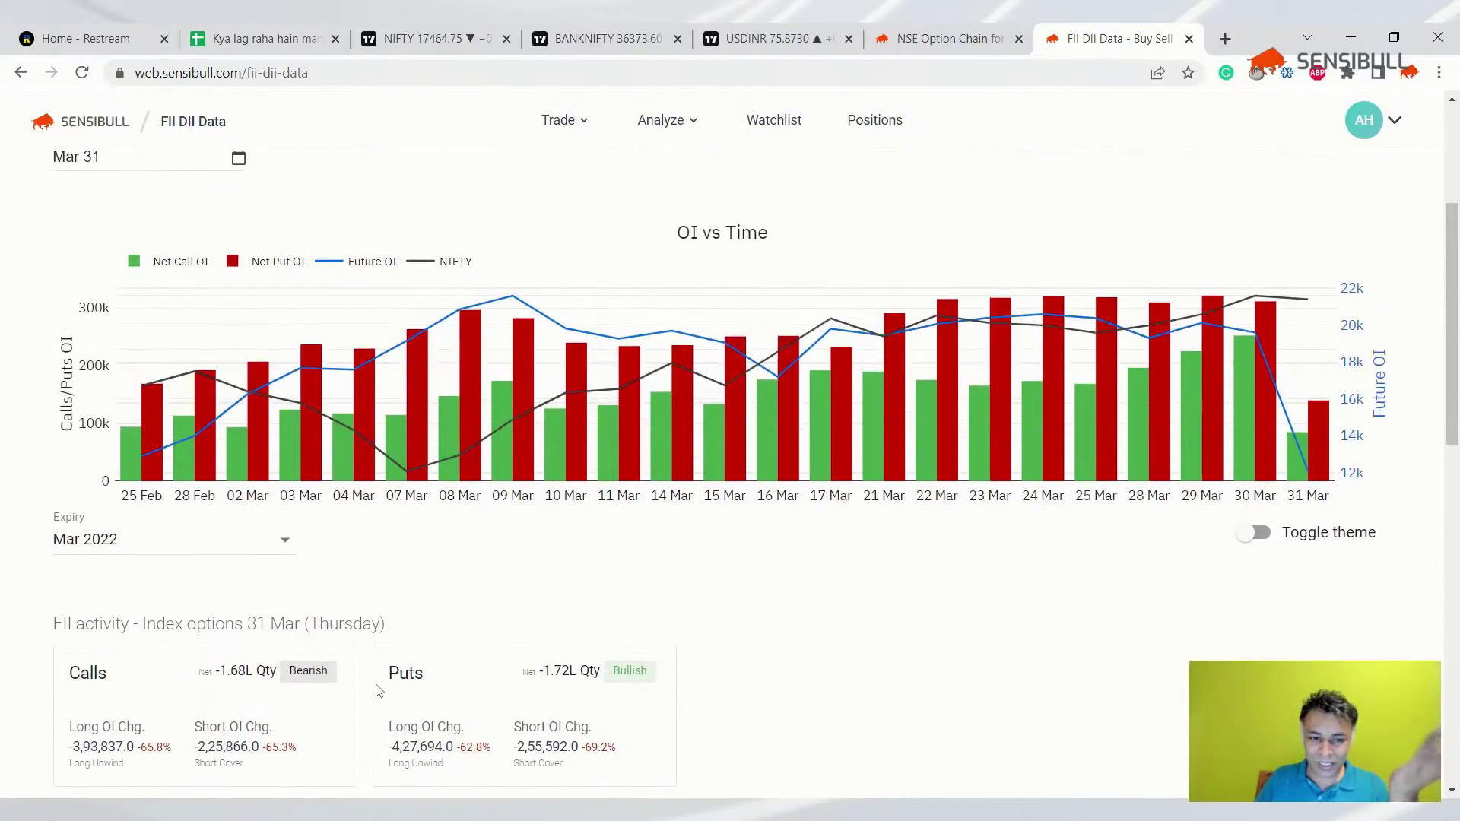
scroll(303, 658, down, 2)
scroll(287, 618, up, 2)
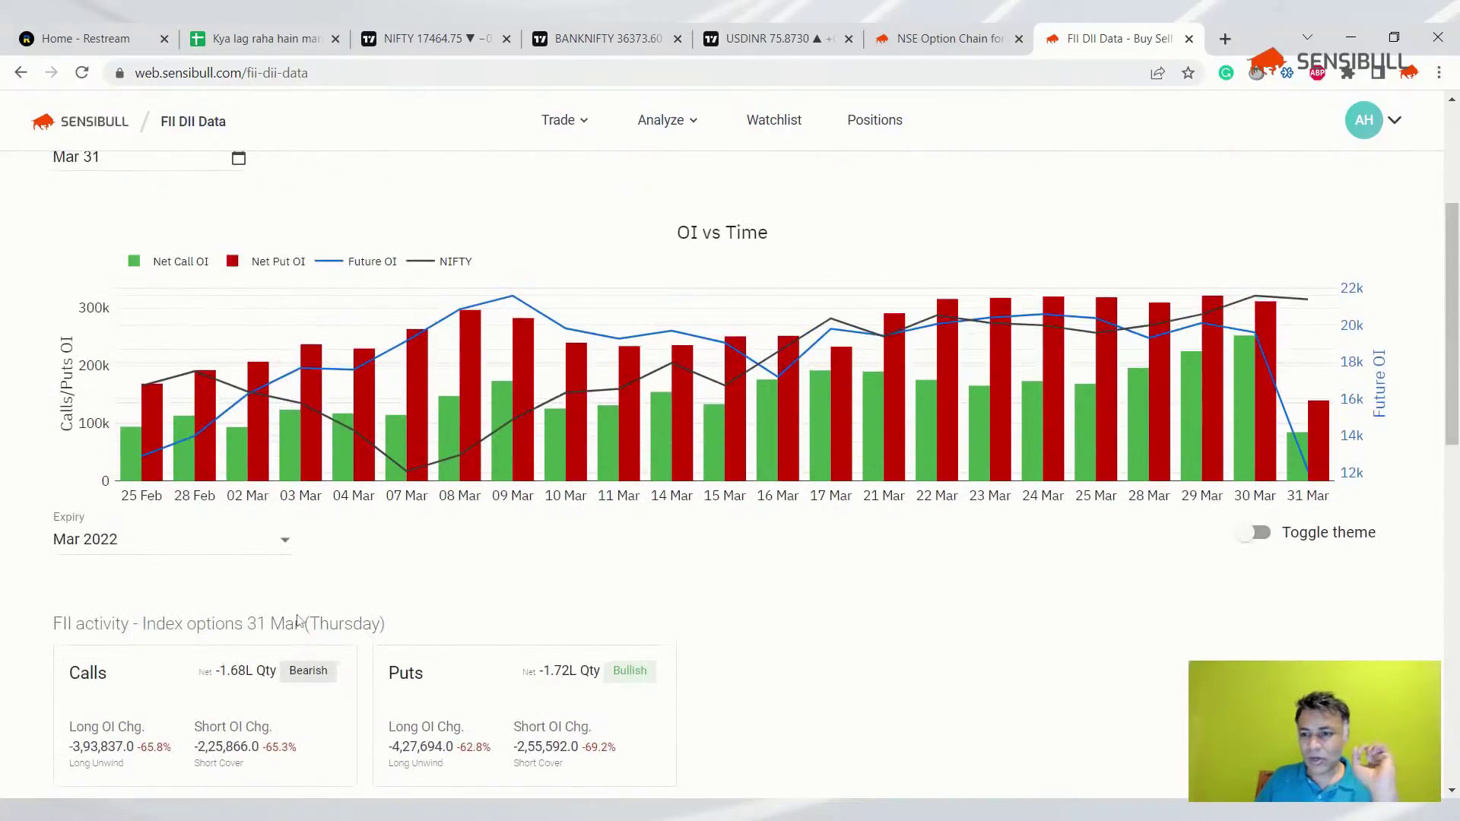
scroll(1303, 544, up, 1)
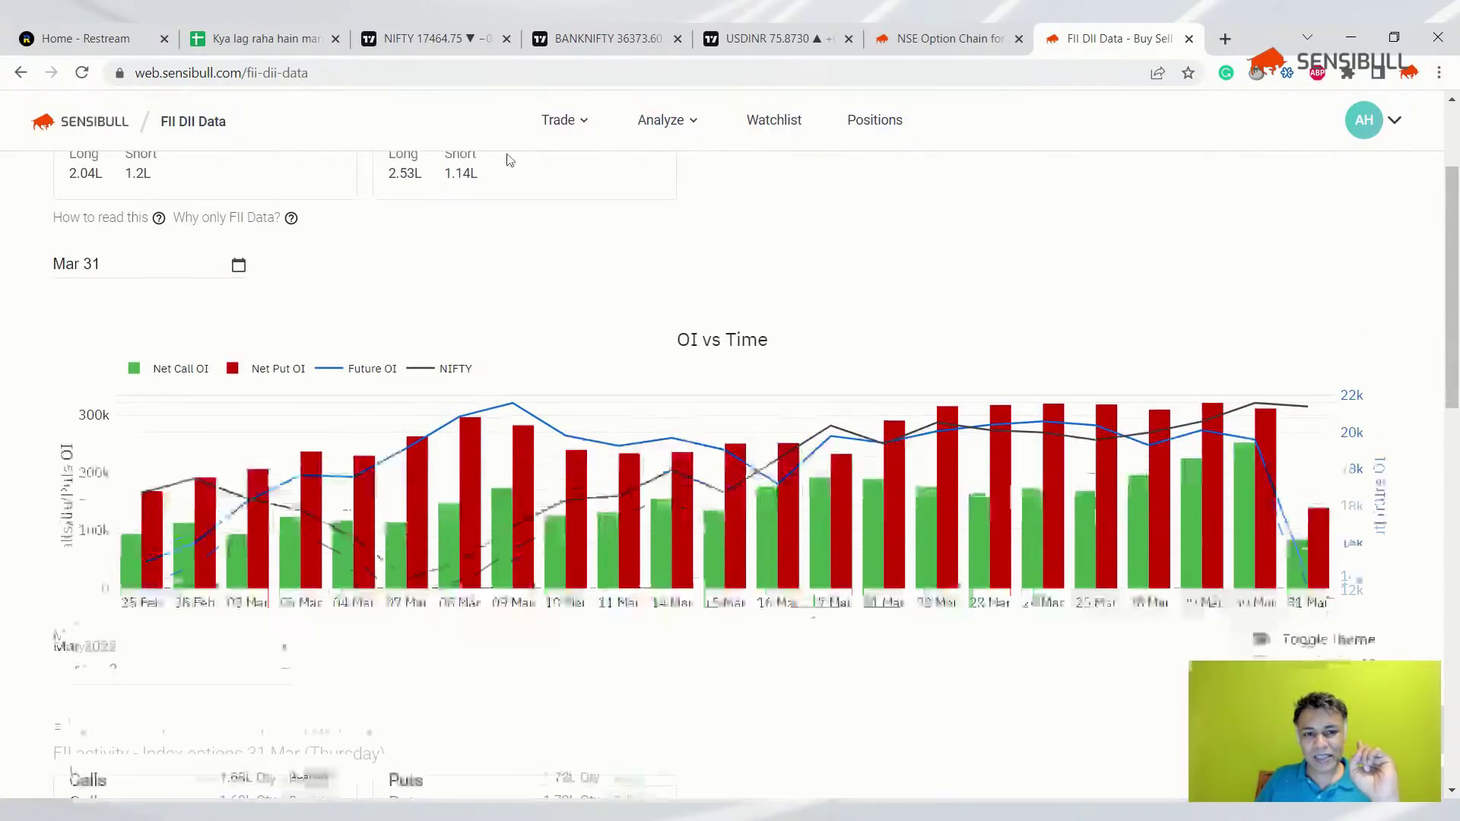
scroll(509, 159, up, 1)
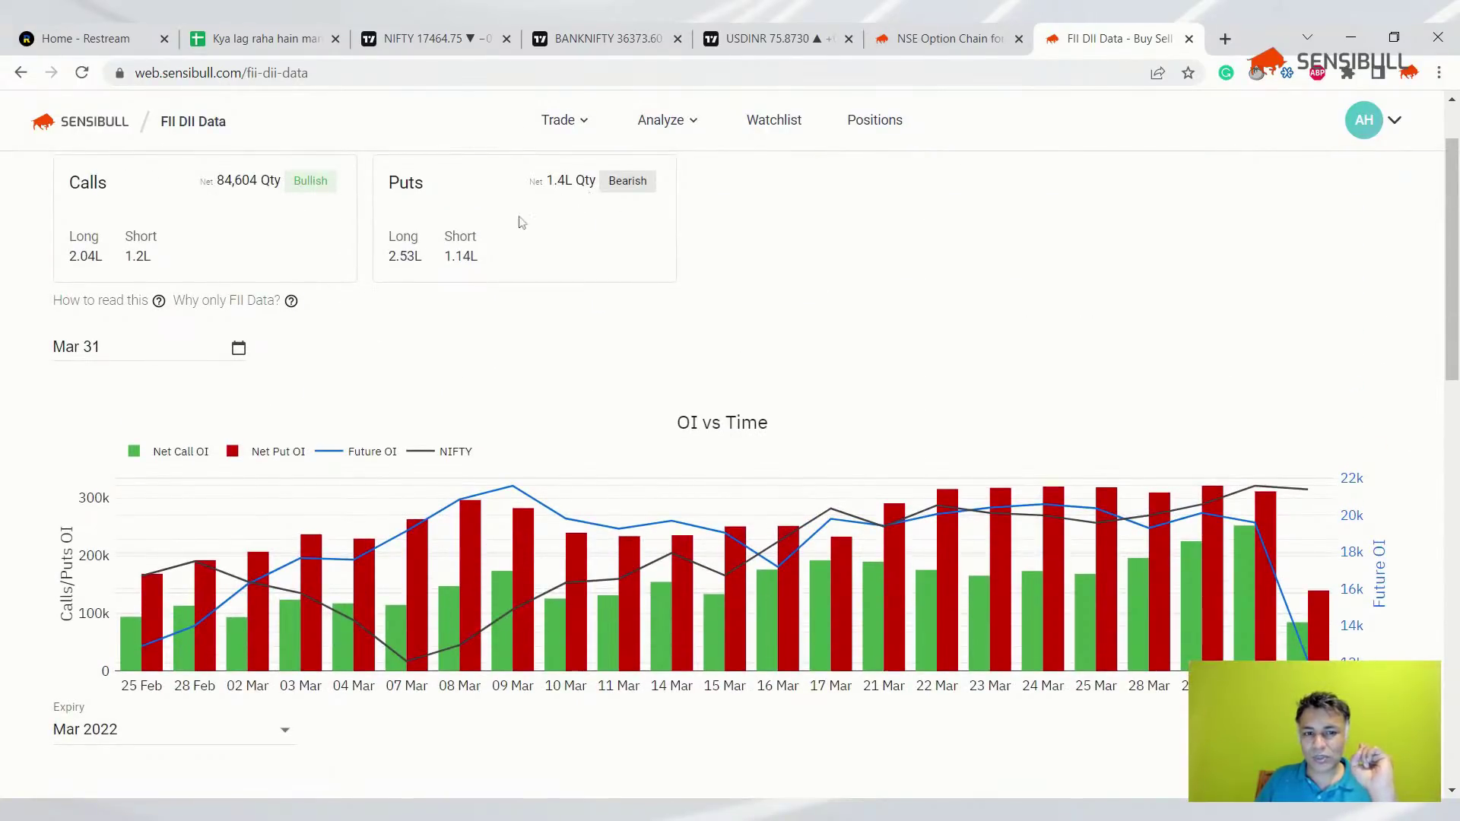
scroll(564, 204, down, 2)
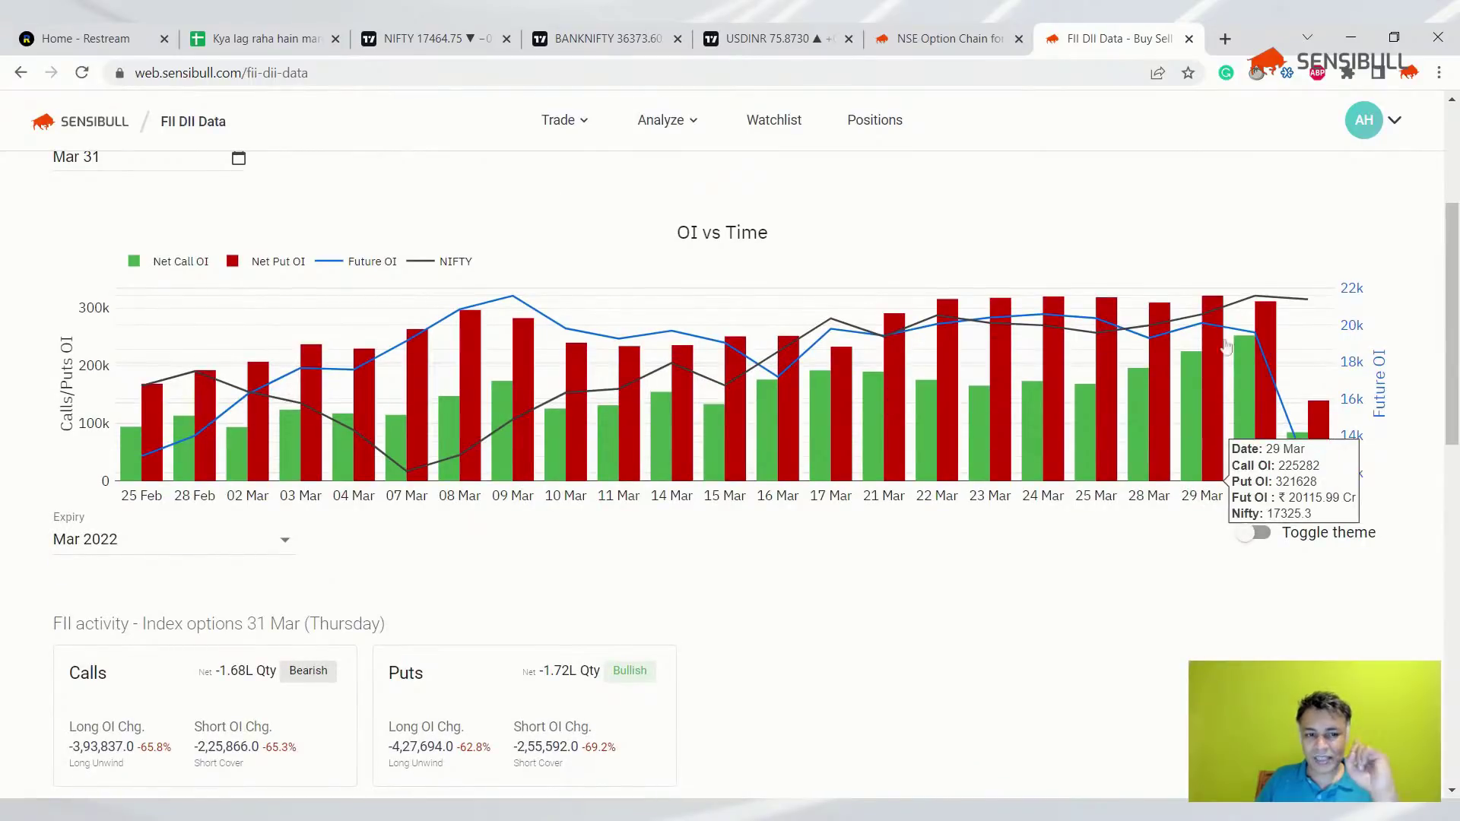
scroll(1217, 217, down, 1)
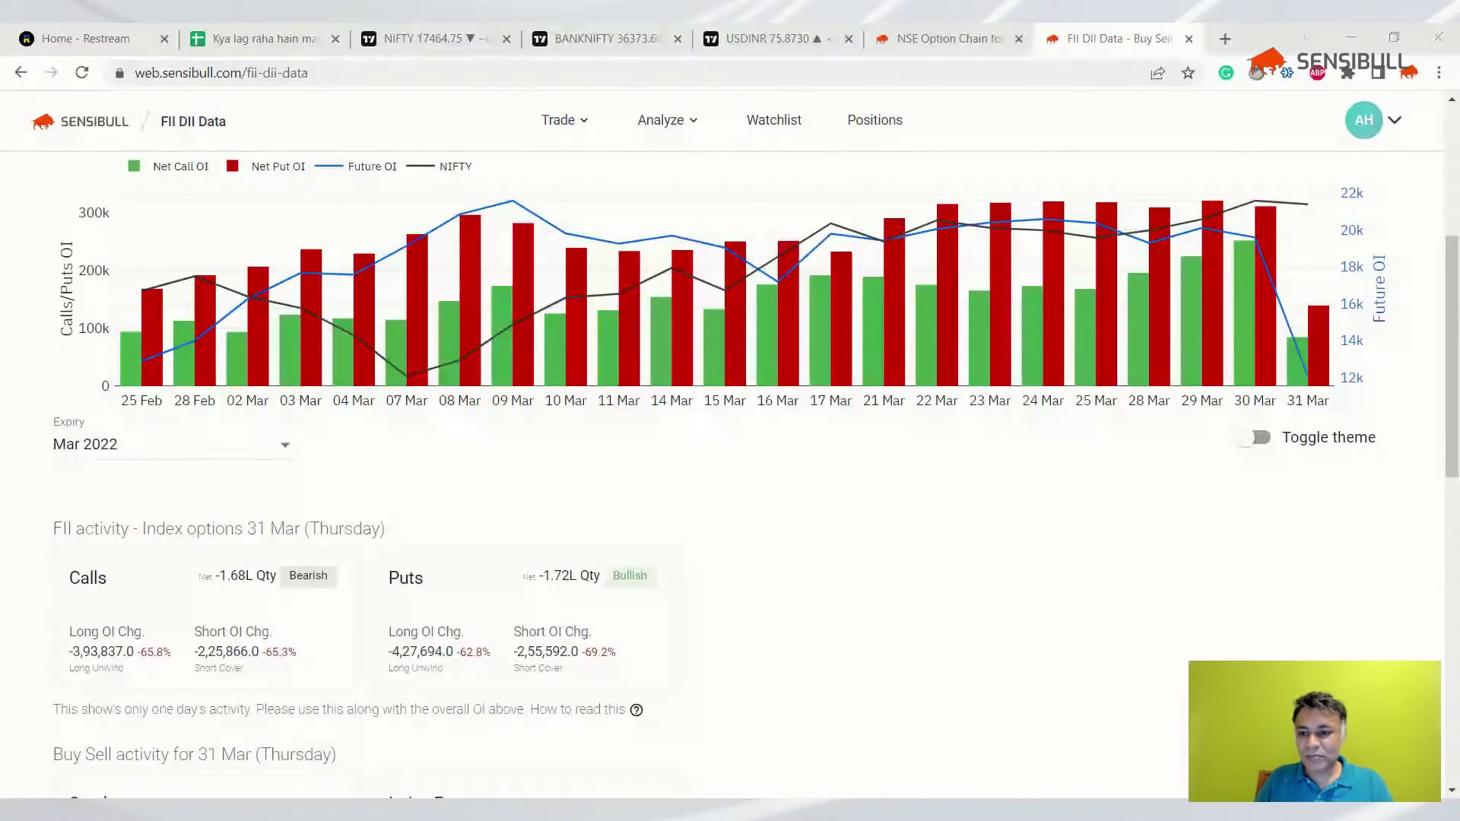
- Fill the 1-Apr FII Option Data cell, correcting it to 'Twice as many puts as calls'
click(262, 38)
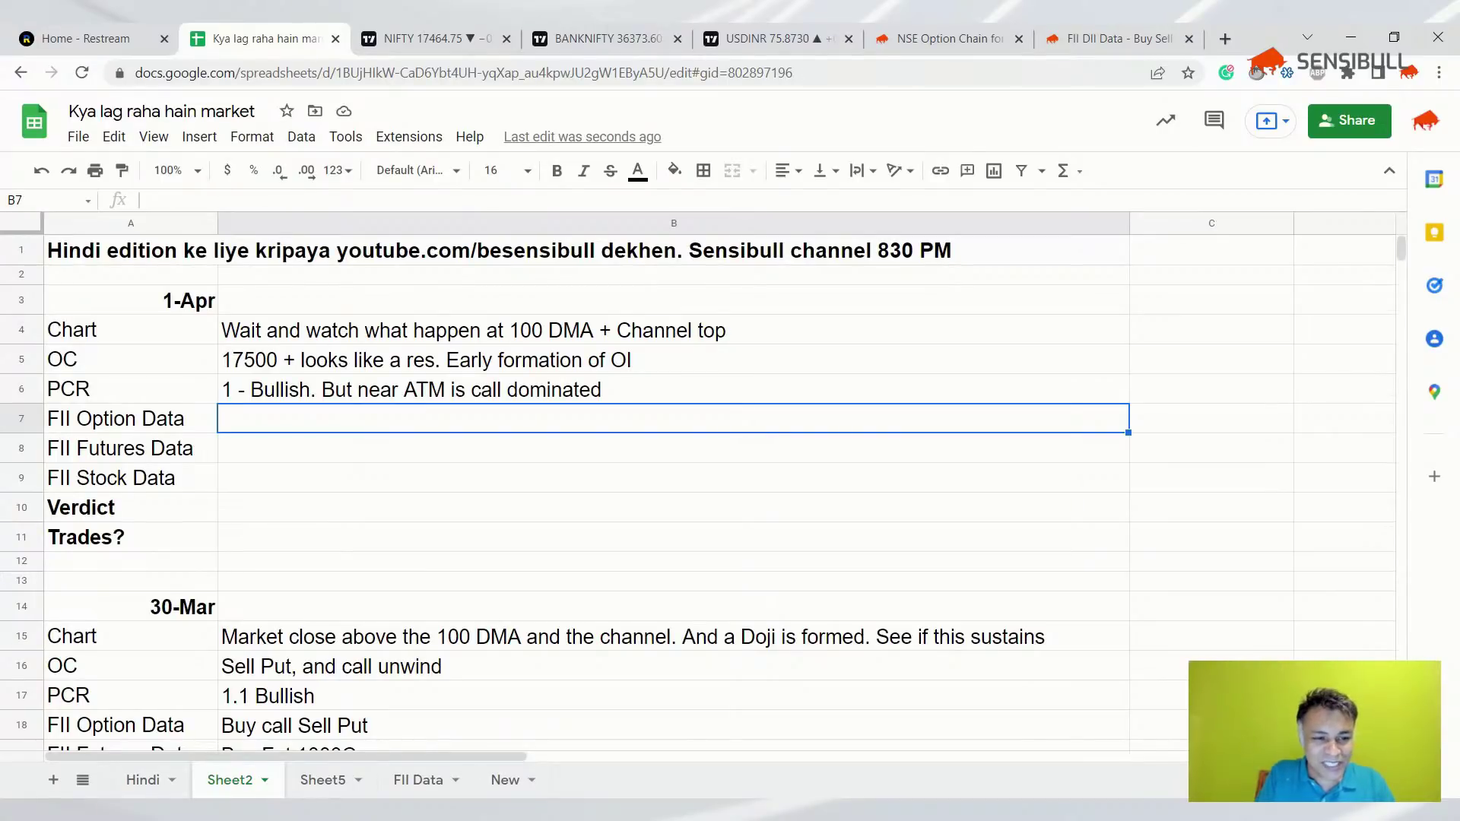
text(Twice as many )
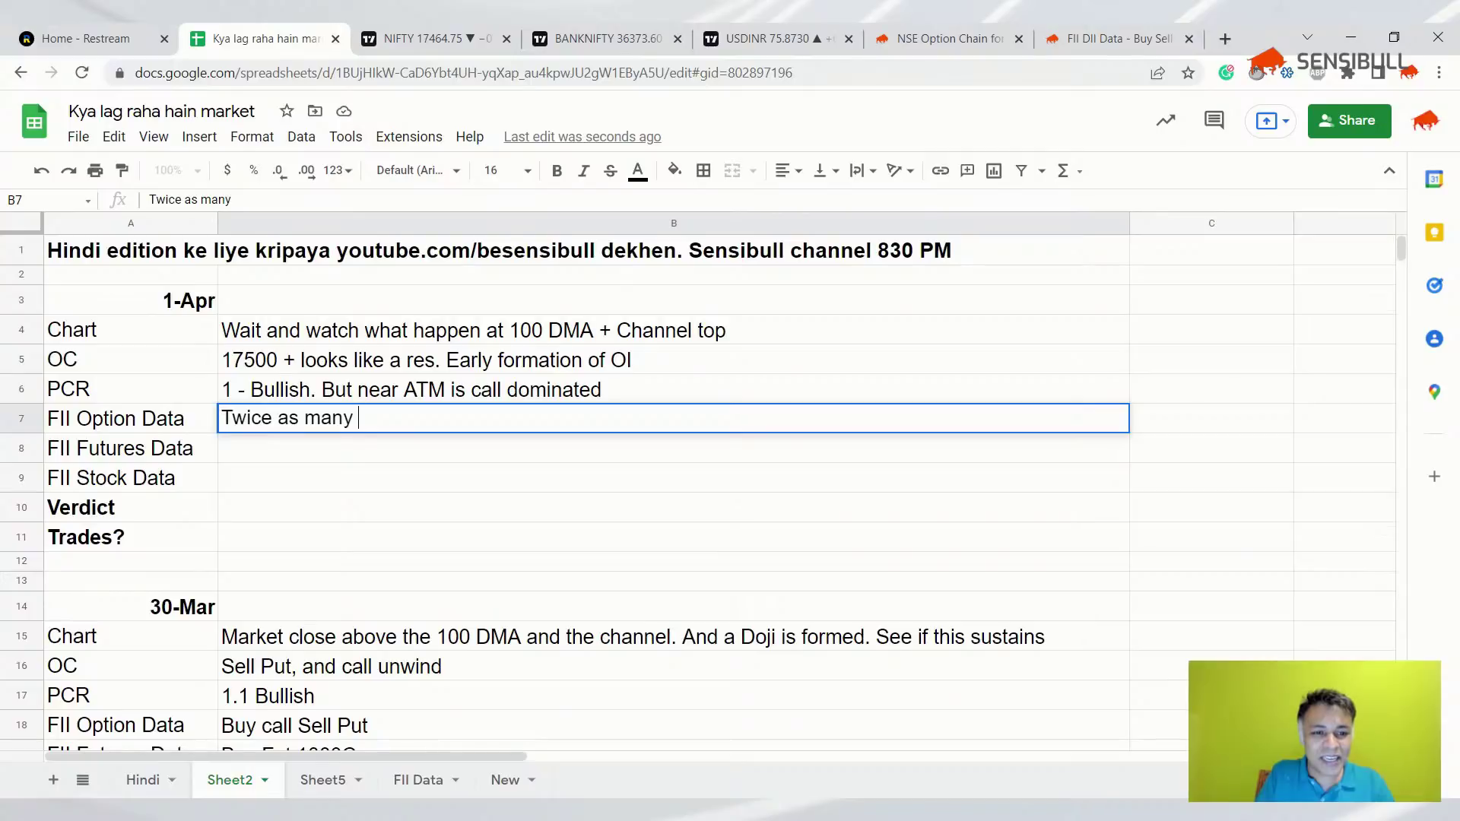
text(c)
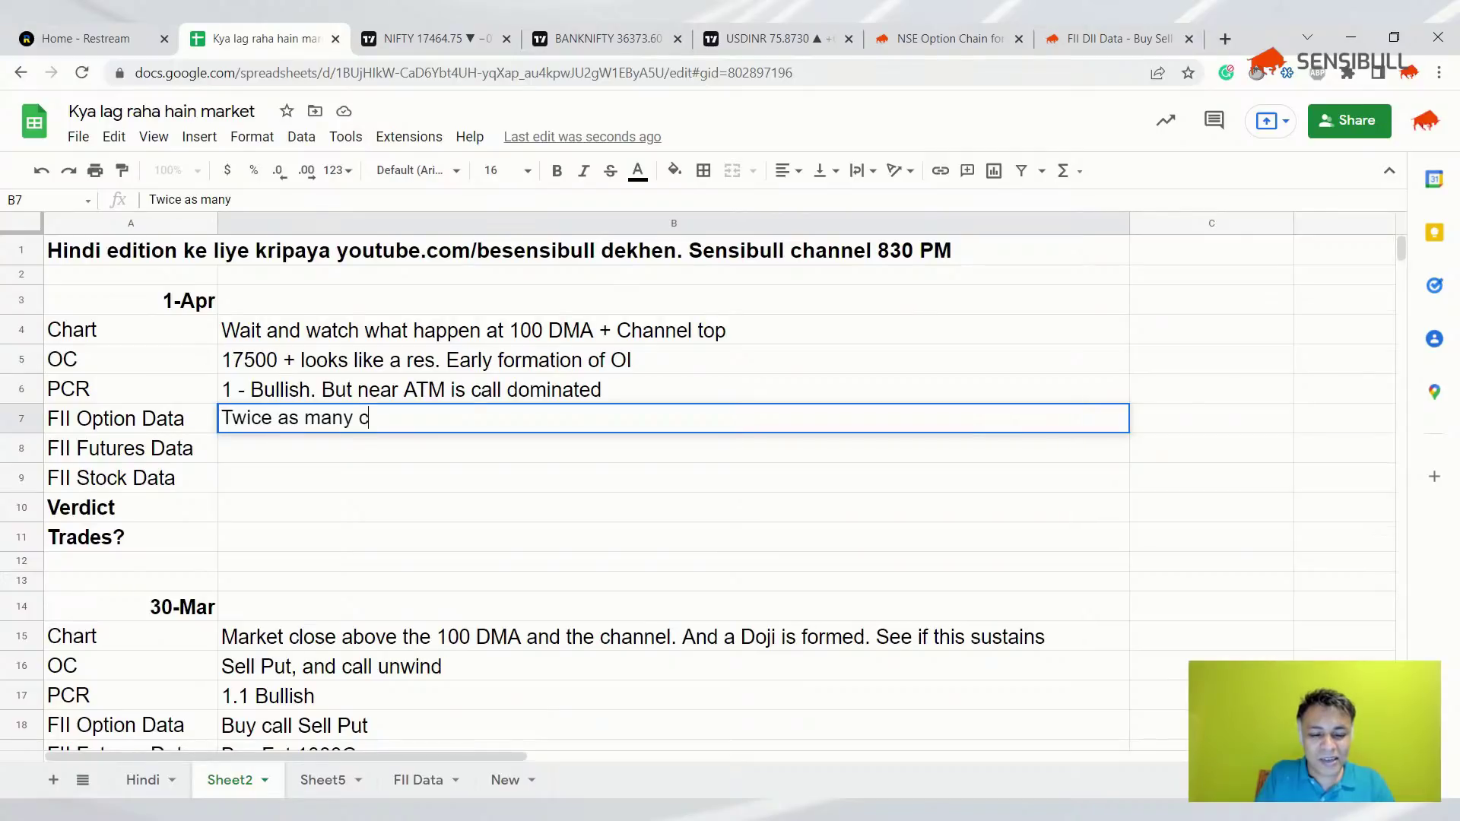
text(alls as put)
key(Return)
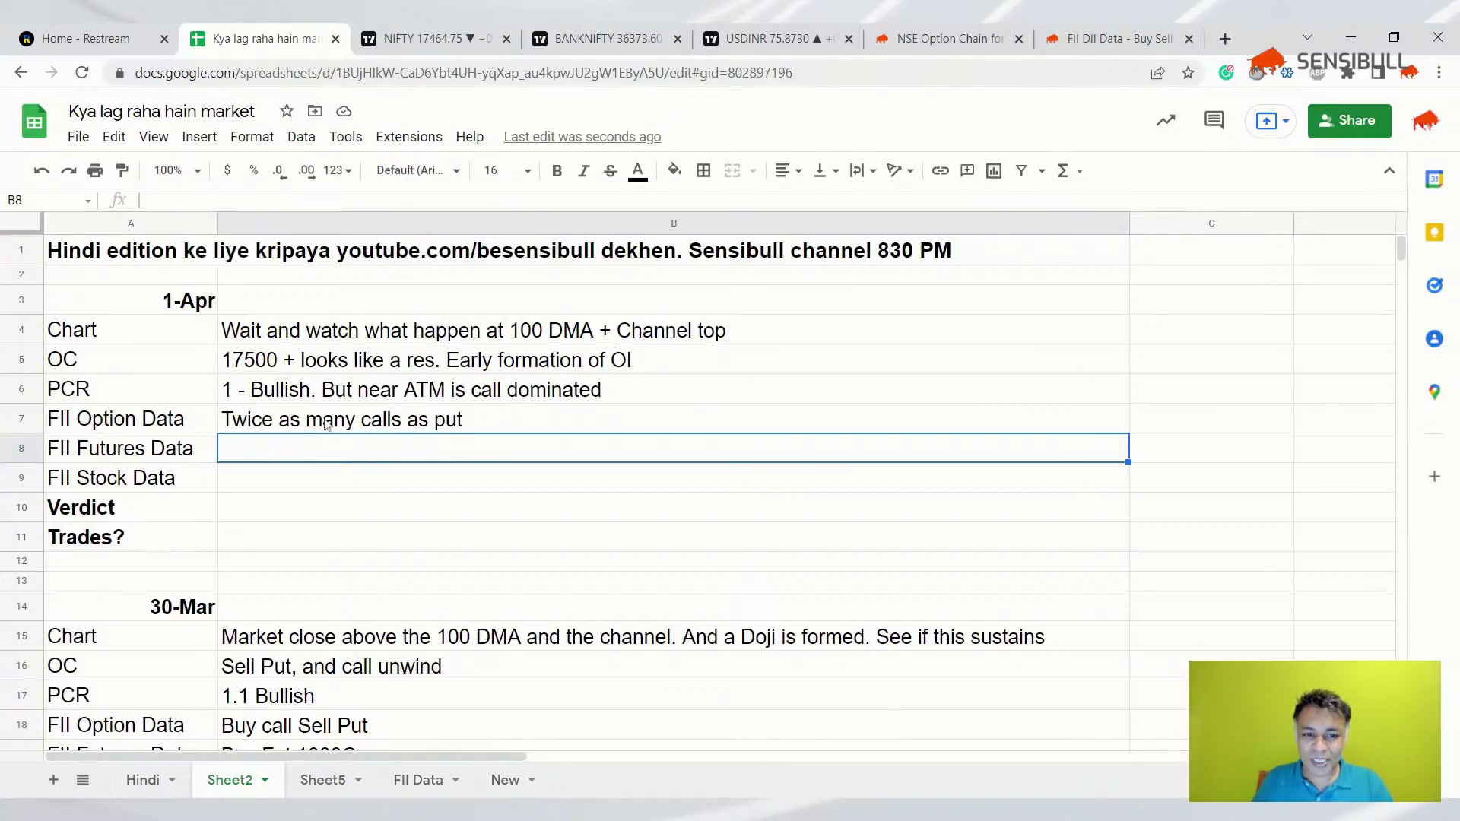
double_click(326, 423)
key(ctrl+Right)
key(ctrl+Right)
key(ctrl+shift+Left)
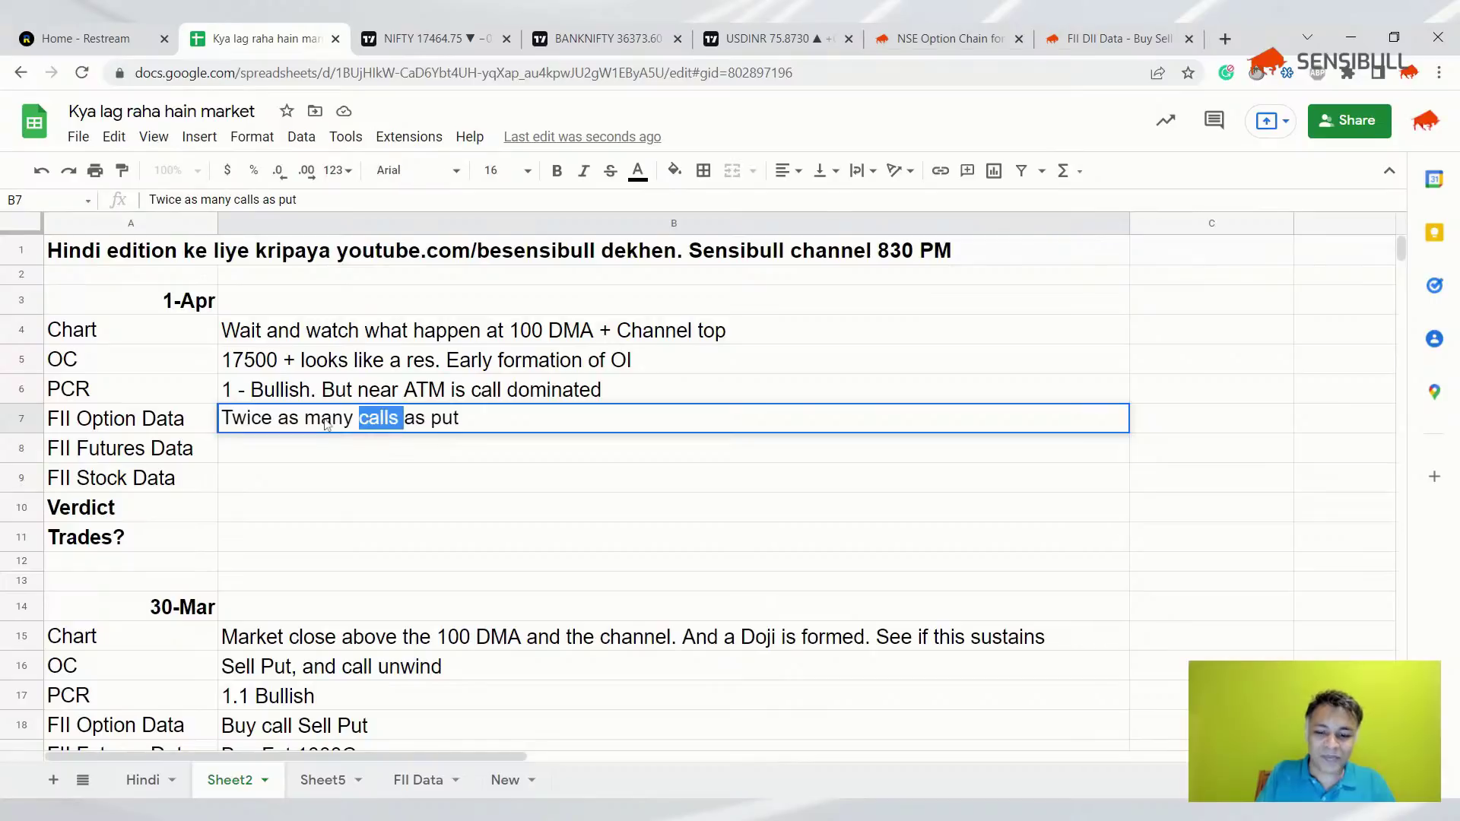
text(puts as)
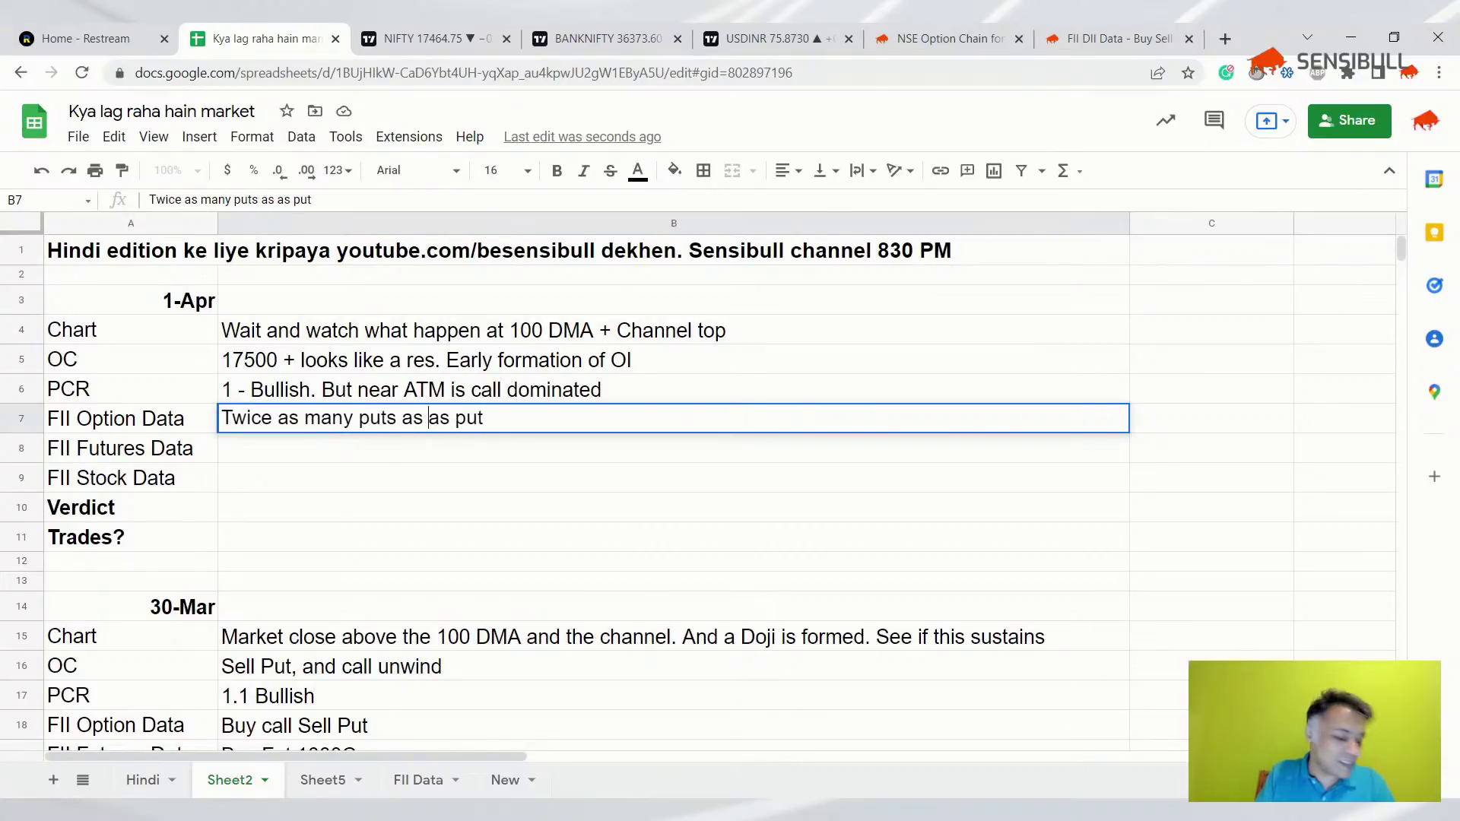
key(ctrl+shift+Right)
key(ctrl+shift+Right)
text(calls)
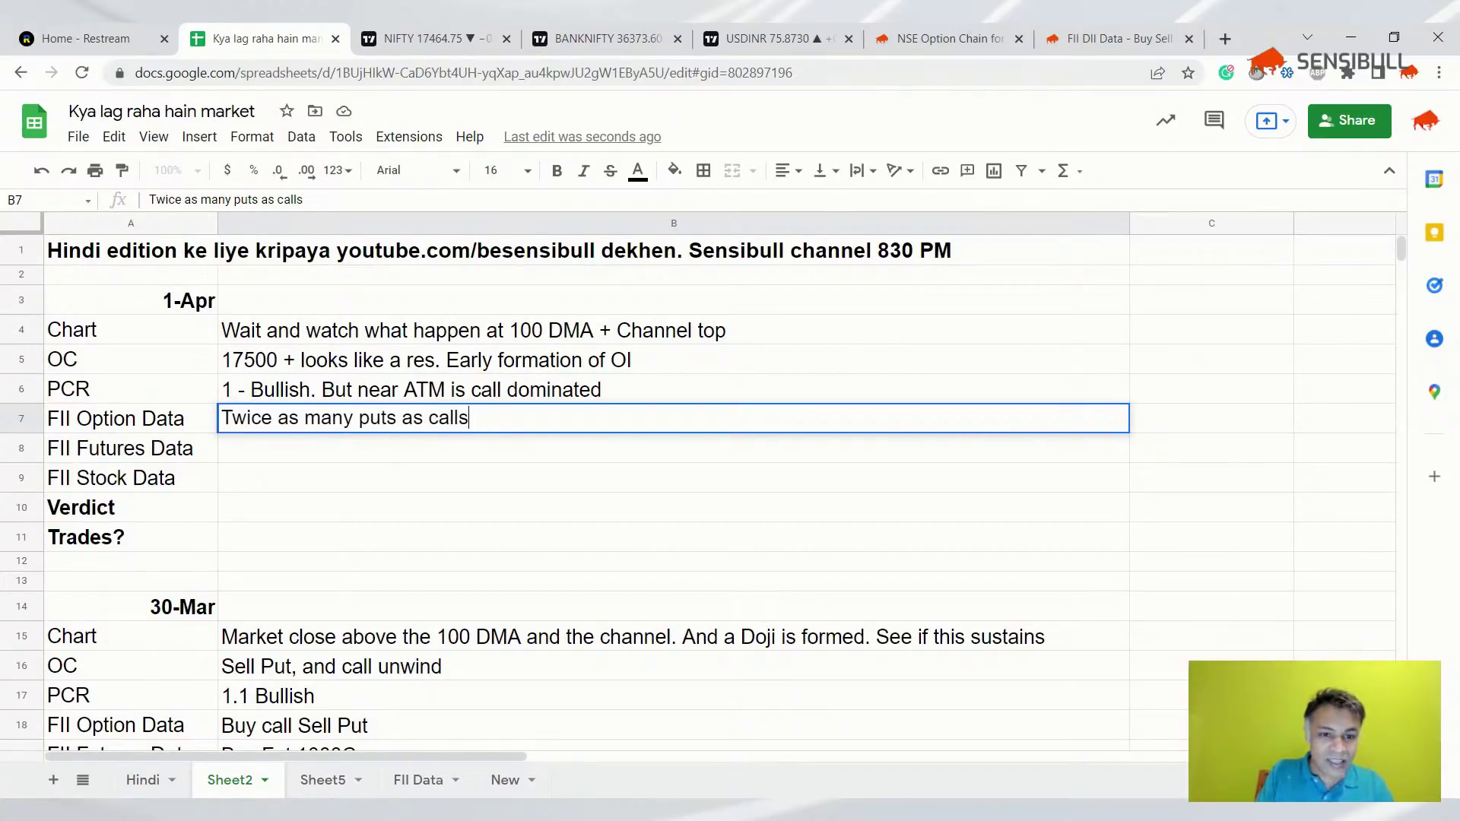
key(Return)
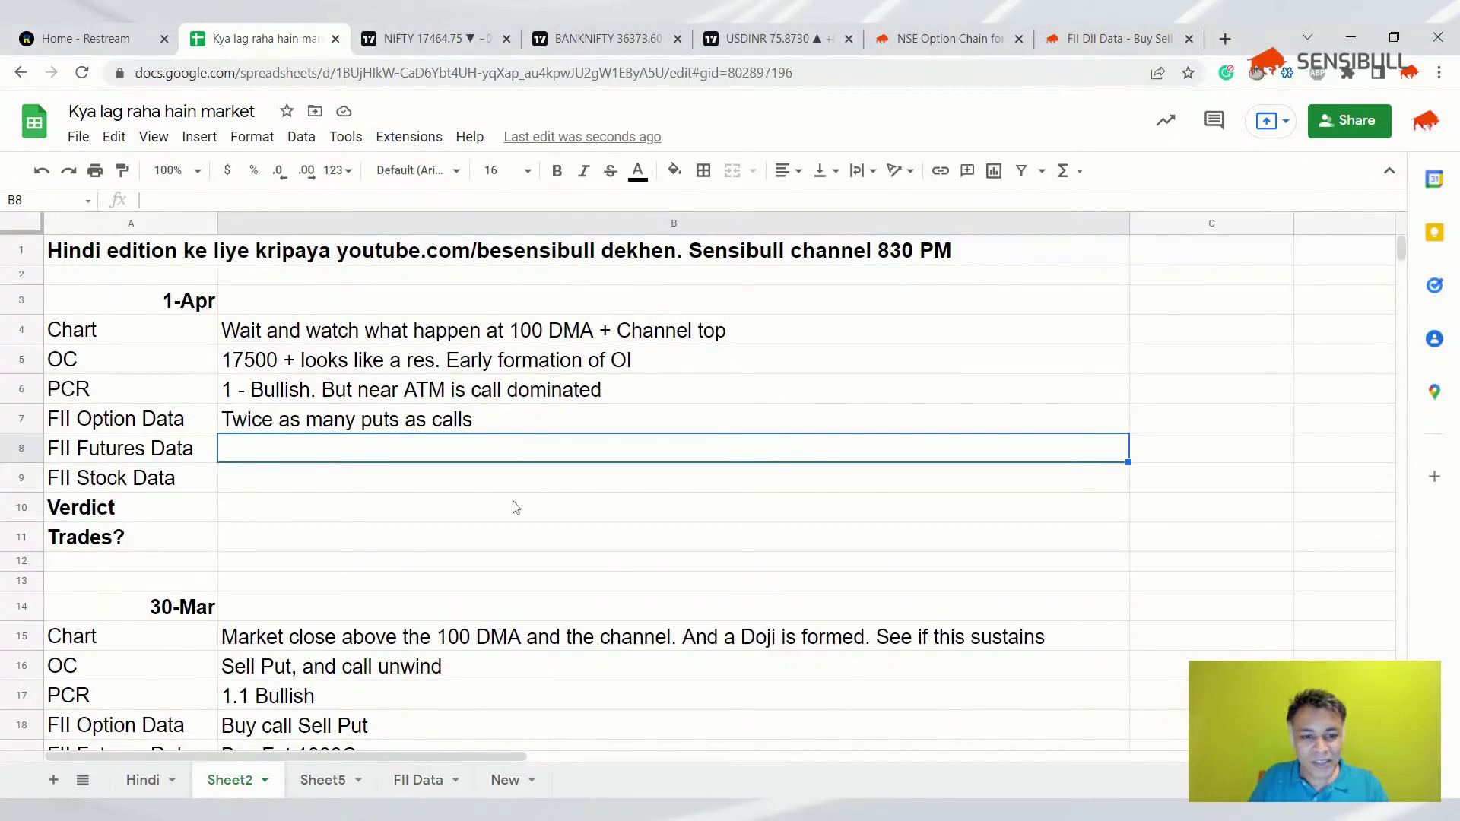
scroll(512, 505, down, 3)
click(1118, 38)
scroll(820, 295, down, 6)
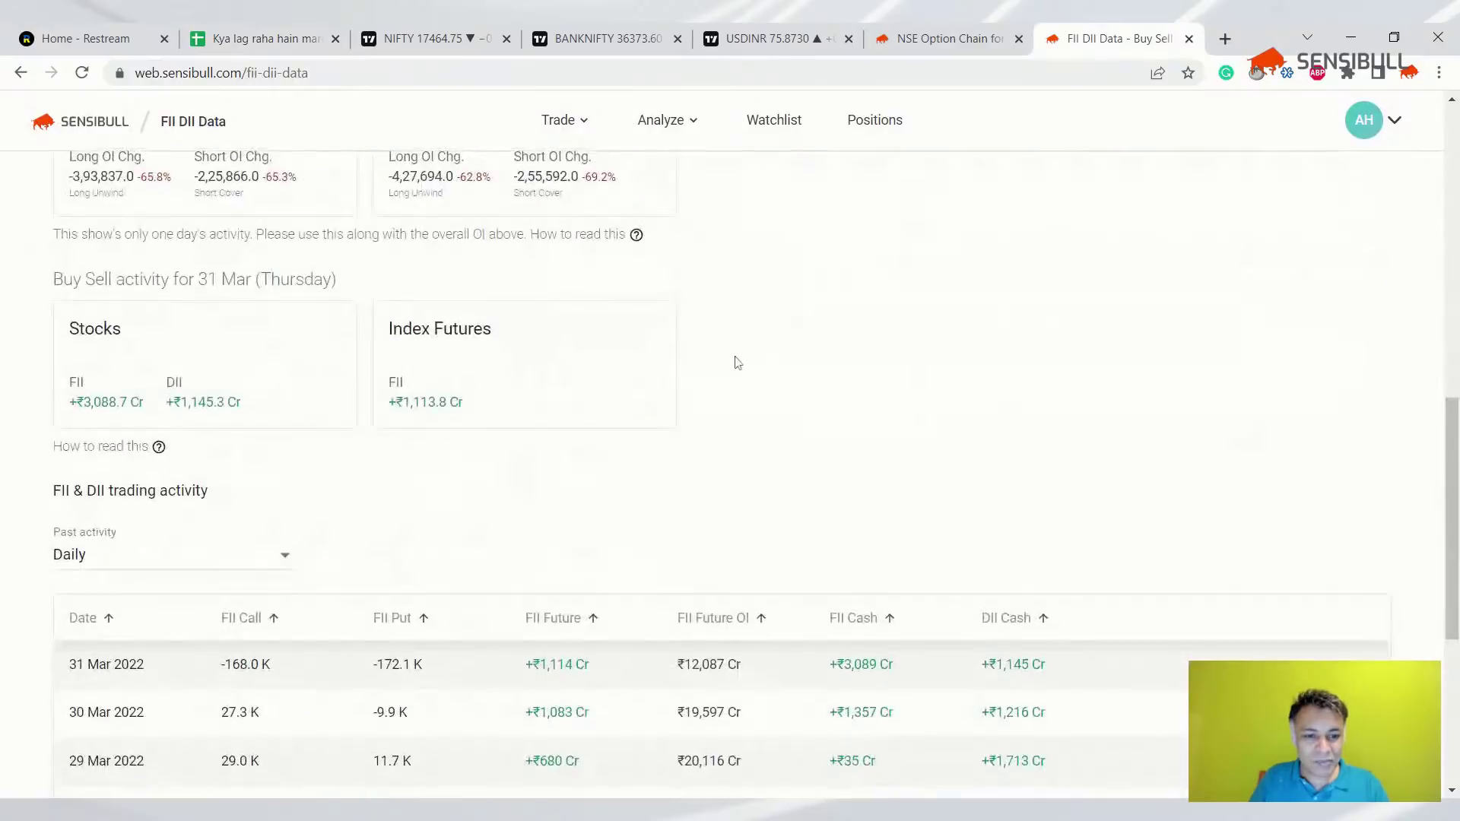
scroll(364, 481, down, 1)
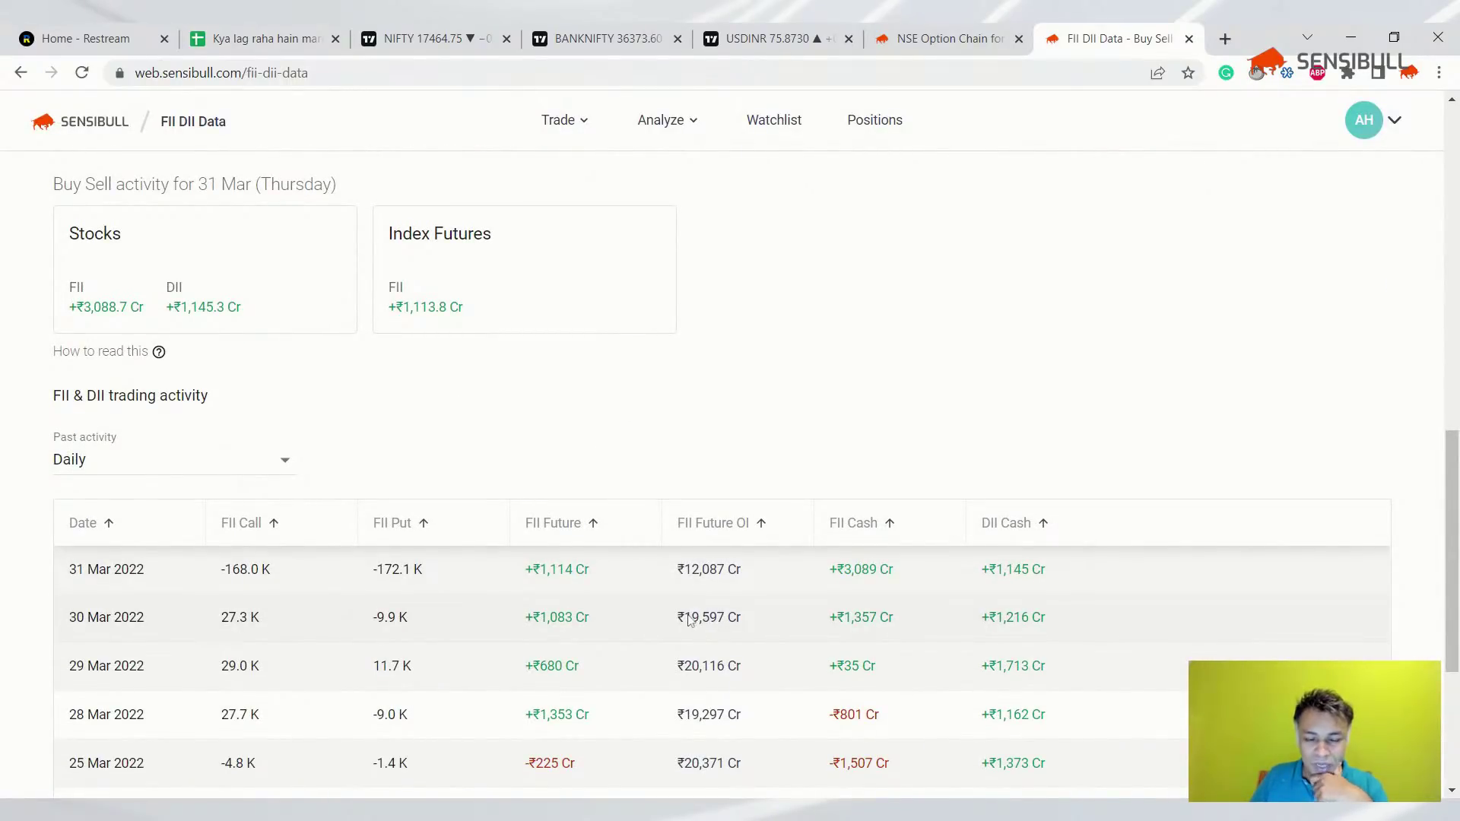
scroll(698, 608, down, 1)
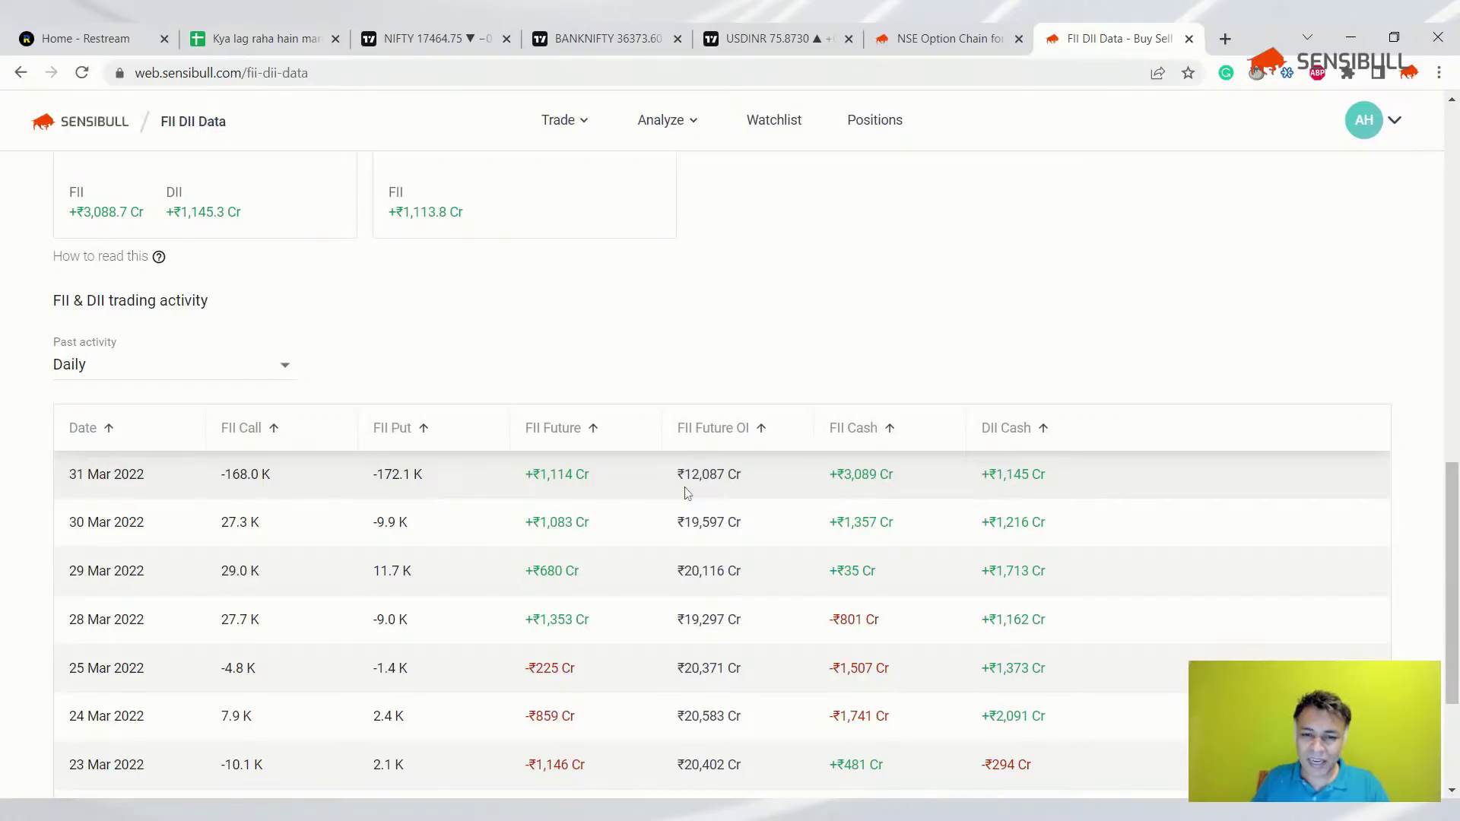
scroll(686, 492, down, 3)
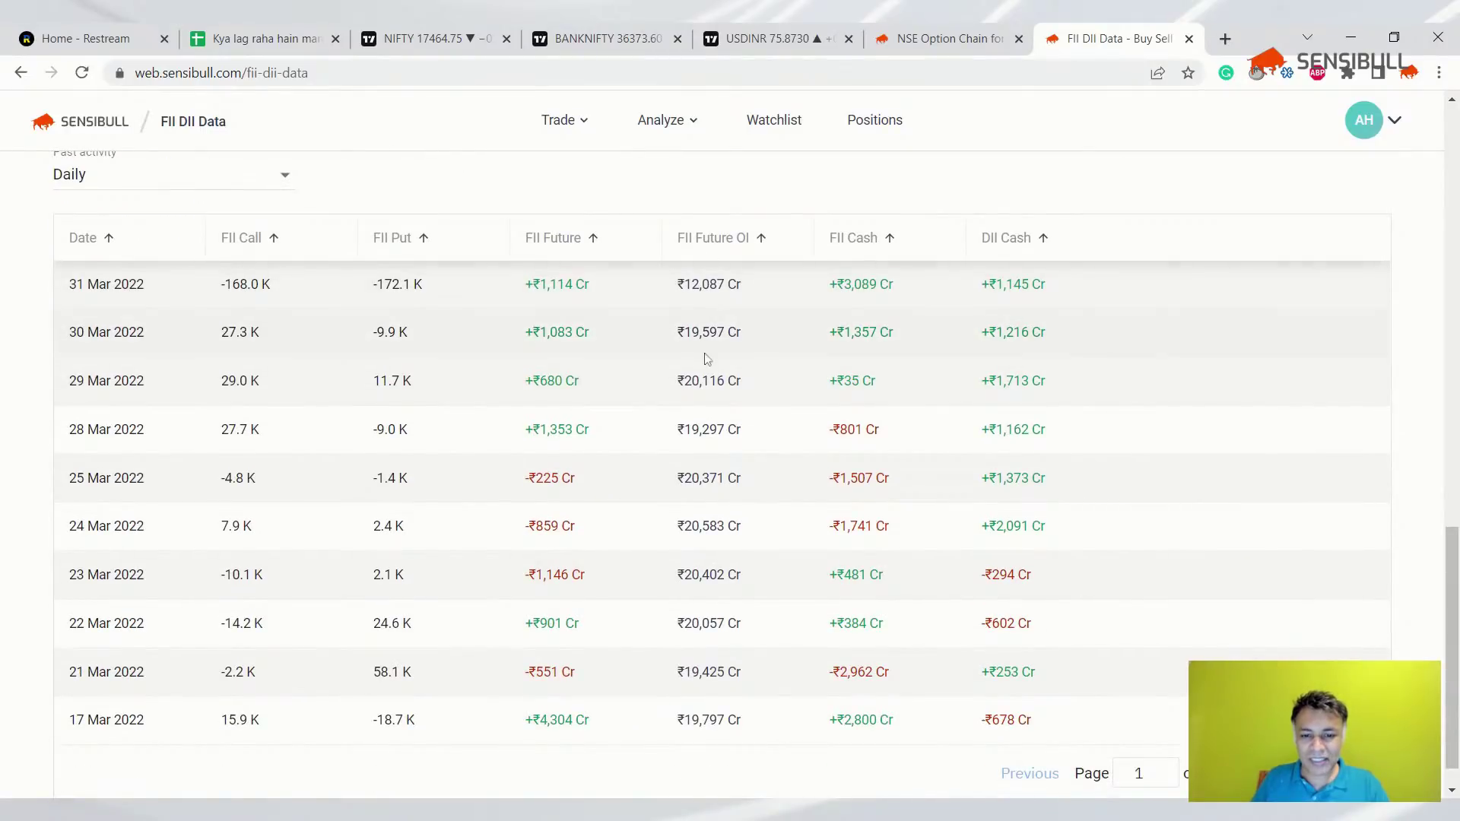
scroll(705, 359, down, 1)
scroll(707, 376, up, 2)
scroll(707, 376, down, 2)
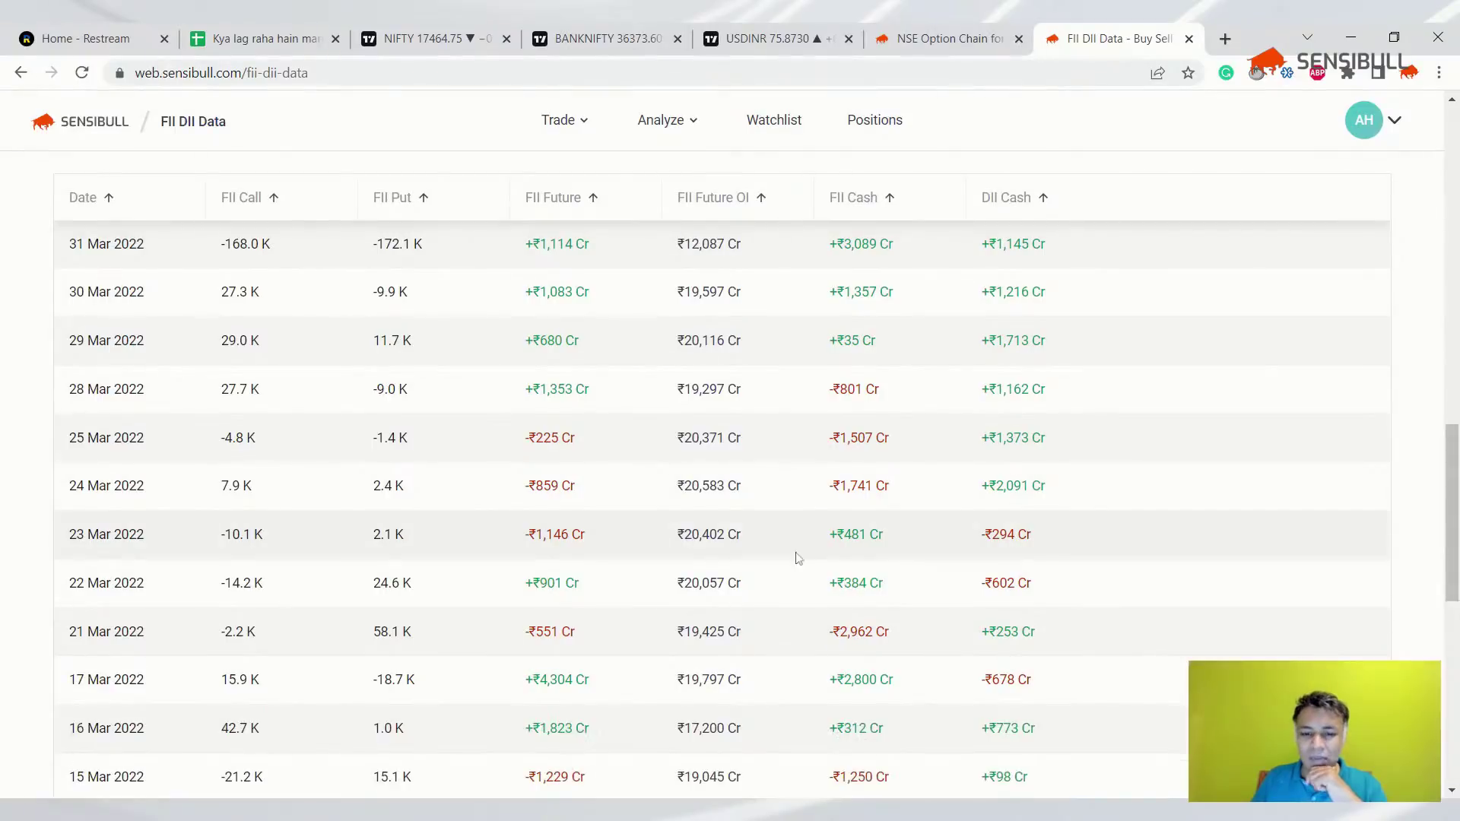
scroll(798, 553, down, 9)
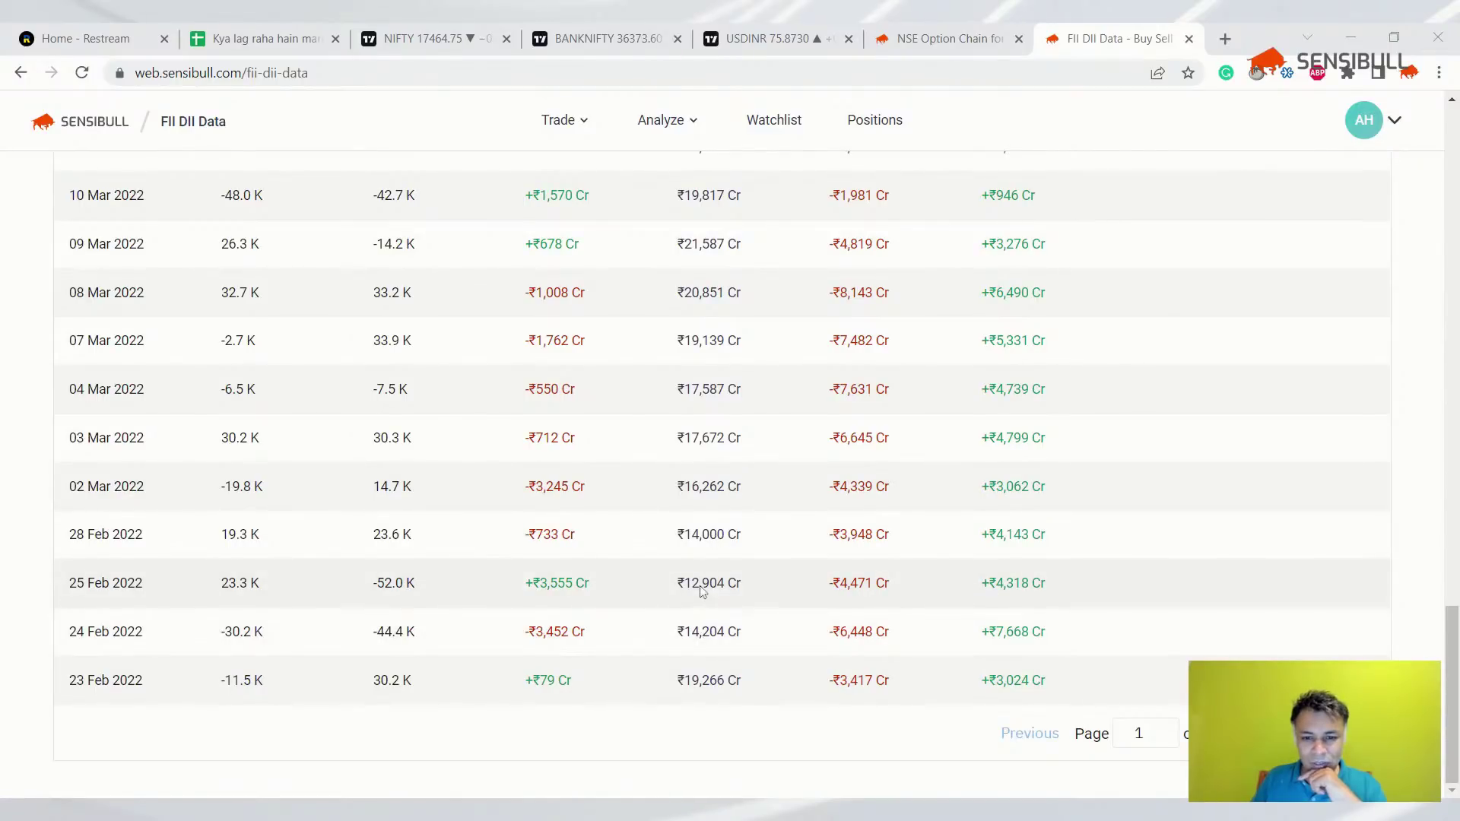
scroll(700, 595, up, 10)
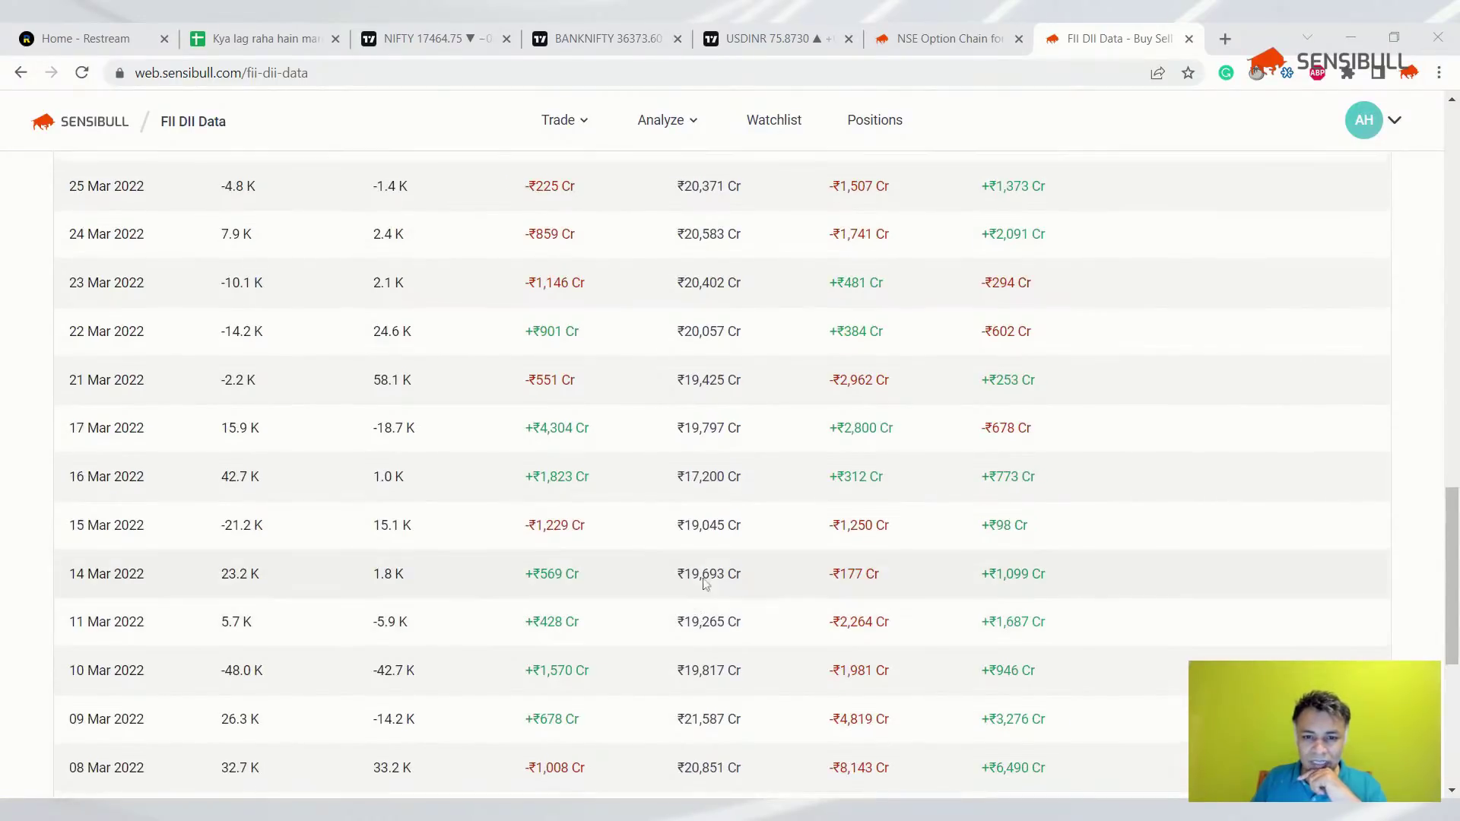
scroll(748, 361, up, 2)
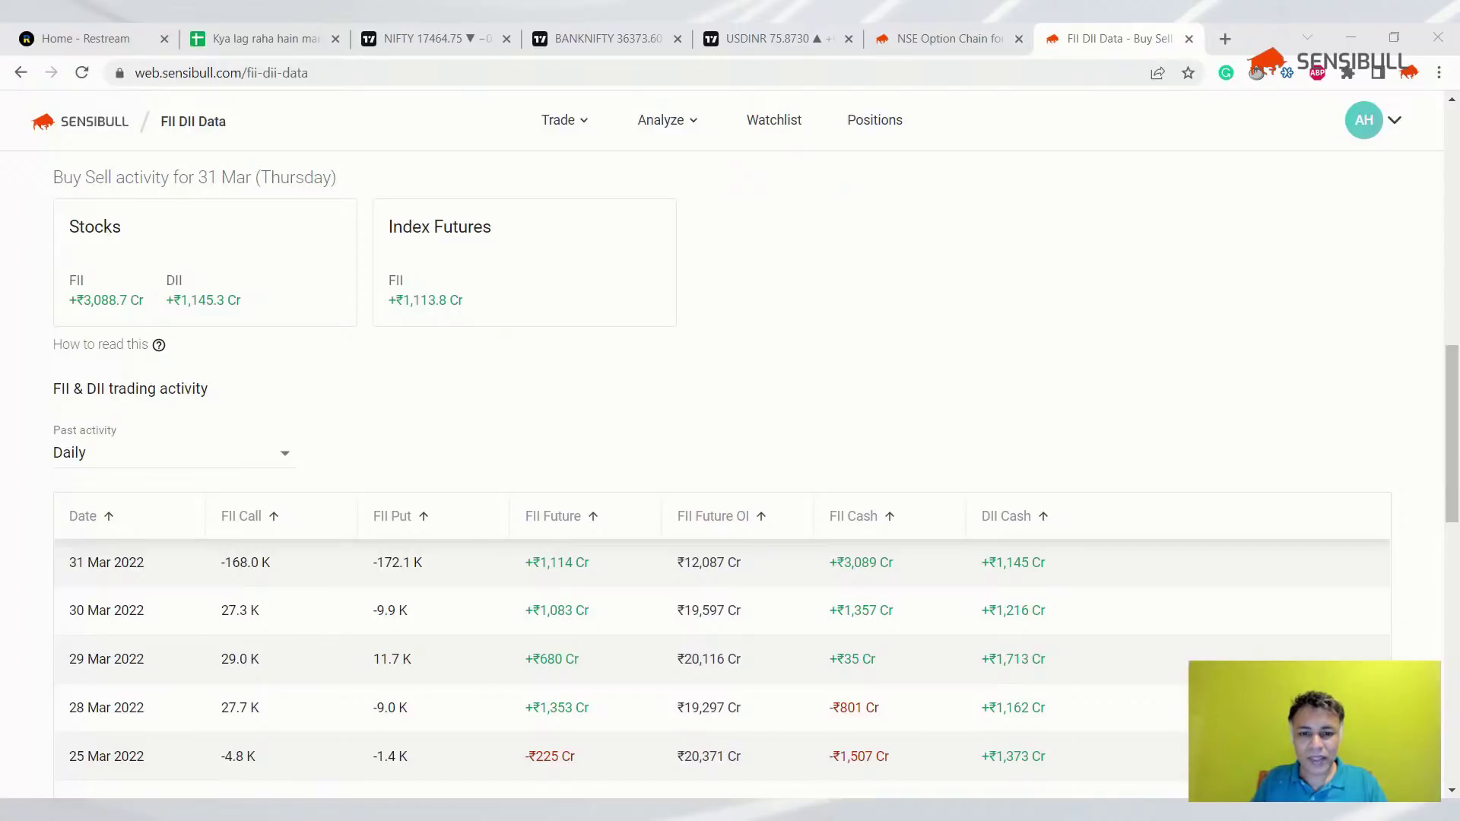
click(191, 35)
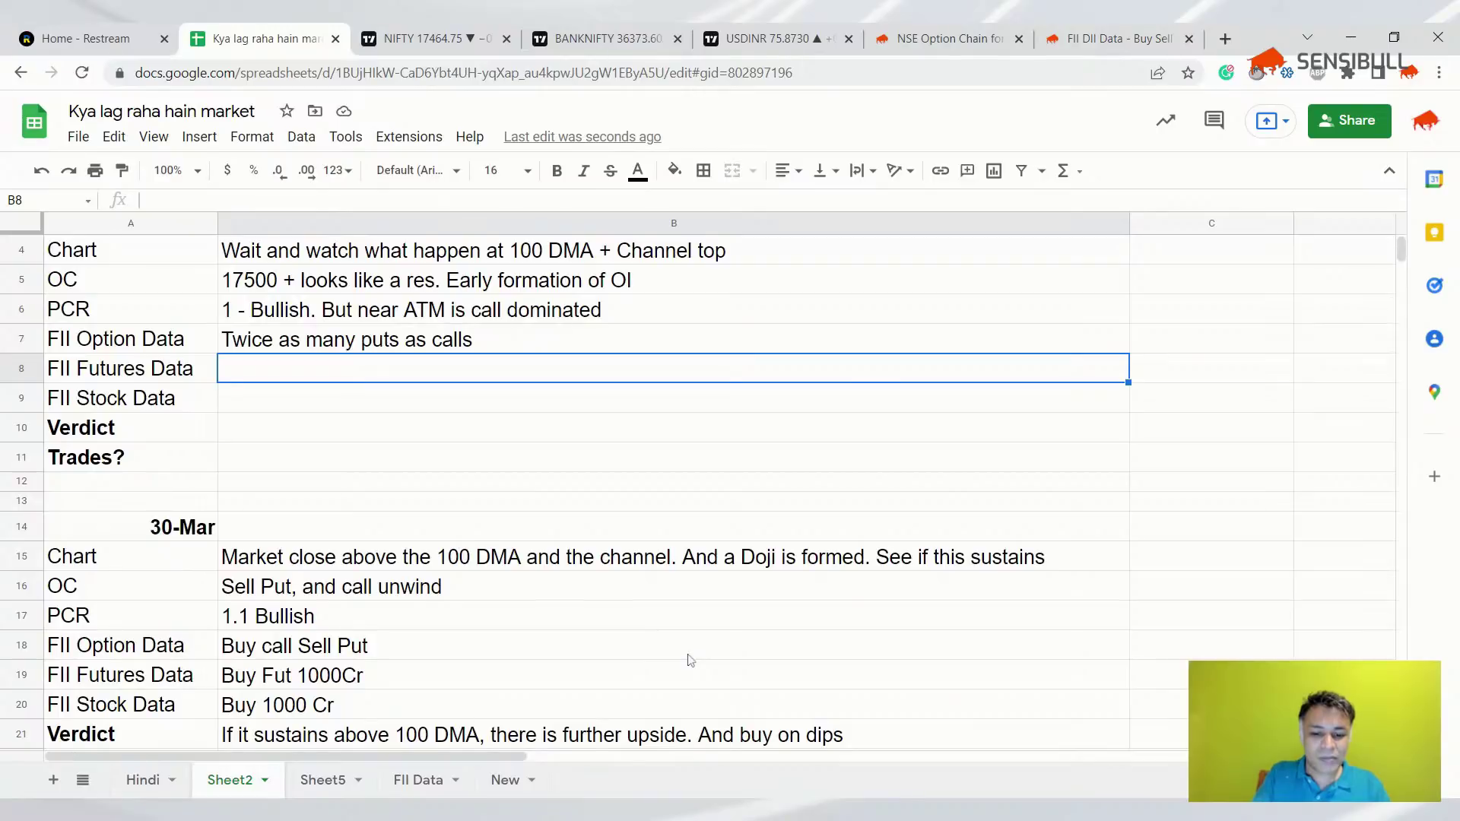
- Enter the FII futures note '1000 cr buy. But drop in OI'
text(BULL)
key(Escape)
text(1000)
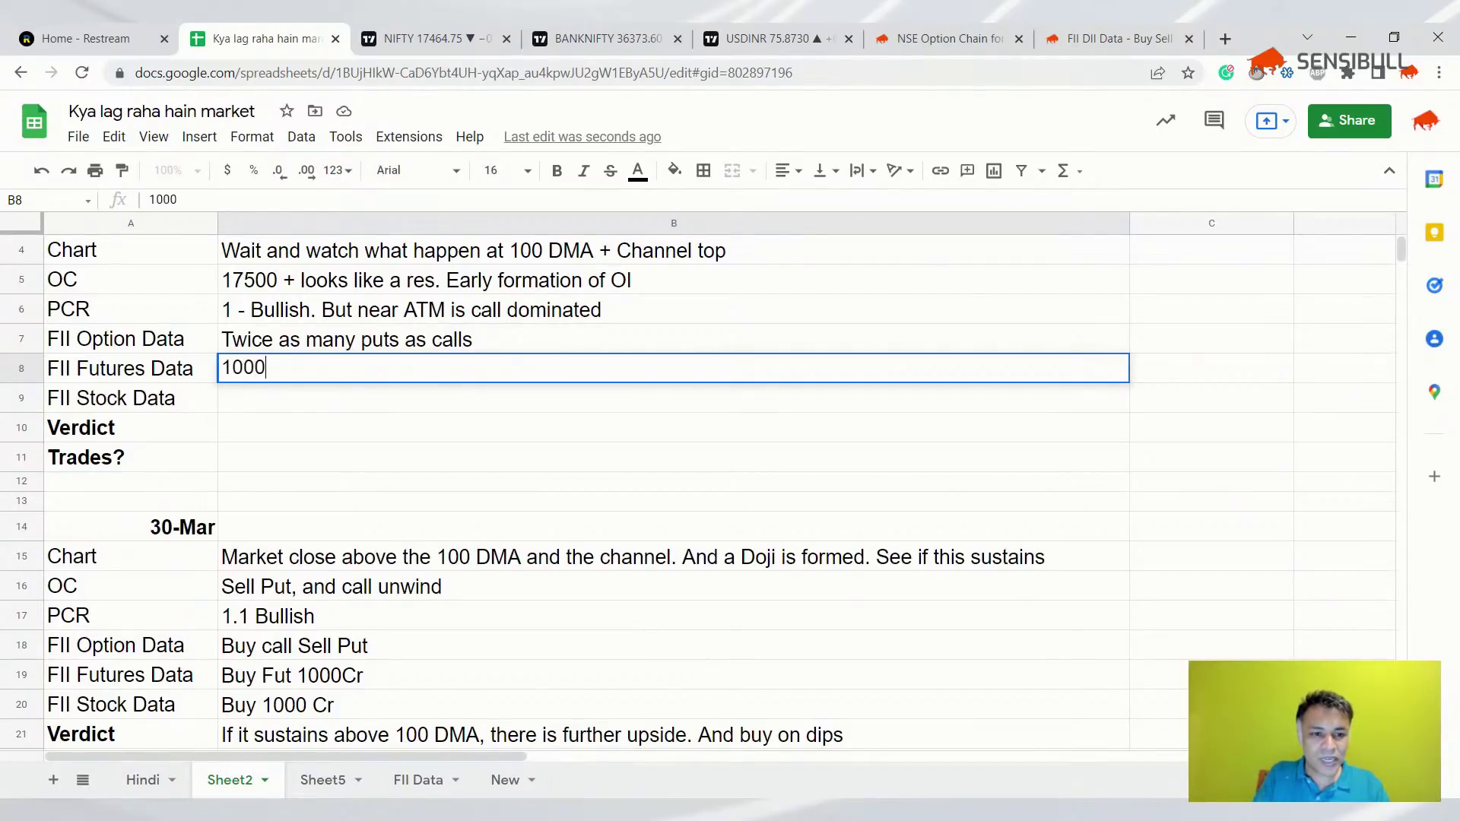
text( c)
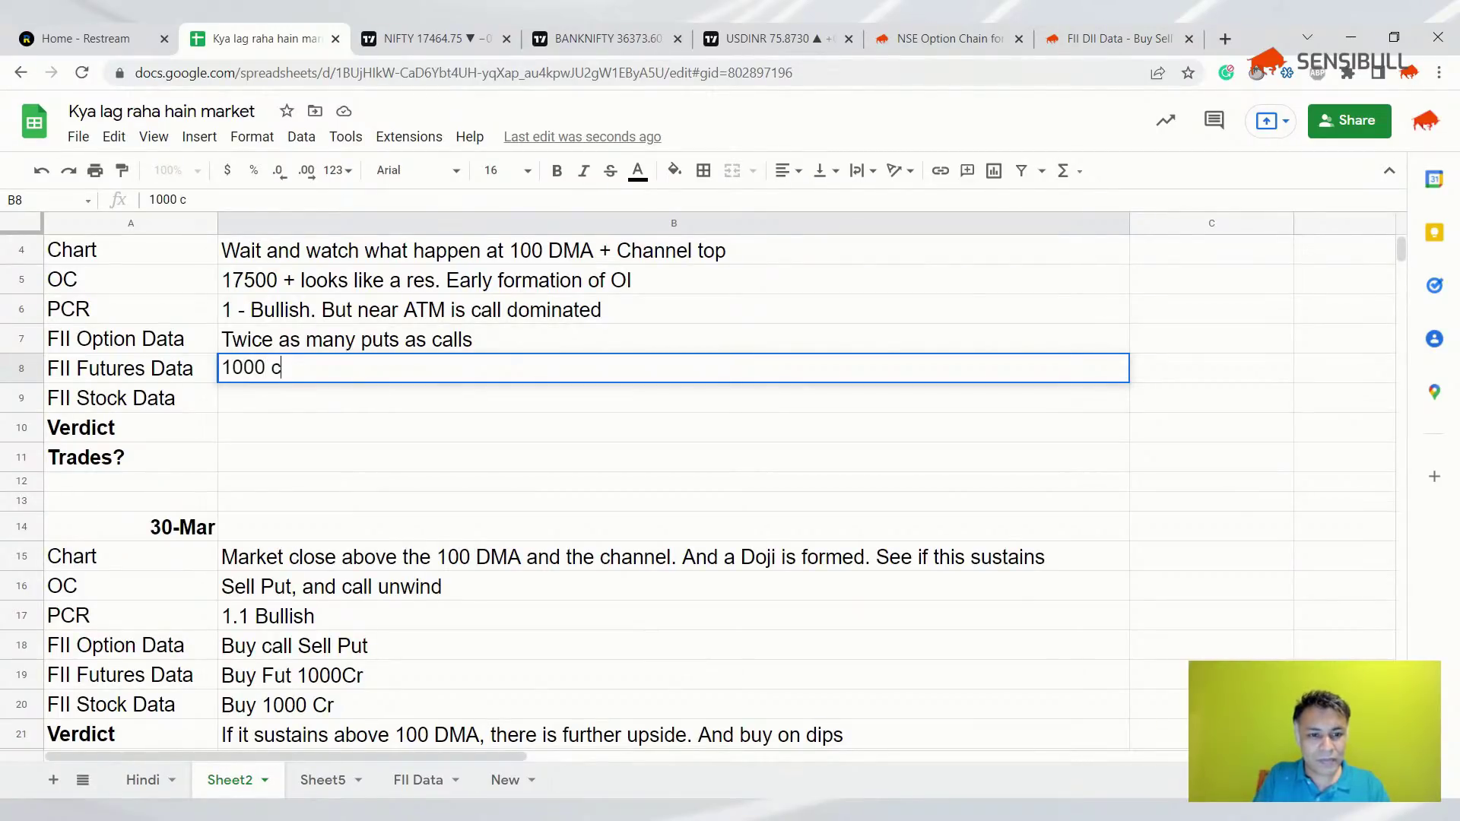
text(r)
key(BackSpace)
text(r buy. But )
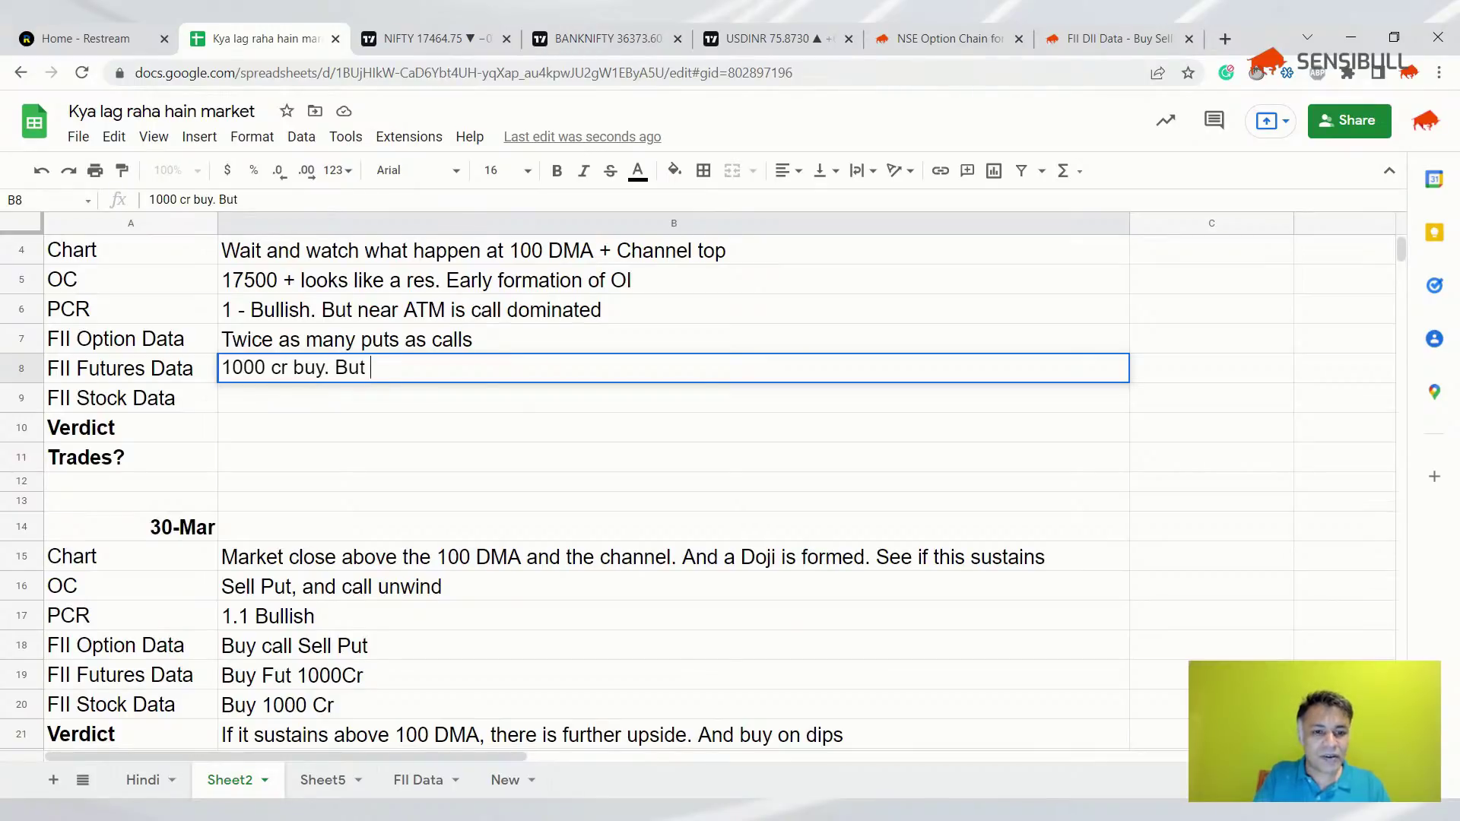
text(drop in OI)
key(Return)
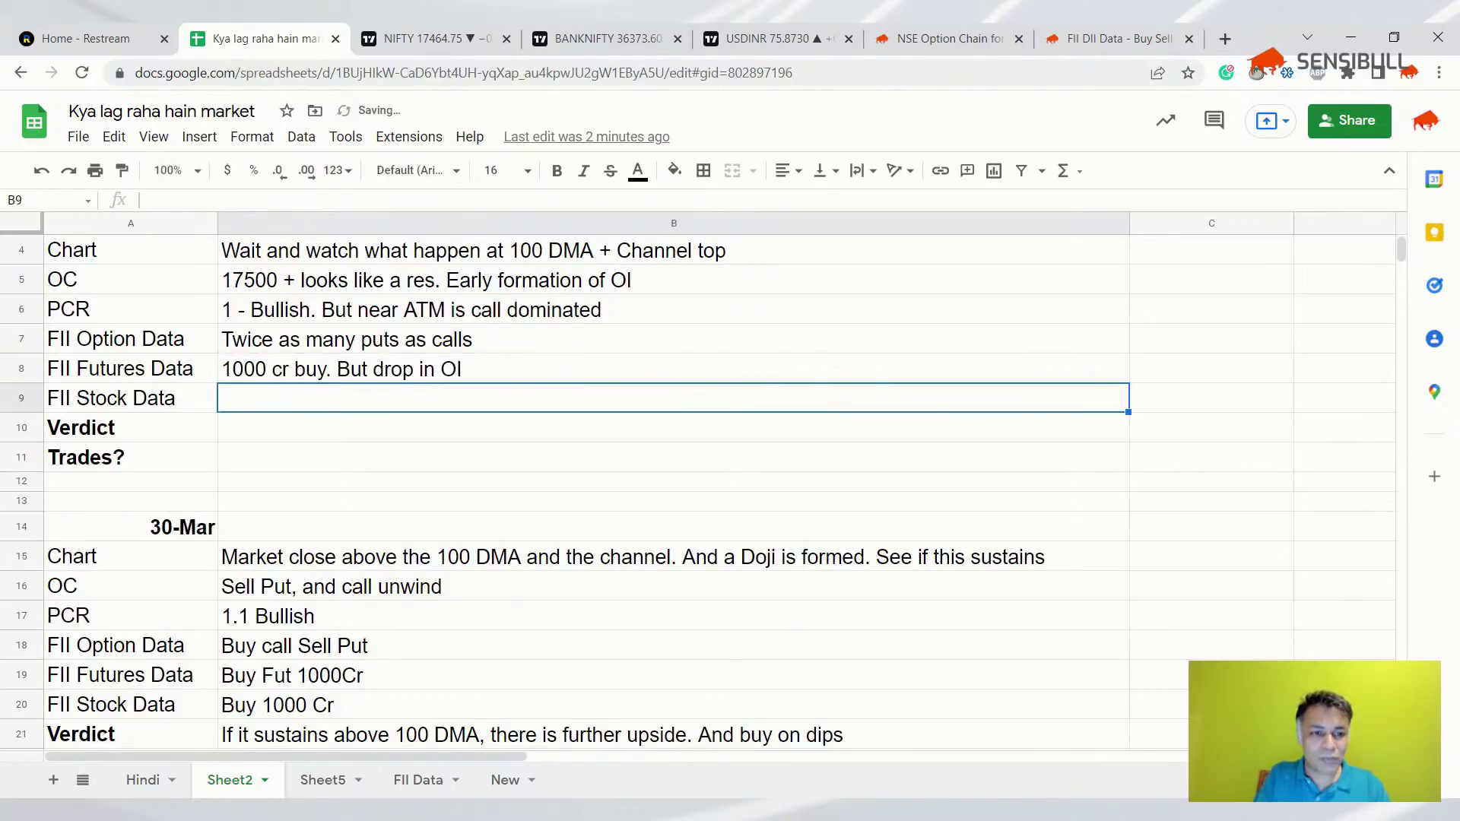
- Enter the FII stock note '3000 Cr buy'
text(3000 Cer)
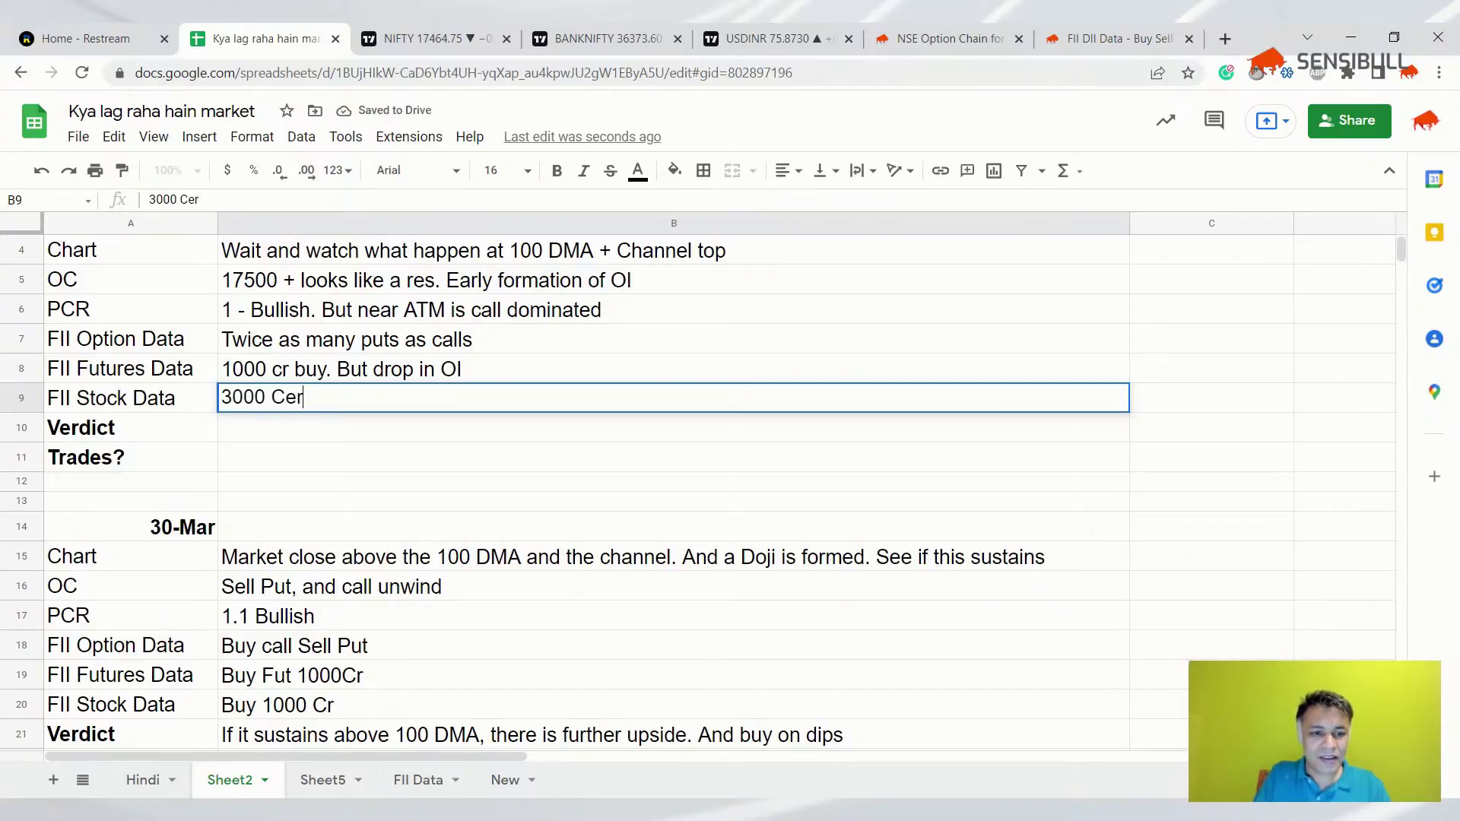
key(BackSpace)
text(r buy)
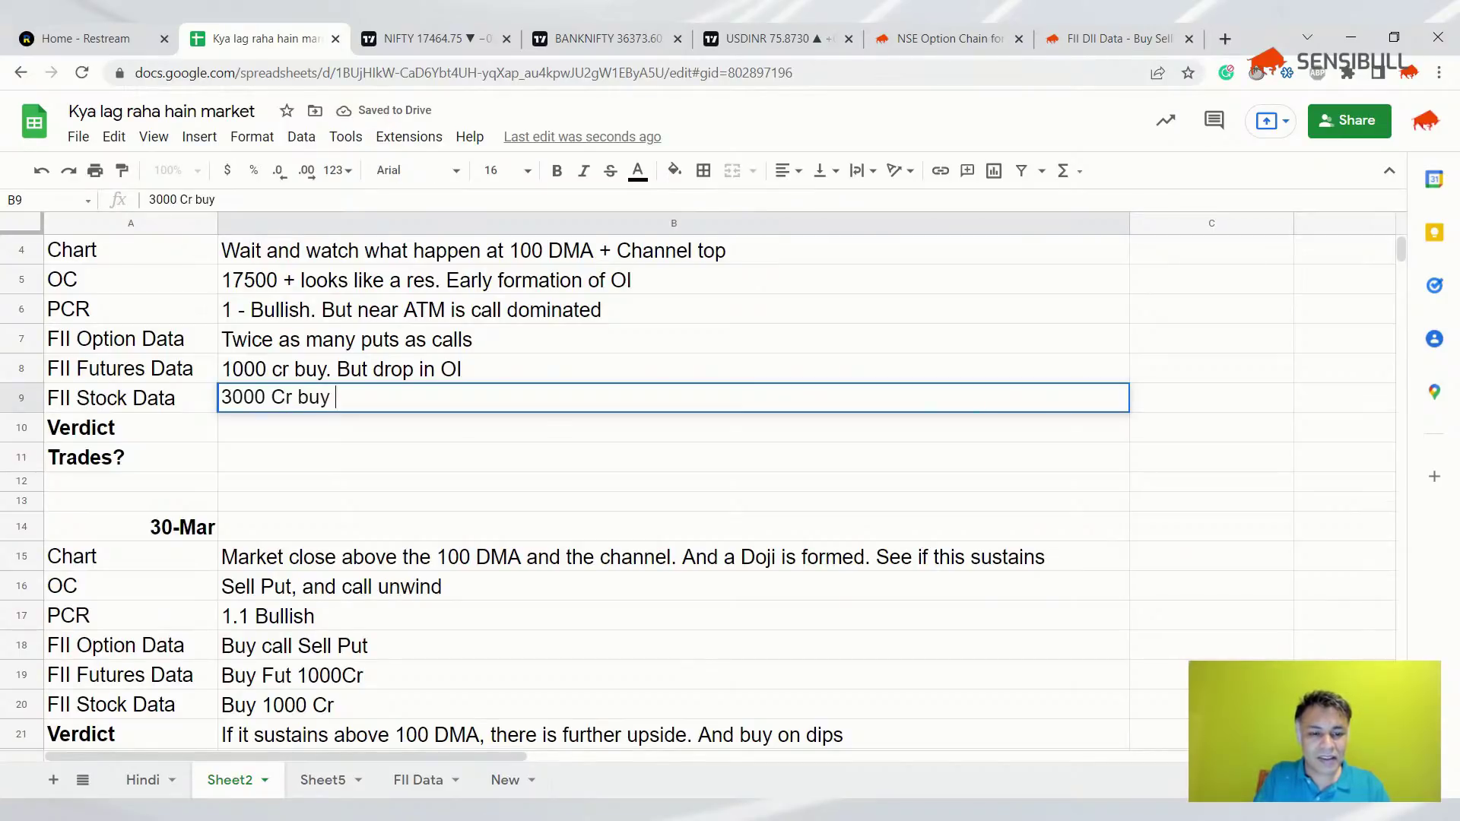
key(Return)
- Complete the verdict: 'Wait and watch. Buy on dips may be around 17300 (100 DMA zone) with tight stop'
text(Wait)
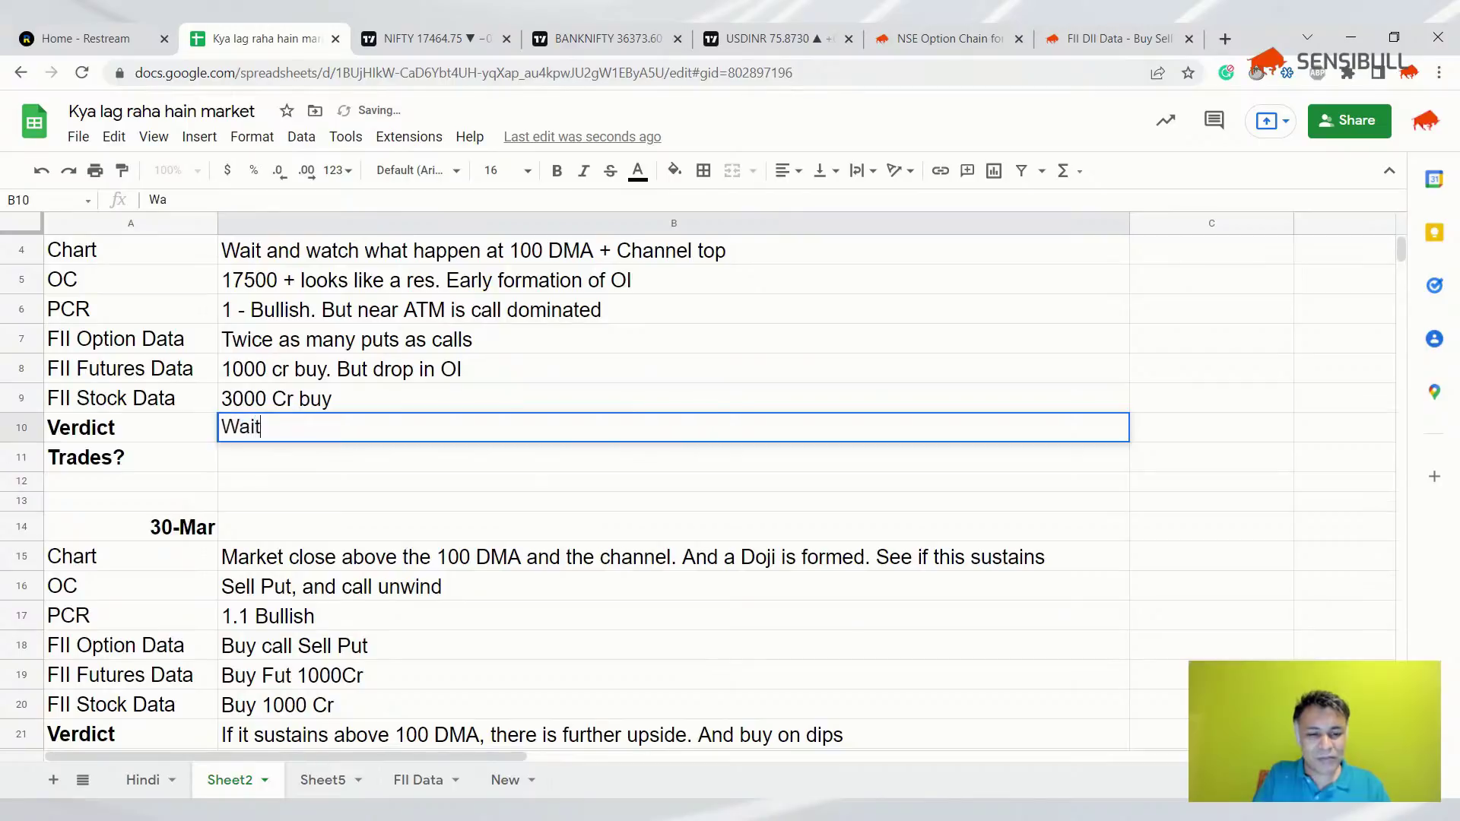
text( and watch)
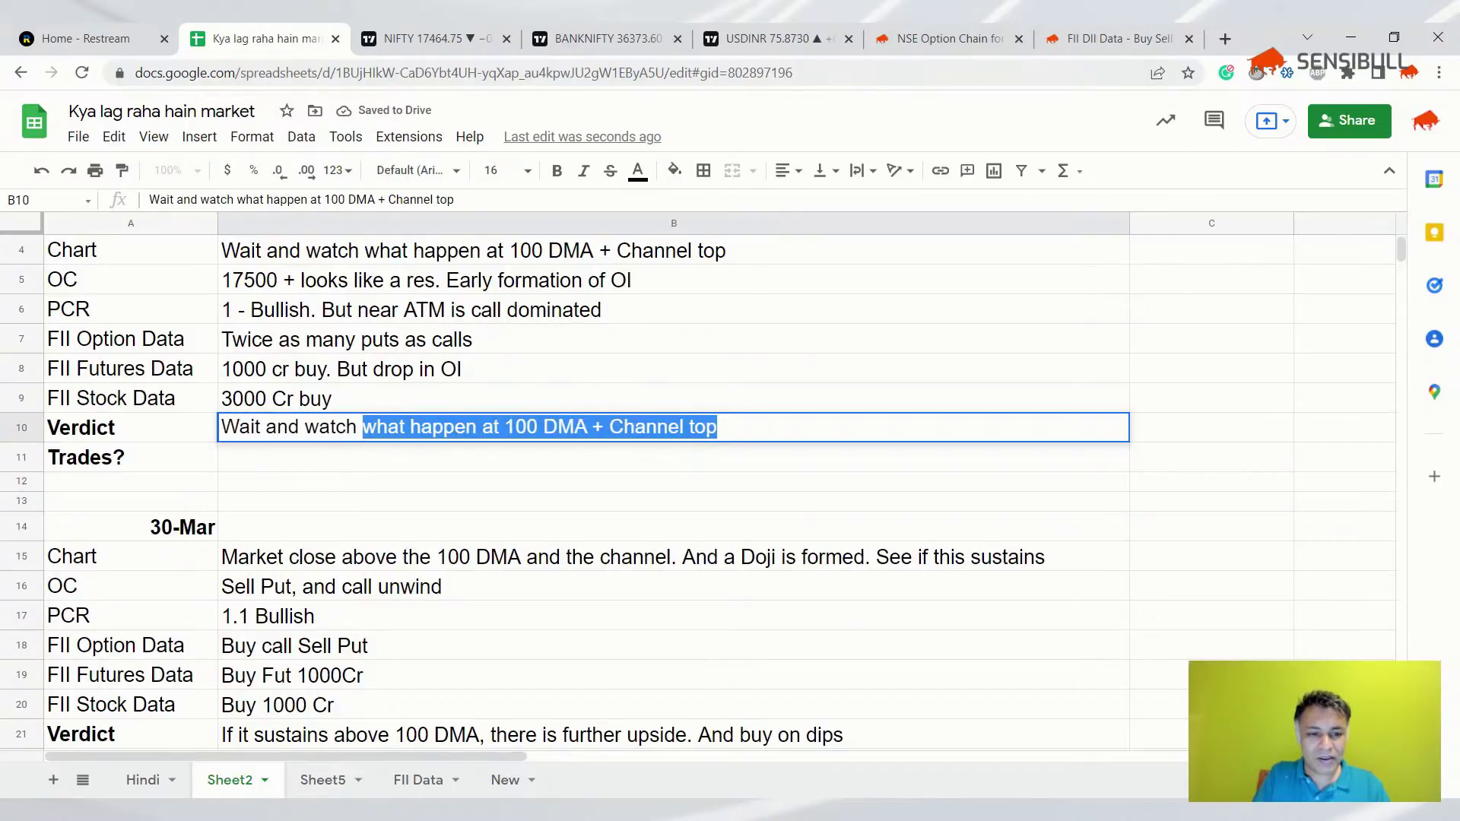
key(BackSpace)
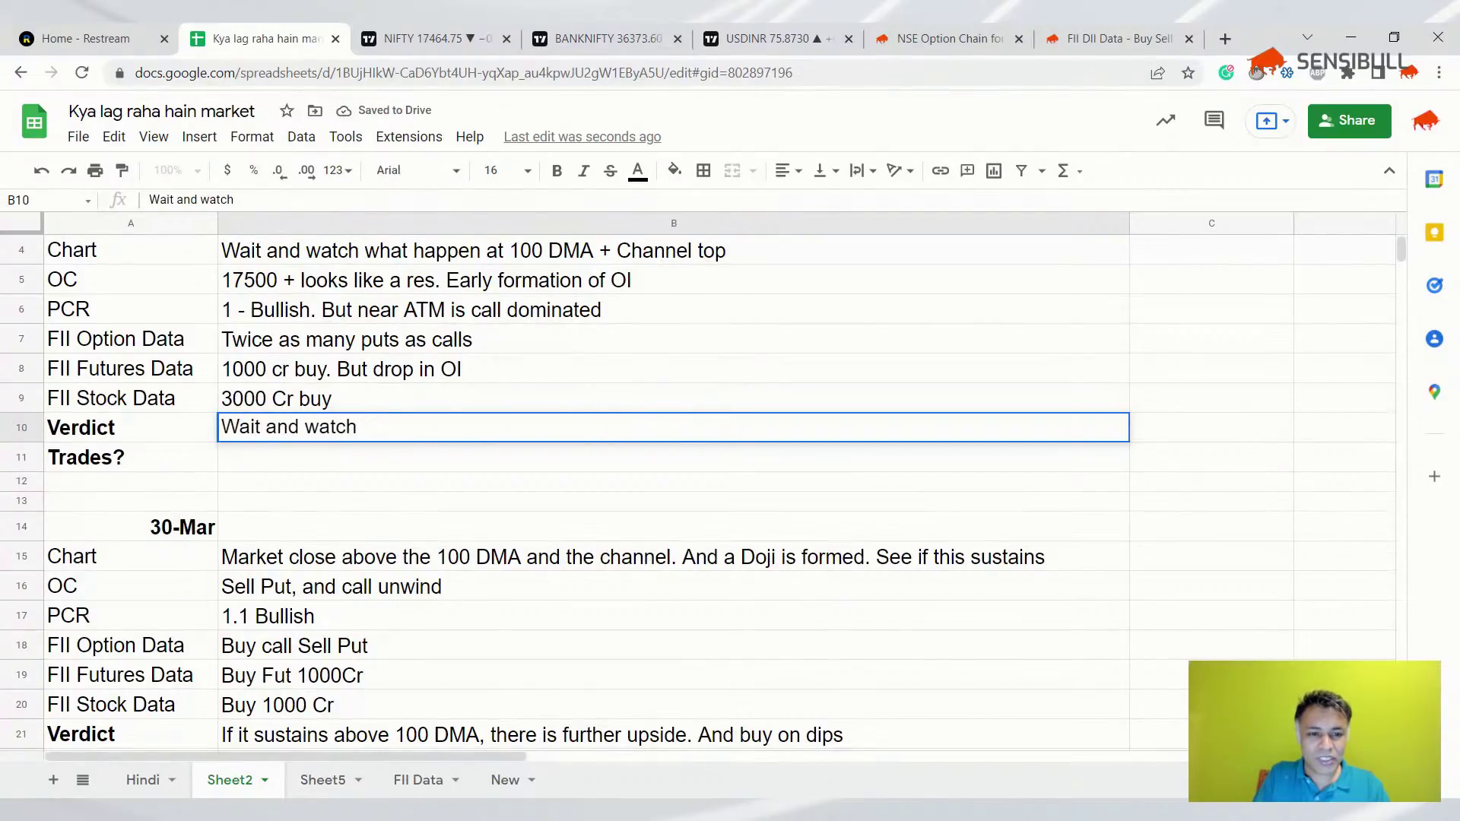
text(. Buy on )
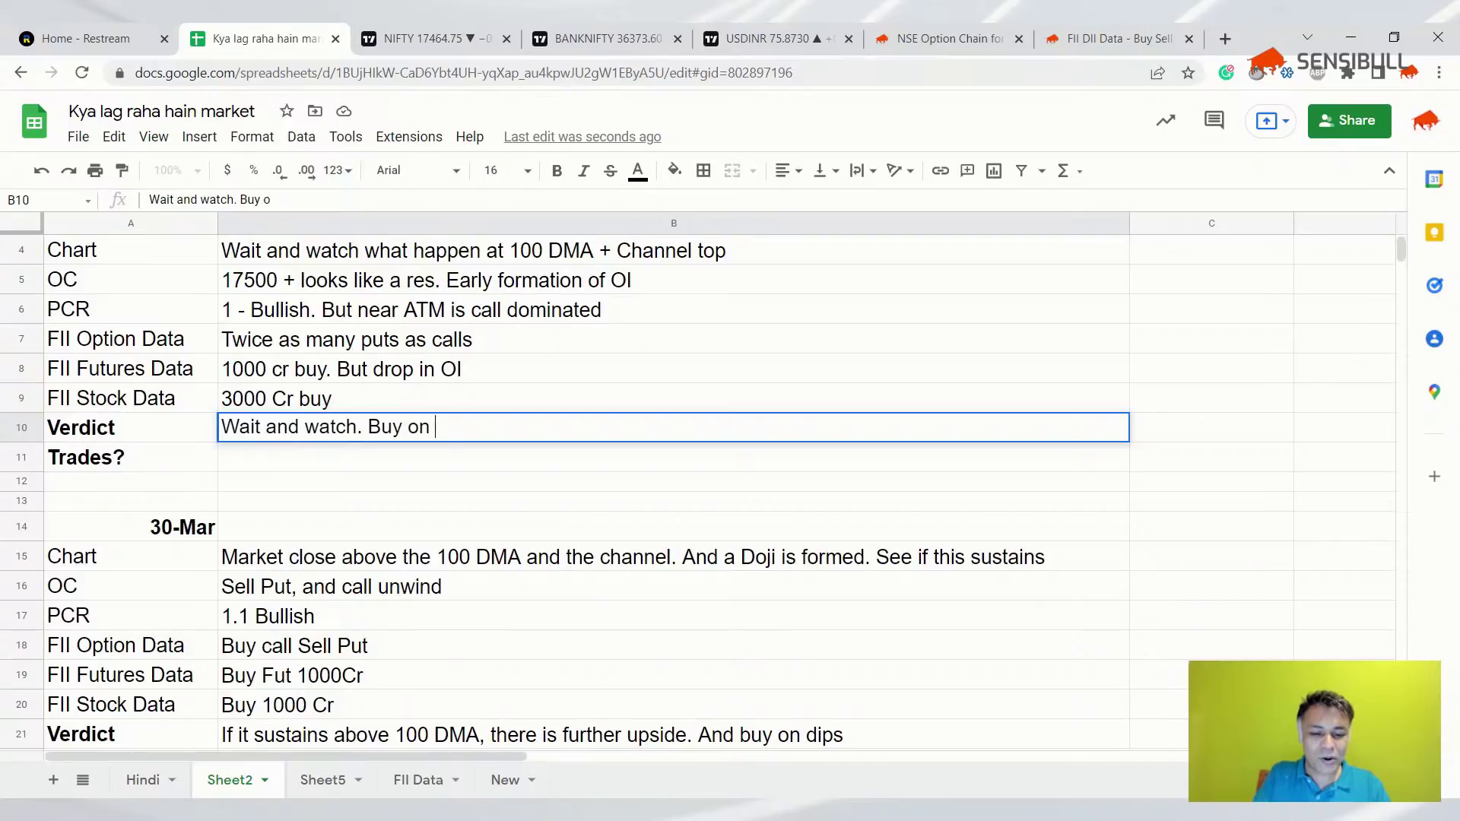
text(dips may be)
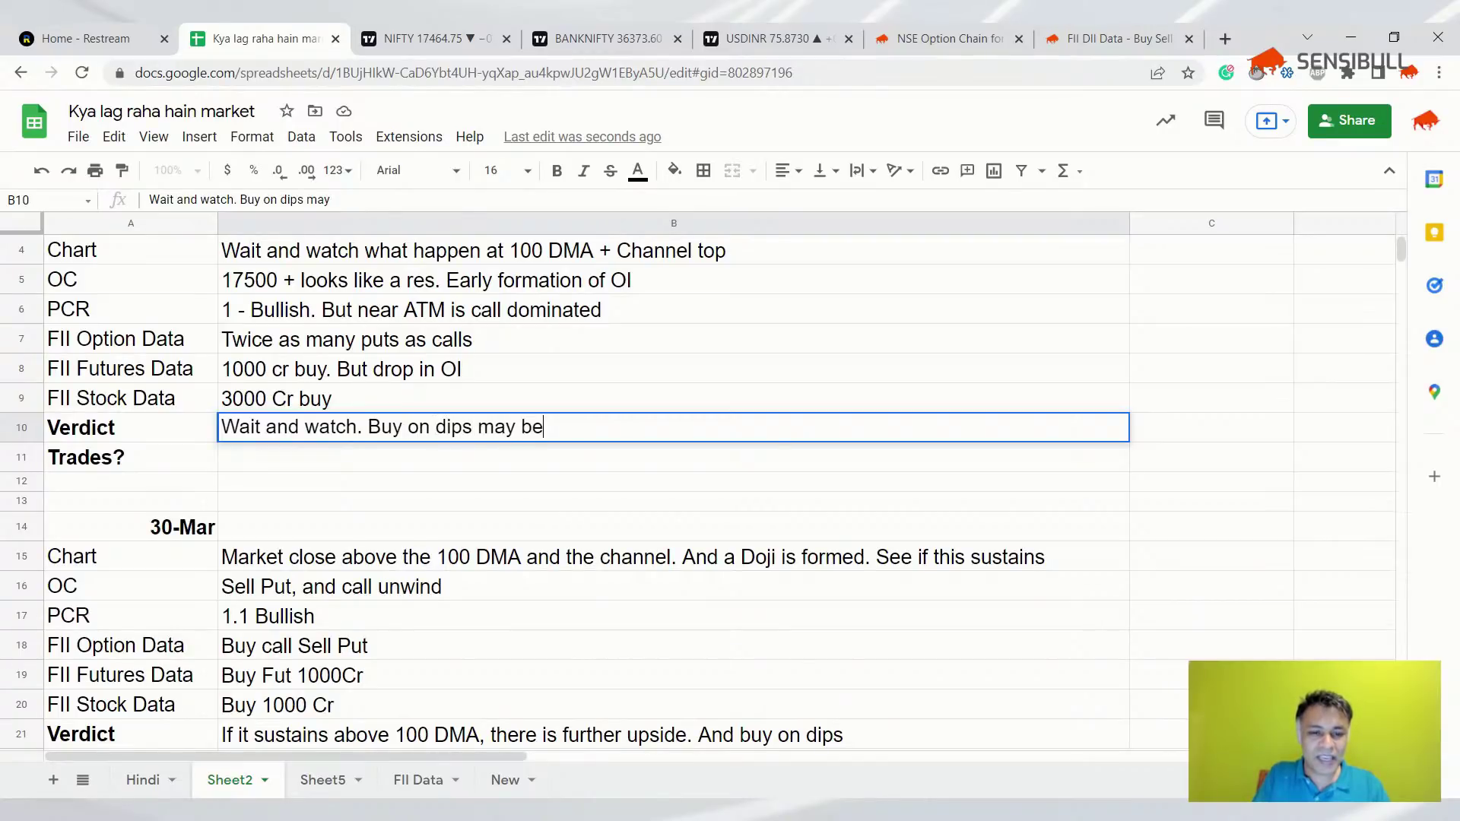
text( around 17)
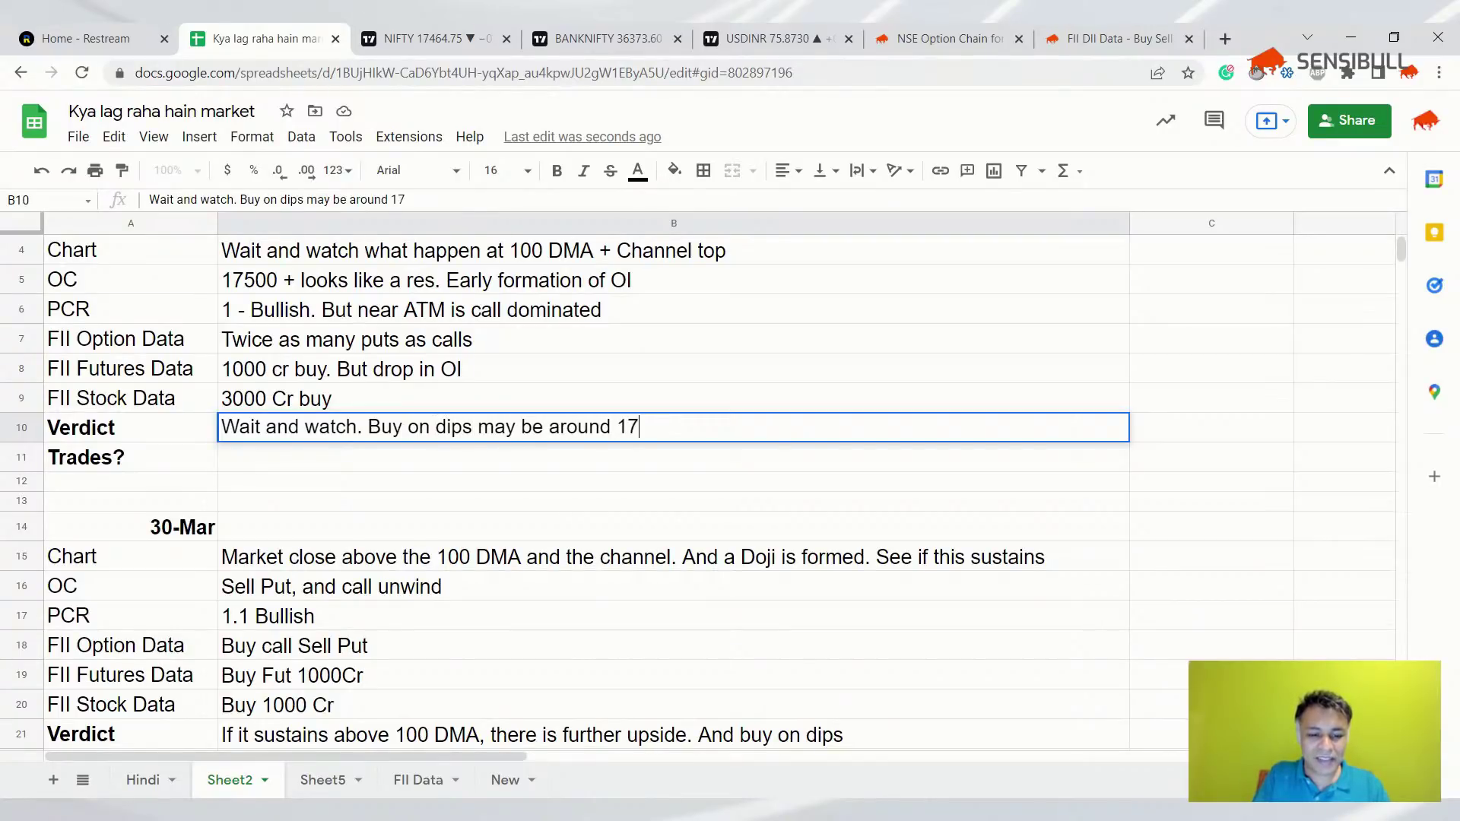
text(300 (100 DM)
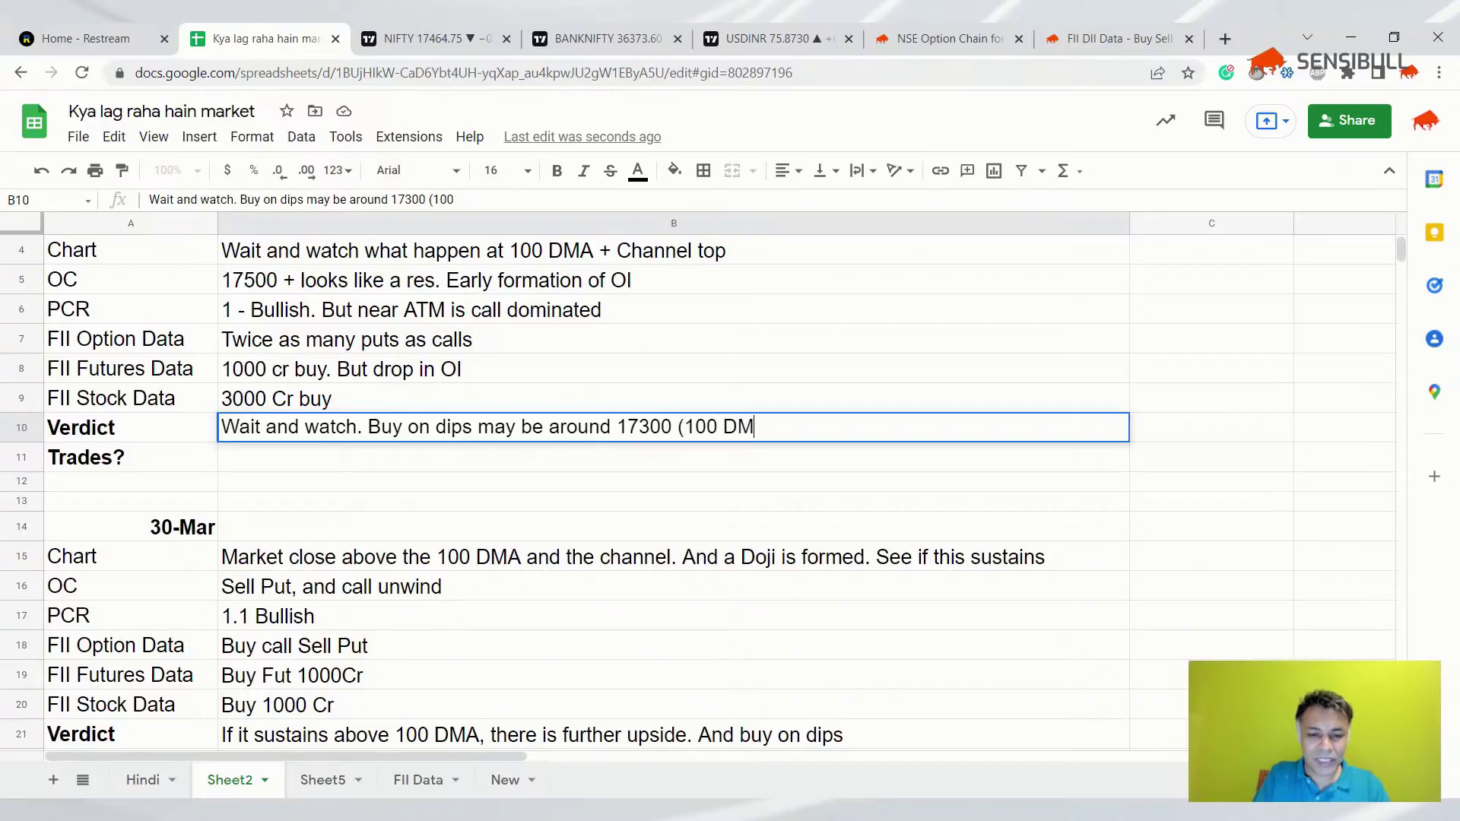
text(A zone) with t)
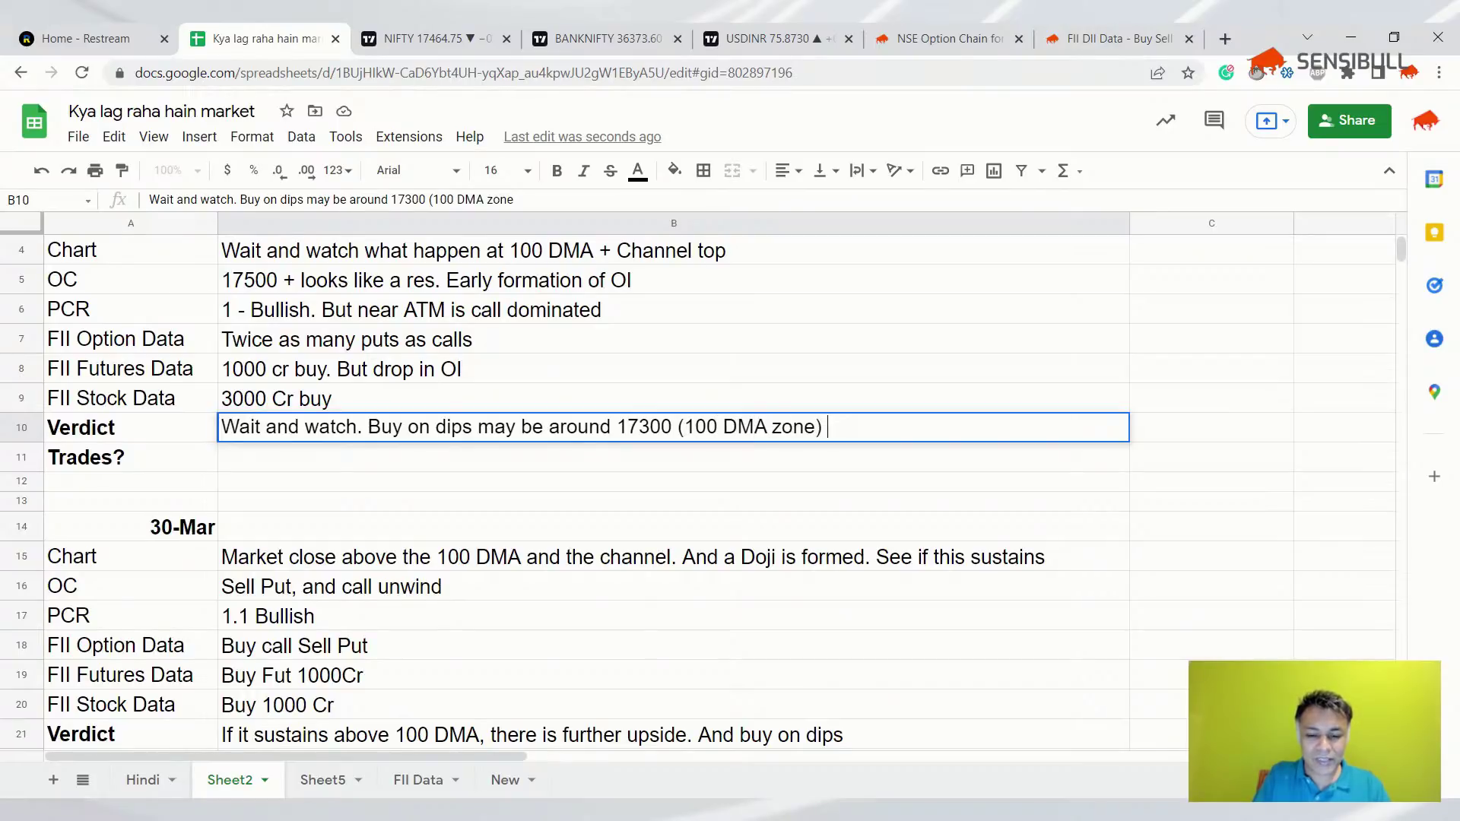
text(ight)
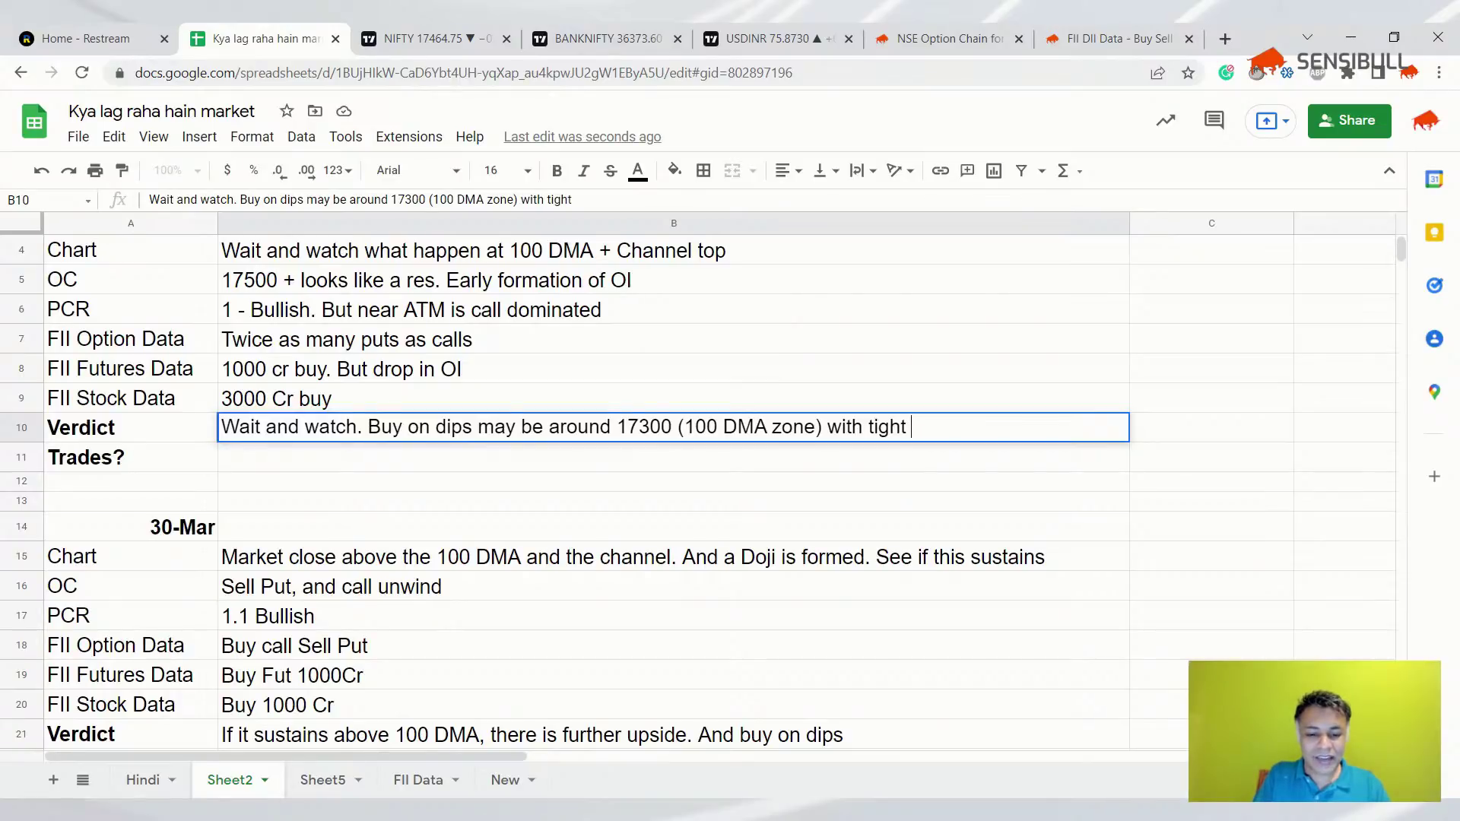
text( stop)
key(Return)
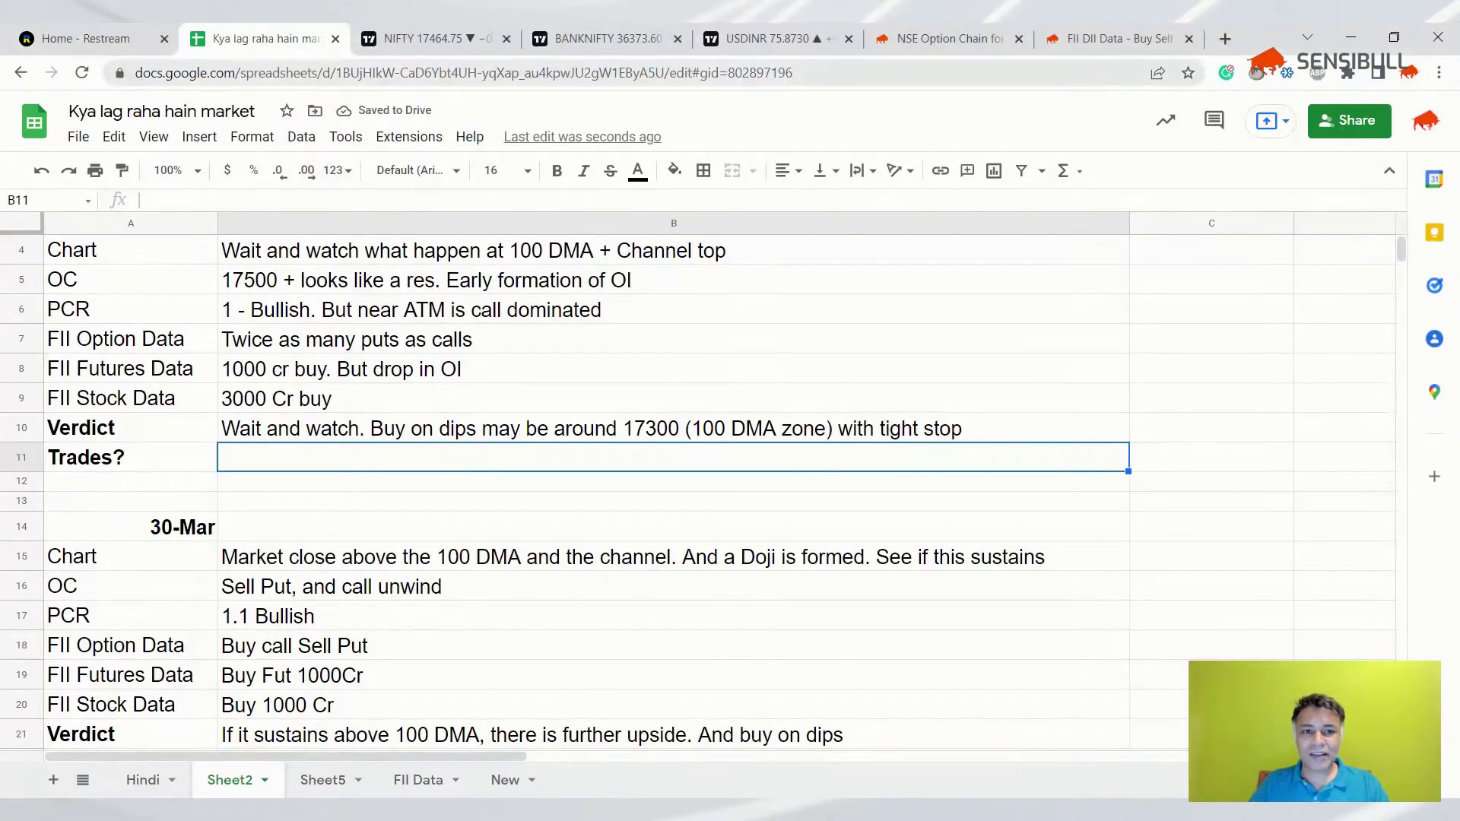
- Search for jspaint in a new tab and open the JS Paint web app
click(1224, 38)
text(jspaij)
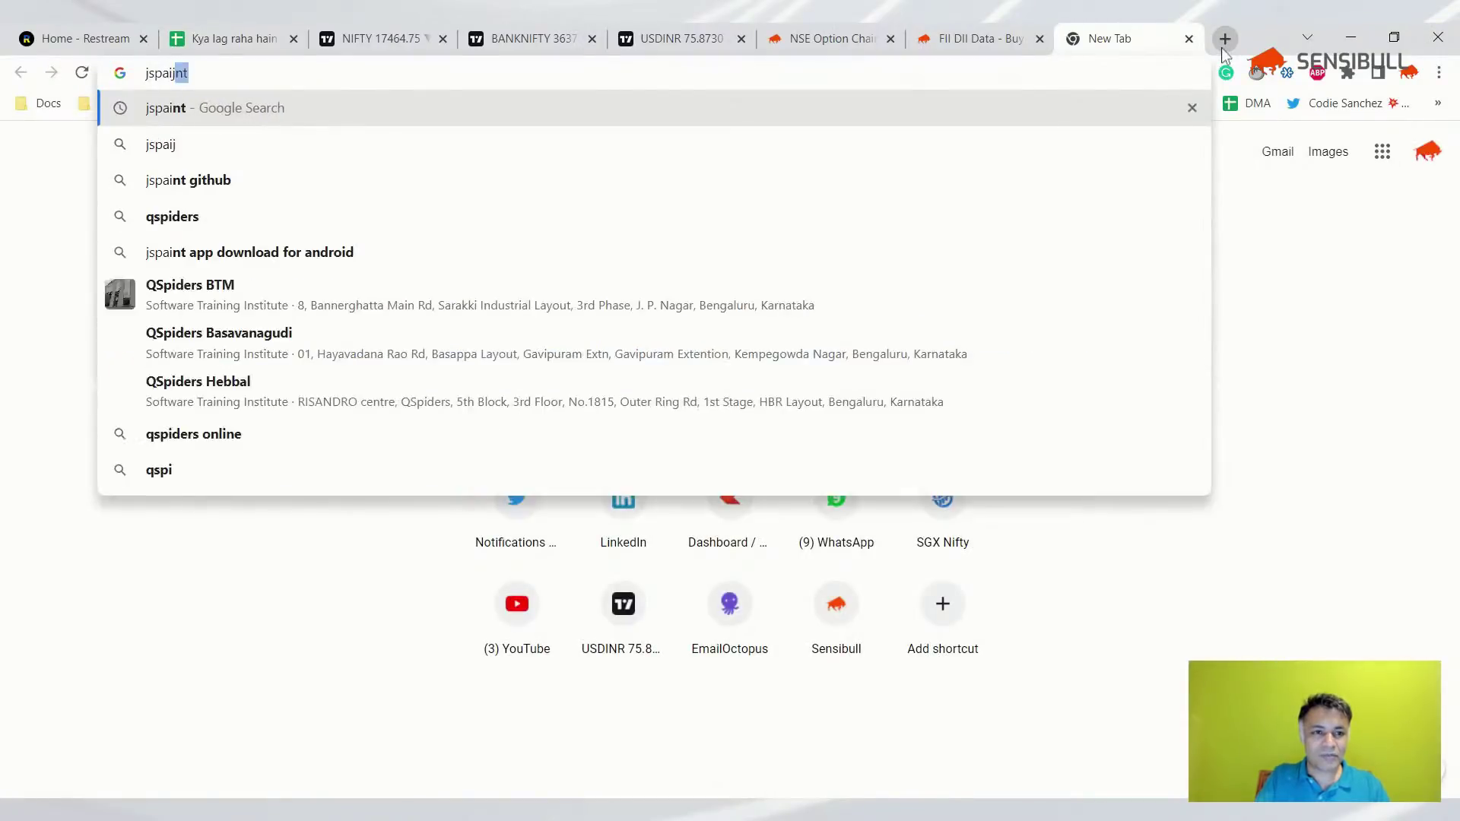
key(BackSpace)
text(nt)
key(Return)
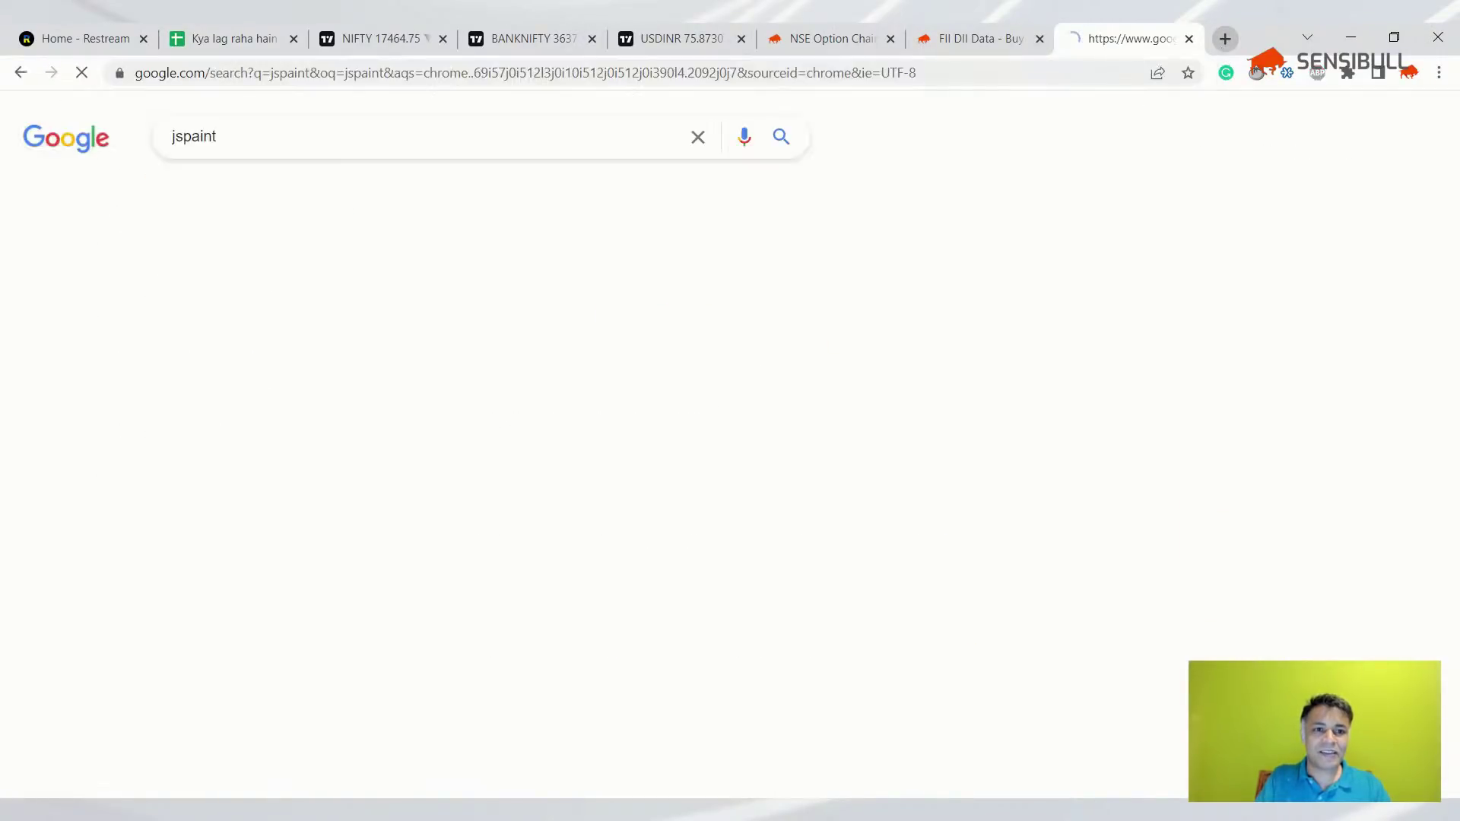
click(220, 303)
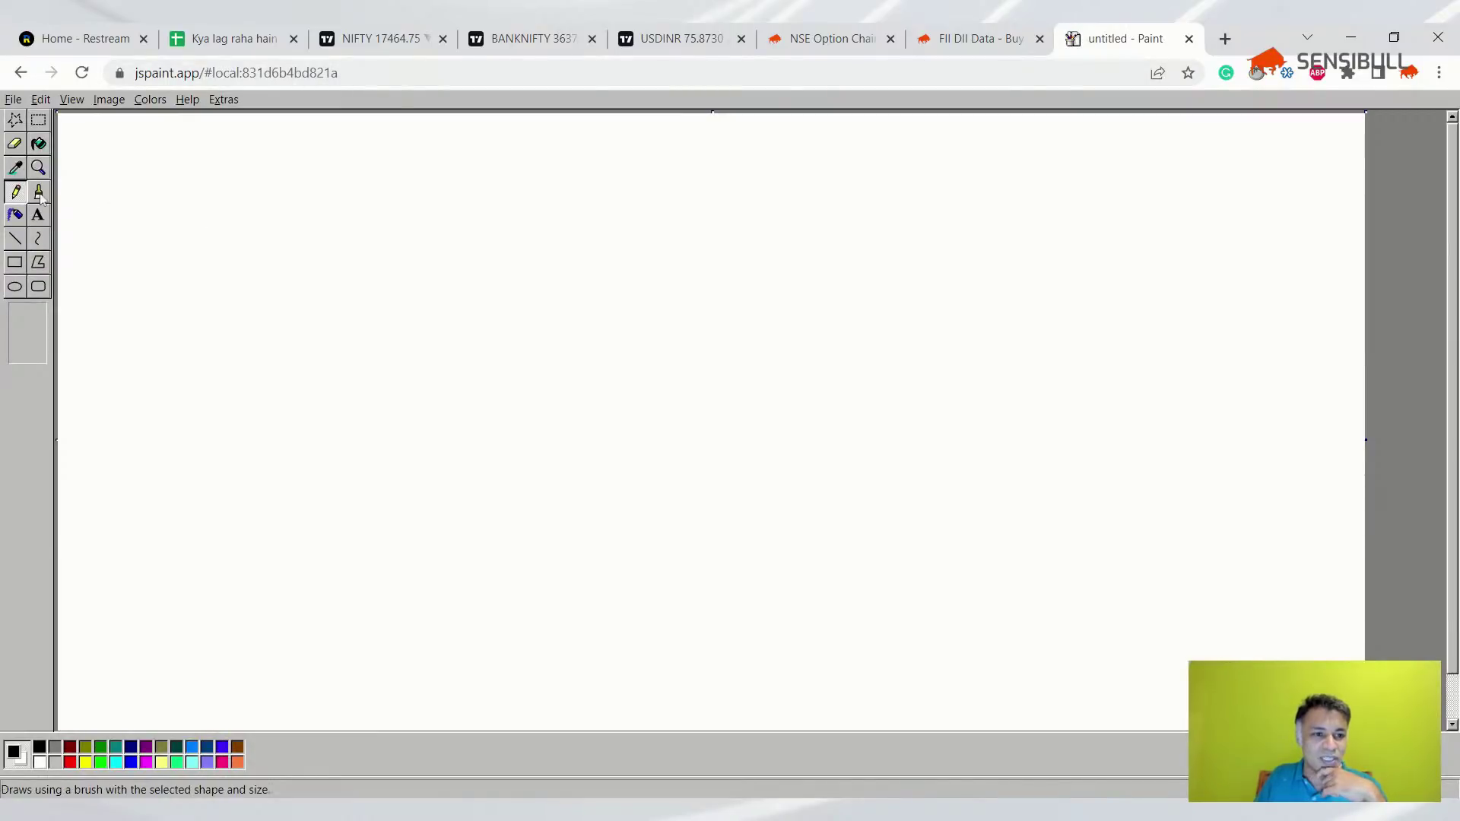
- With the Brush, draw a long horizontal line and the first diagonal down to it
click(39, 193)
drag(248, 471, 1211, 452)
click(226, 309)
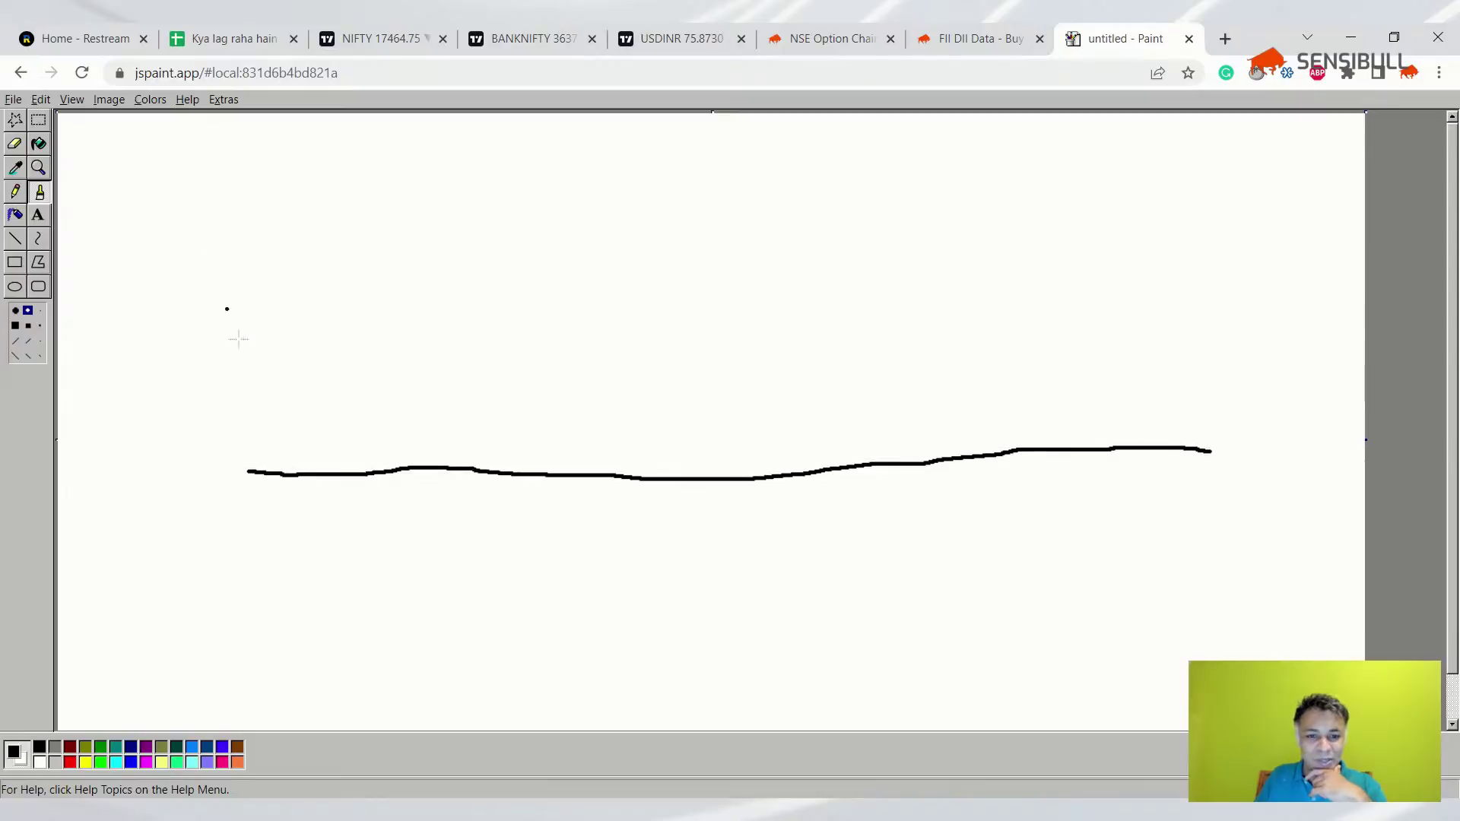
key(ctrl+z)
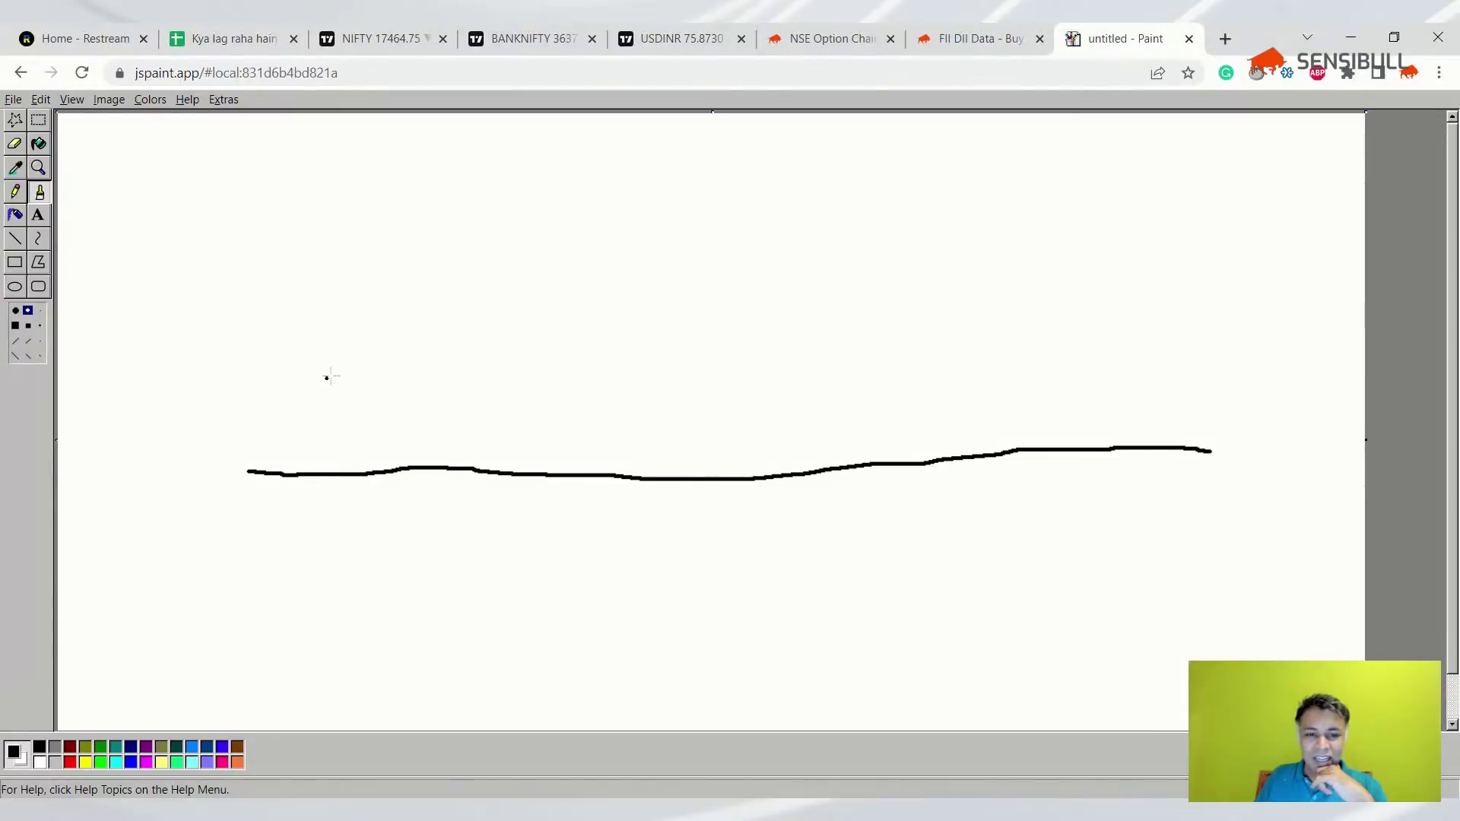
mouse_move(268, 187)
mouse_down()
mouse_move(326, 238)
mouse_move(482, 460)
mouse_move(473, 477)
mouse_move(491, 490)
mouse_move(465, 525)
mouse_up()
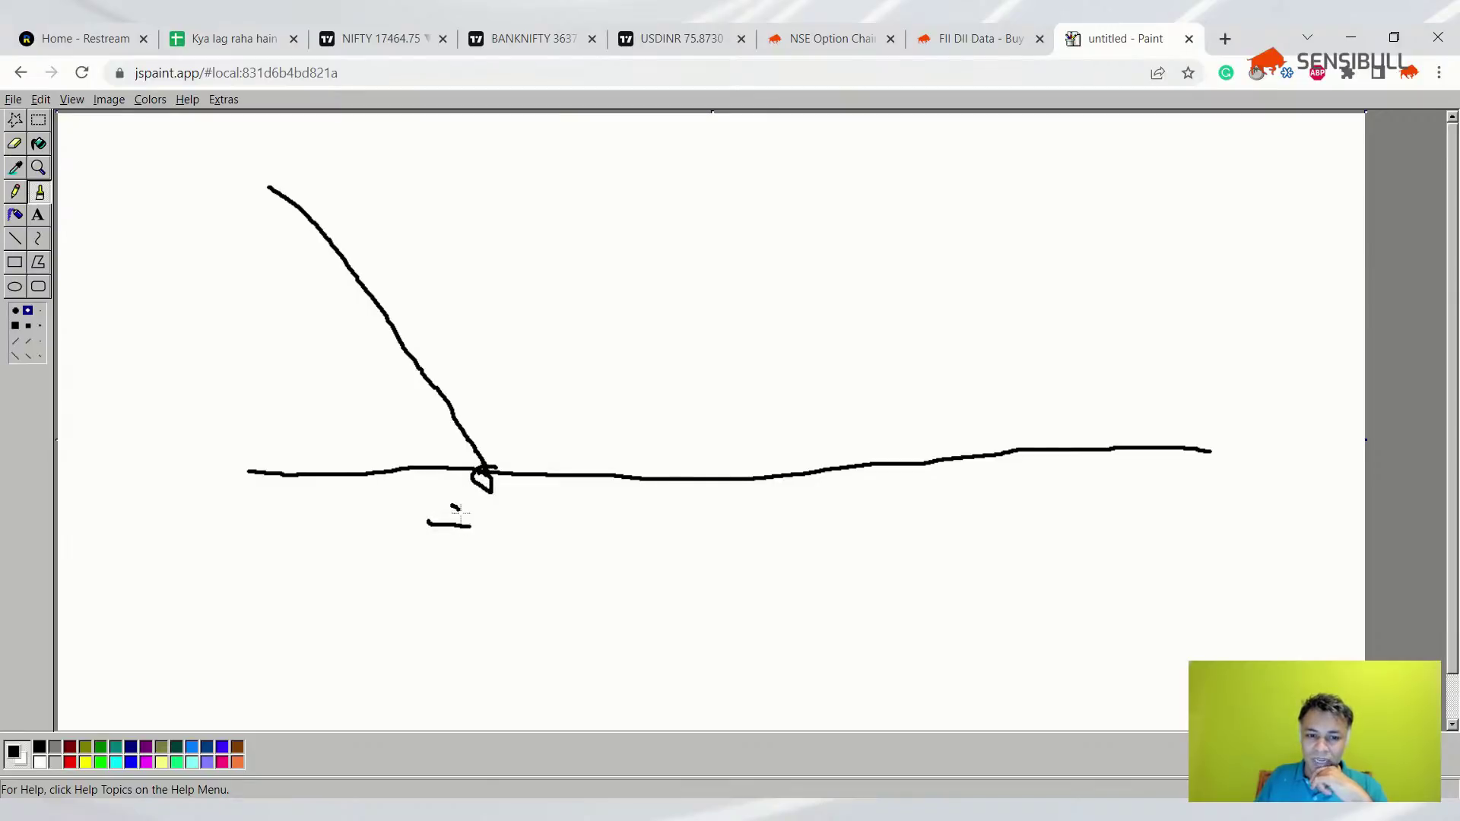
- Add an arrow, the second and third diagonals, a stem, a narrow right box and a tall loop
drag(460, 511, 443, 553)
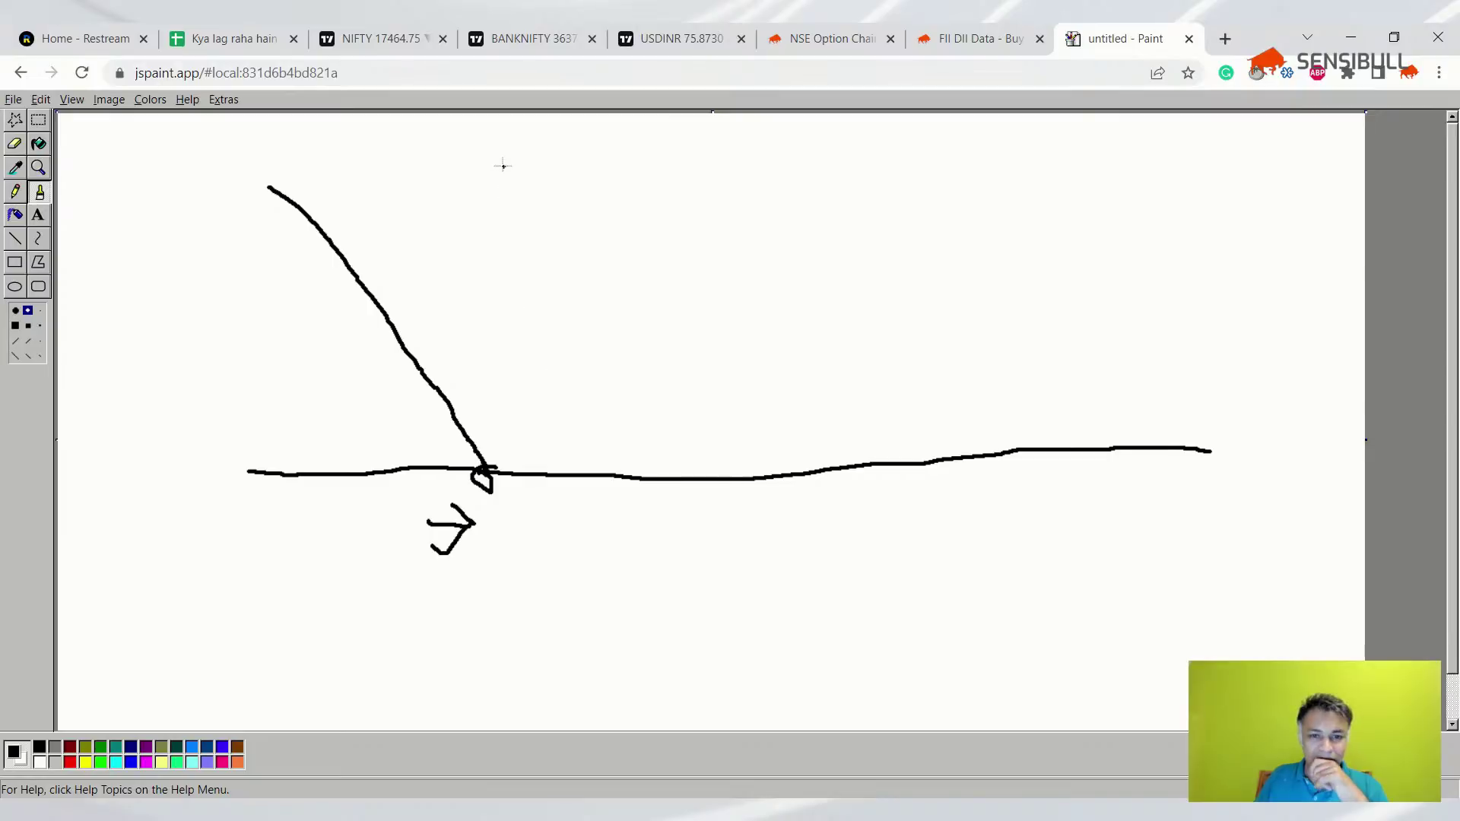
mouse_move(484, 145)
mouse_down()
mouse_move(616, 281)
mouse_move(711, 406)
mouse_move(749, 489)
mouse_move(776, 446)
mouse_move(812, 589)
mouse_up()
click(893, 553)
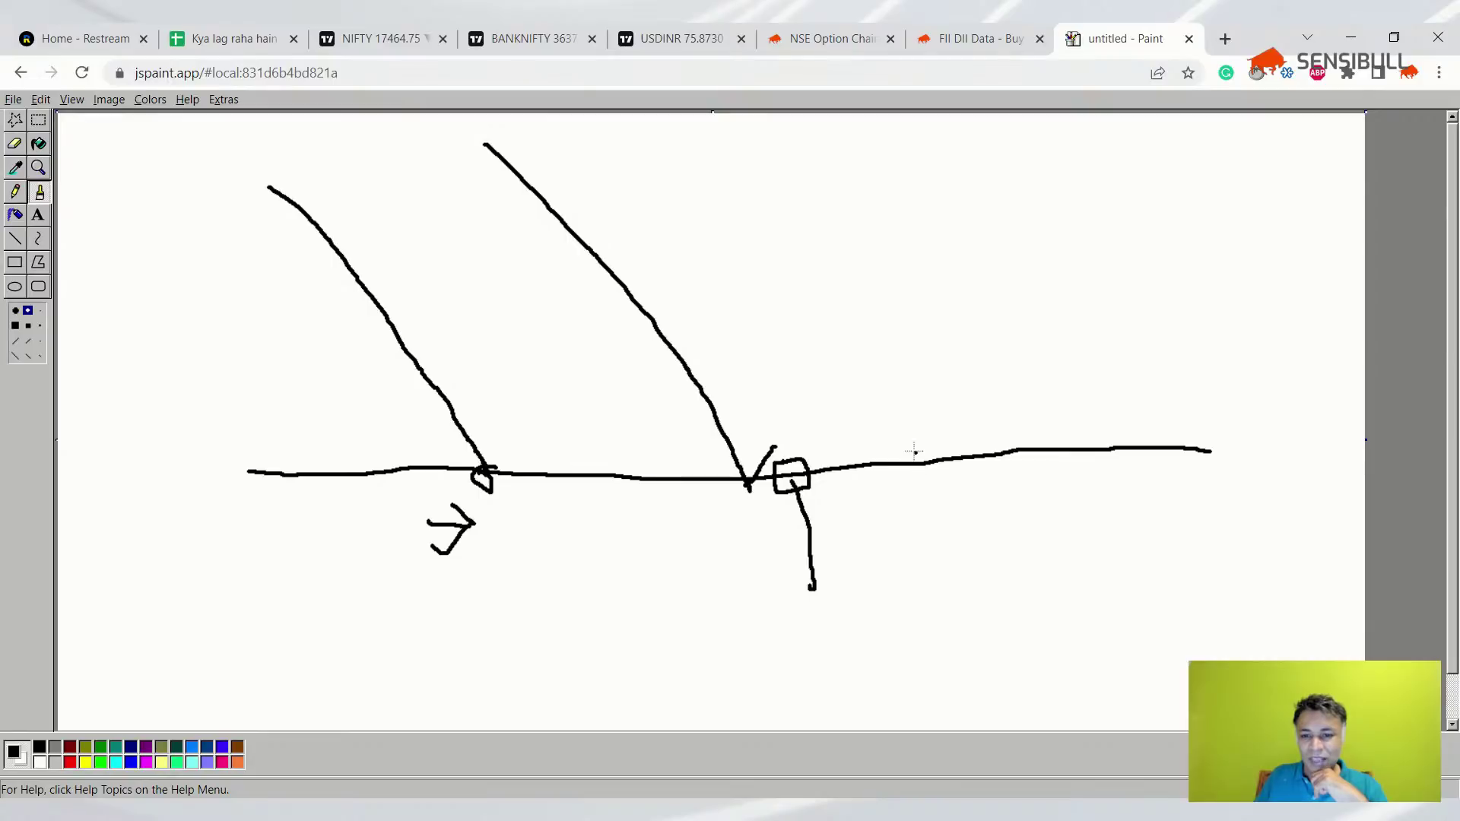
drag(940, 478, 927, 455)
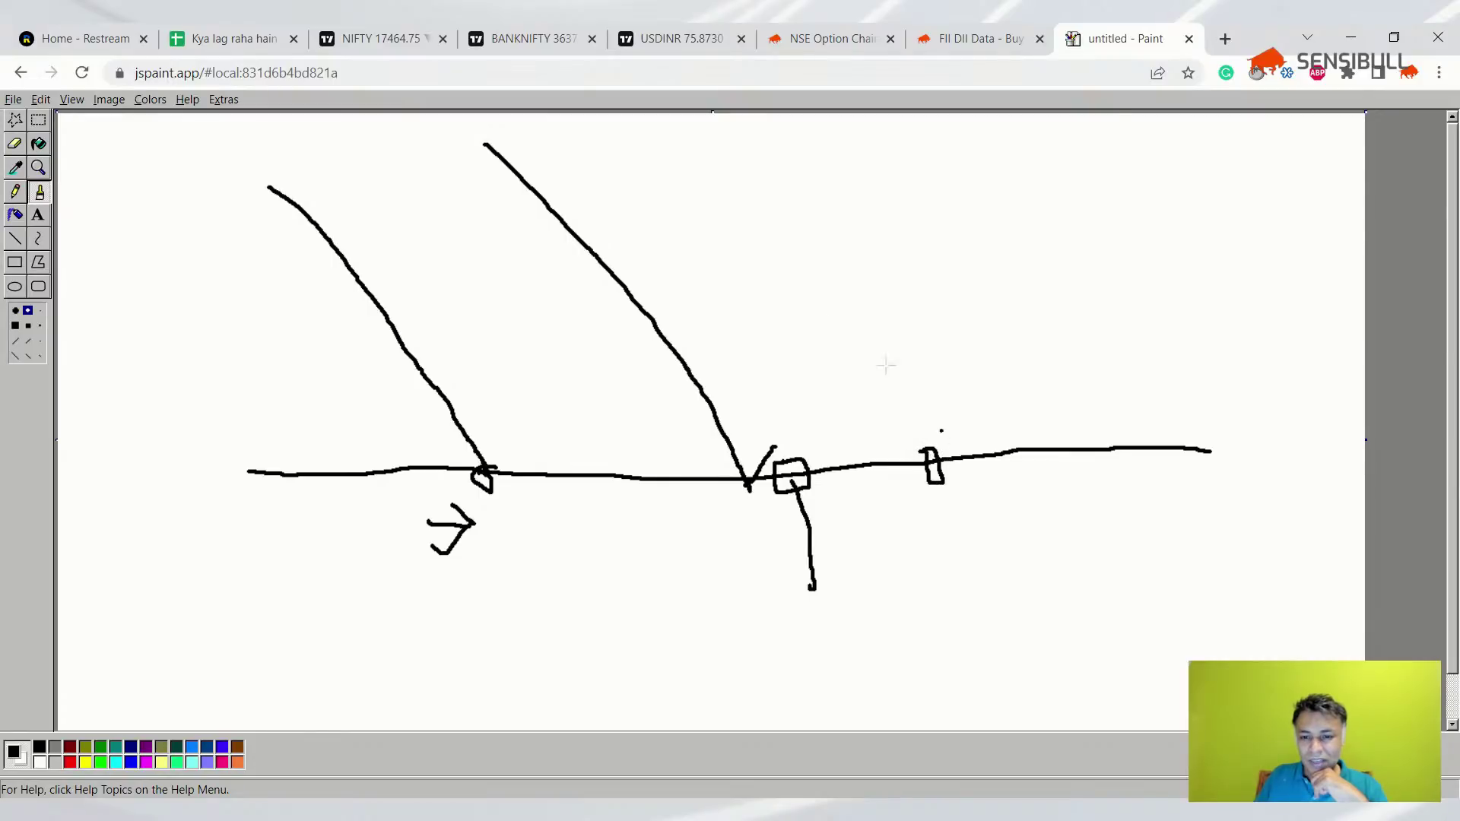
drag(654, 158, 936, 472)
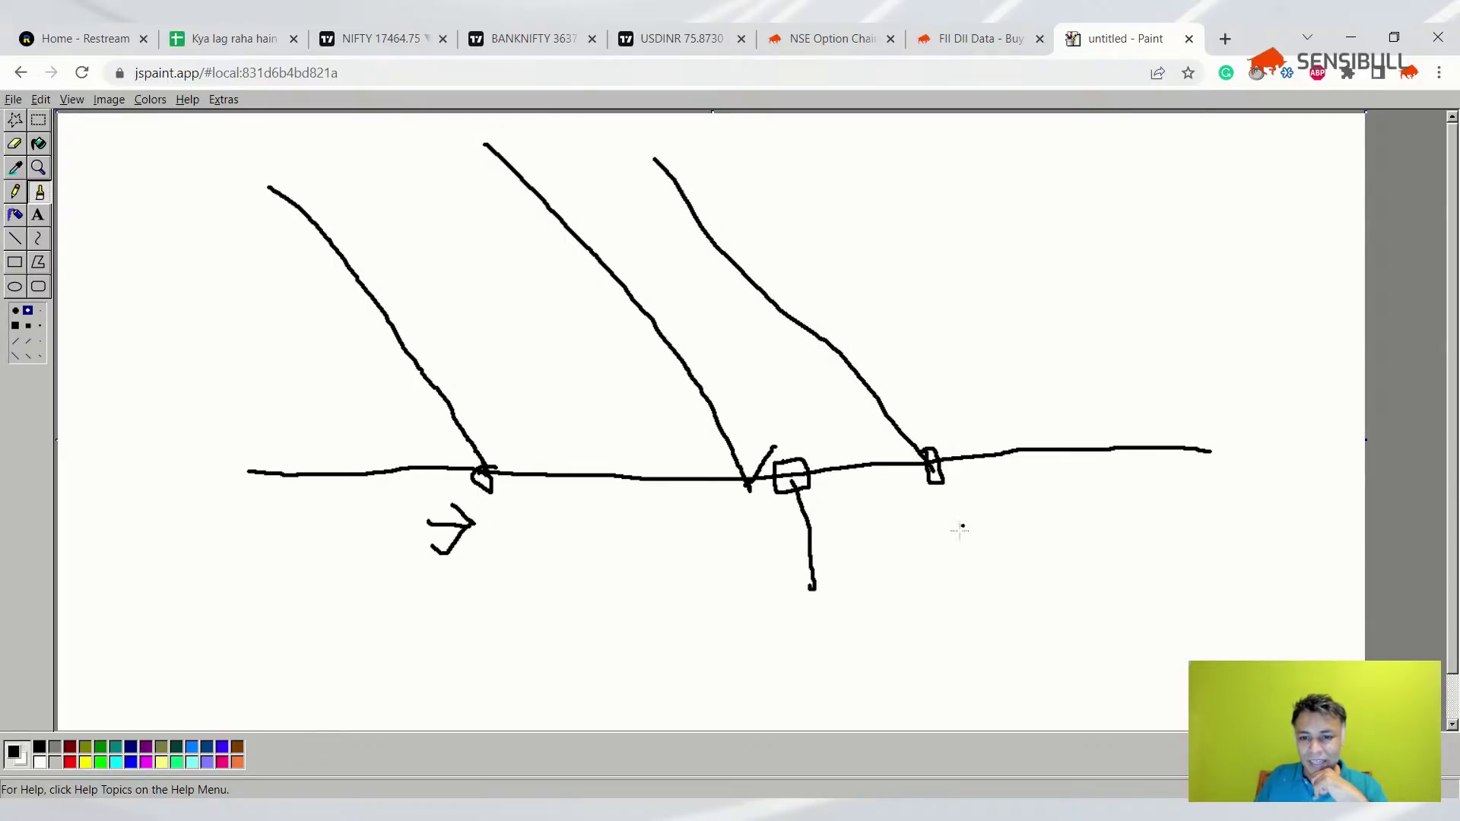
mouse_move(960, 520)
mouse_down()
mouse_move(958, 408)
mouse_move(989, 510)
mouse_move(934, 516)
mouse_up()
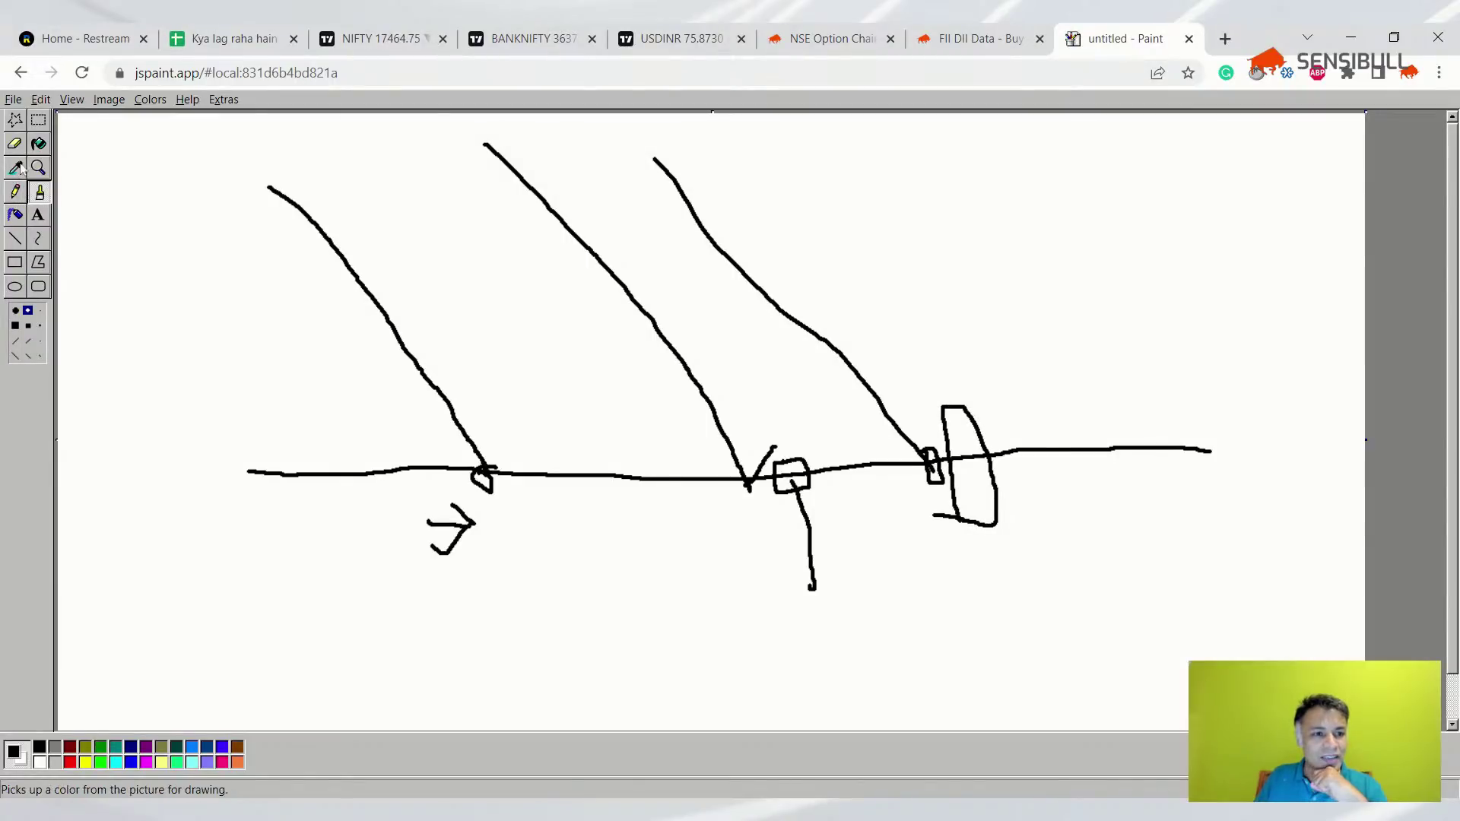
- Fill the narrow right box red, then fill both parts of the tall loop and the middle box green
click(41, 145)
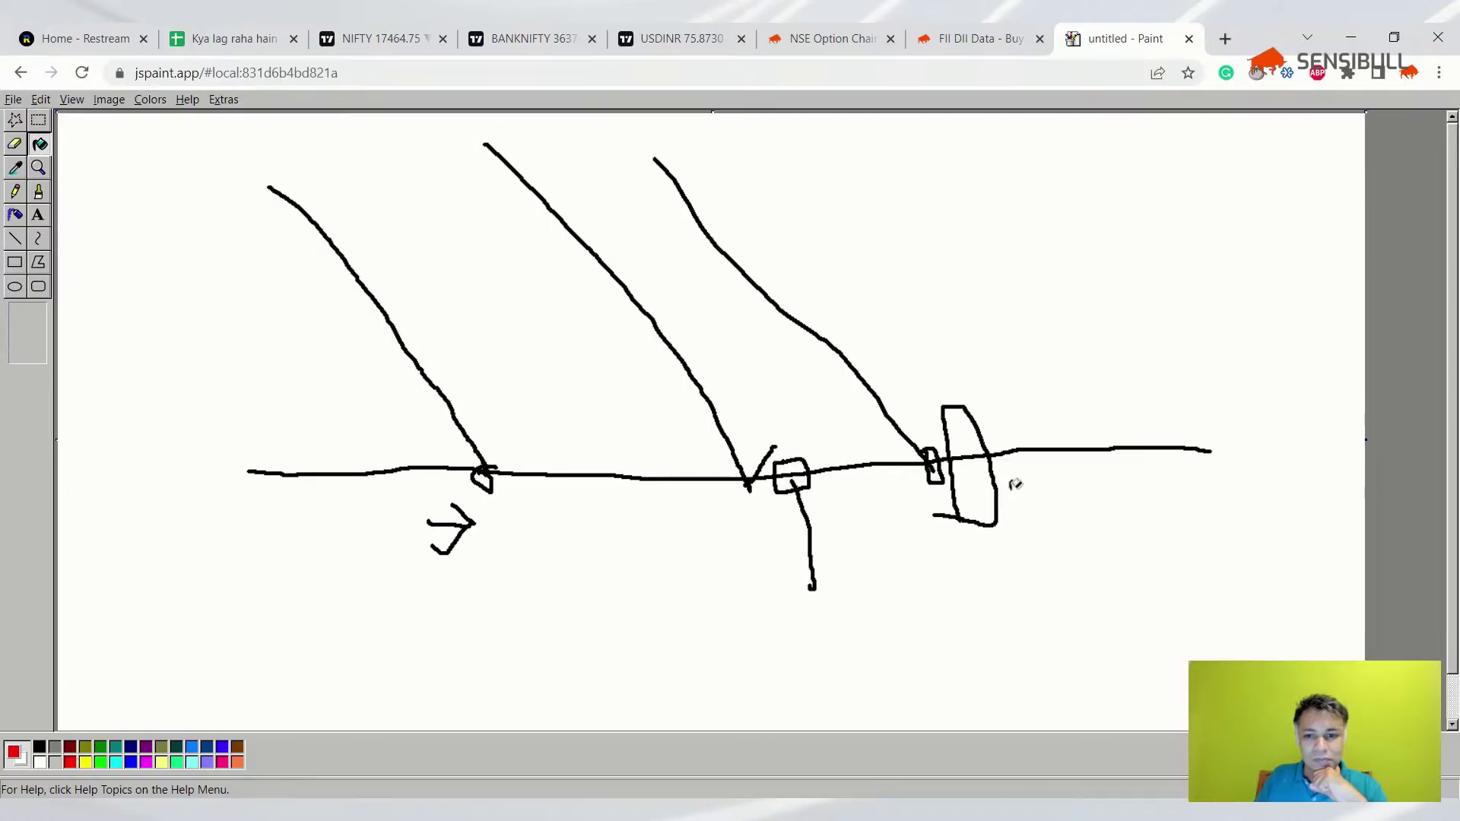
click(934, 464)
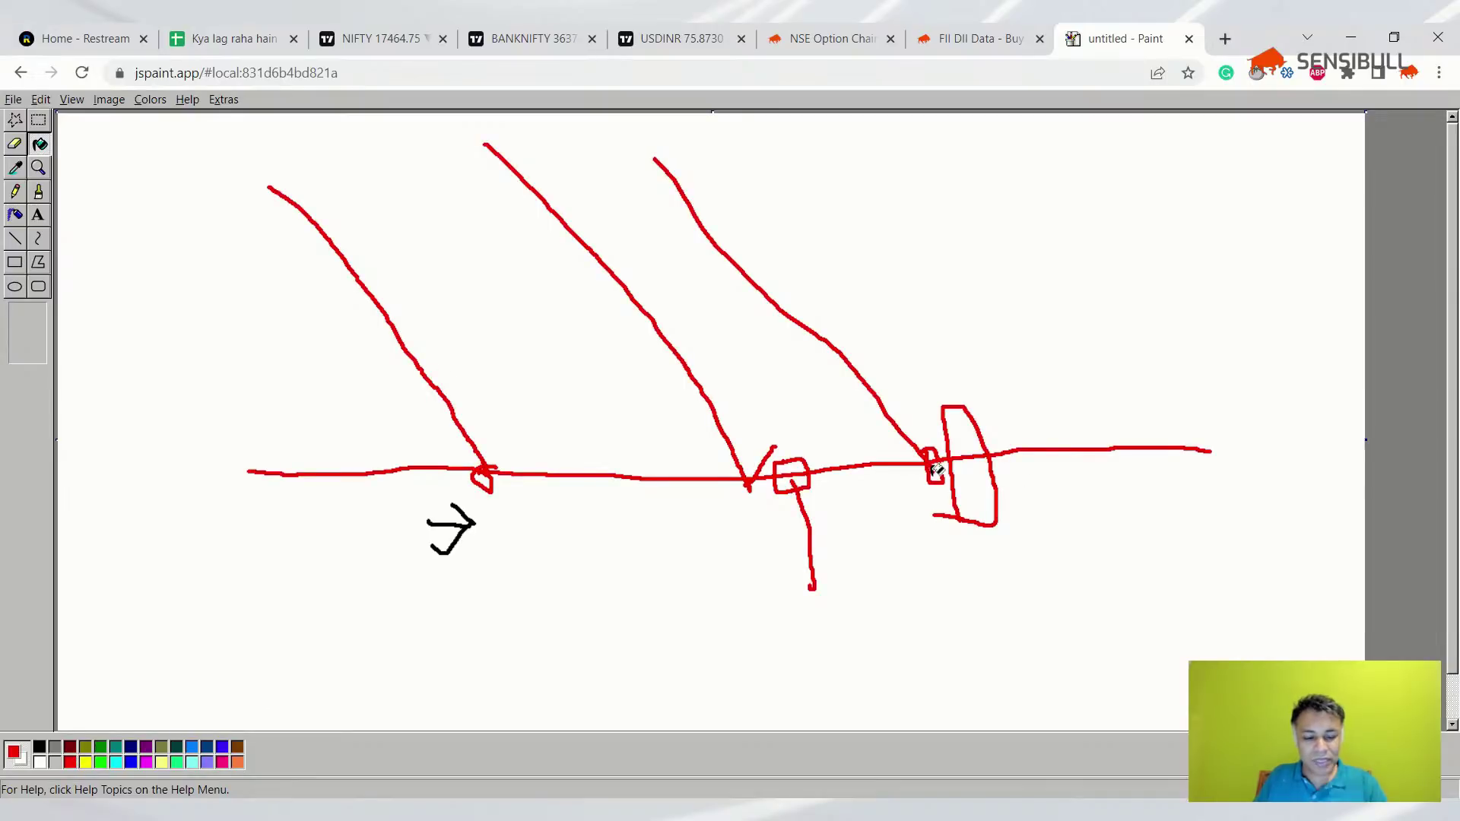
key(ctrl+z)
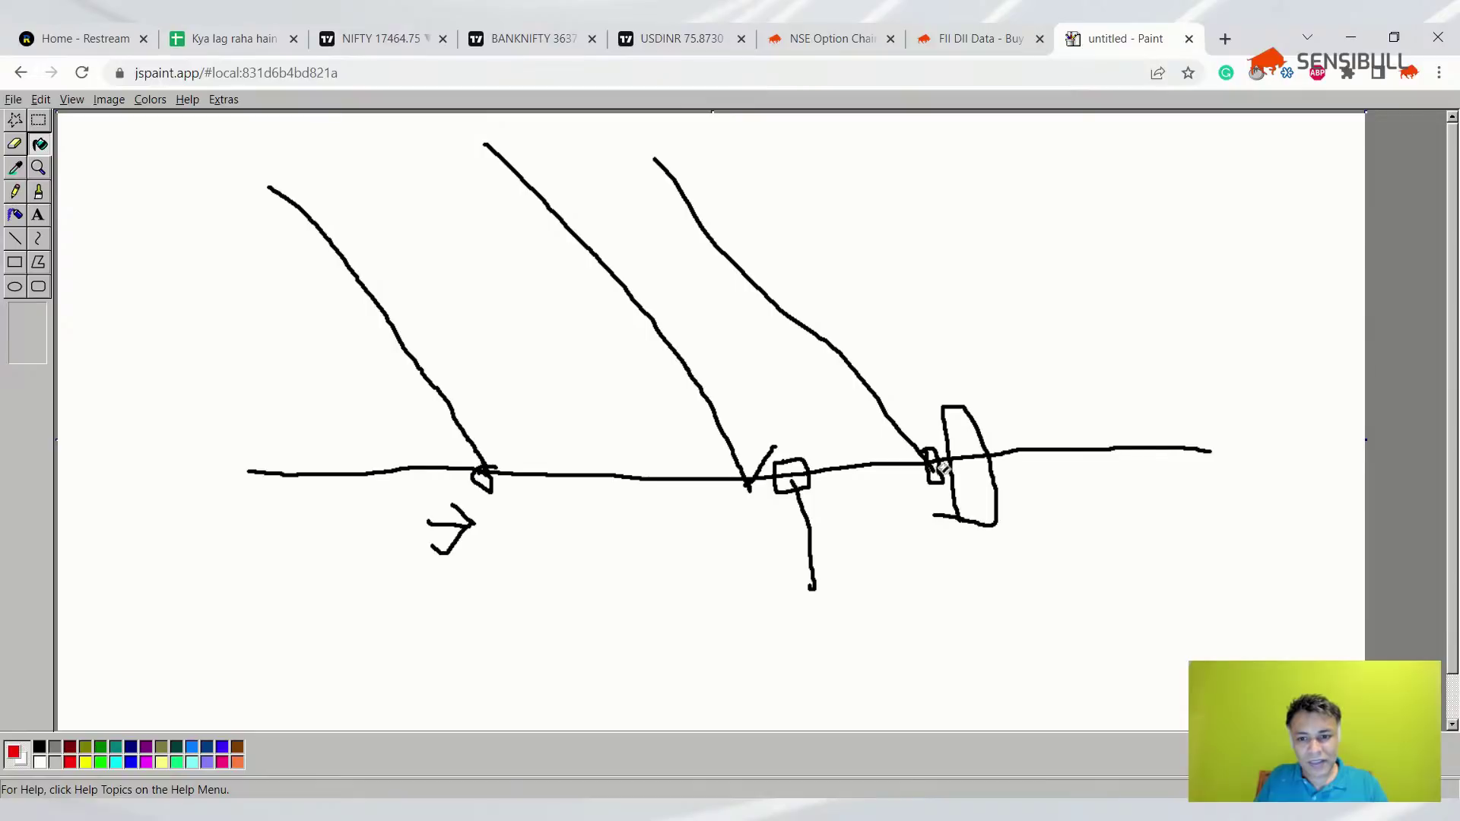
click(940, 471)
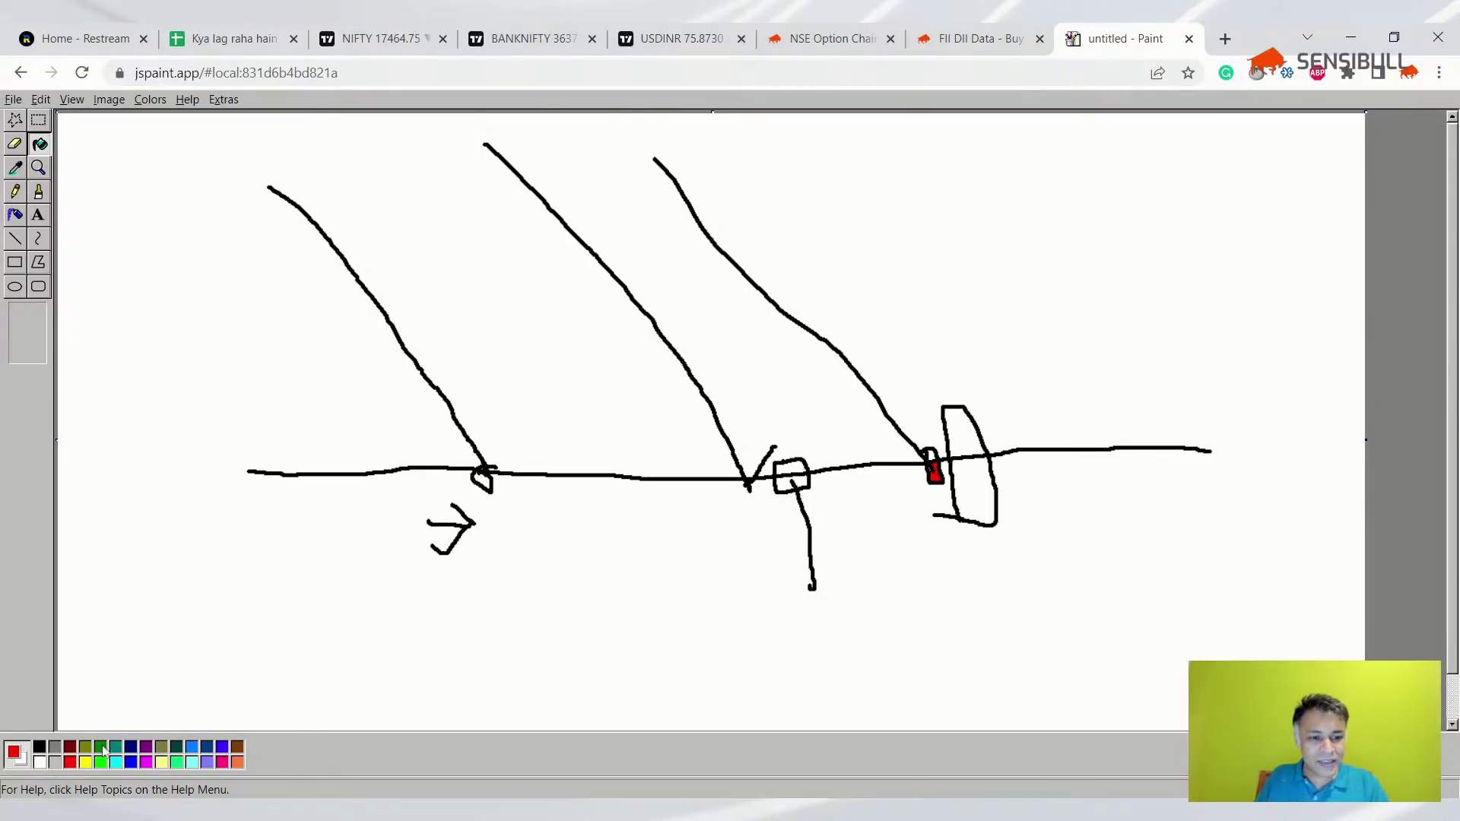
click(989, 480)
click(970, 419)
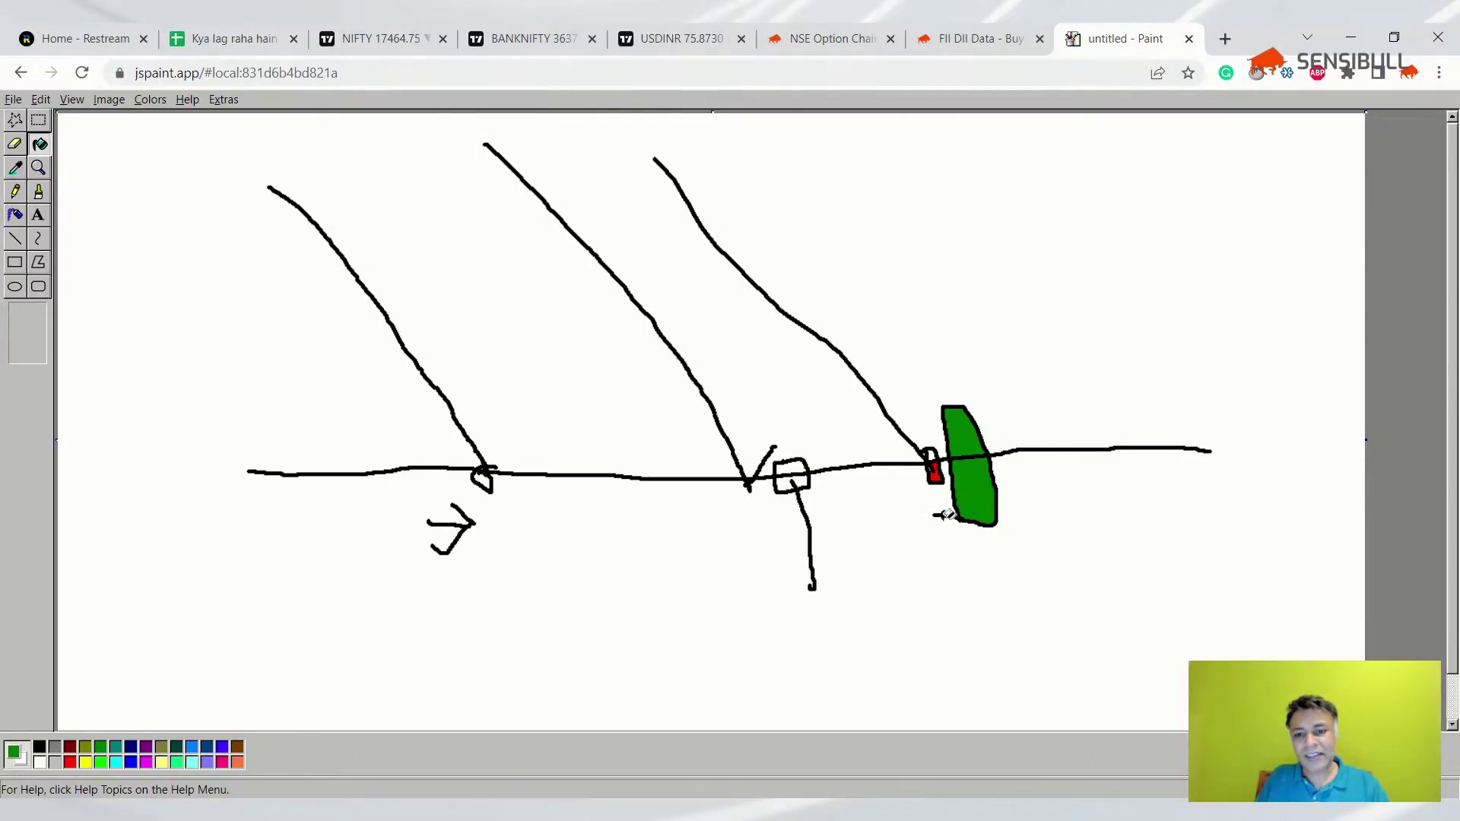
click(790, 468)
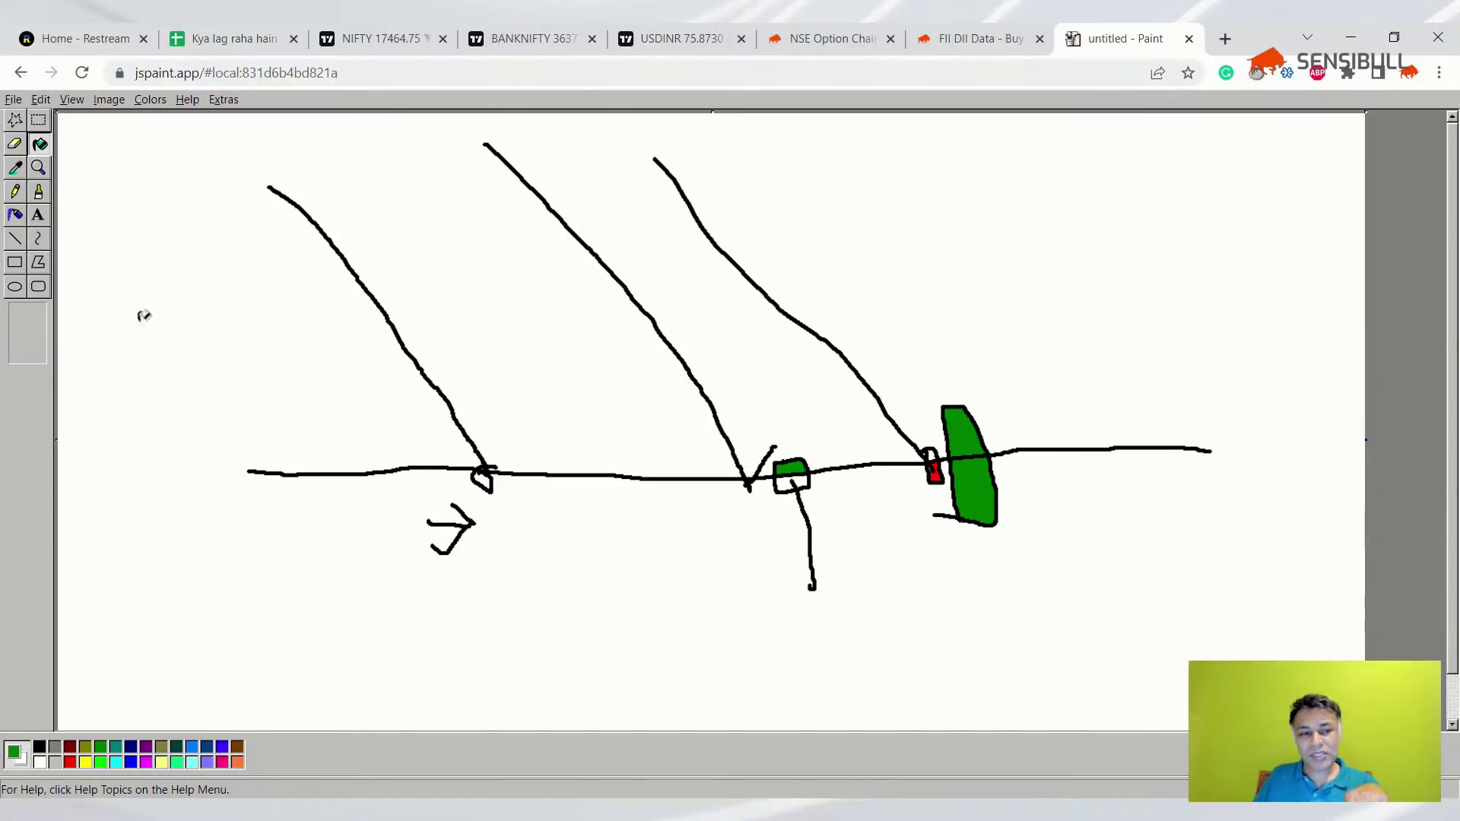
- In green brush, circle the arrow and middle box, write 01, and trace the leftmost diagonal
click(39, 193)
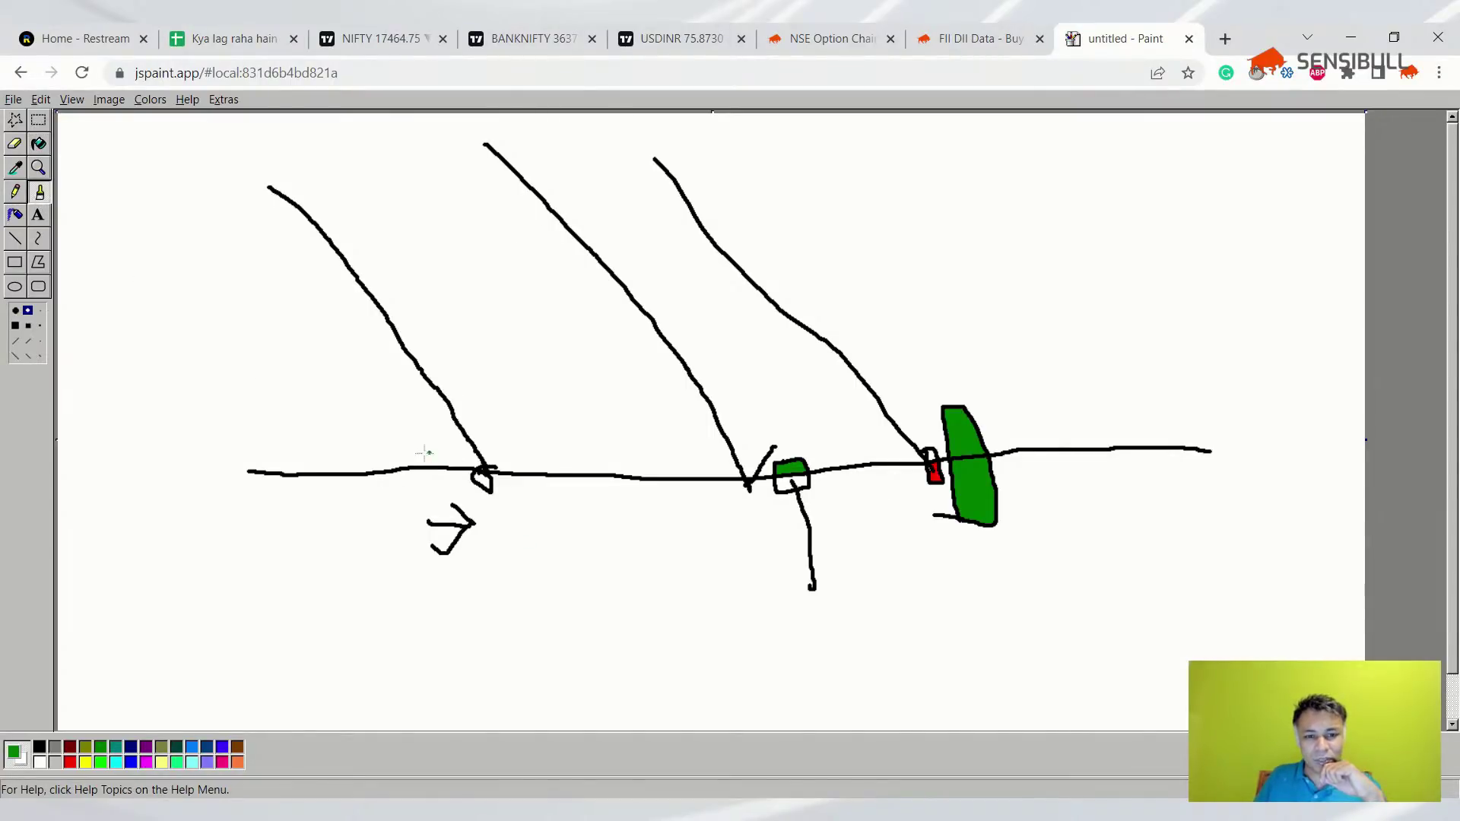
mouse_move(424, 453)
mouse_down()
mouse_move(522, 450)
mouse_move(498, 546)
mouse_move(380, 494)
mouse_move(449, 453)
mouse_up()
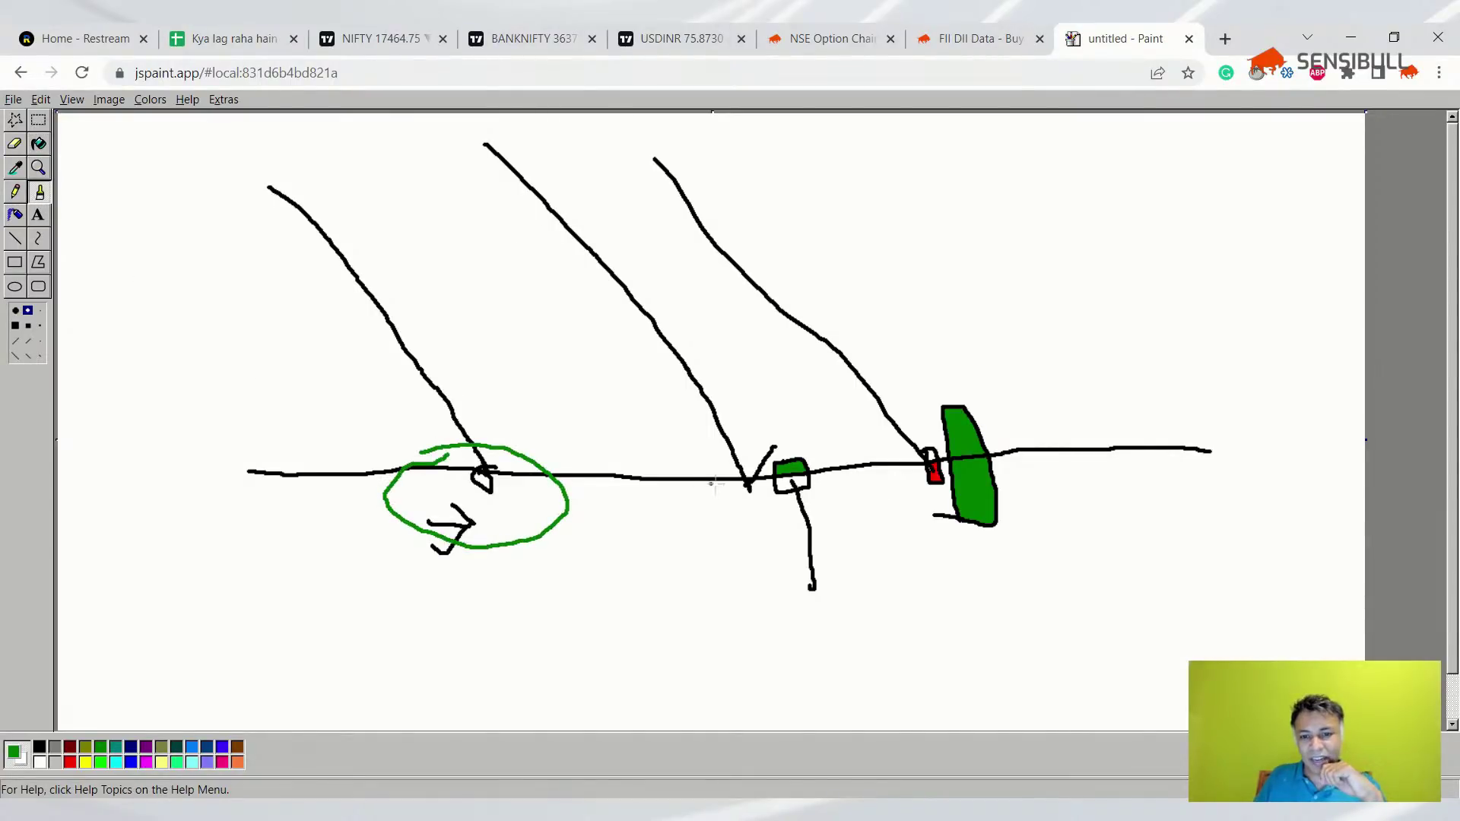
mouse_move(686, 457)
mouse_down()
mouse_move(739, 457)
mouse_move(749, 508)
mouse_move(659, 511)
mouse_move(718, 450)
mouse_move(829, 441)
mouse_move(836, 582)
mouse_move(749, 549)
mouse_move(756, 453)
mouse_move(804, 435)
mouse_up()
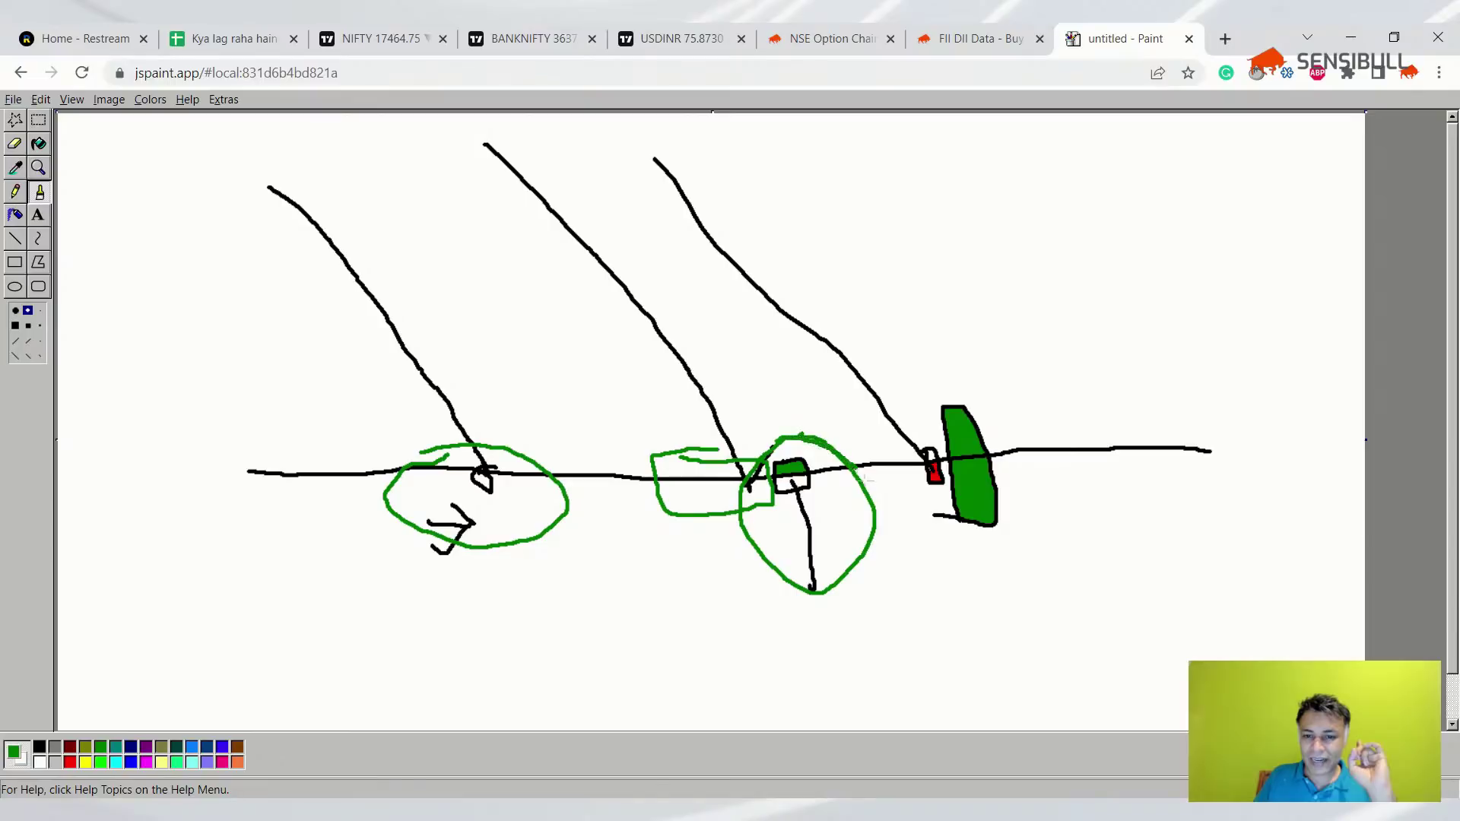
mouse_move(867, 477)
mouse_down()
mouse_move(884, 564)
mouse_move(783, 602)
mouse_move(755, 580)
mouse_up()
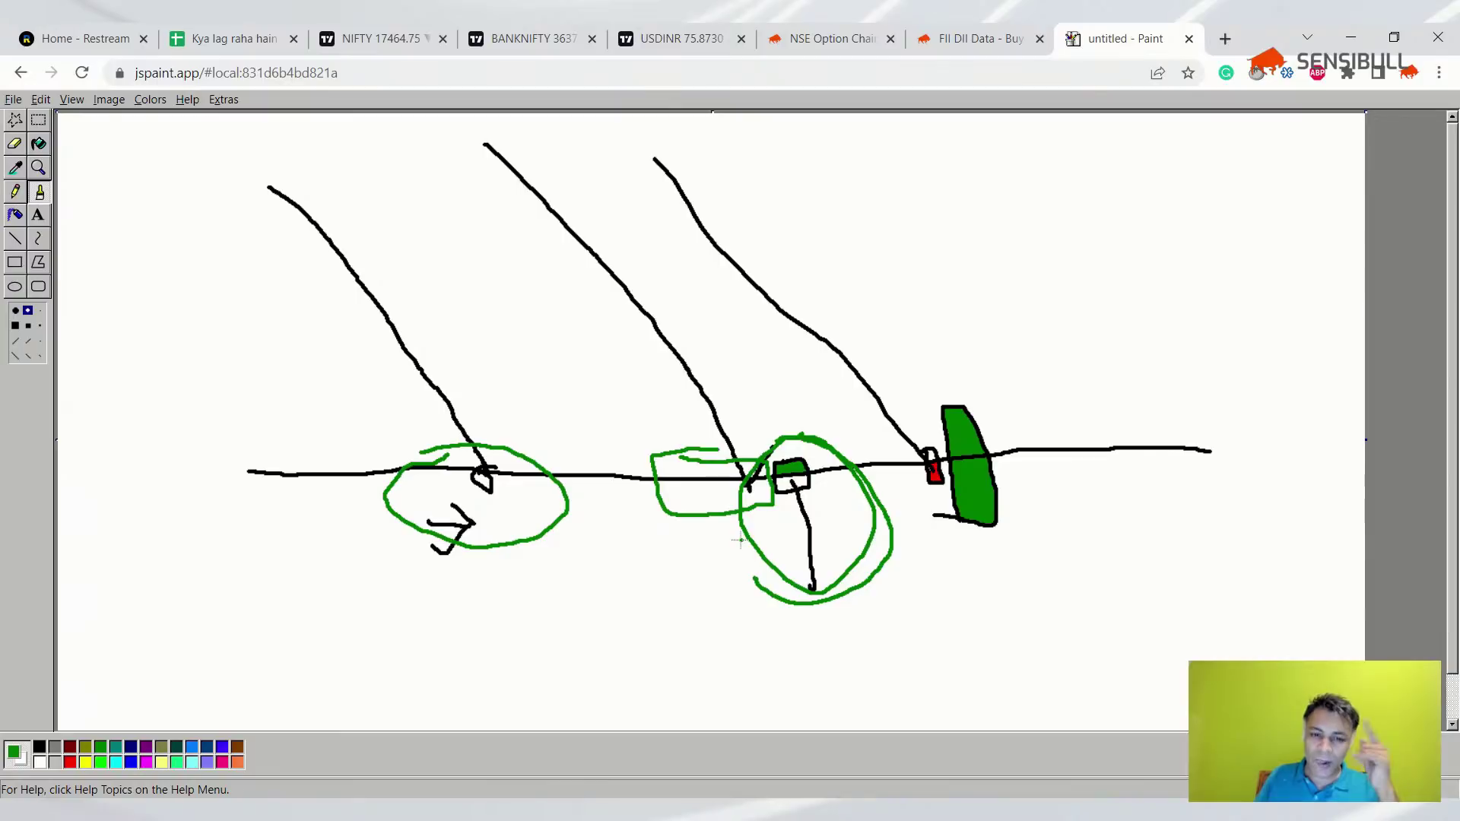
mouse_move(559, 620)
mouse_down()
mouse_move(617, 570)
mouse_move(620, 634)
mouse_move(671, 606)
mouse_up()
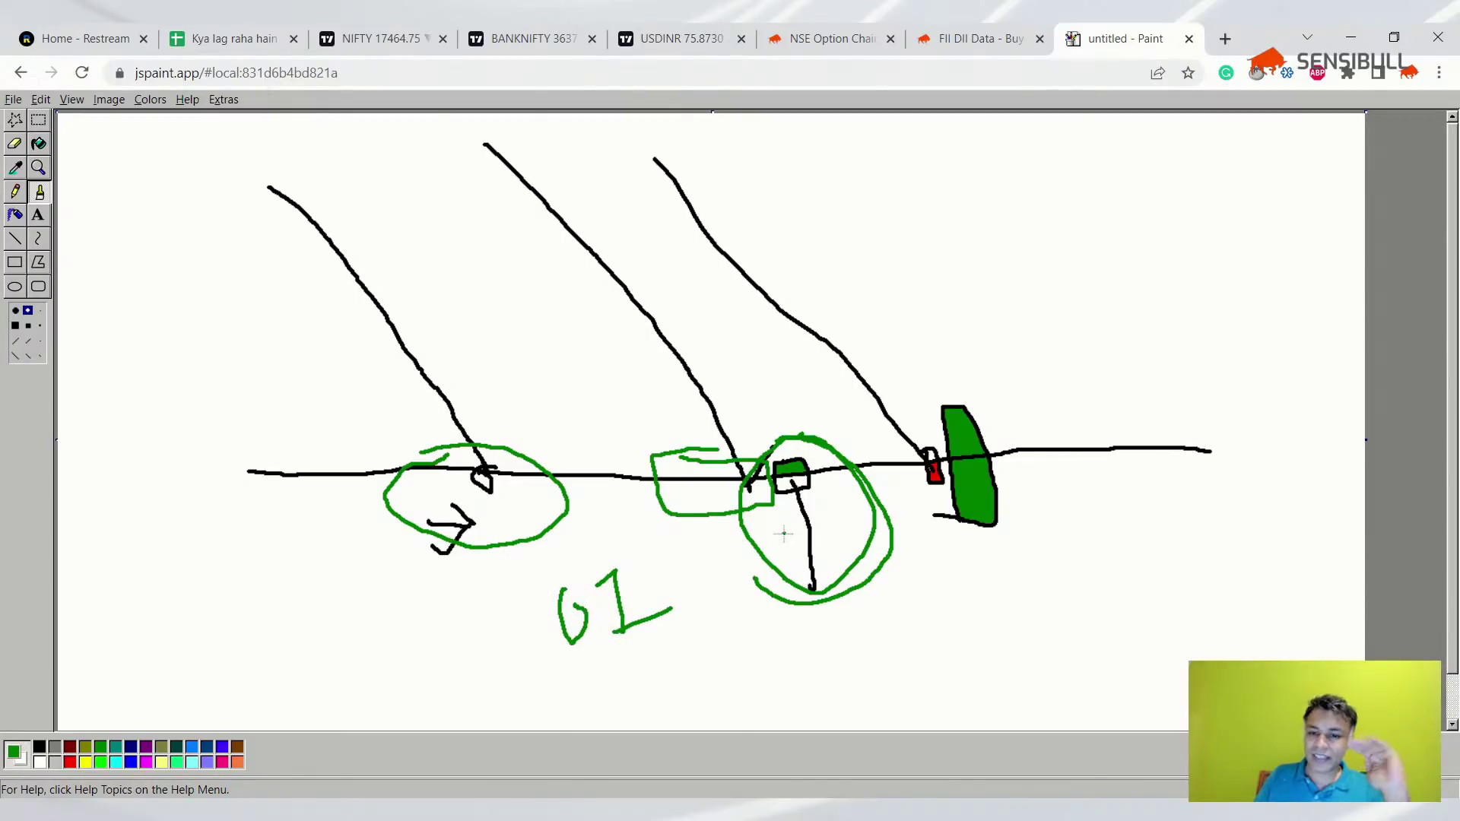
drag(241, 150, 499, 478)
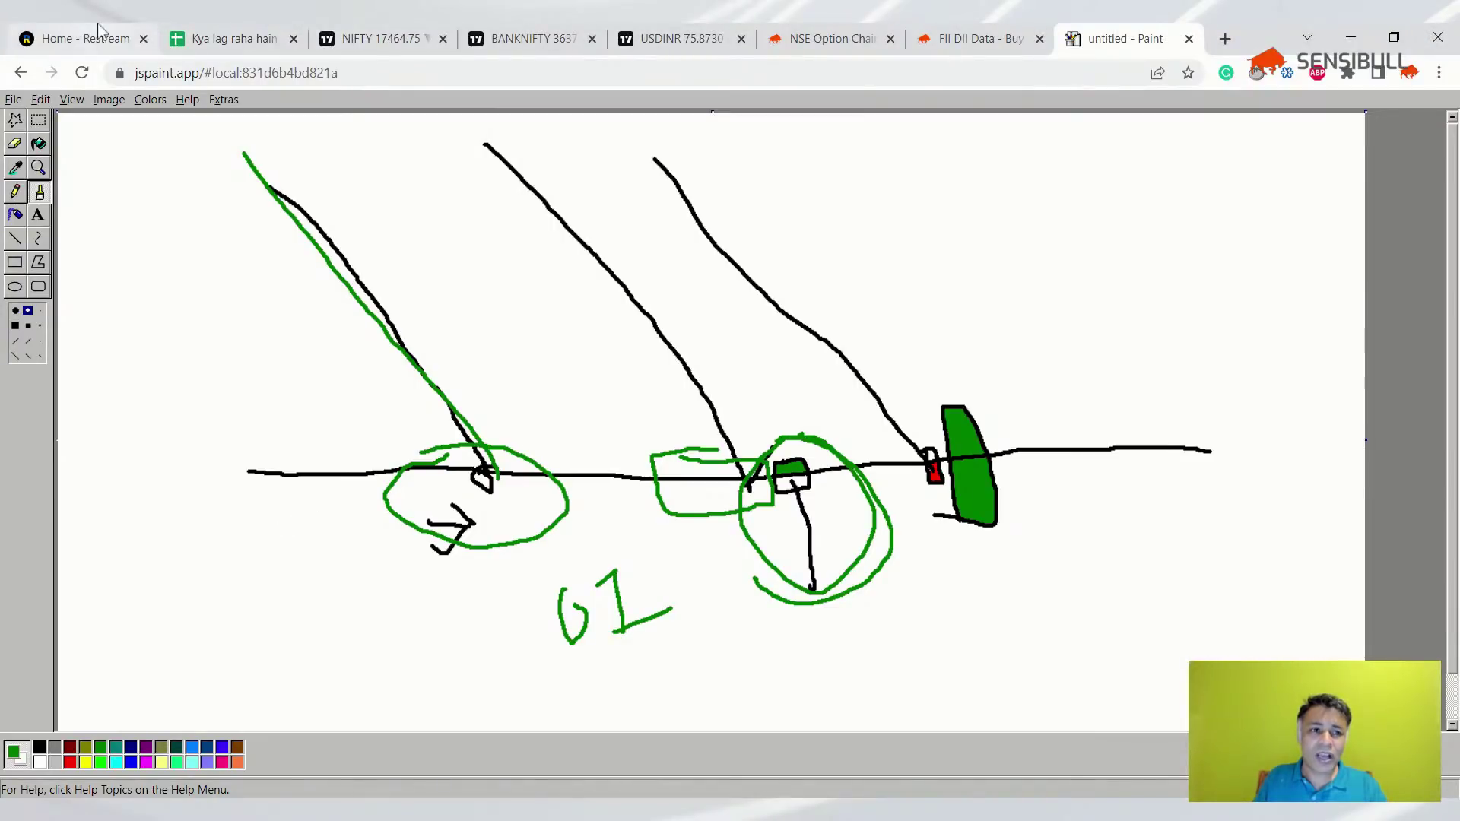
- Cycle through the FII DII, option chain, Restream and spreadsheet tabs, ending on the NIFTY chart
click(965, 37)
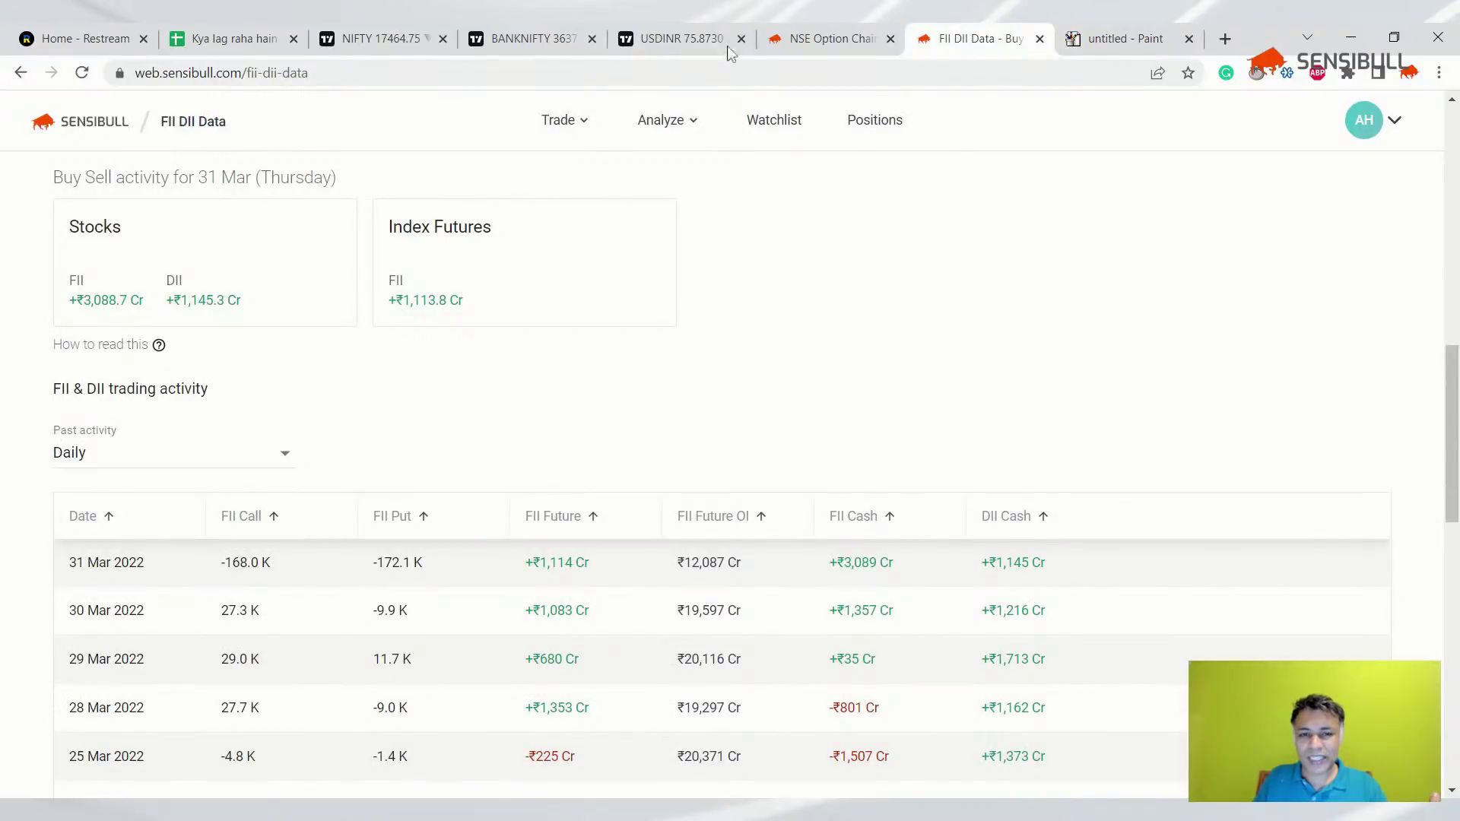
click(833, 31)
click(119, 30)
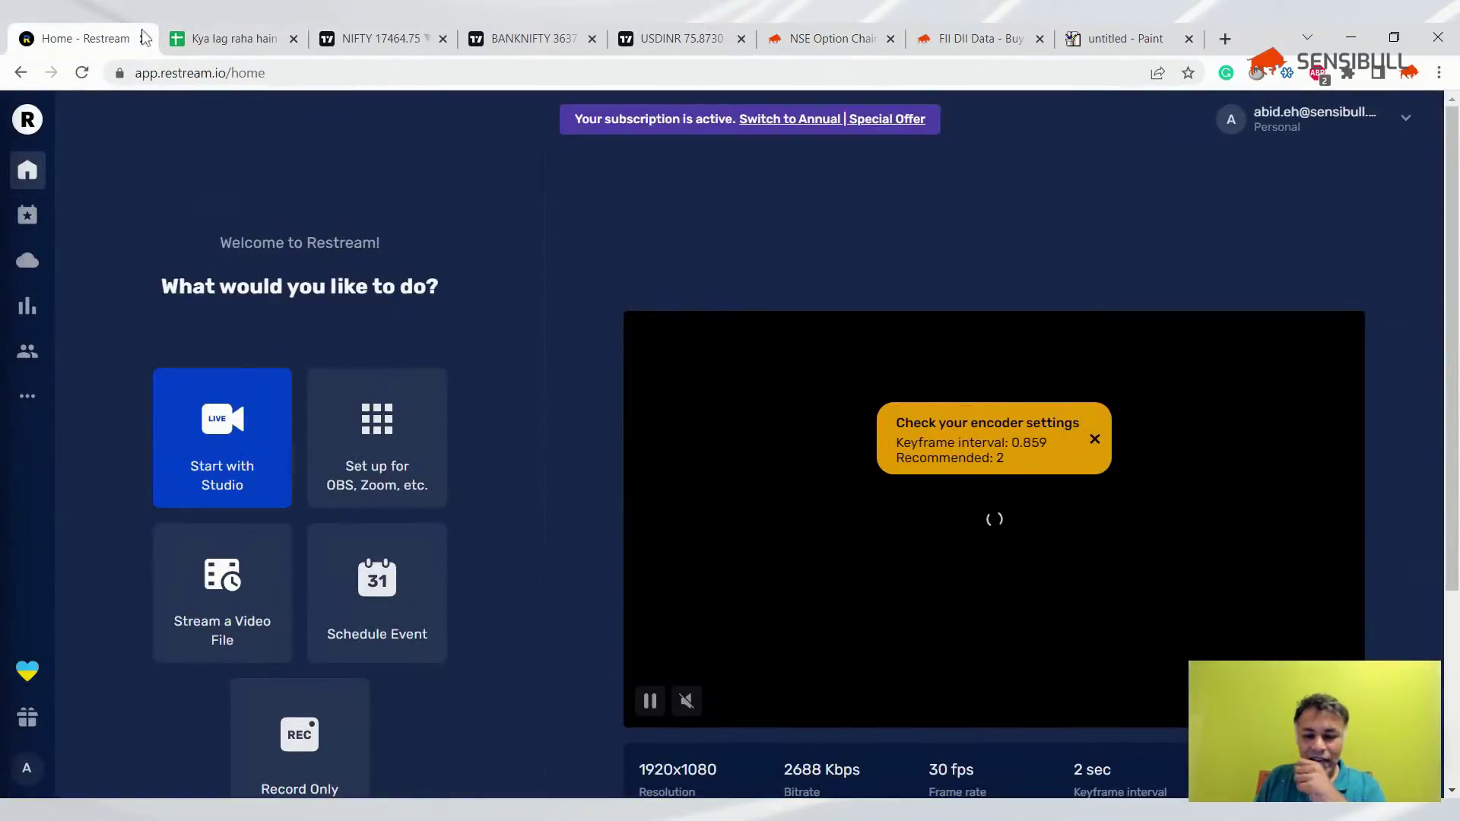
click(228, 36)
click(318, 35)
click(50, 36)
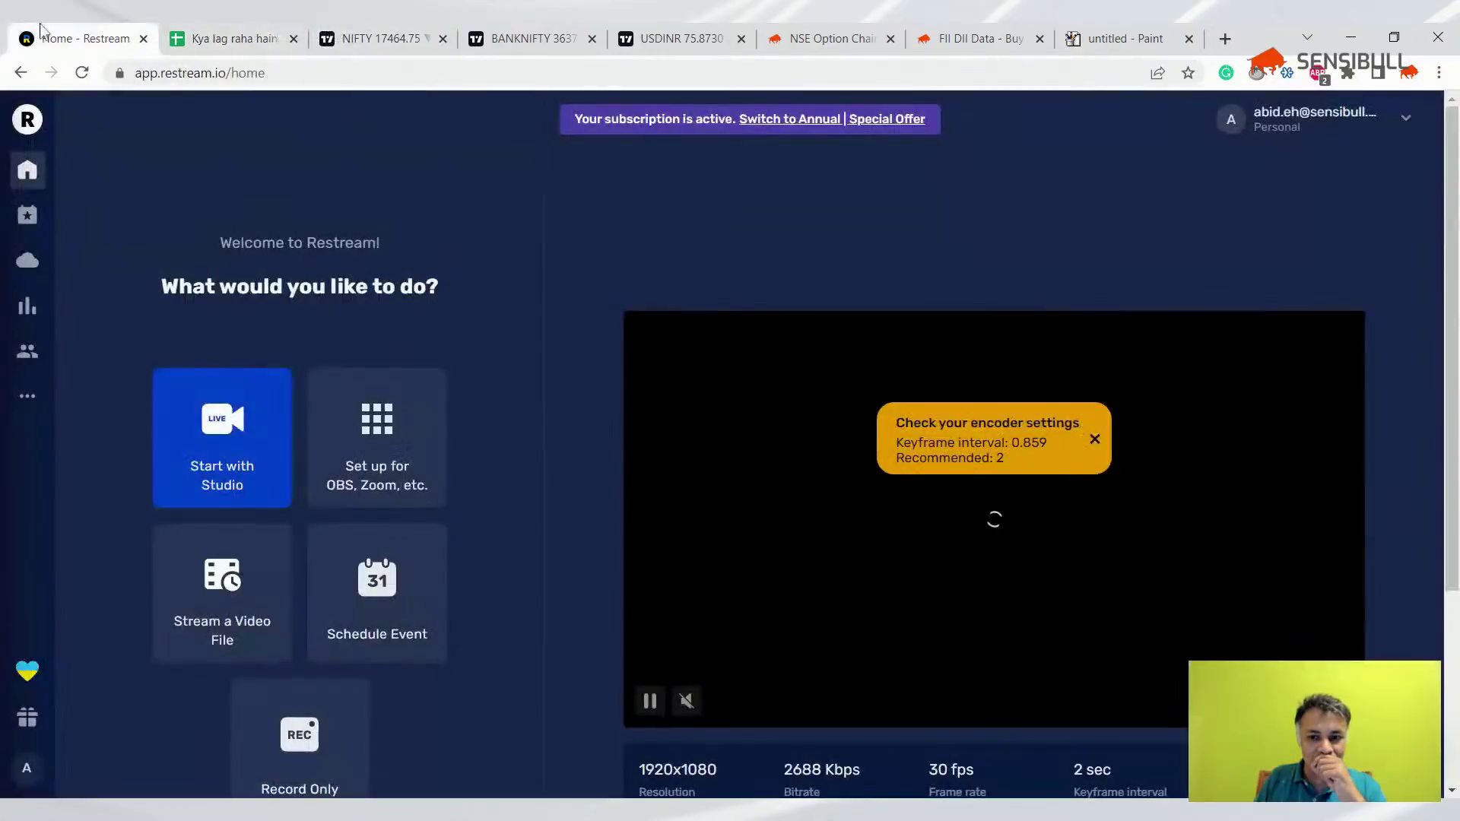
click(329, 42)
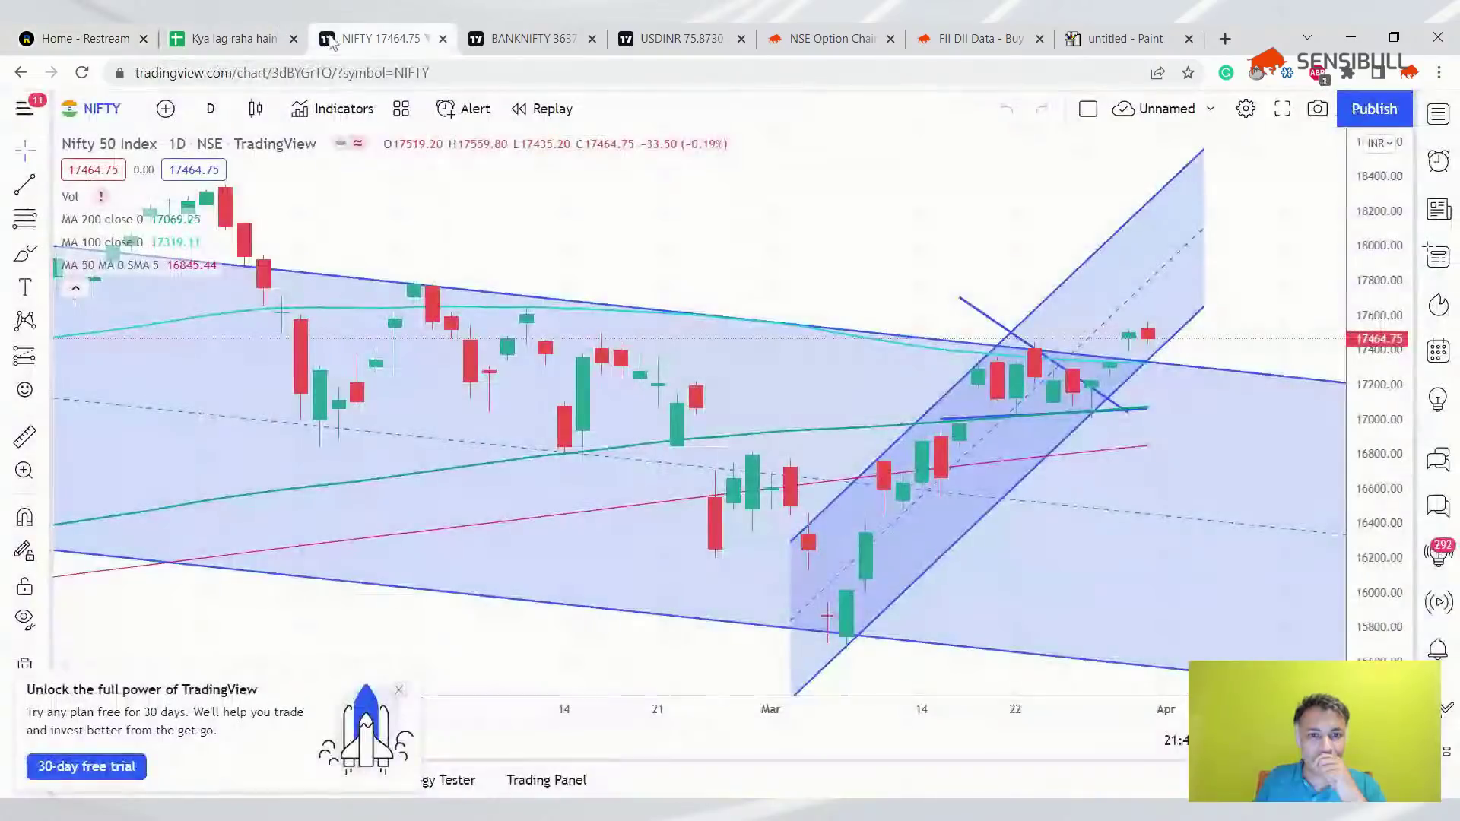
- Nudge the rising channel's upper-right end slightly lower on the NIFTY daily chart
click(1164, 344)
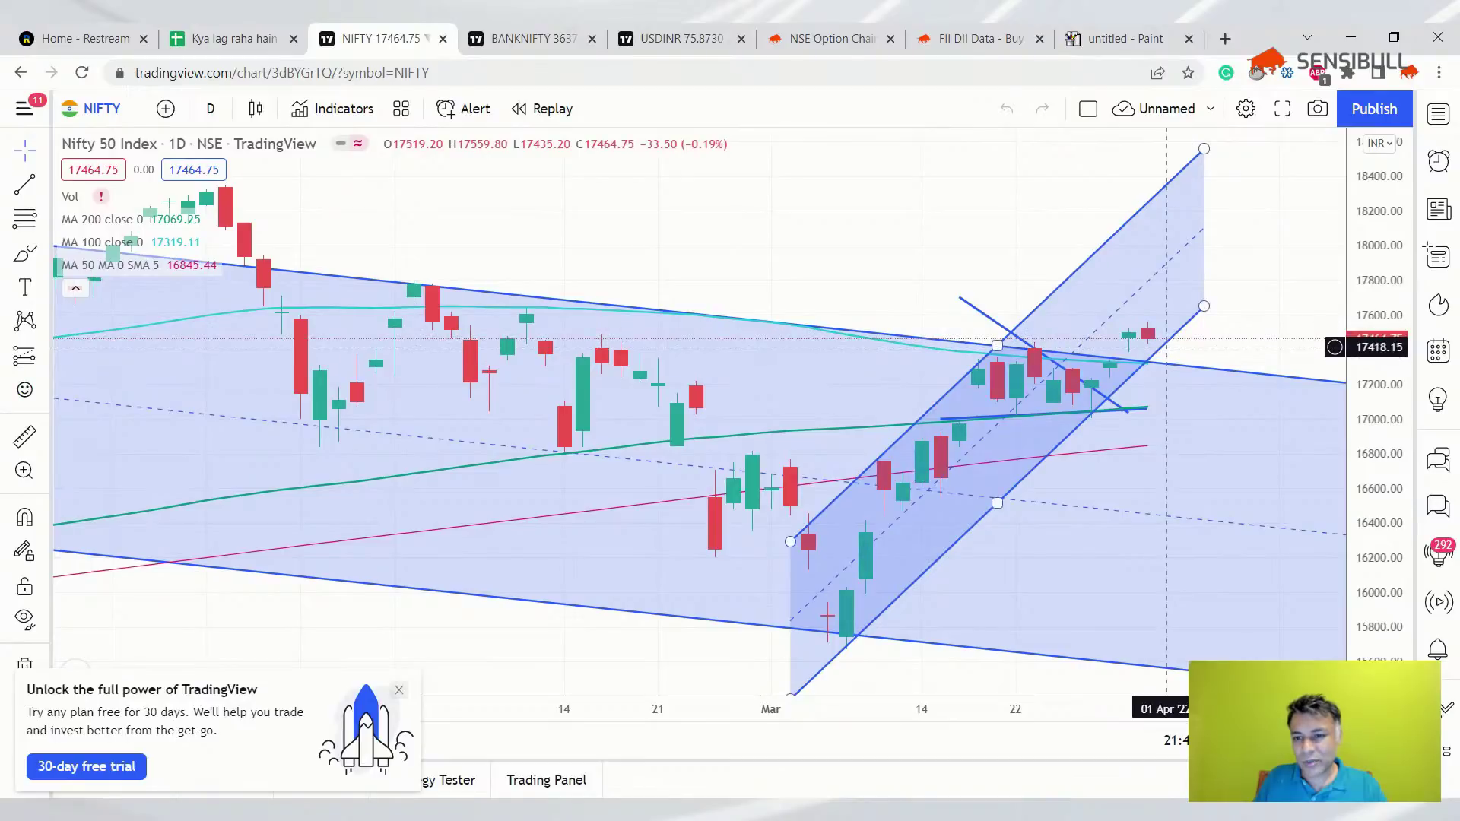
click(1178, 345)
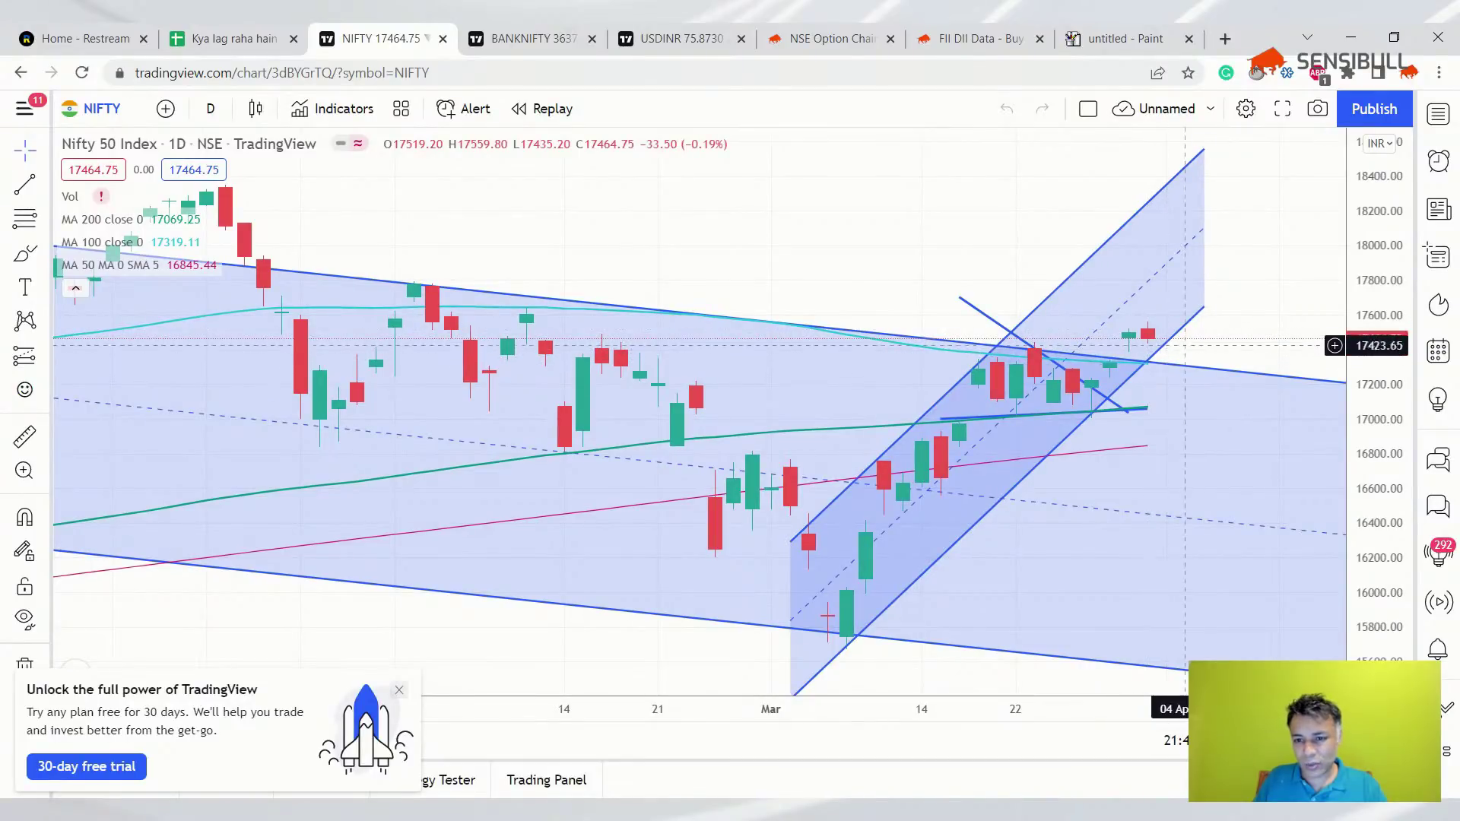
click(1203, 308)
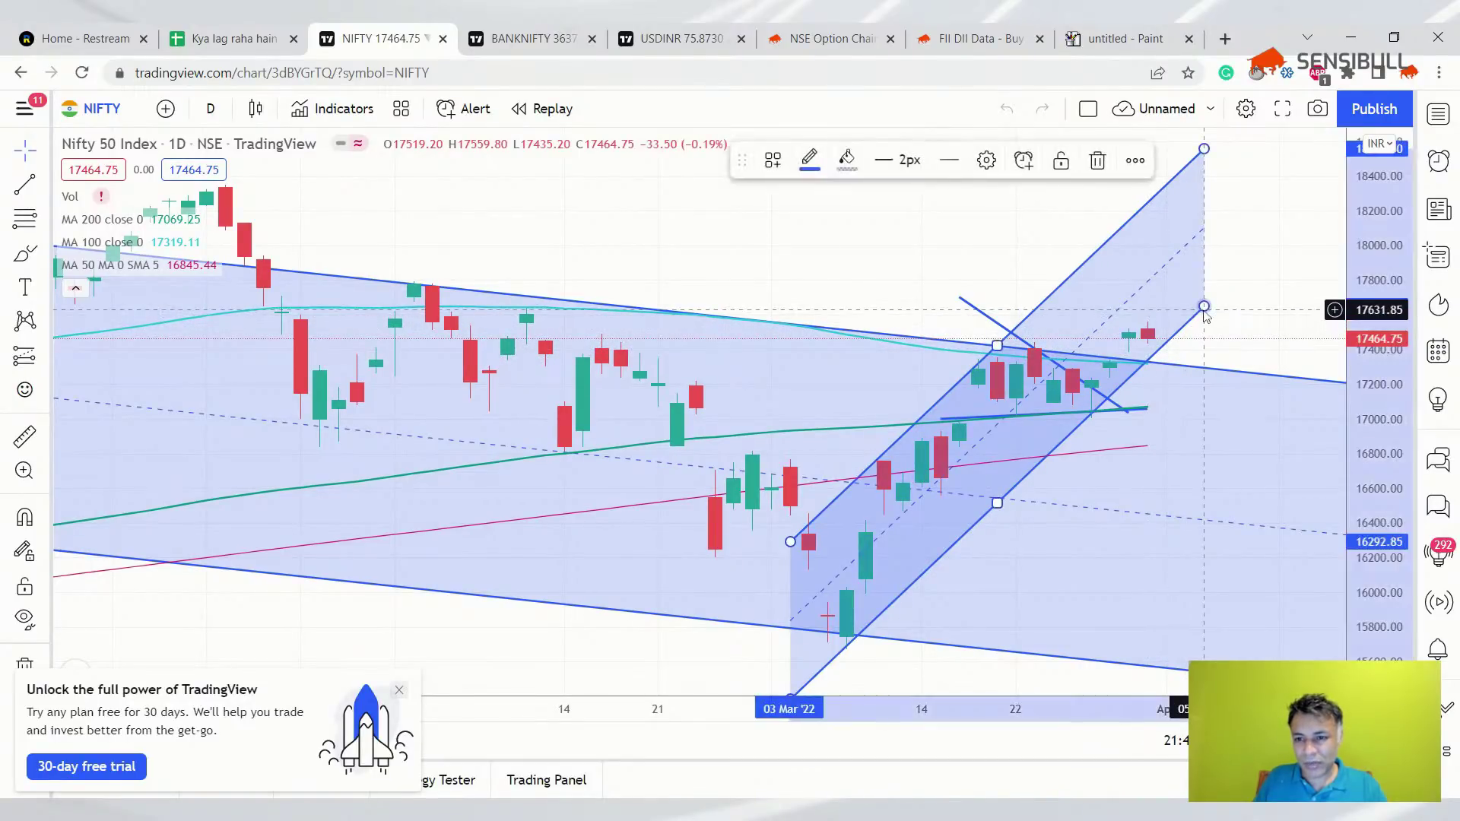
drag(1203, 307, 1204, 316)
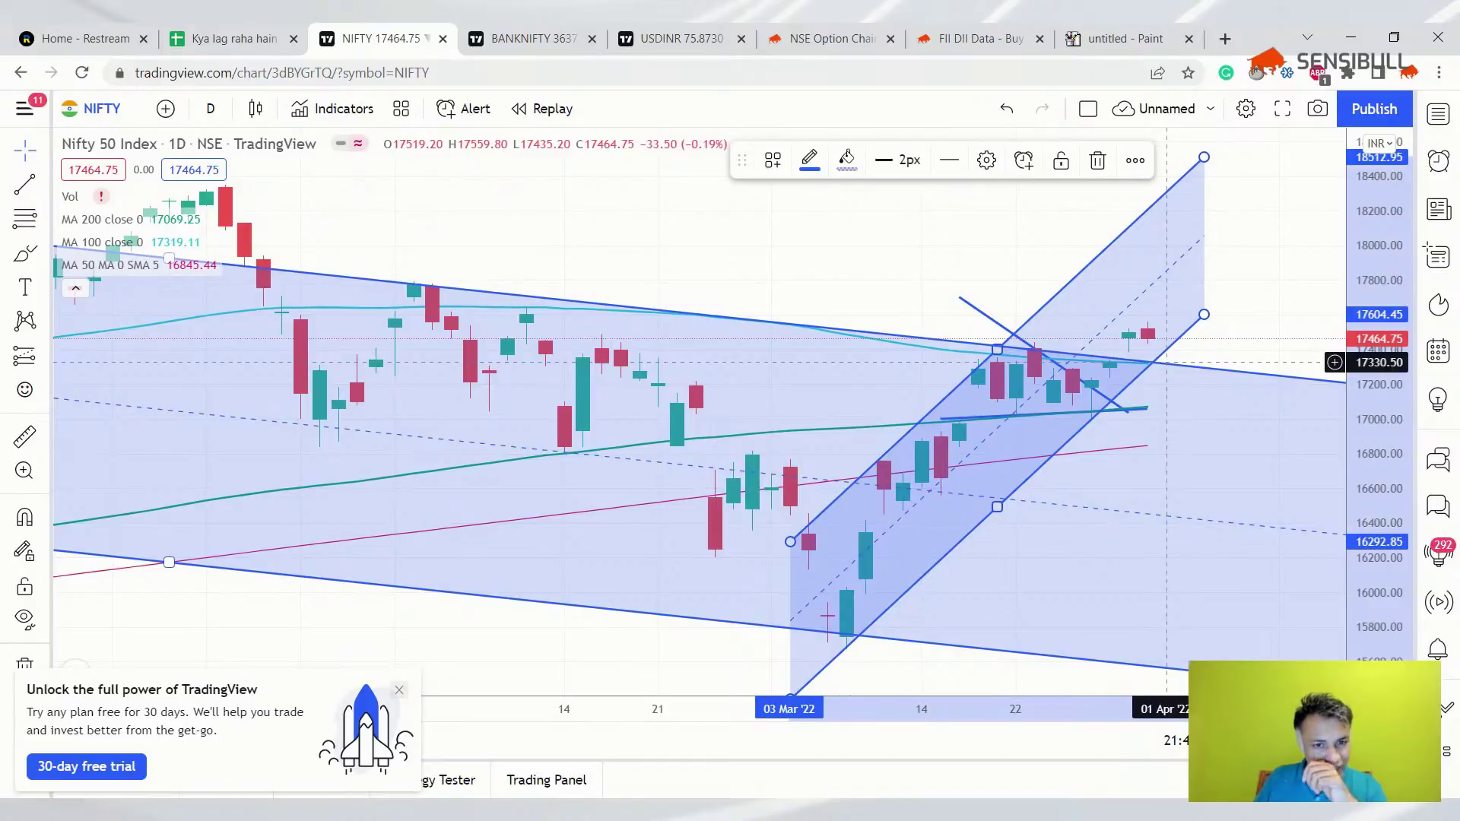
- Bring up the Nifty Bank daily chart for review
click(532, 38)
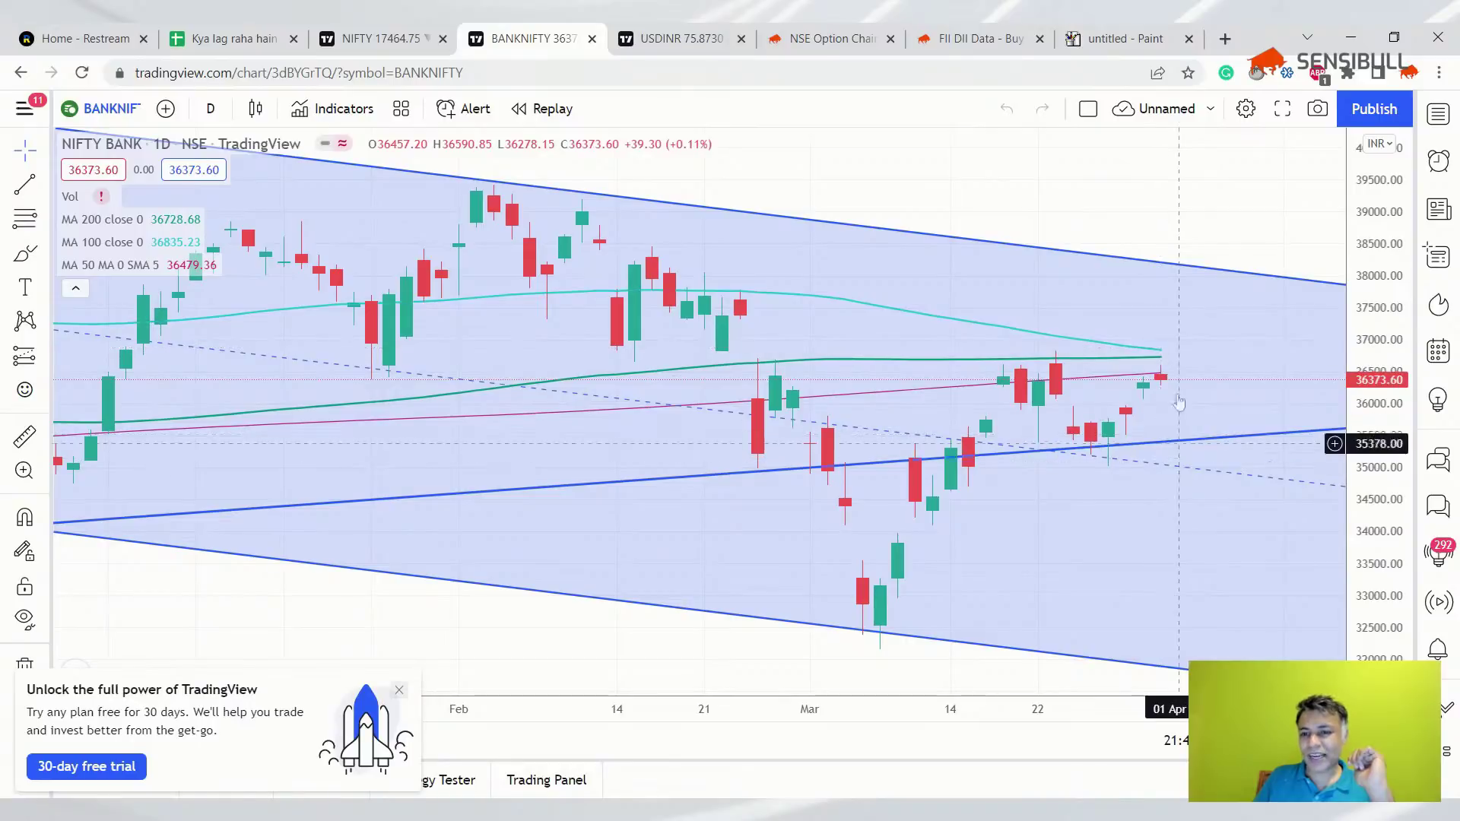
- Zoom the USD/INR chart, recheck the NIFTY and Bank Nifty charts, then return to the spreadsheet
click(677, 38)
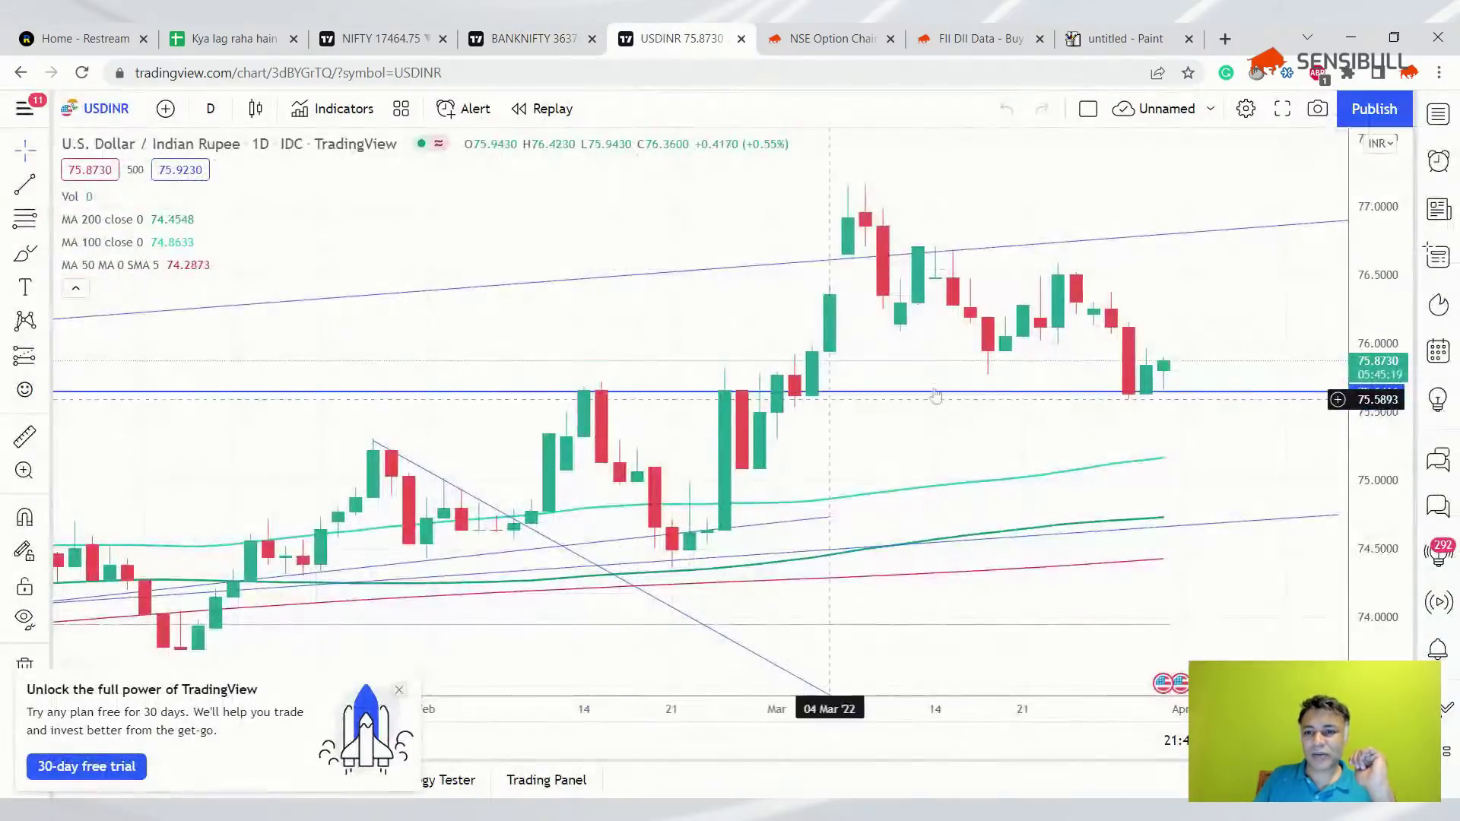
scroll(995, 389, down, 1)
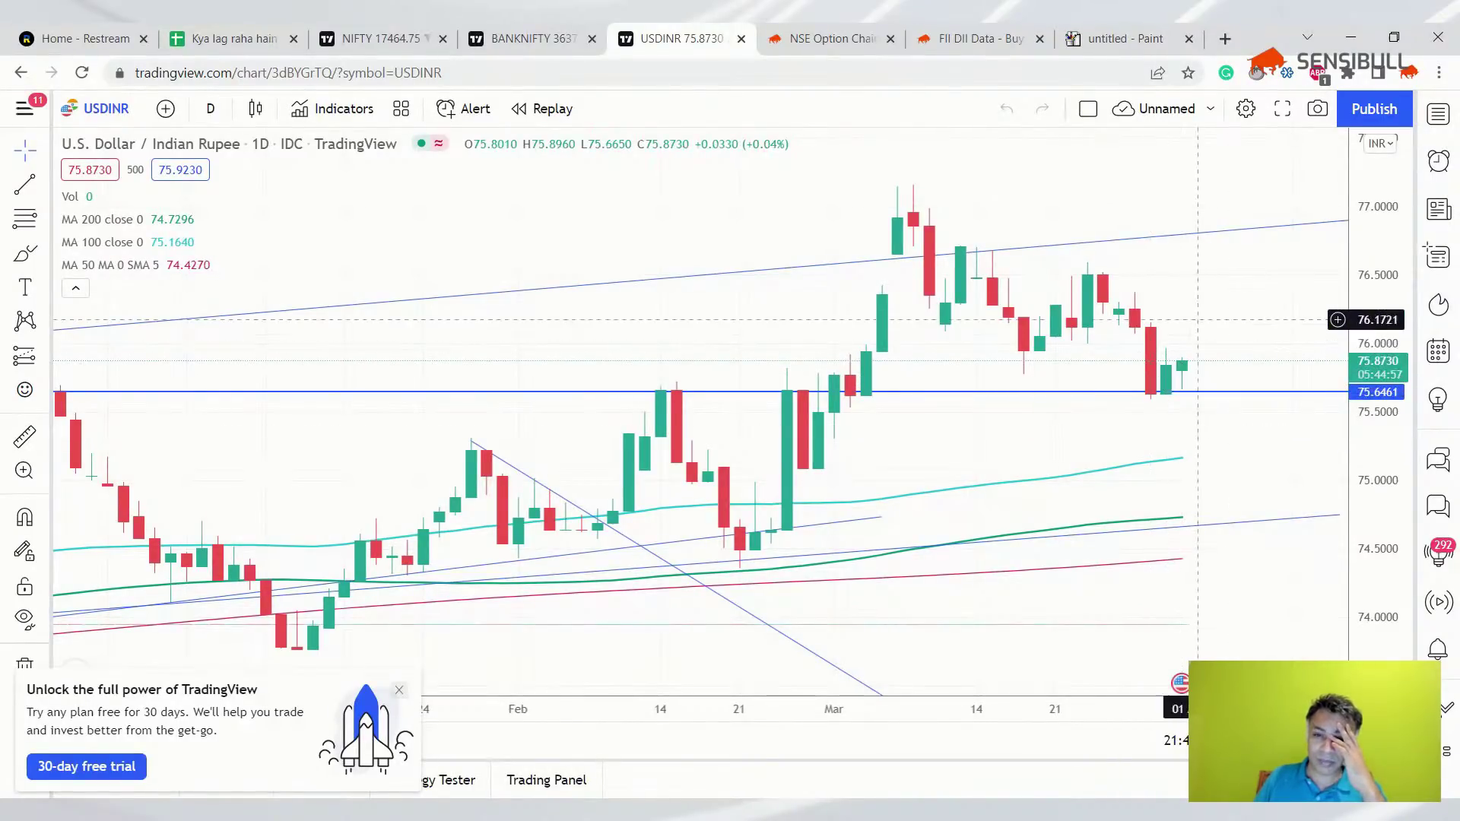
click(372, 31)
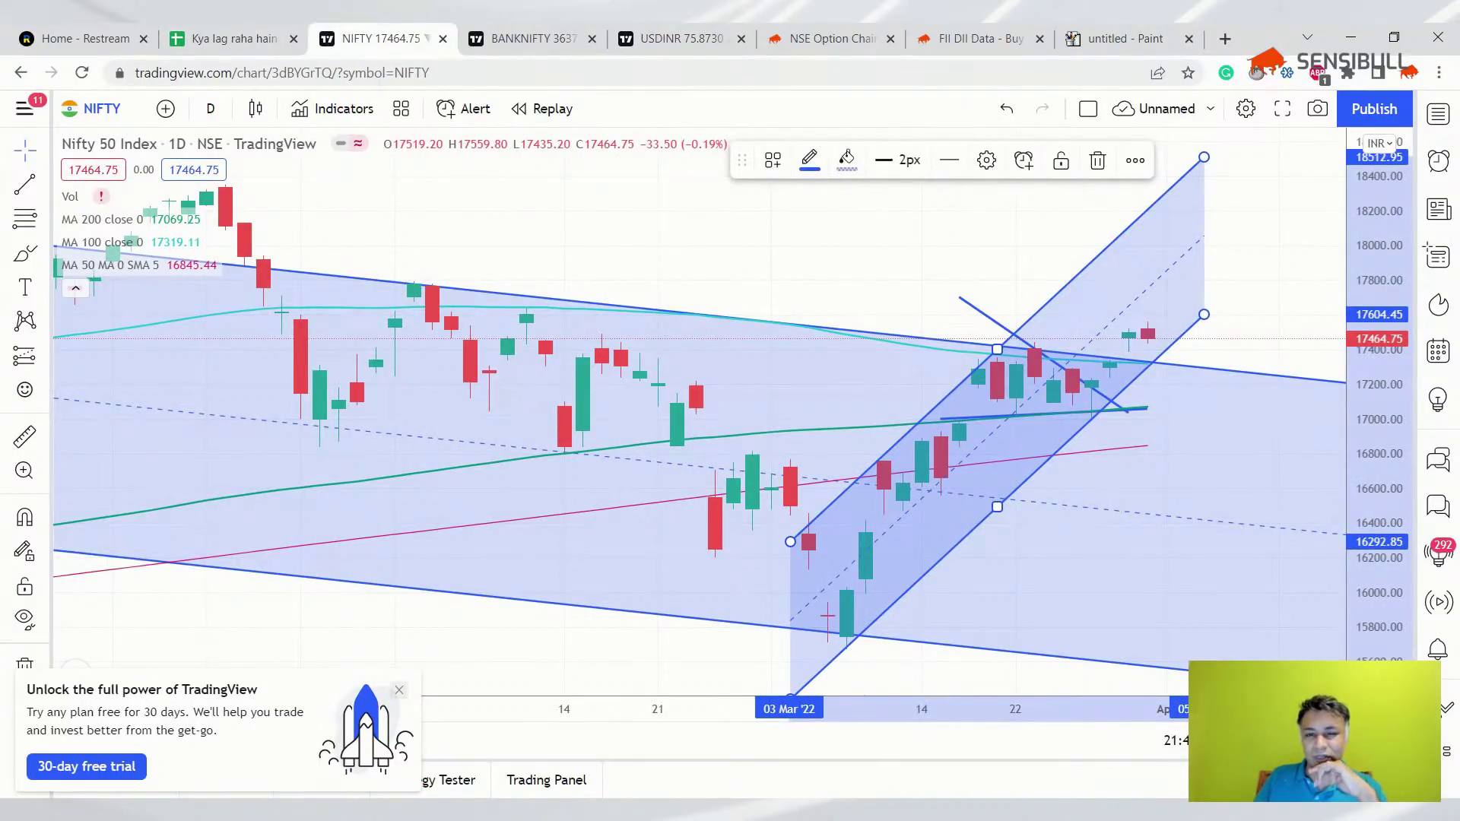
click(532, 38)
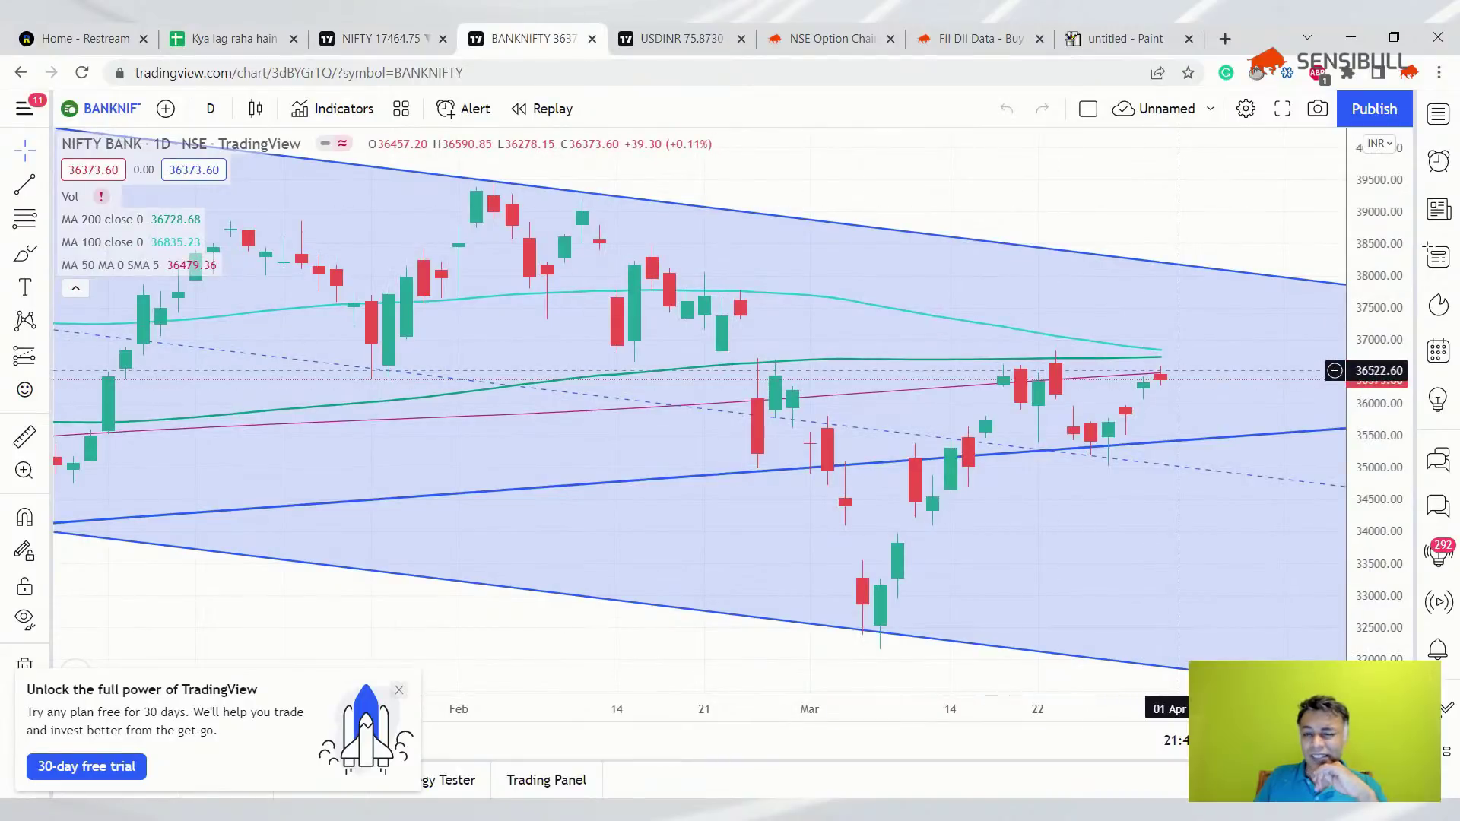
click(226, 34)
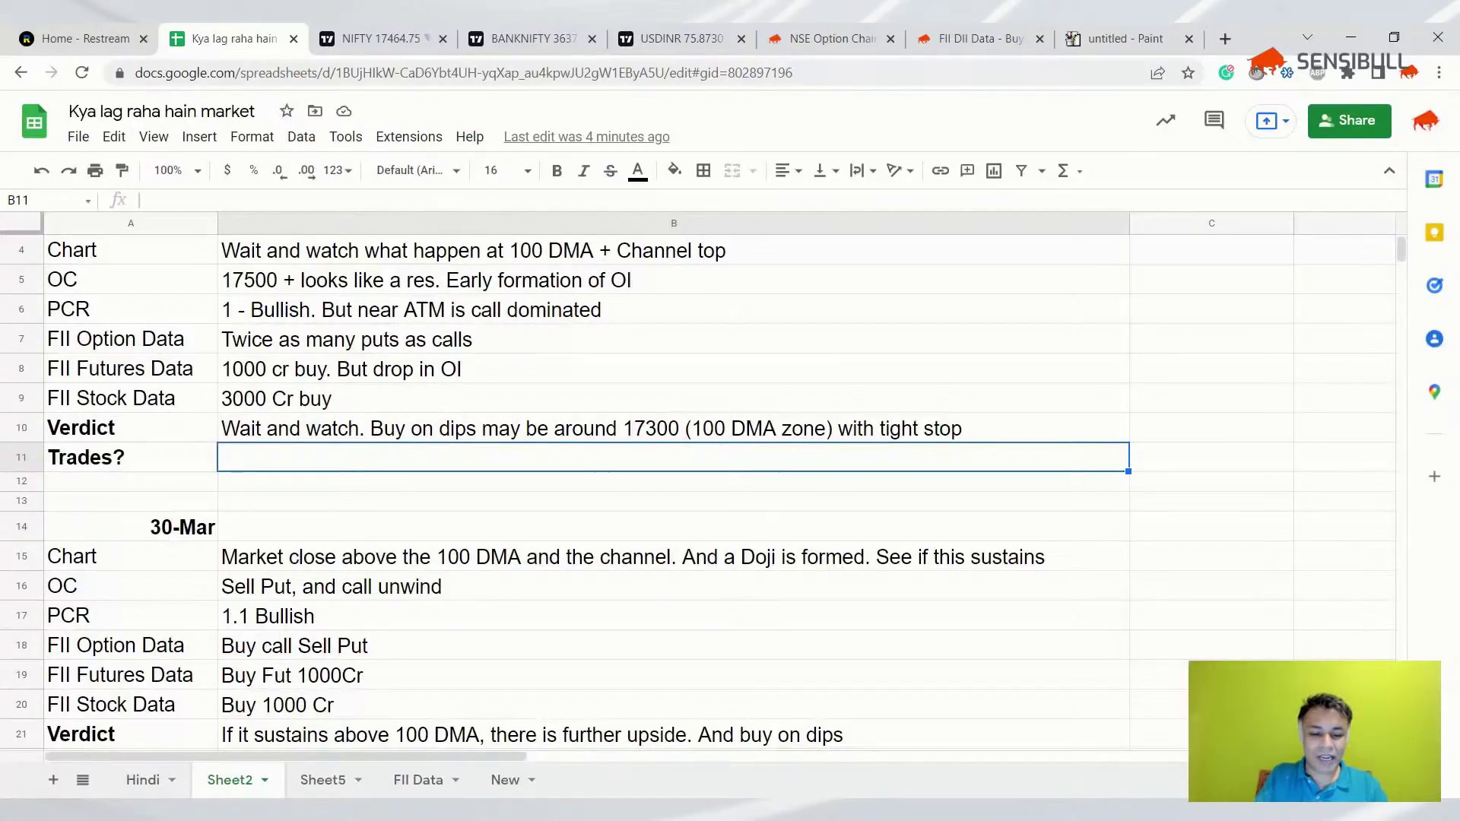
- Enter 'Sell calls, sell strangles' as the Trades? entry in B11
text(Sel)
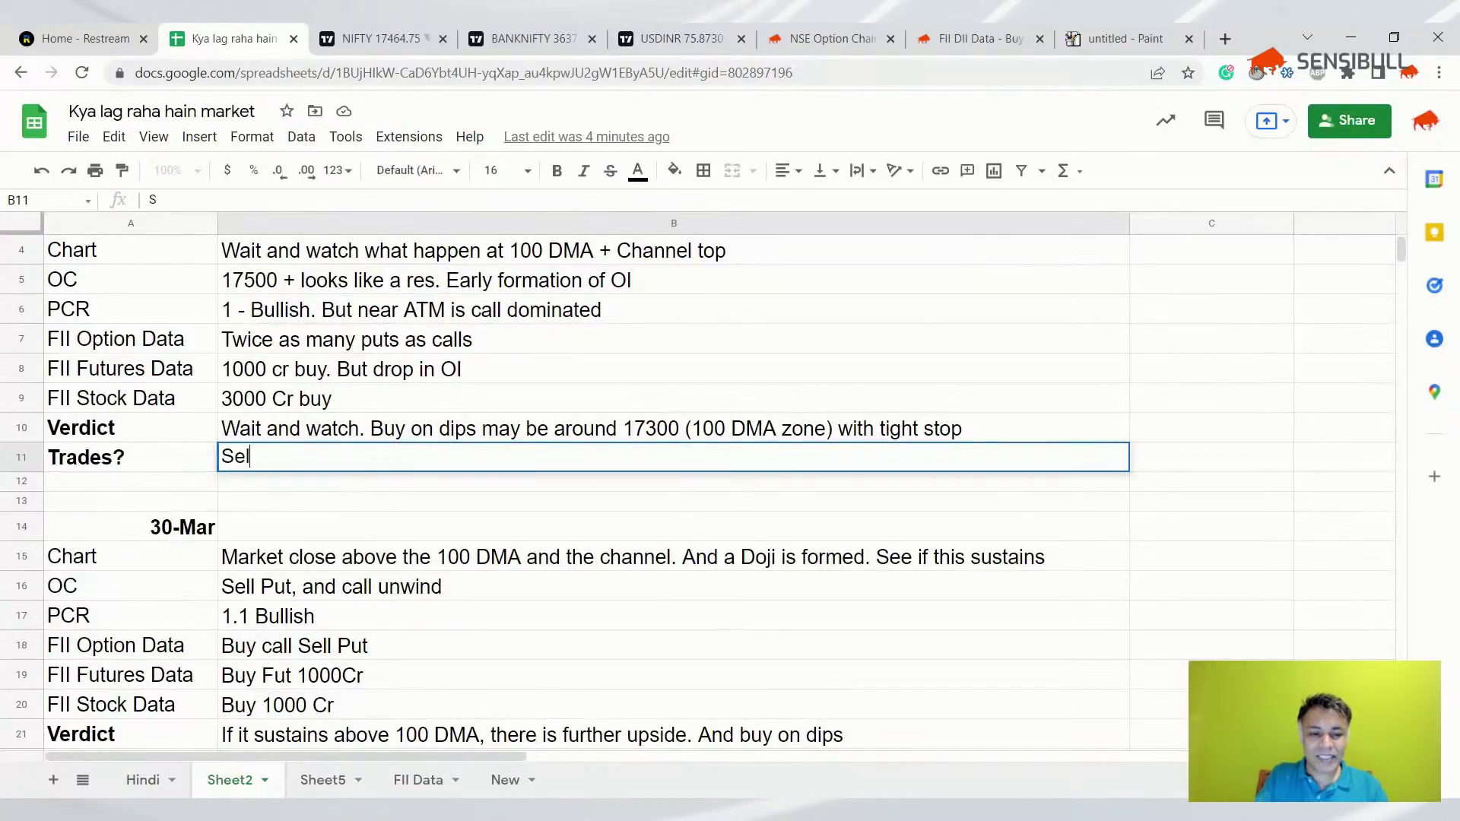
text(l calls, sell stra)
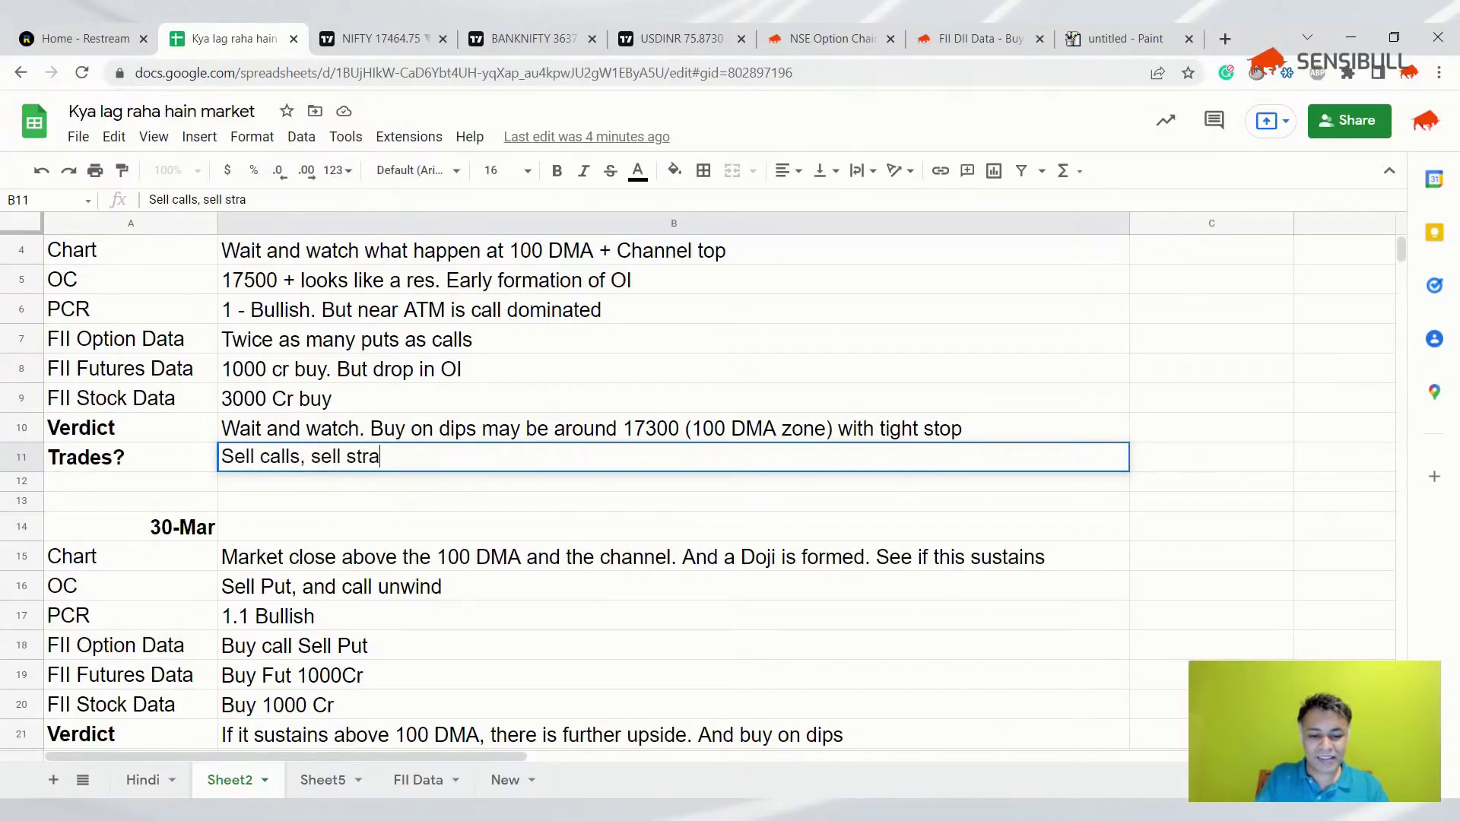
text(ngles)
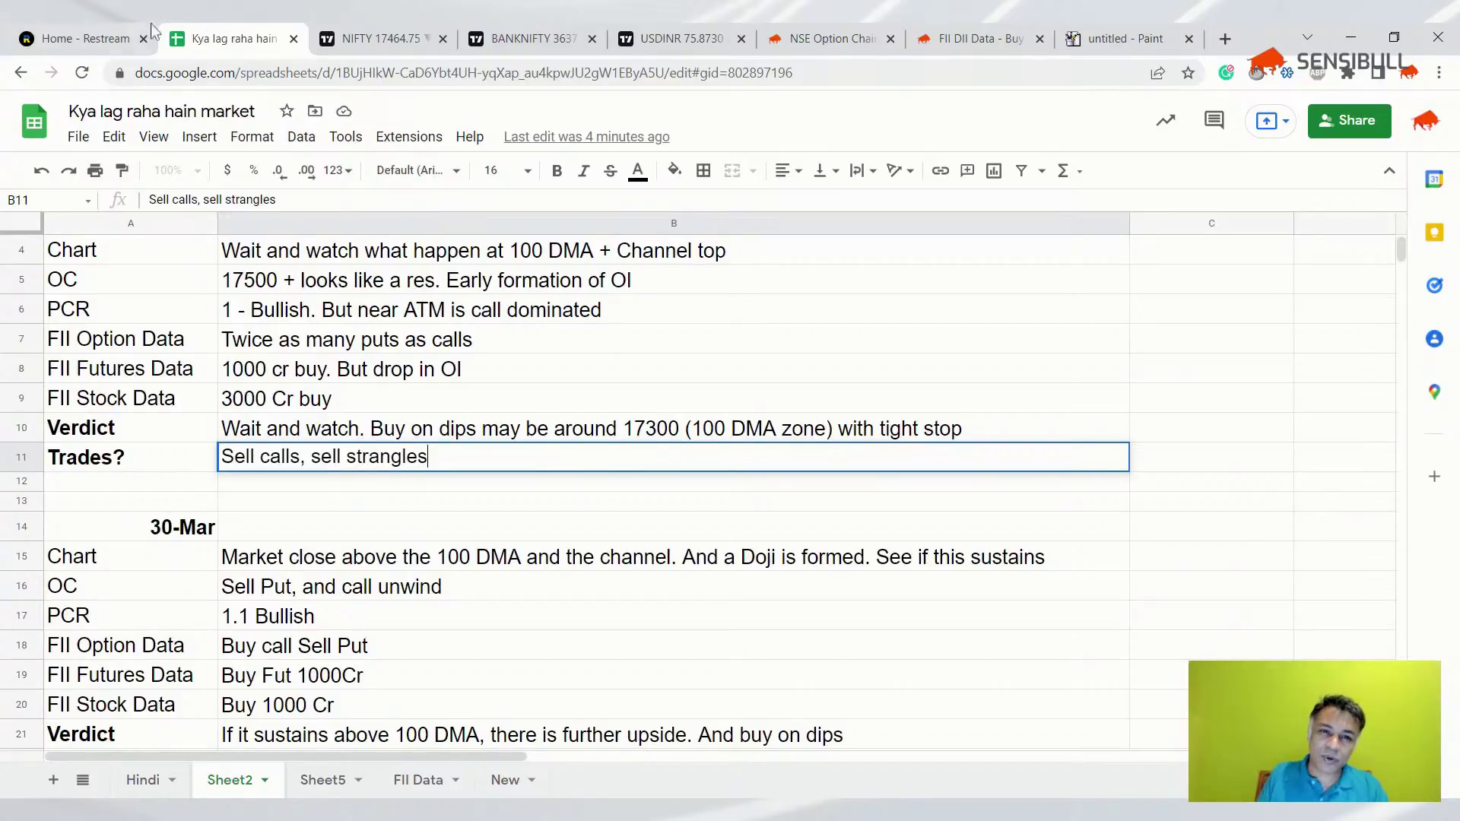
click(425, 40)
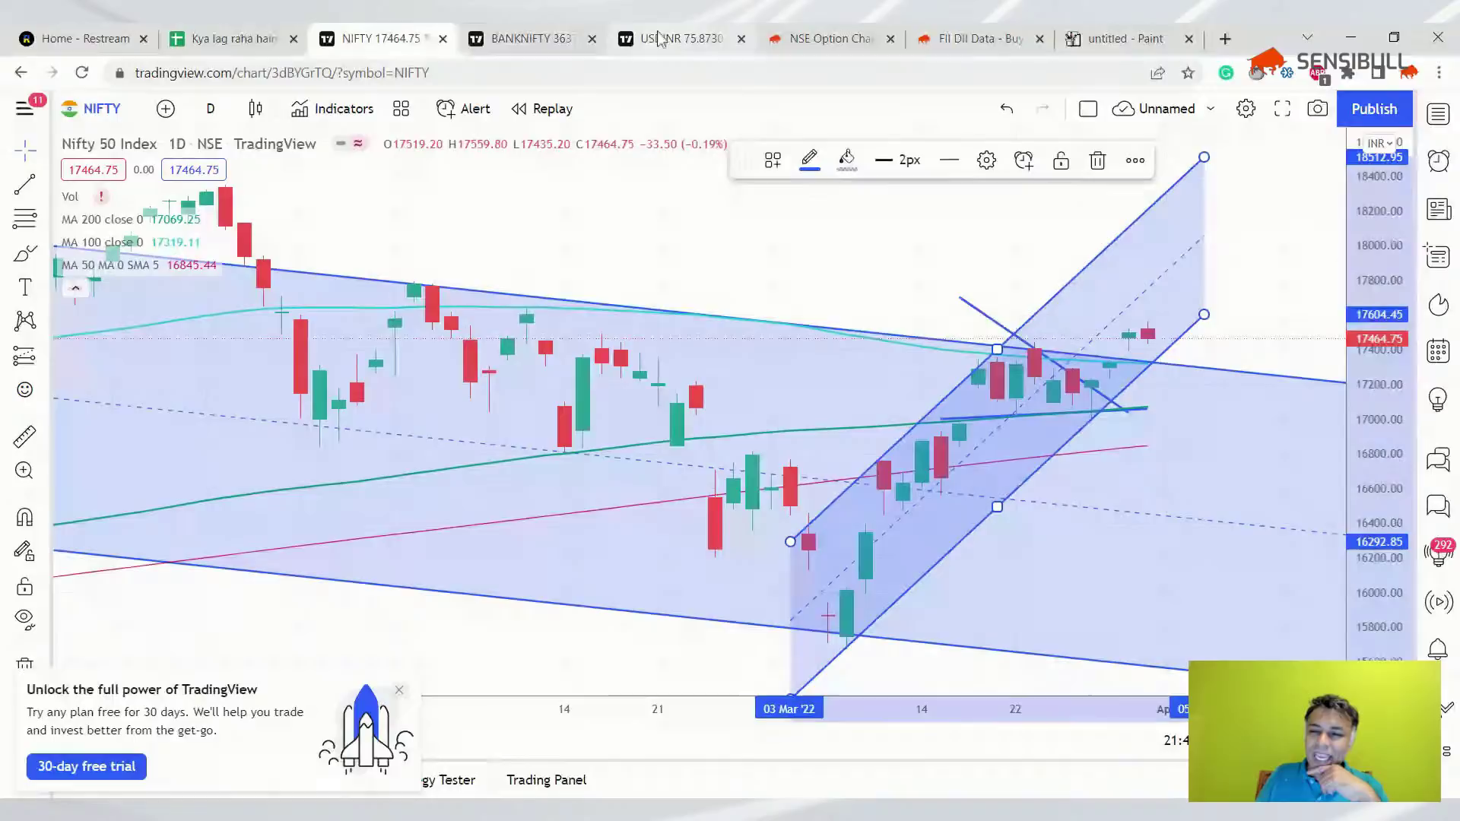
- Enter the note 'Market might be on pause/ sideways for the next coupkele of days. Slight bias on a dip'
click(130, 34)
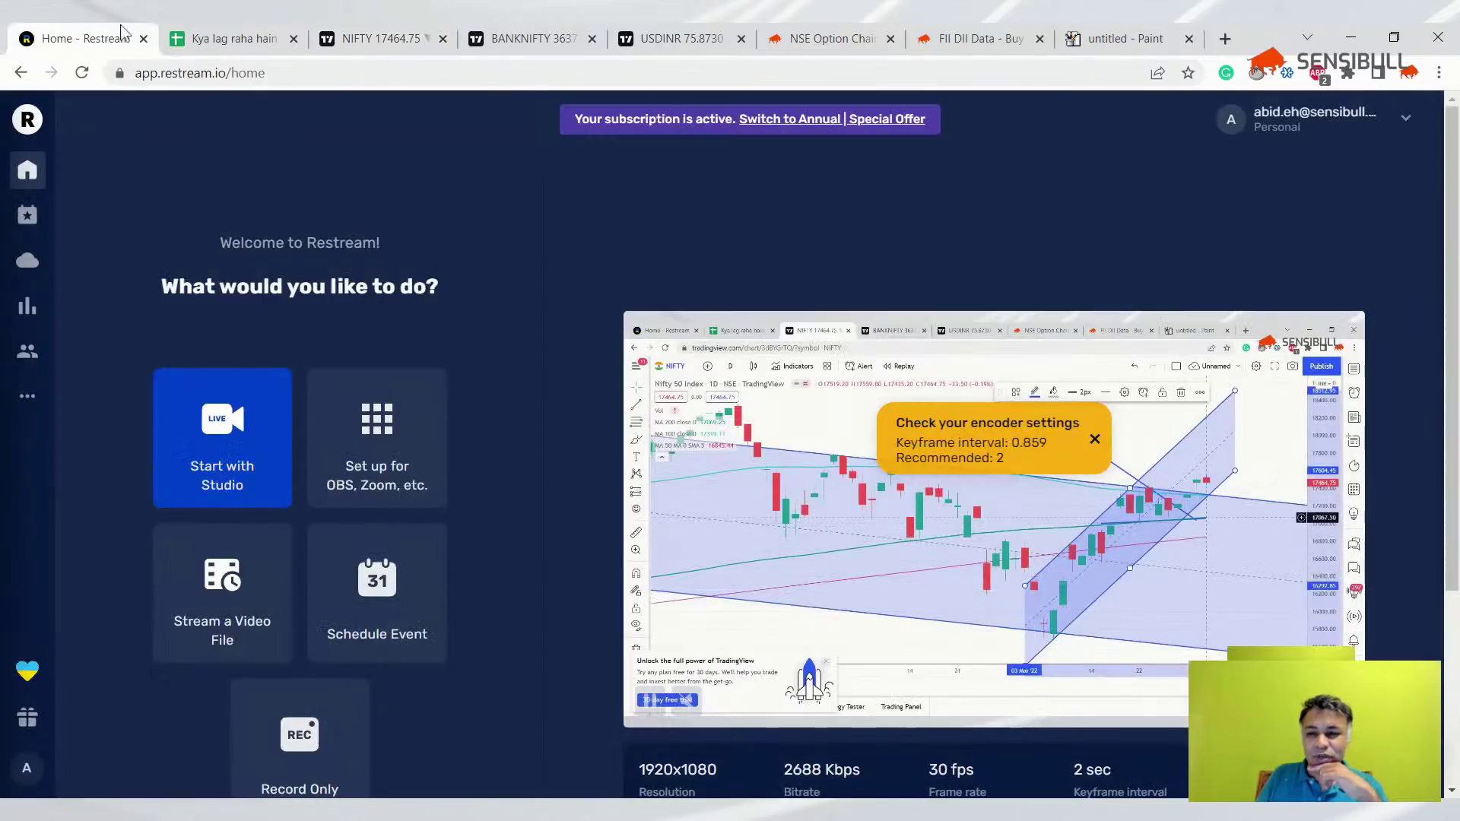
click(428, 31)
click(524, 35)
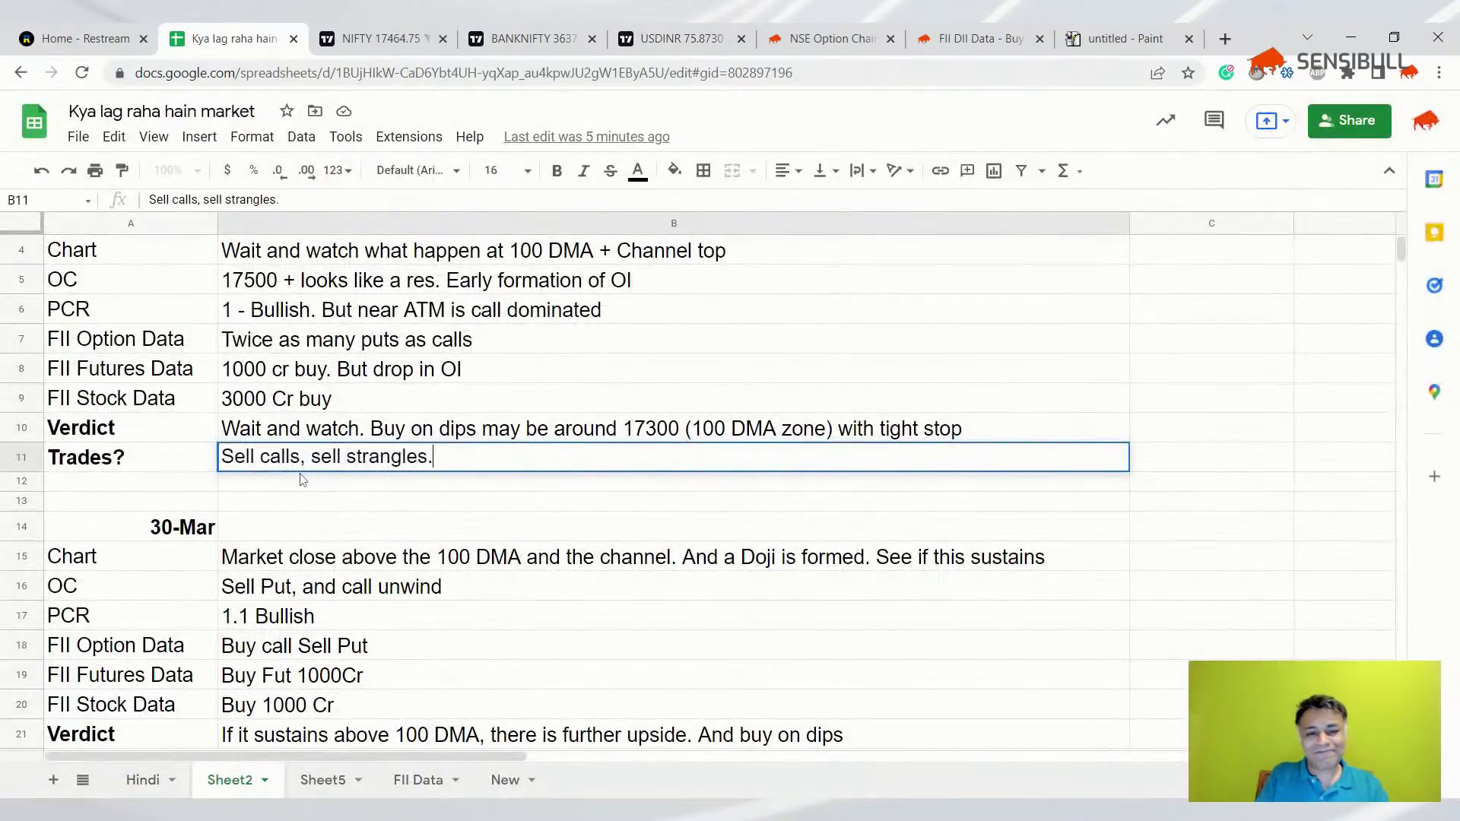
text(Marke)
key(BackSpace)
key(BackSpace)
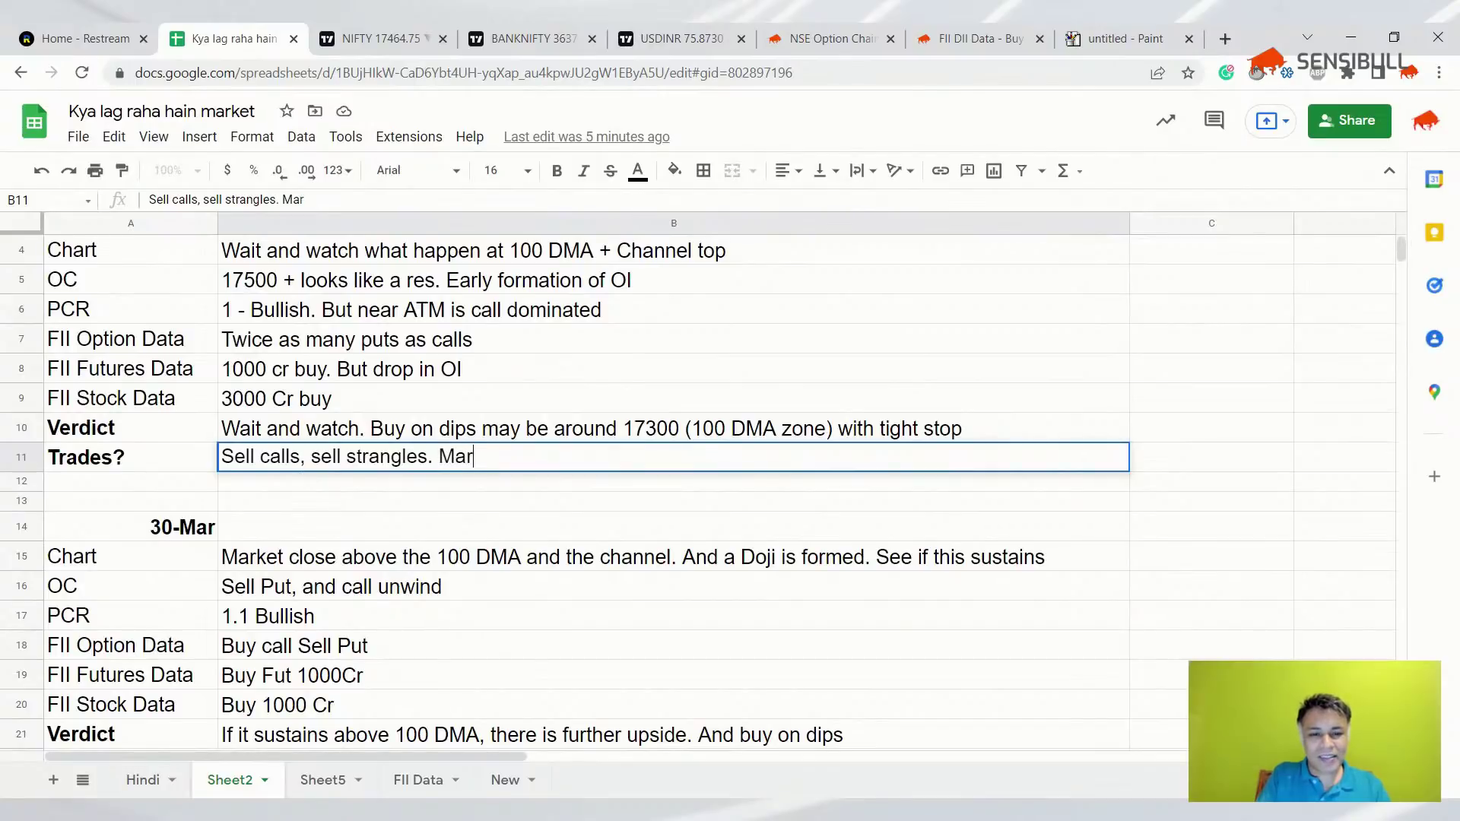
text(ket might b)
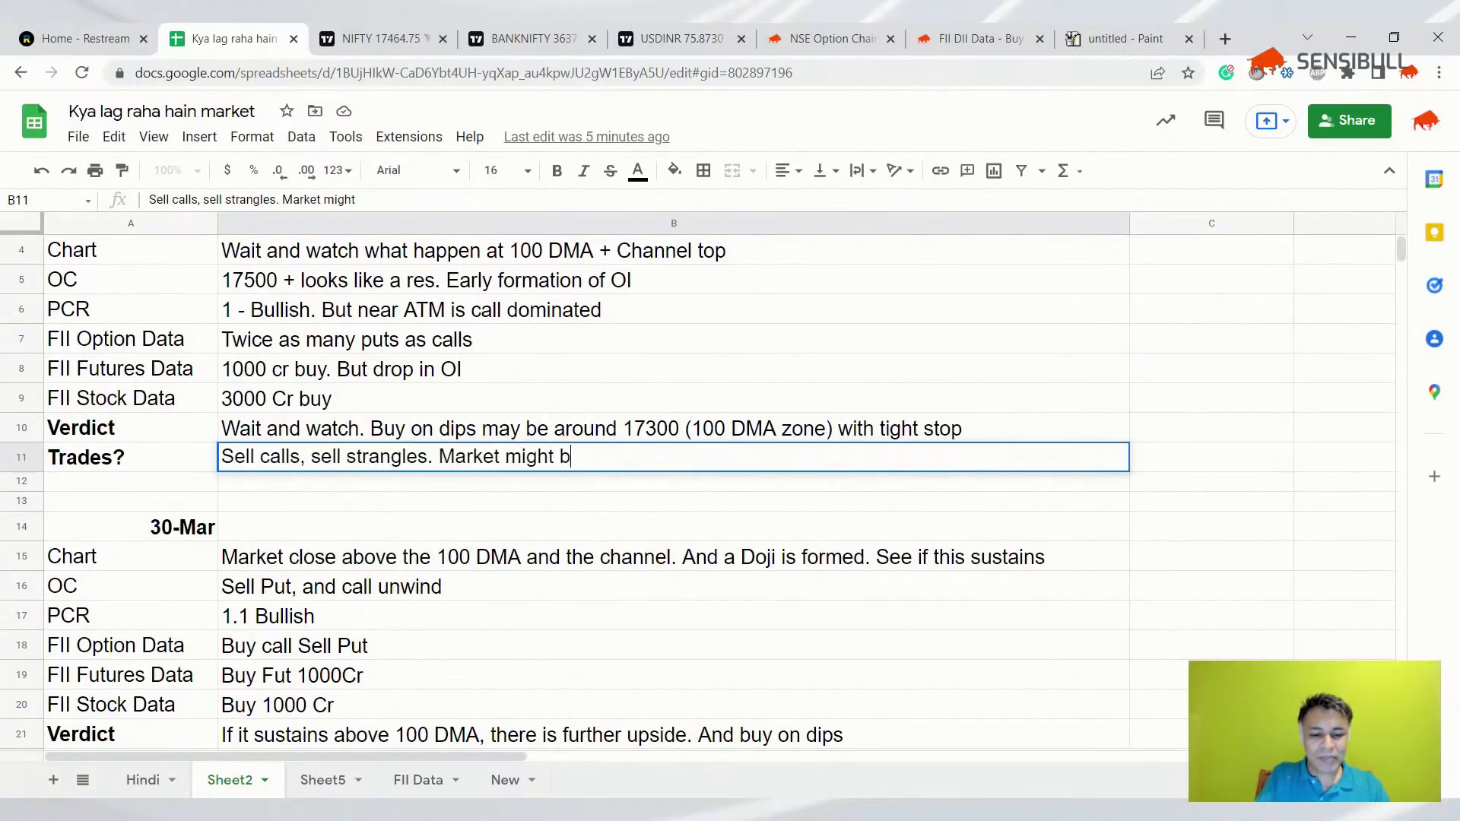
text(e on pause/ sid)
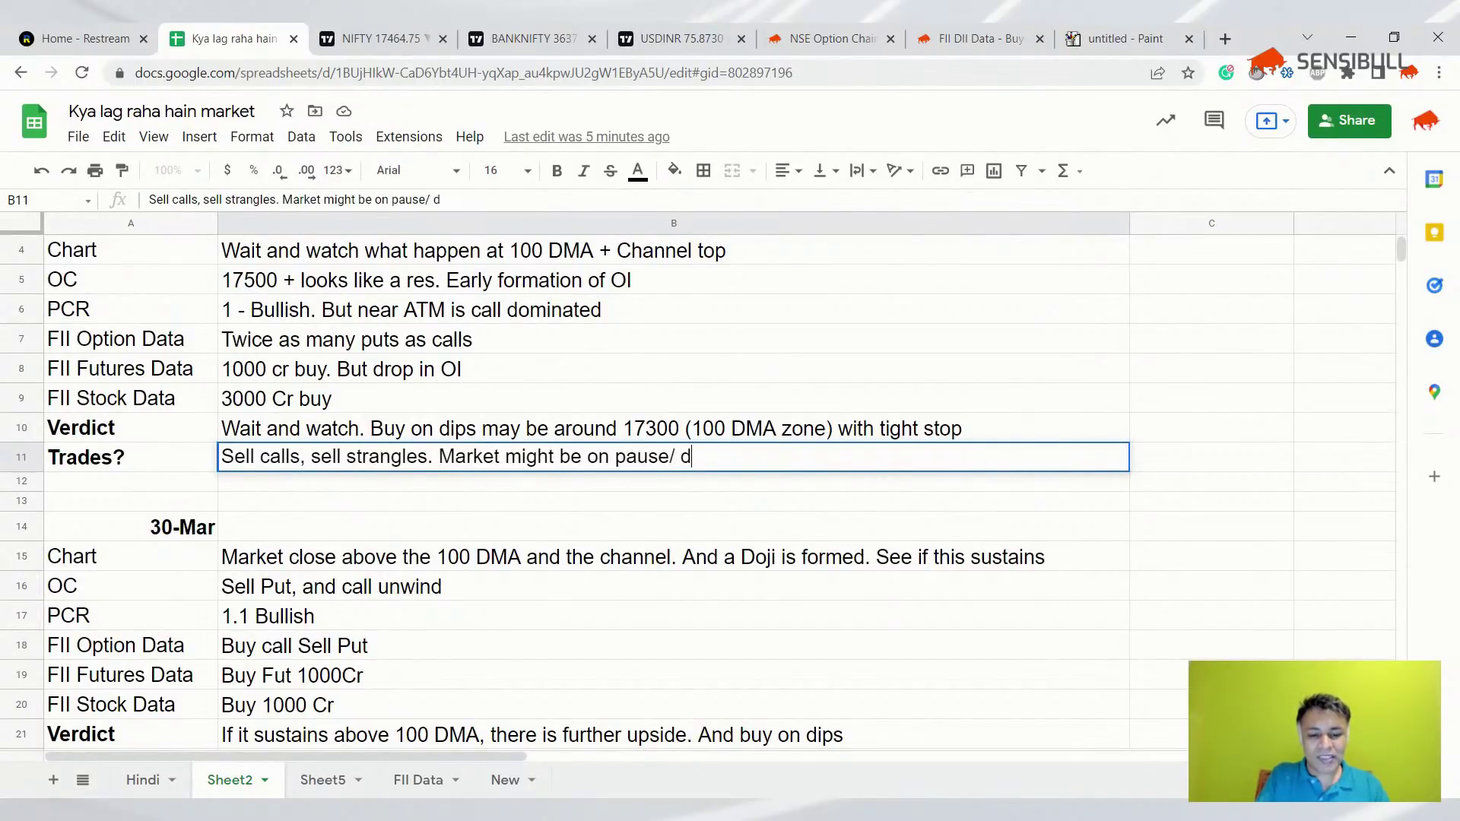
text(eways for )
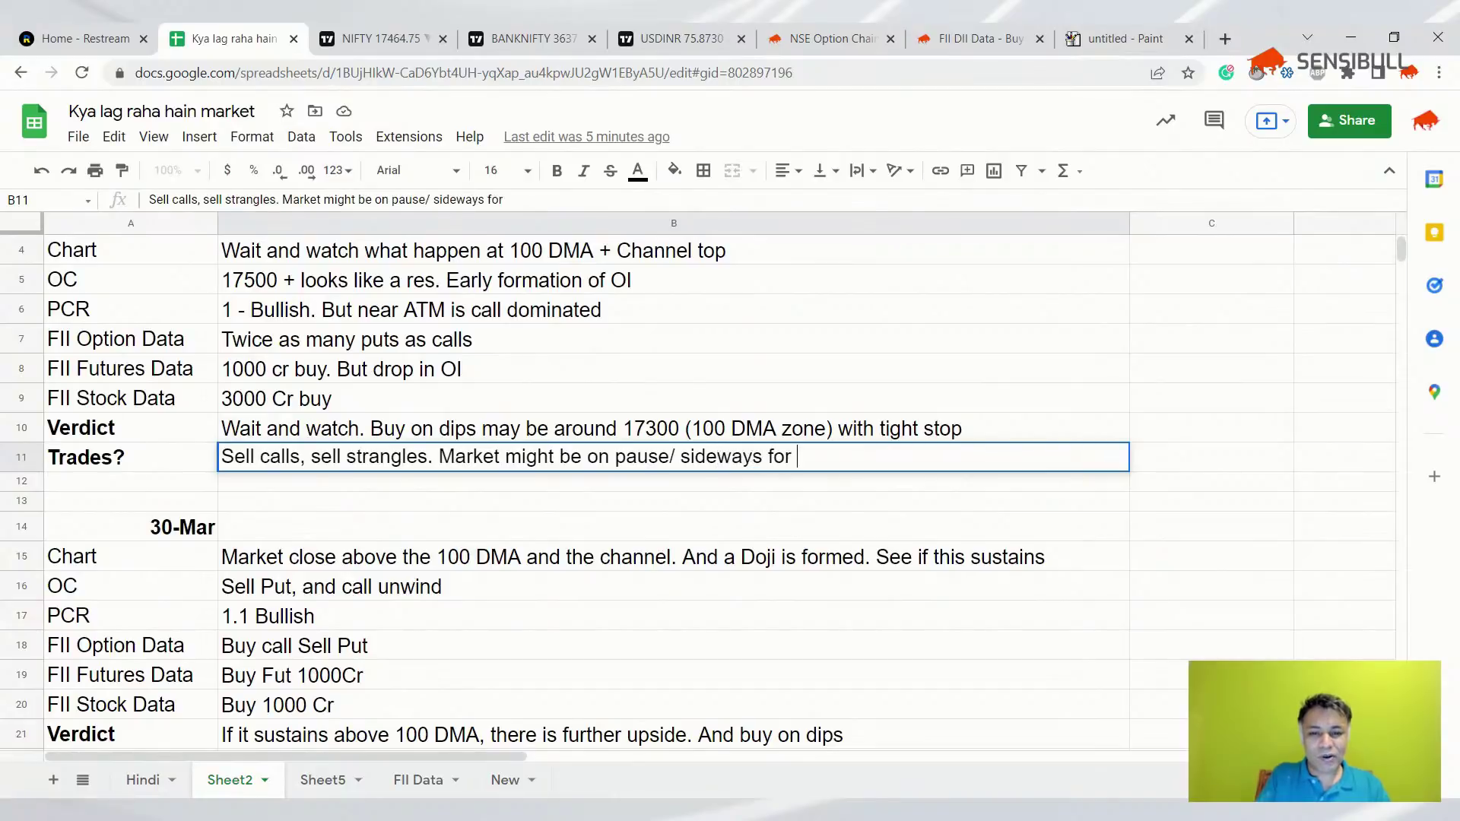
text(the next coupke)
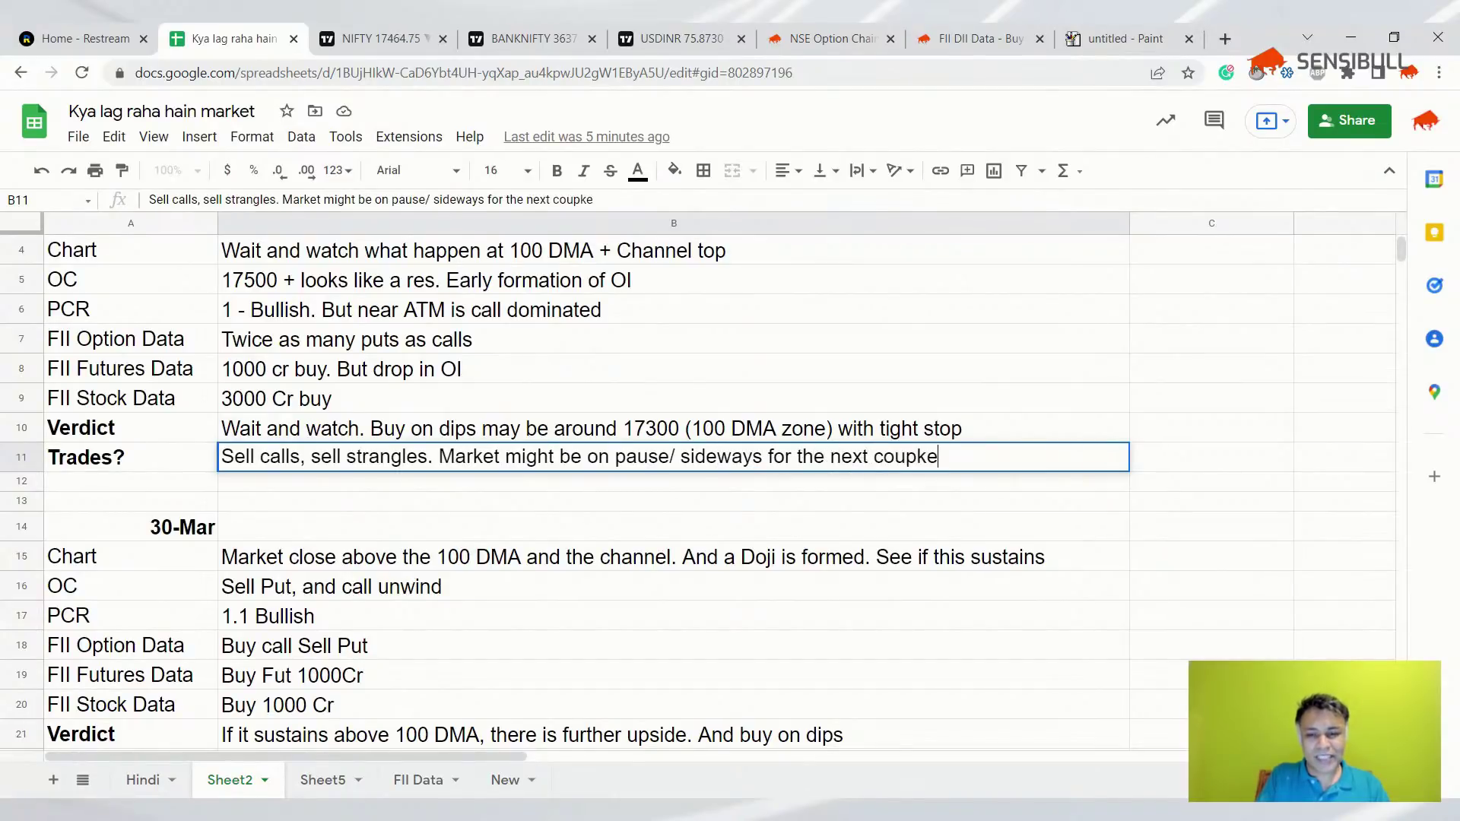
key(BackSpace)
key(BackSpace)
text(le of days. Slight )
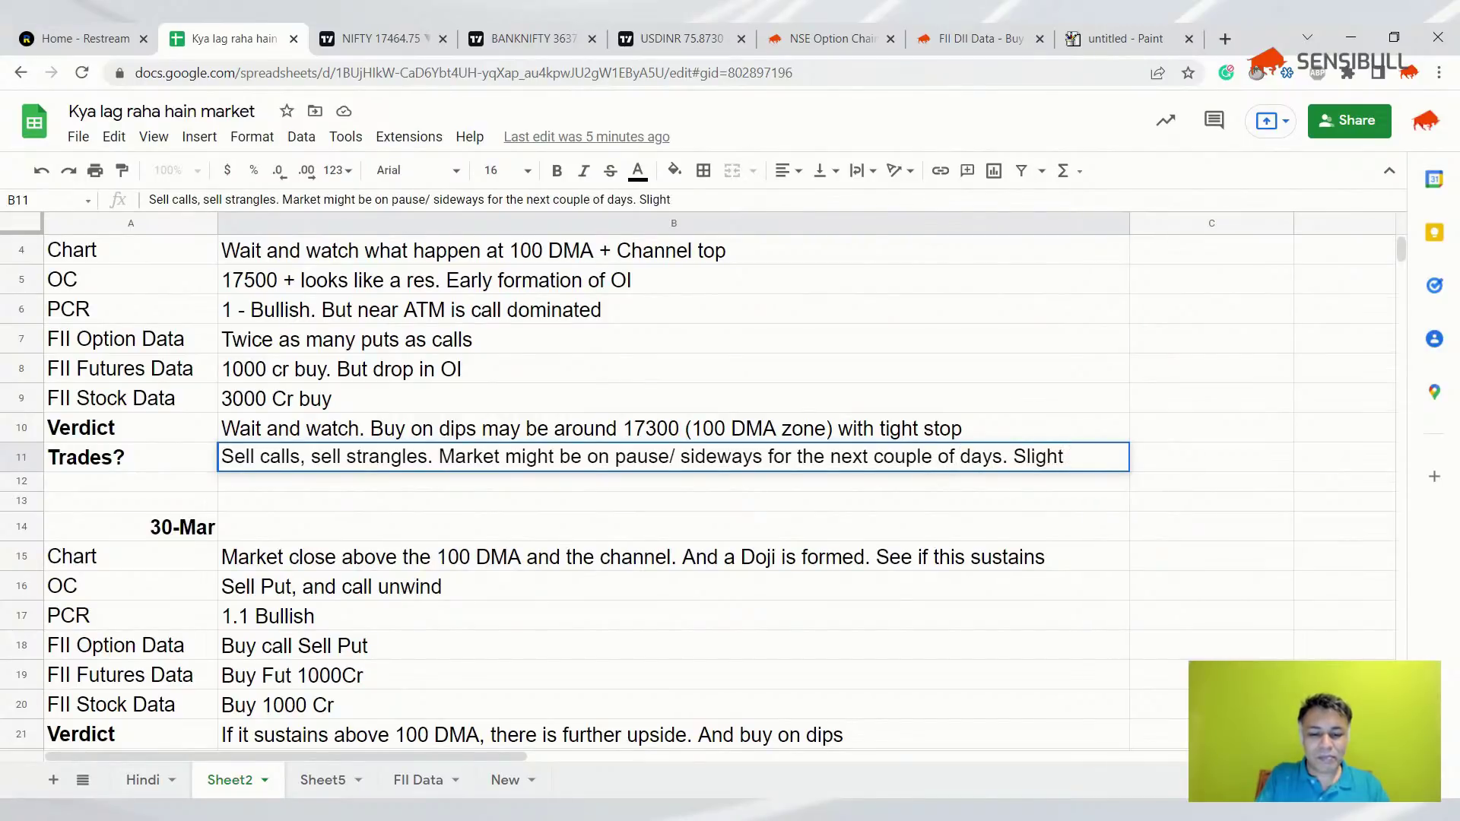
text(bias on a dip)
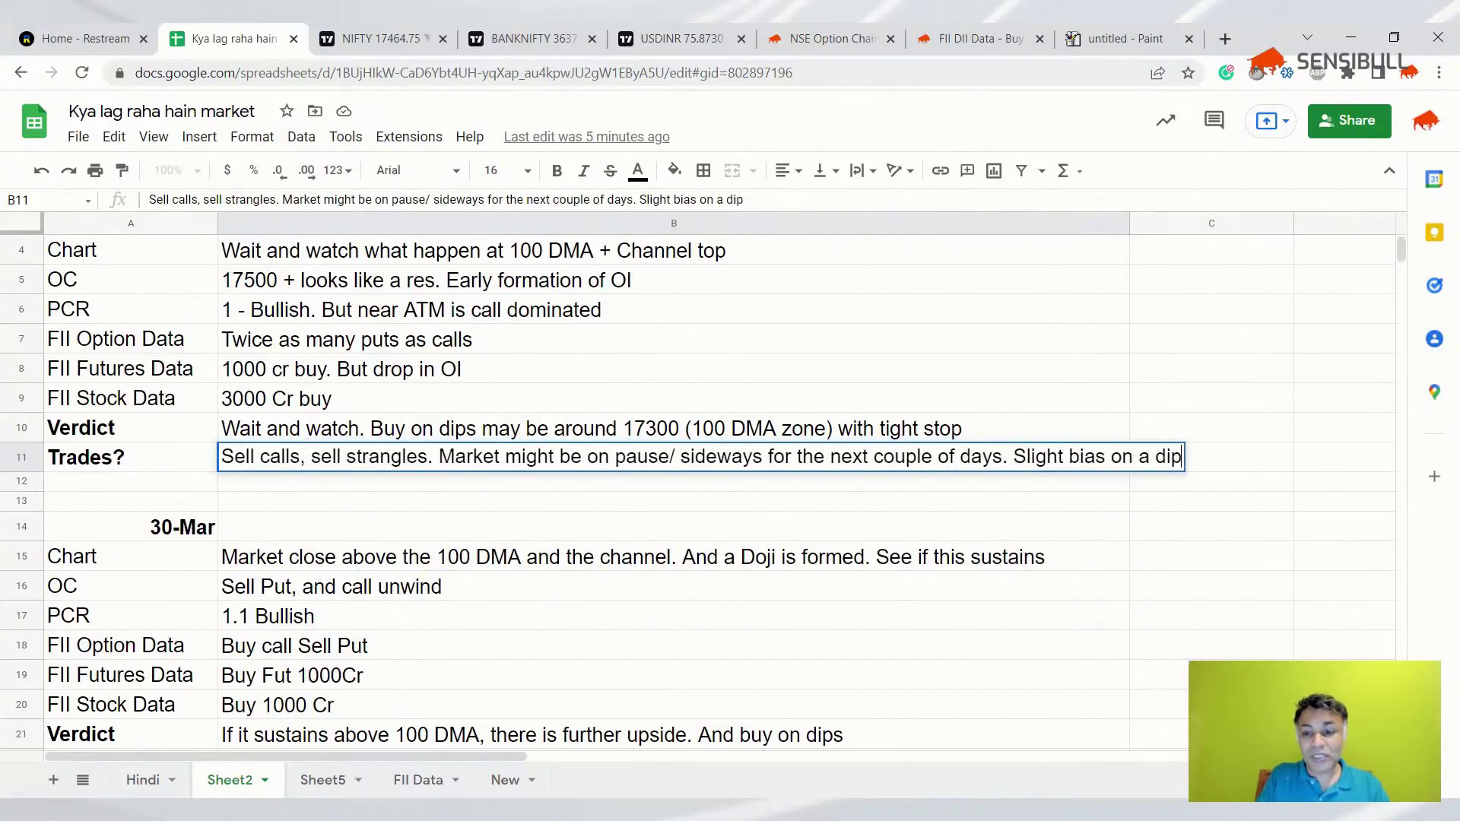
key(Return)
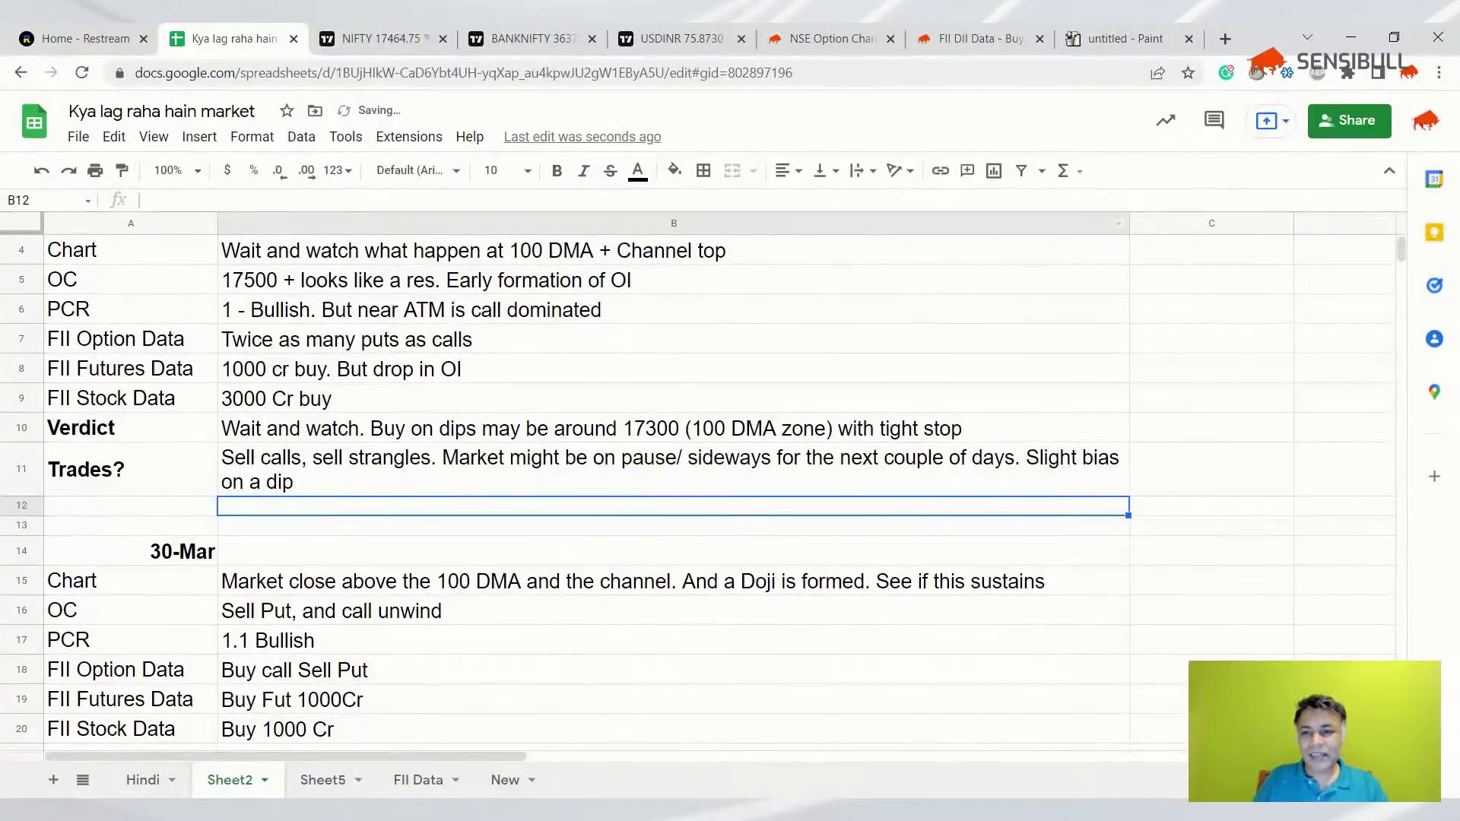
- Widen column B so the Trades note fits on one line
click(1128, 220)
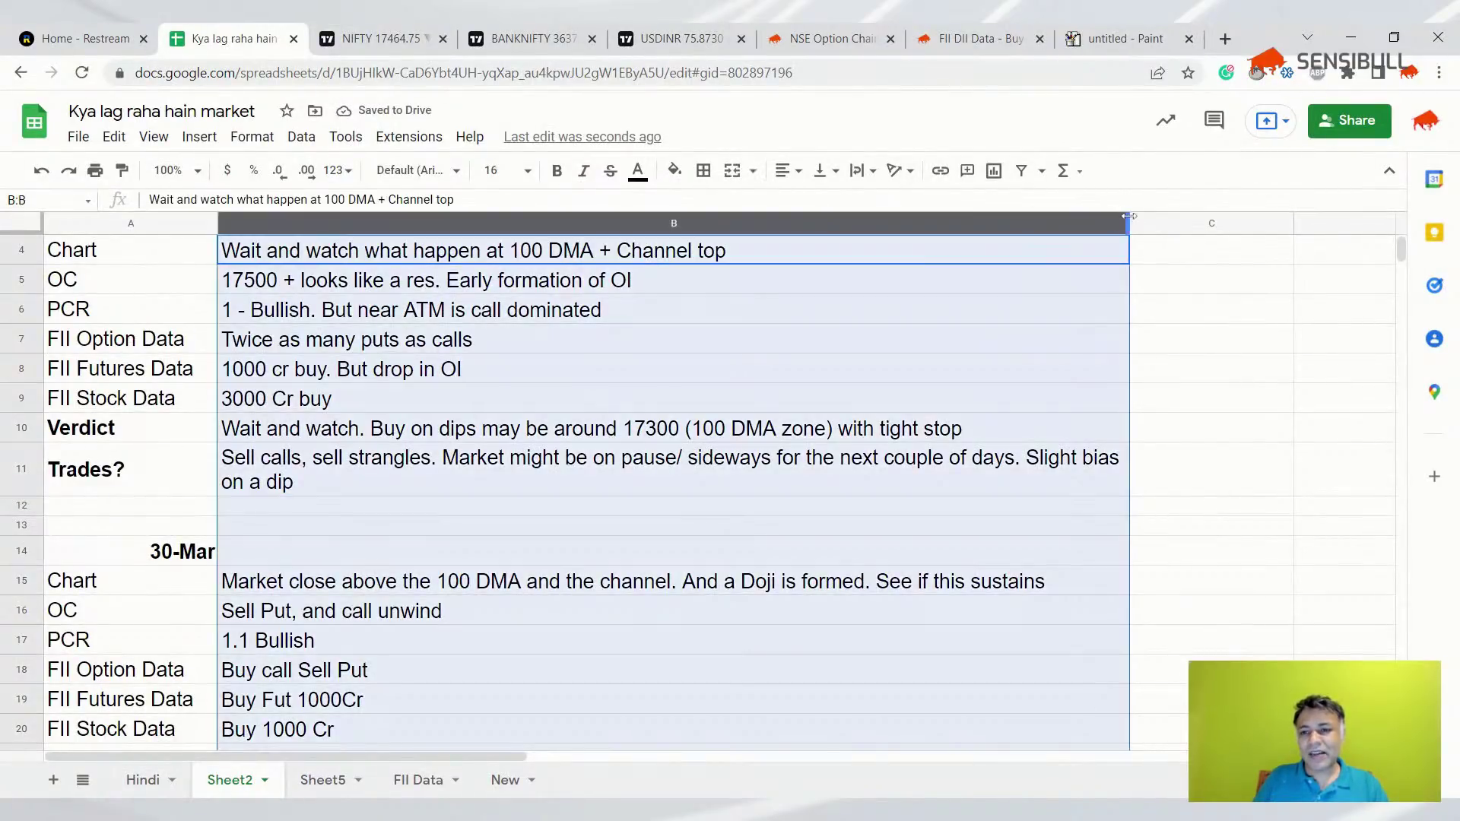
drag(1128, 217, 1204, 225)
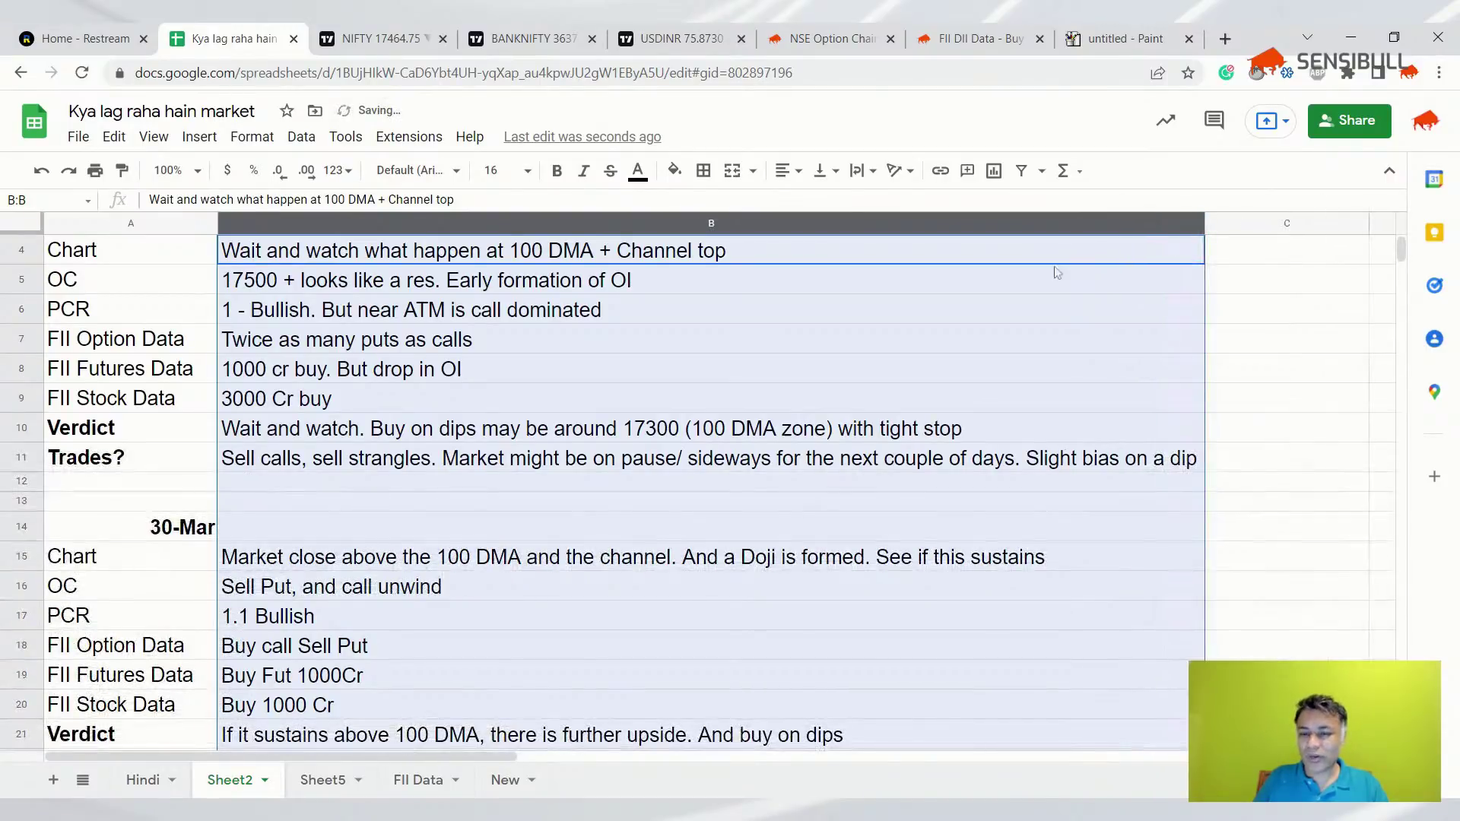
click(380, 38)
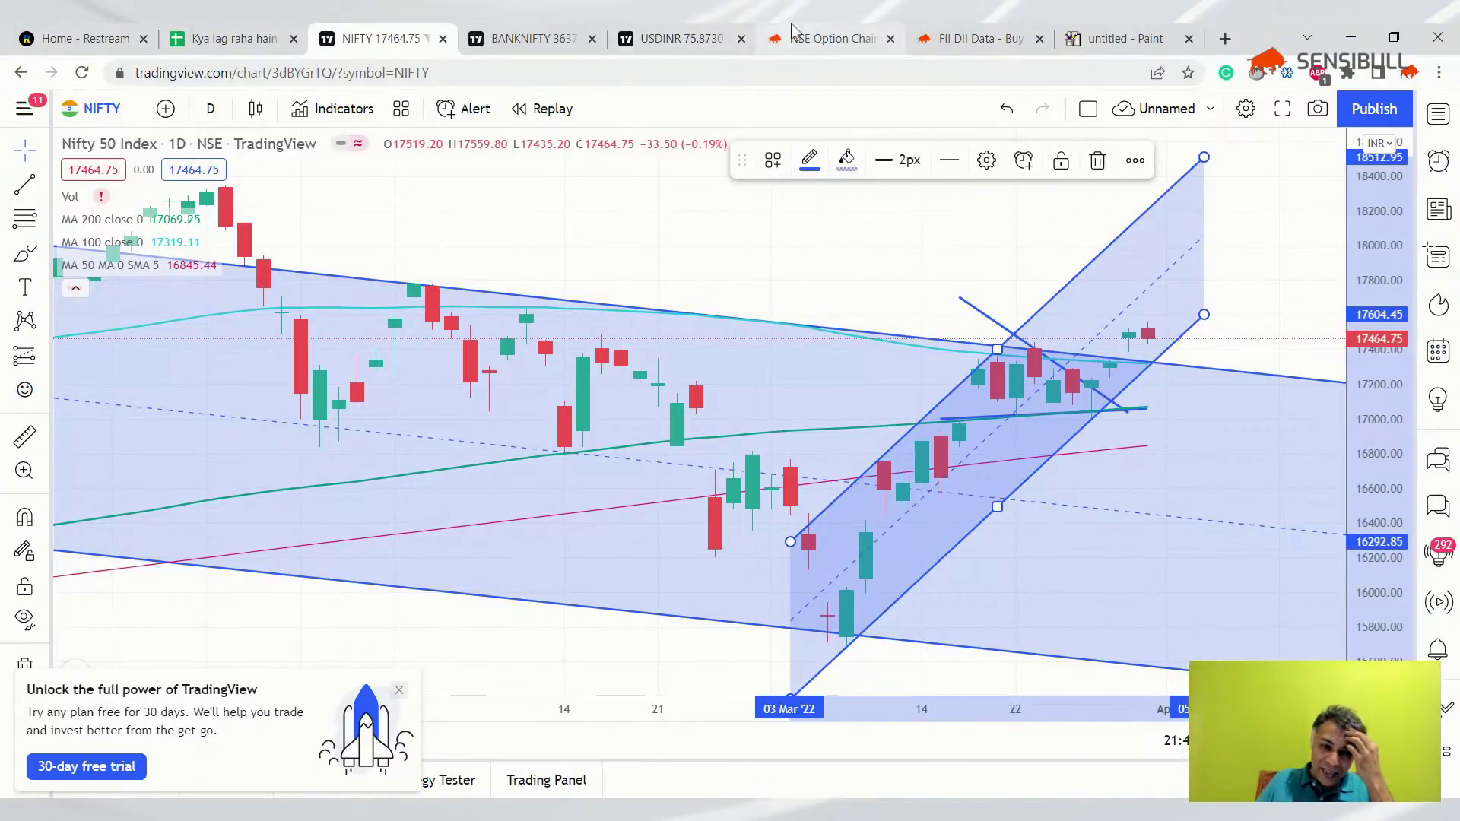
- On Sensibull's FII DII page, highlight the 31 Mar FII index futures figure ₹1,113.8 Cr
click(825, 38)
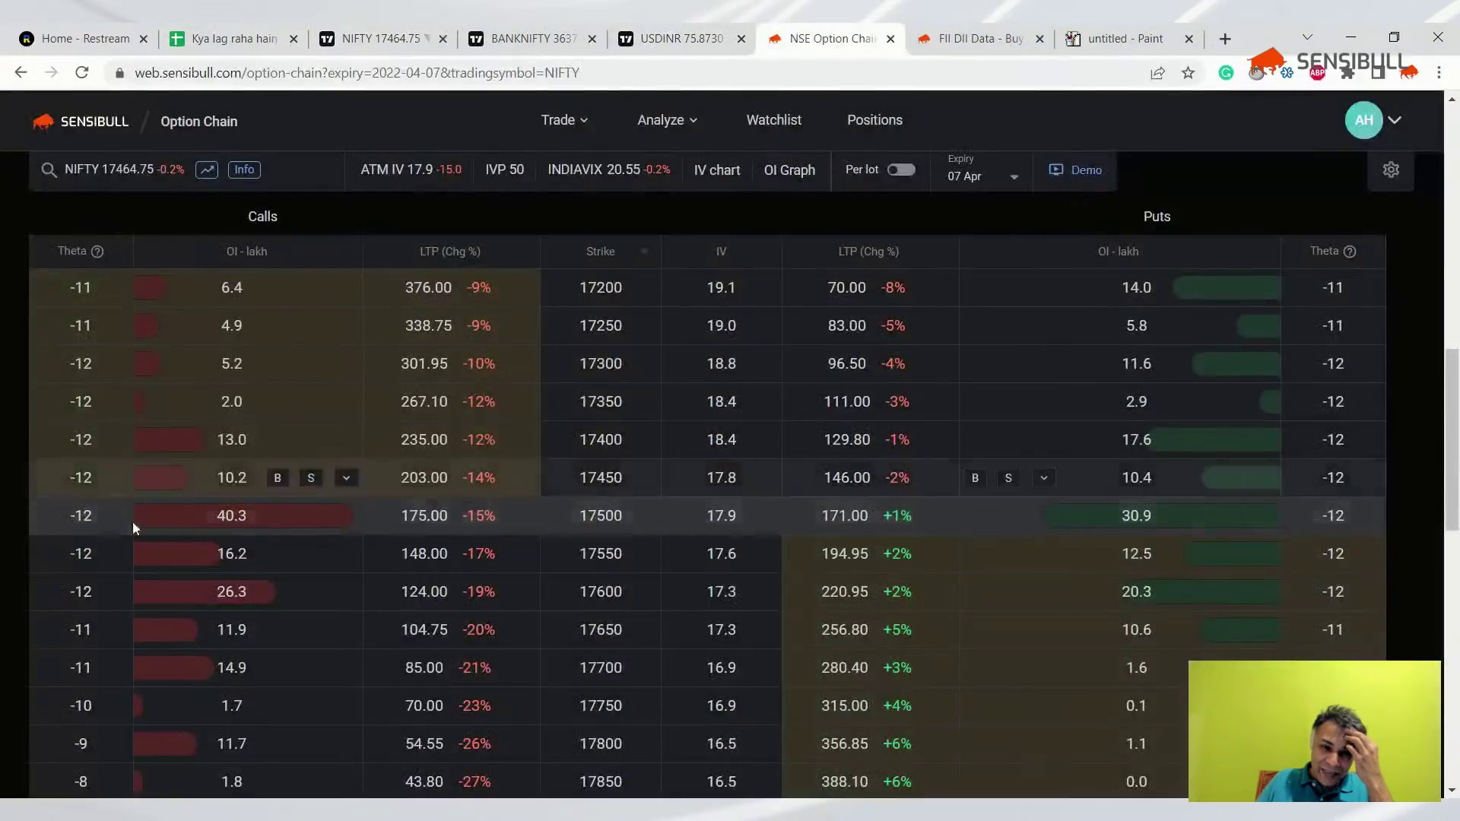
click(924, 32)
scroll(578, 449, up, 3)
scroll(579, 447, down, 4)
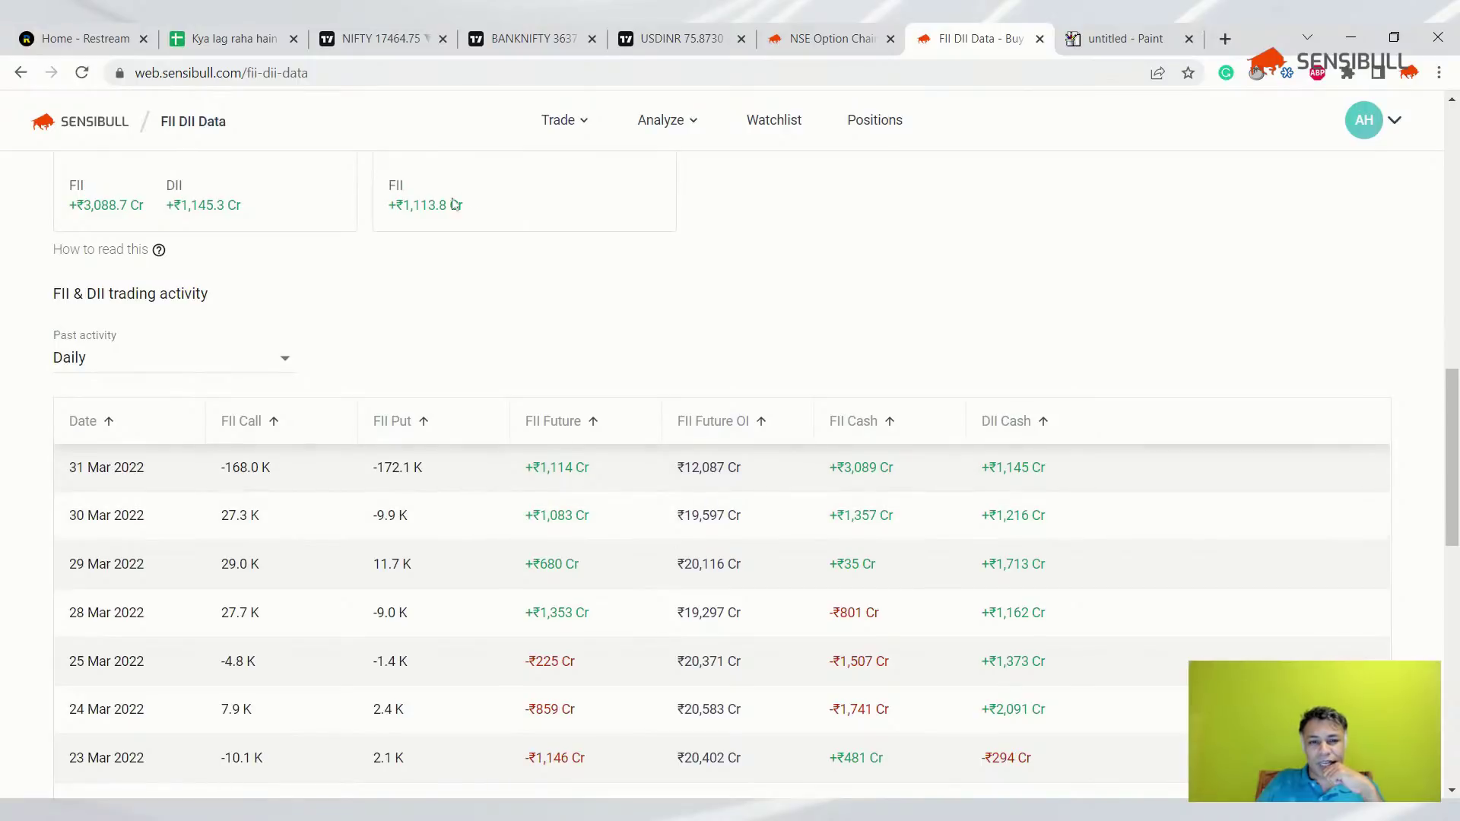
scroll(448, 205, up, 1)
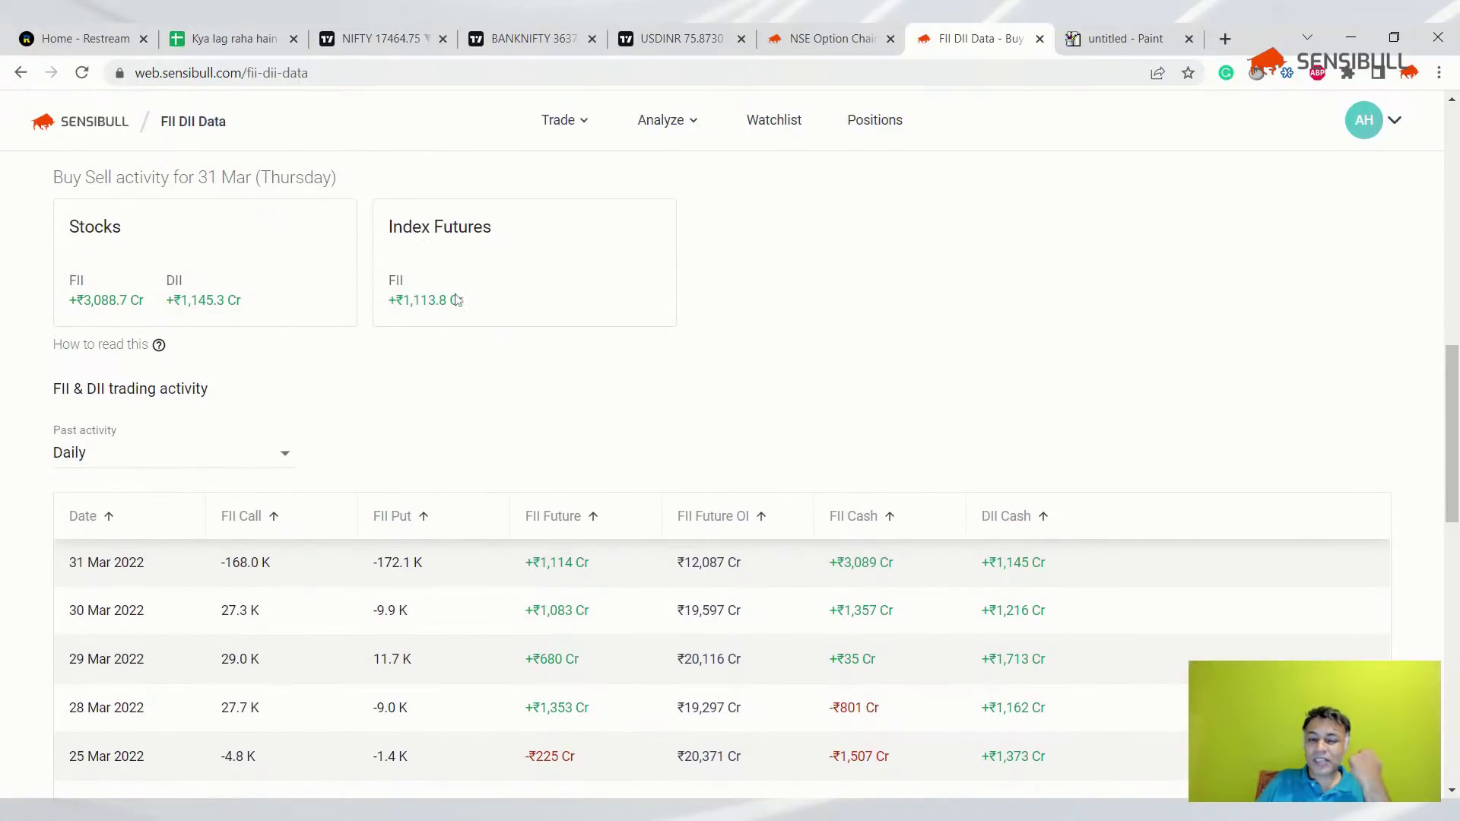
drag(398, 303, 471, 308)
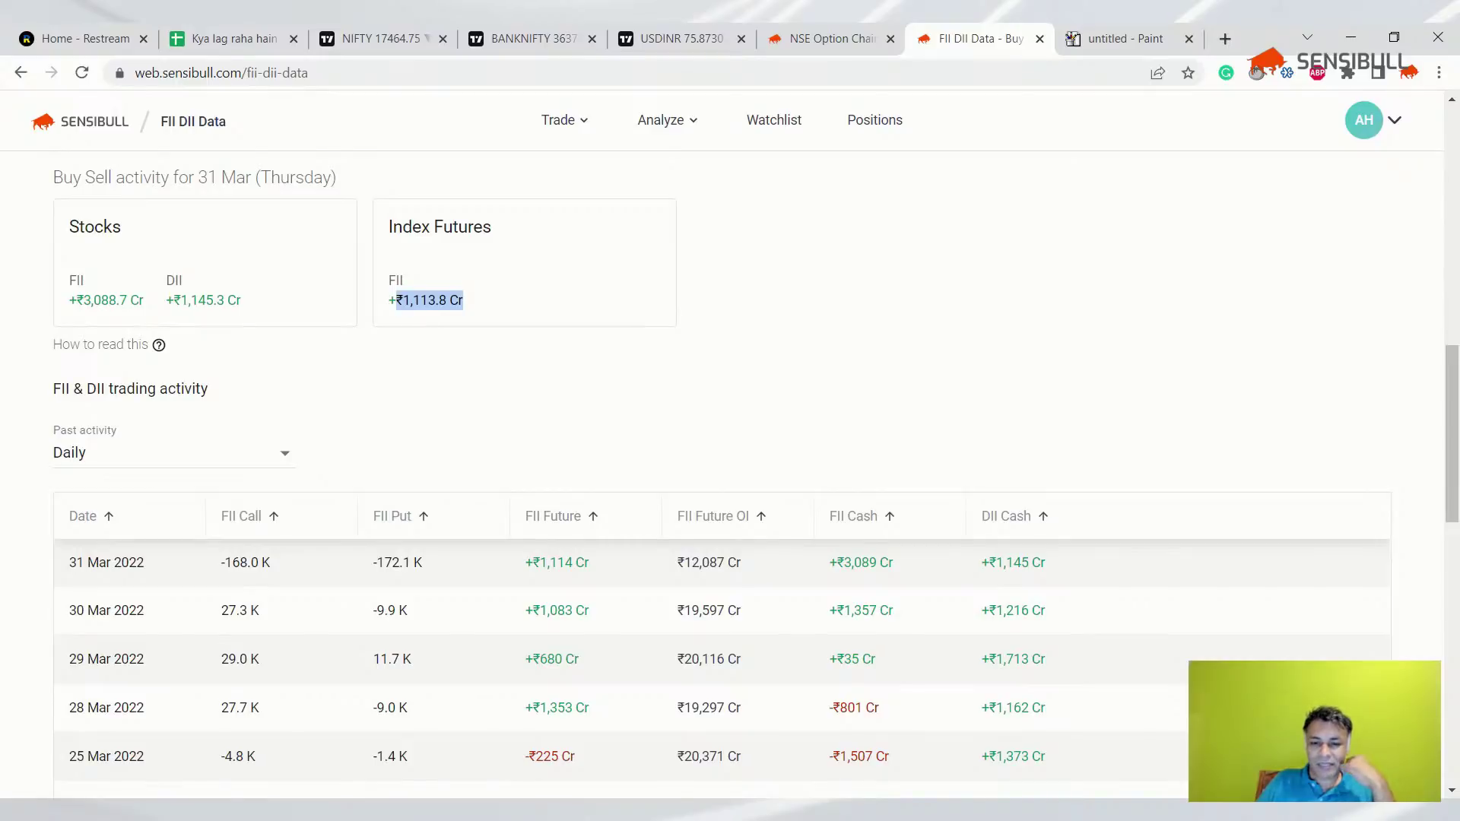
scroll(841, 521, up, 10)
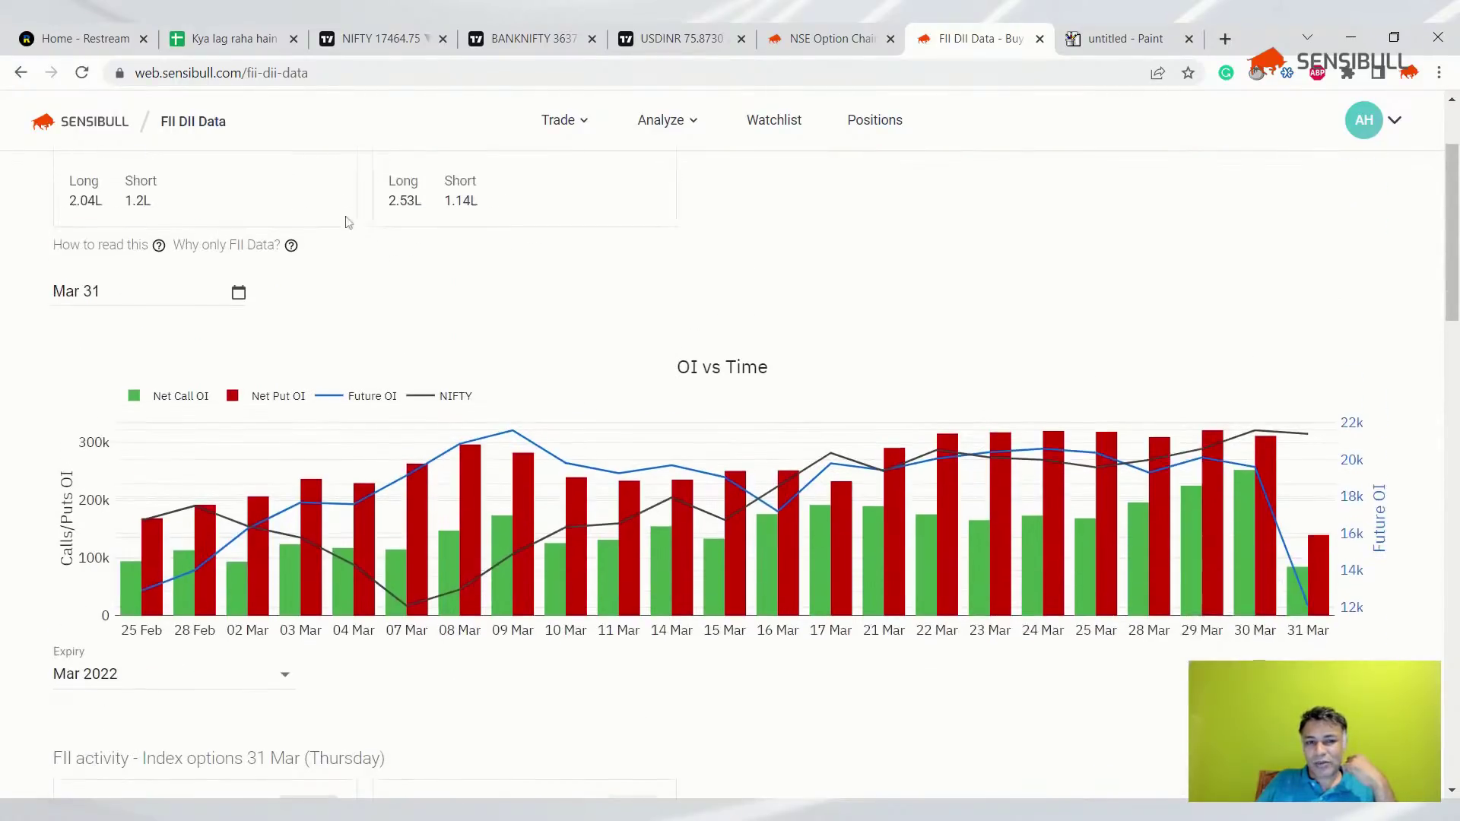
scroll(346, 220, up, 2)
scroll(408, 331, down, 6)
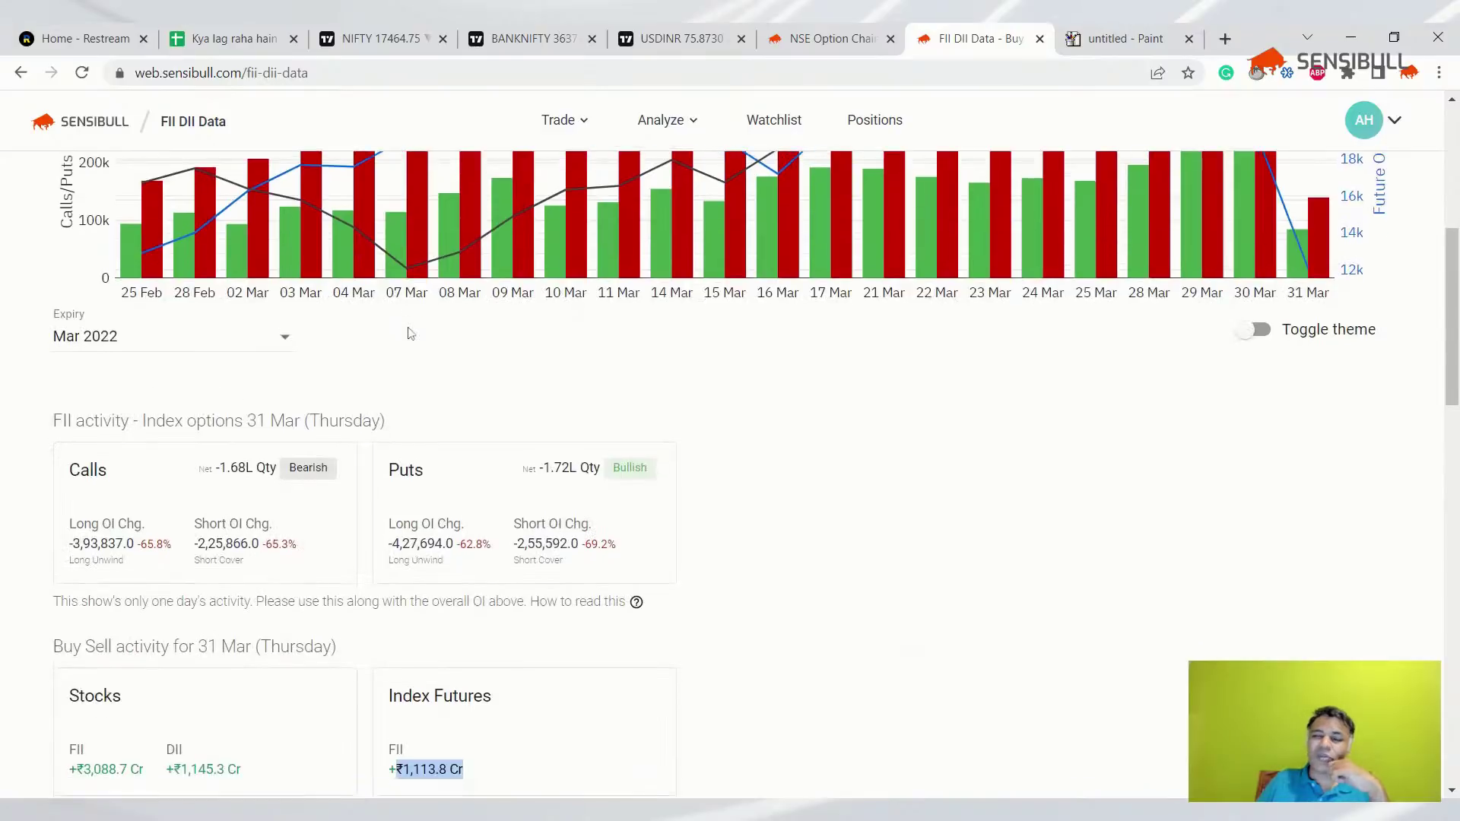
scroll(407, 333, down, 10)
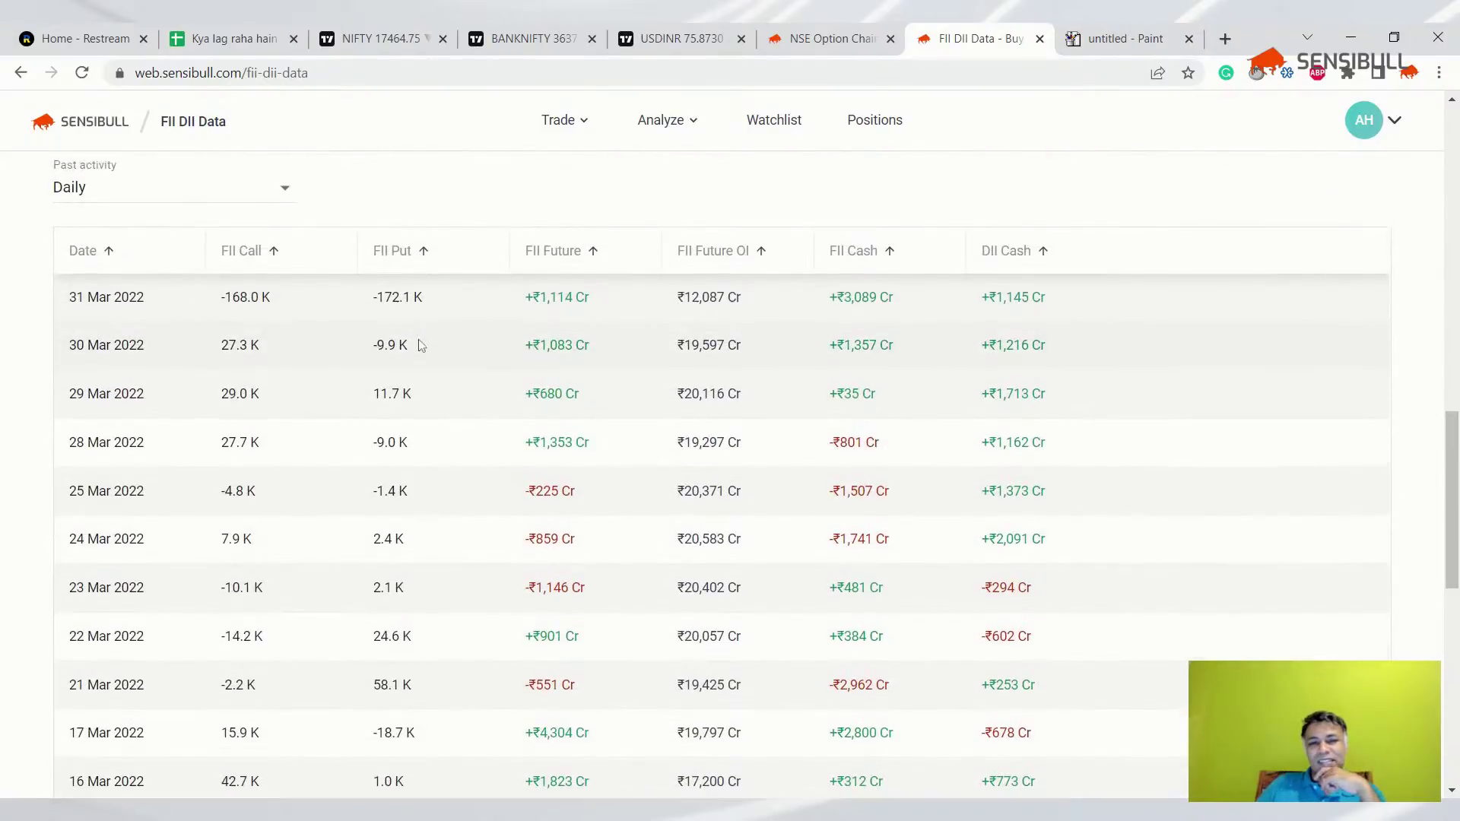
scroll(420, 346, up, 2)
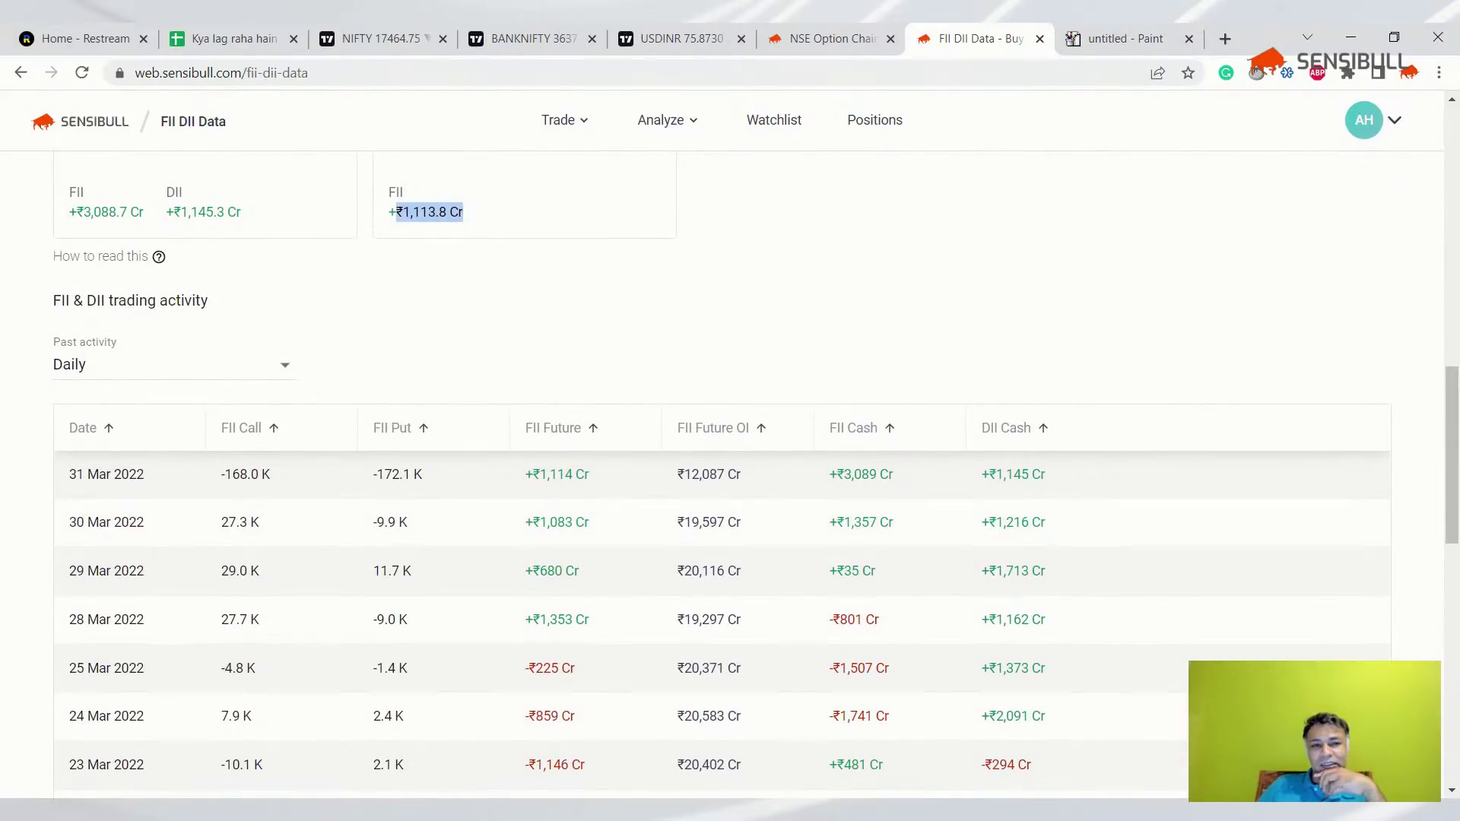
click(335, 42)
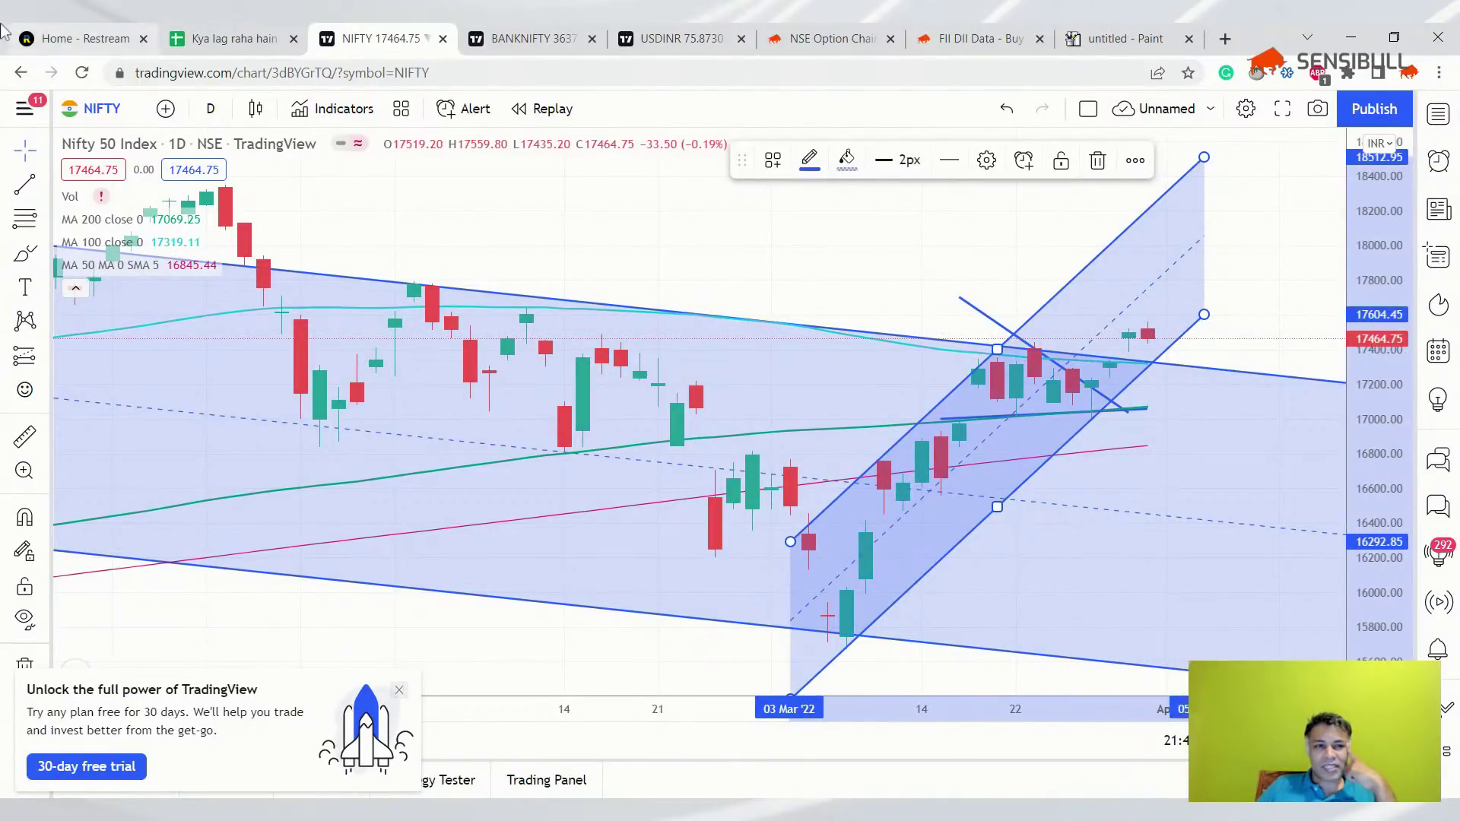
- Bring up the Restream home page with its live stream preview in the browser
click(40, 35)
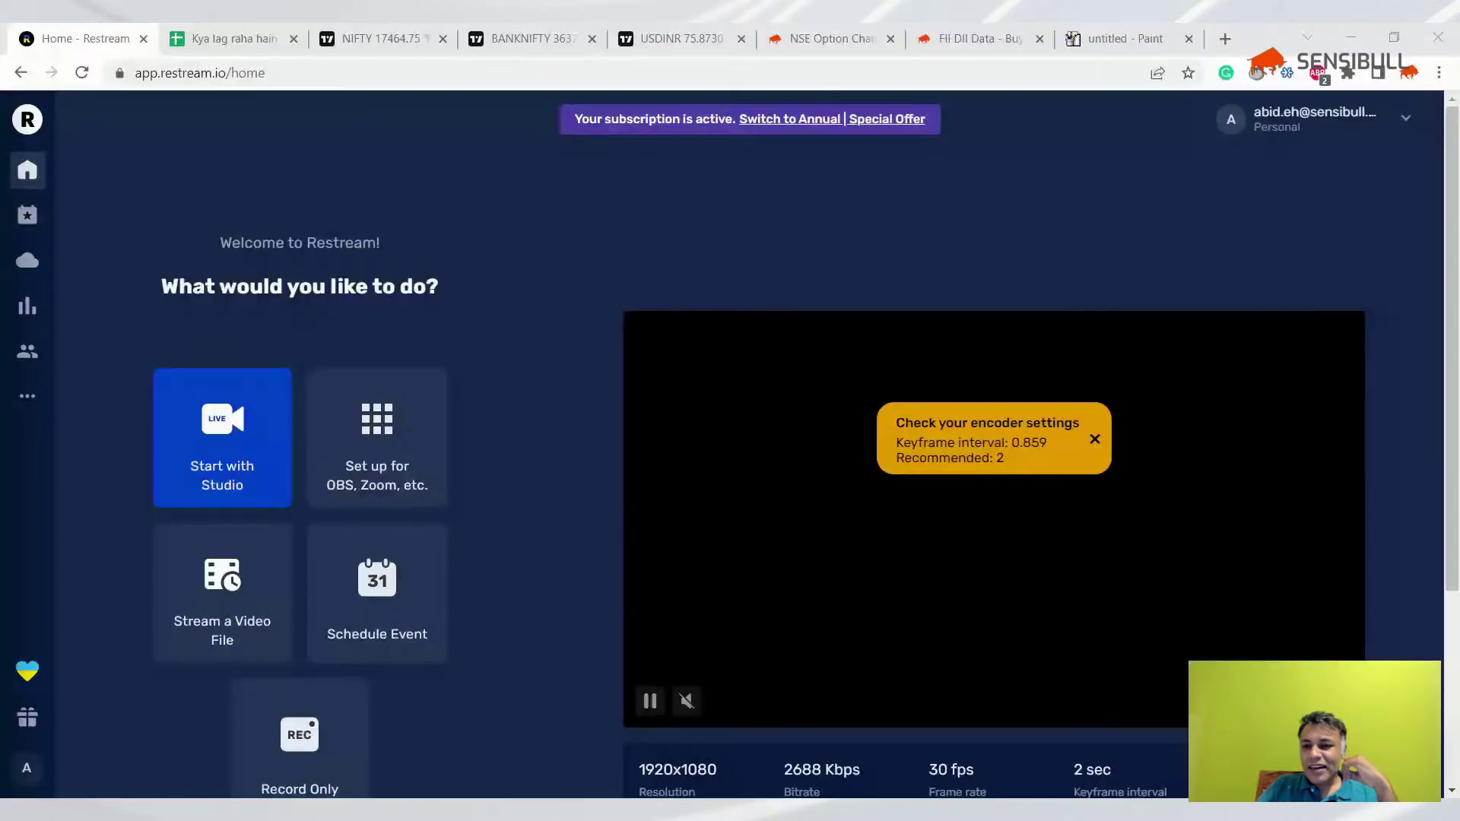
click(1156, 499)
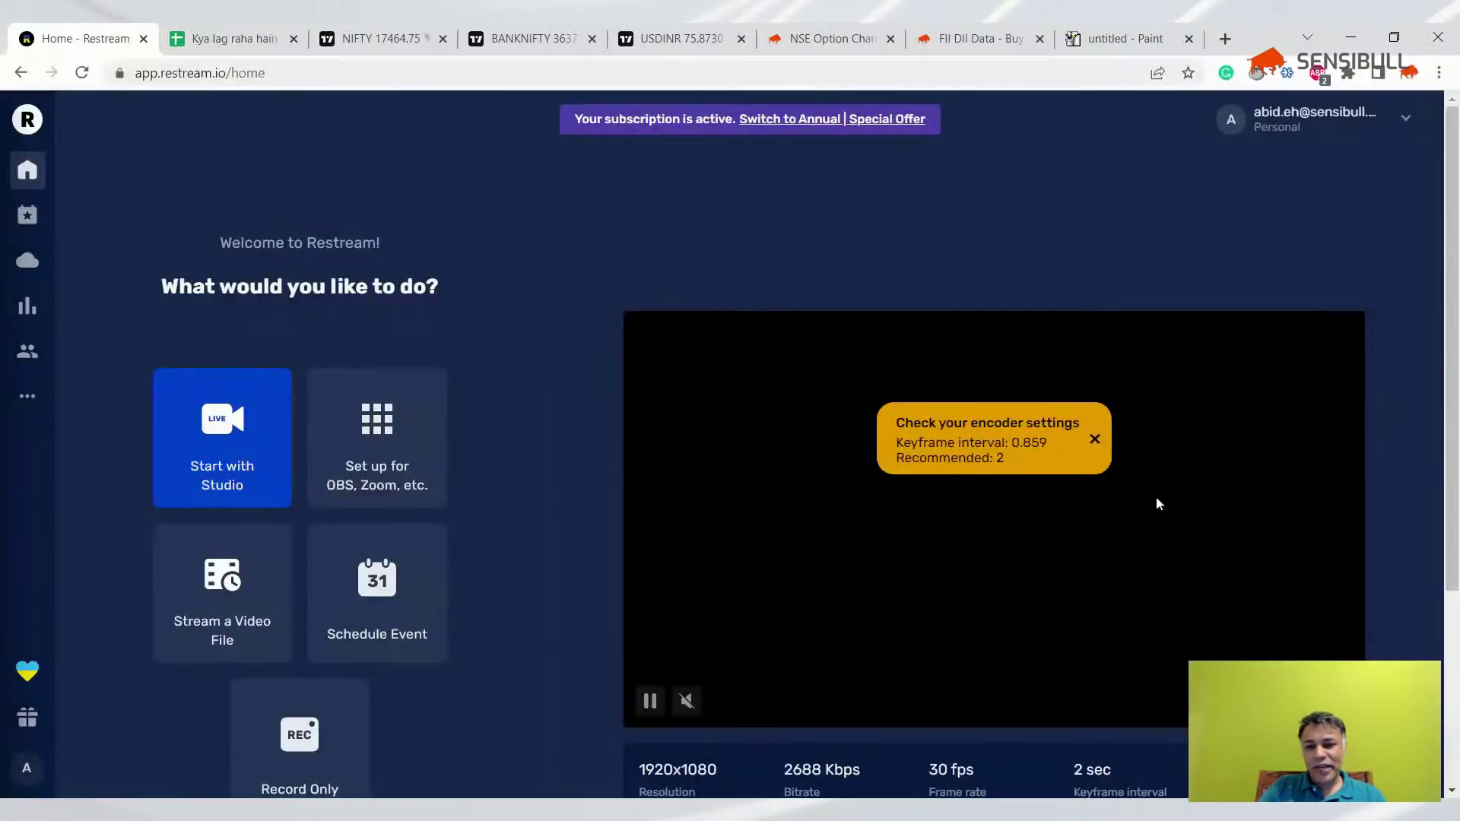
- Select the 1-Apr PCR cell B6, then view Sensibull's NIFTY summary for the 07 Apr expiry
click(163, 32)
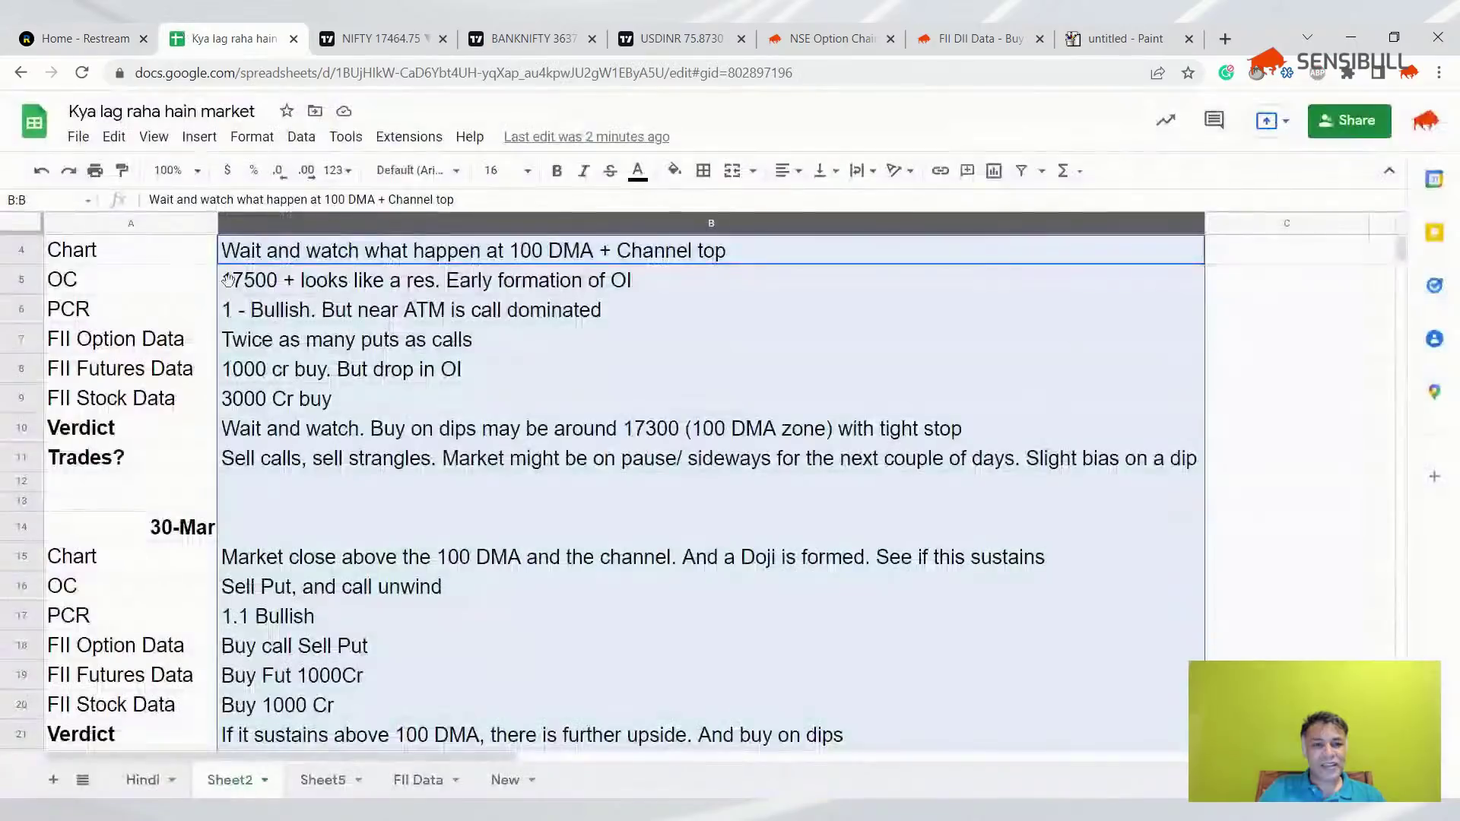
click(286, 318)
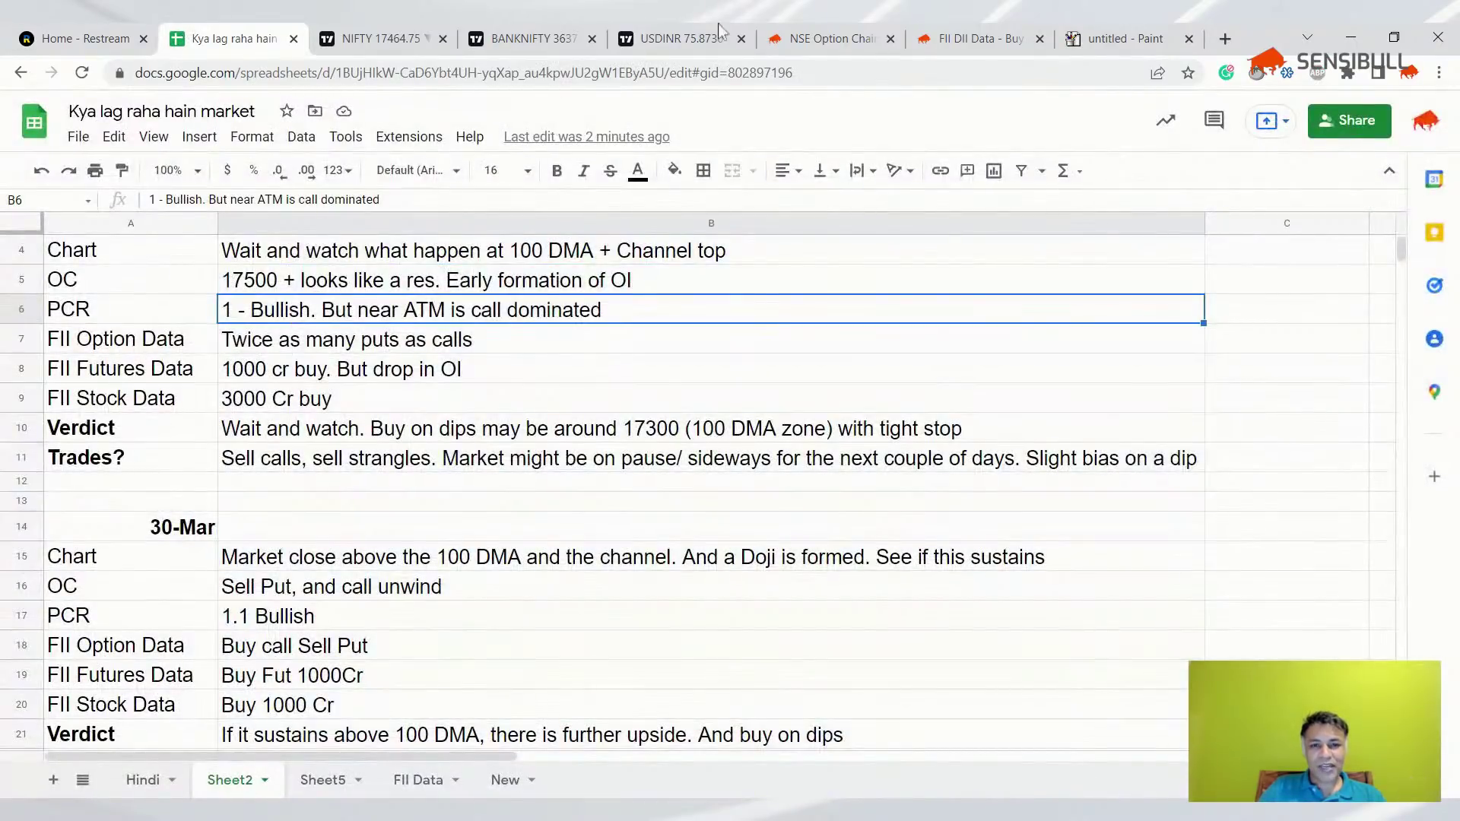
click(971, 38)
click(854, 38)
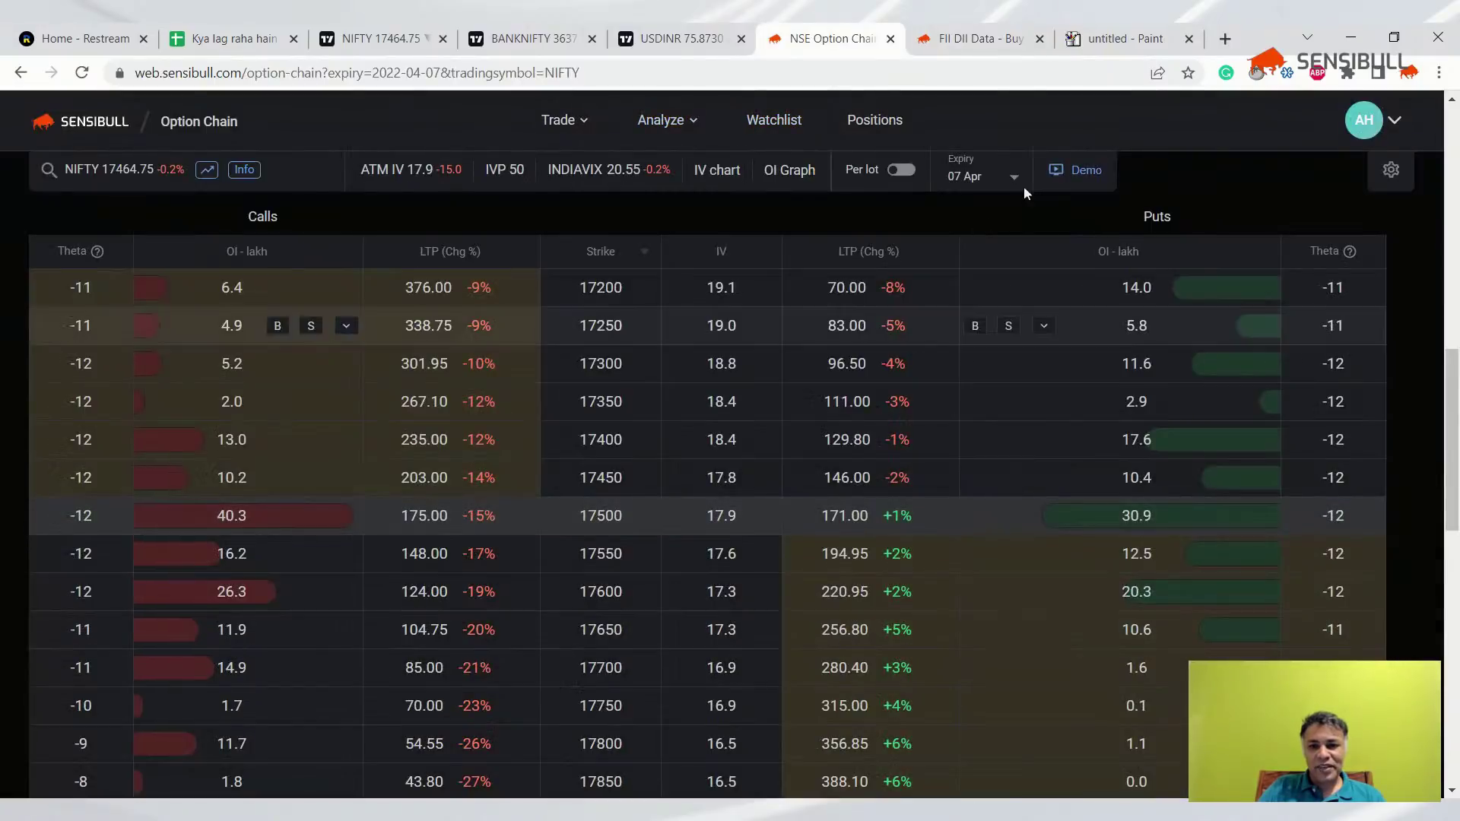
click(245, 171)
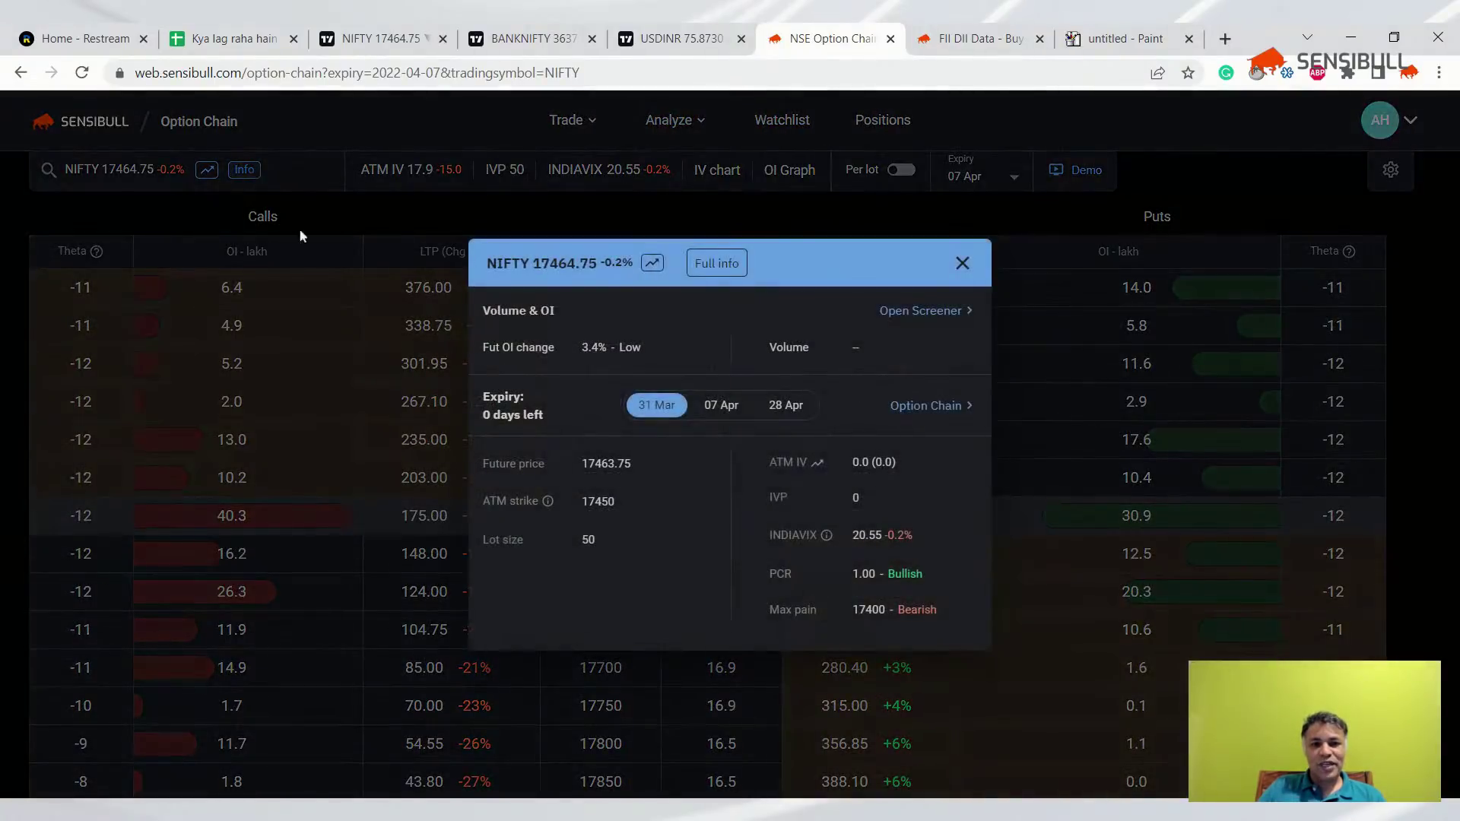
click(724, 407)
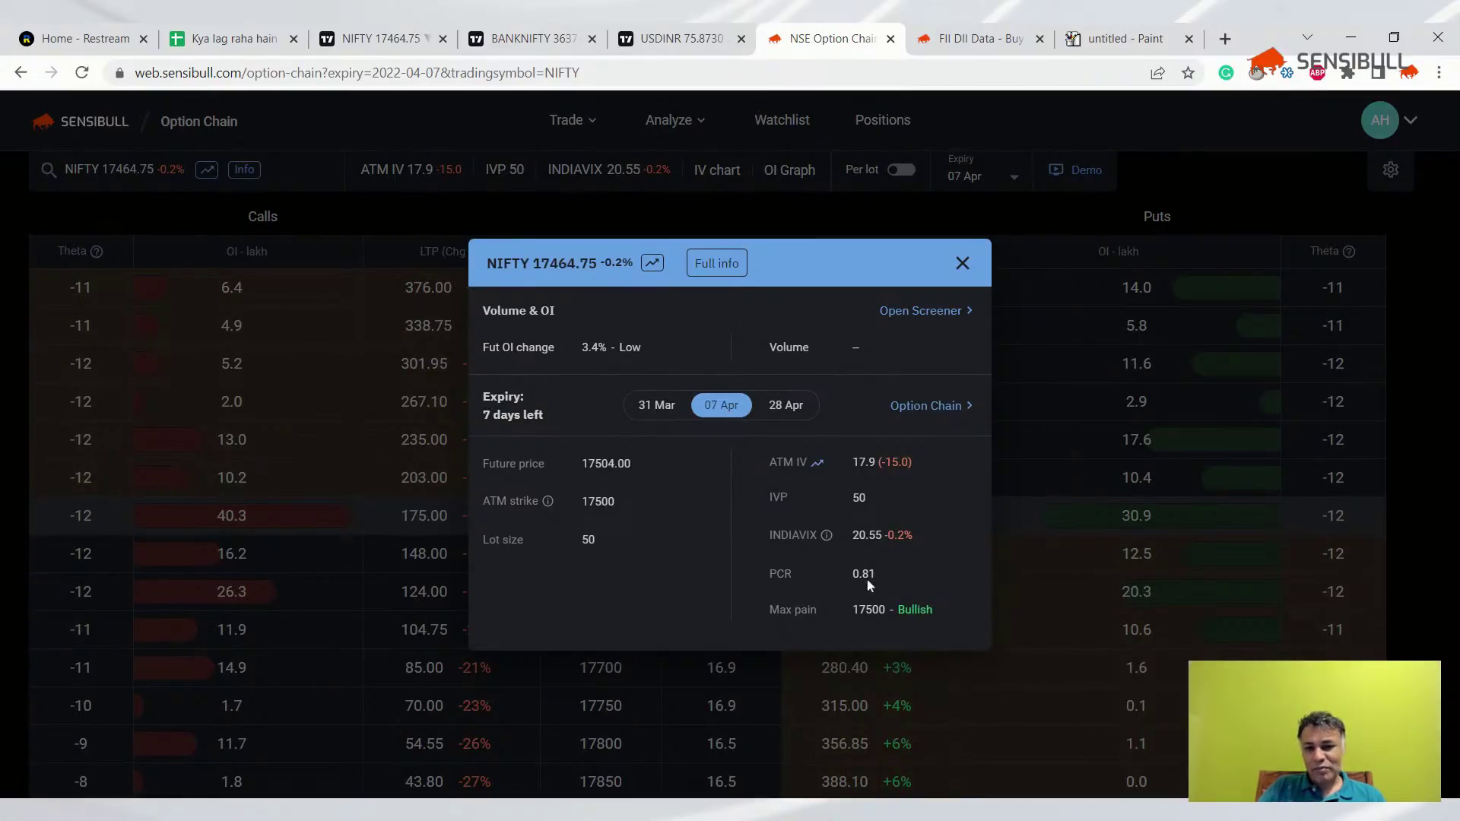
- Replace the 1-Apr PCR entry in B6 with '0.8 Neutral' and scroll back to the top
click(272, 47)
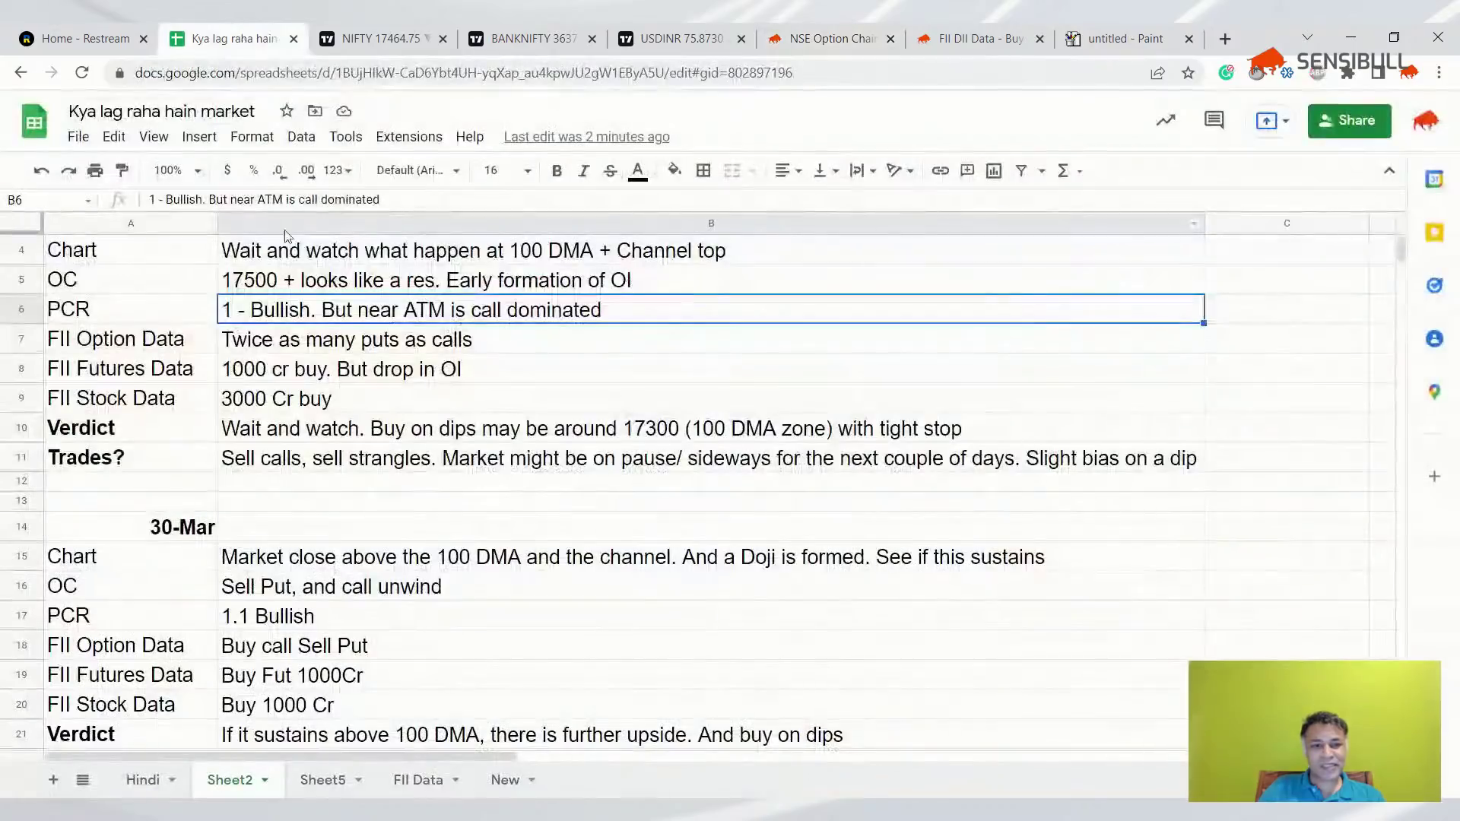
text(0.8 Neu)
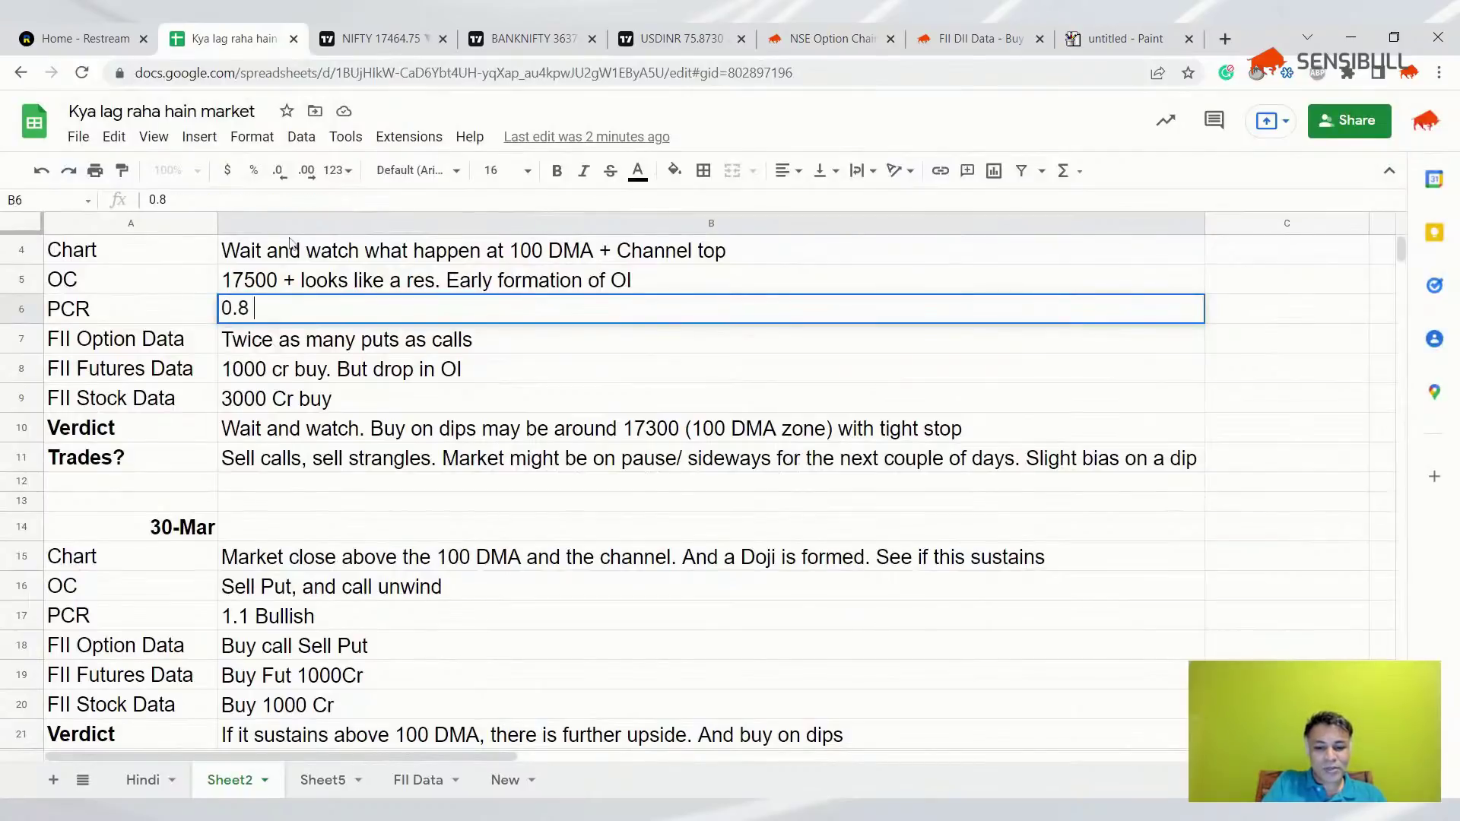
text(l)
key(Return)
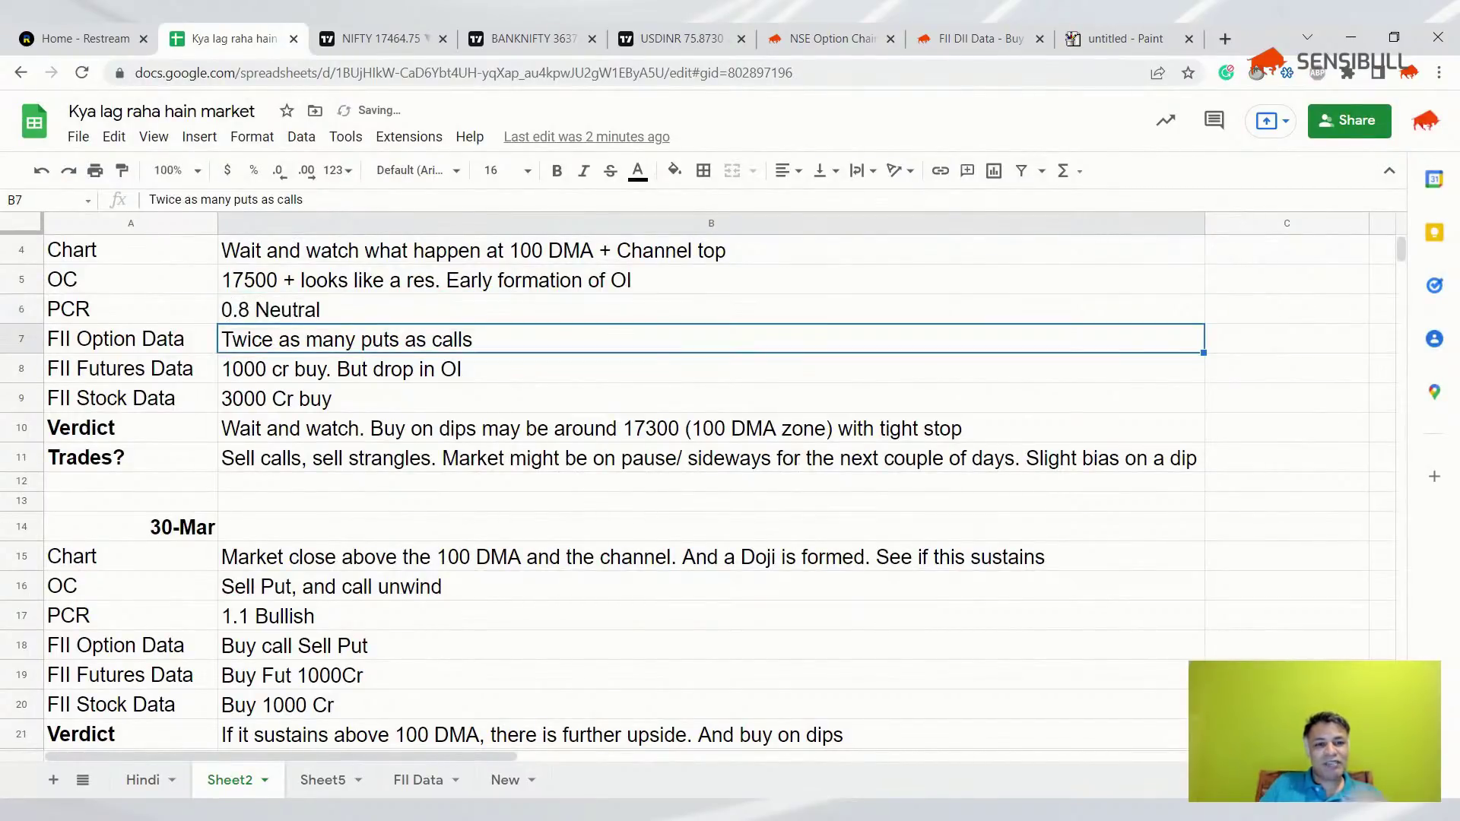
click(273, 406)
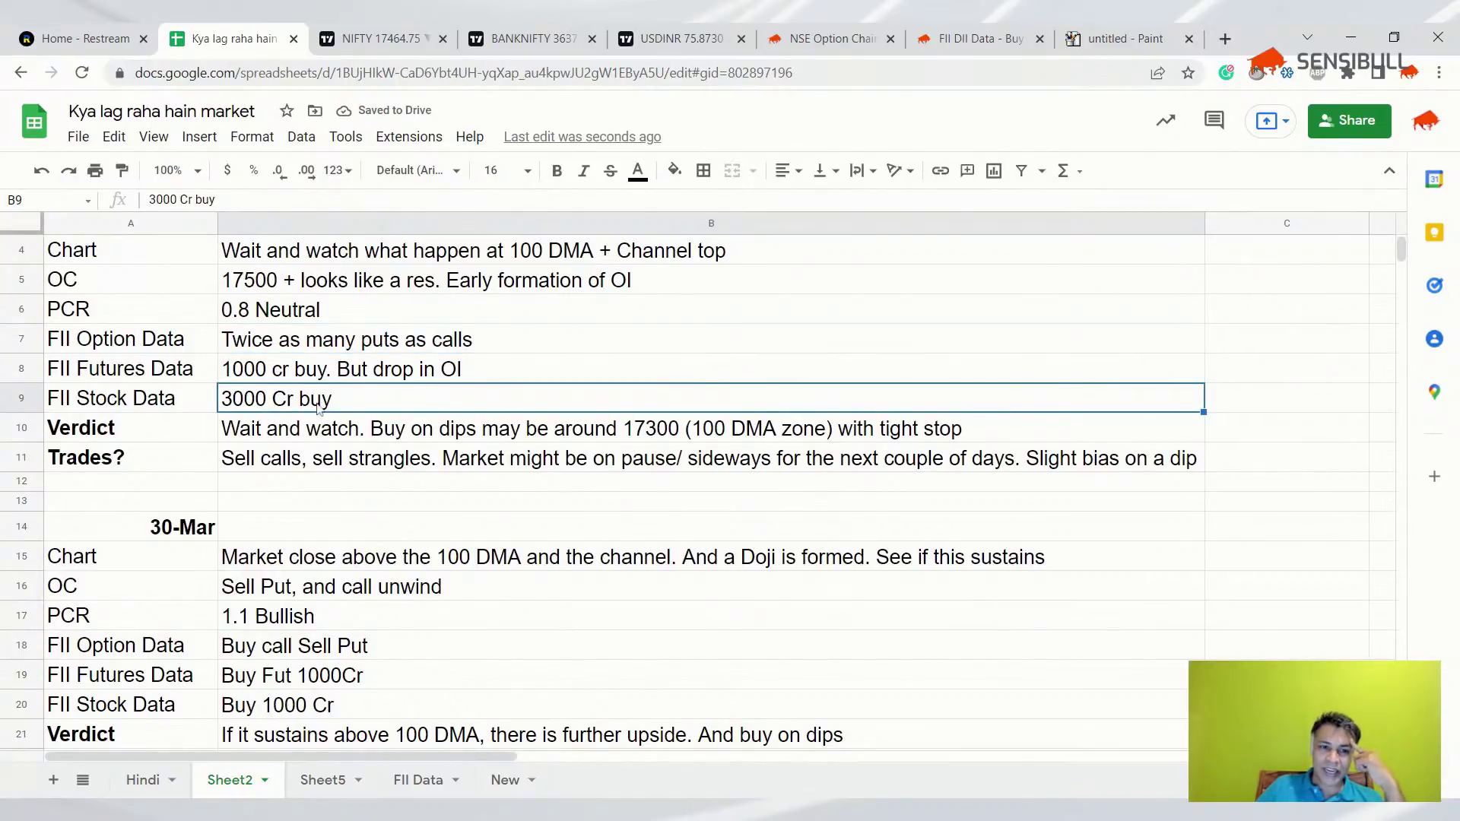
scroll(317, 407, up, 2)
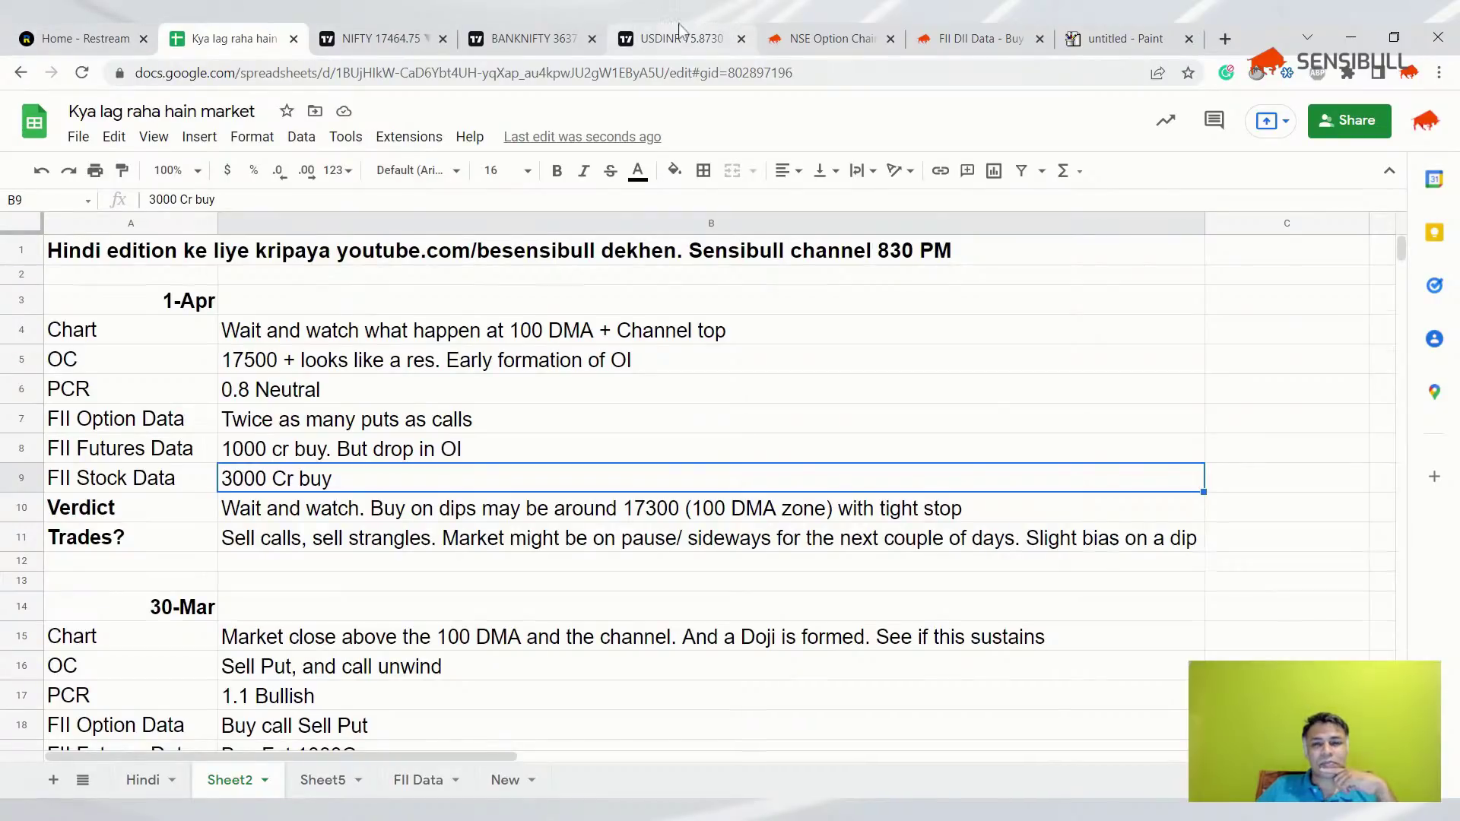
- Switch from the market analysis sheet to the Restream home page
click(8, 36)
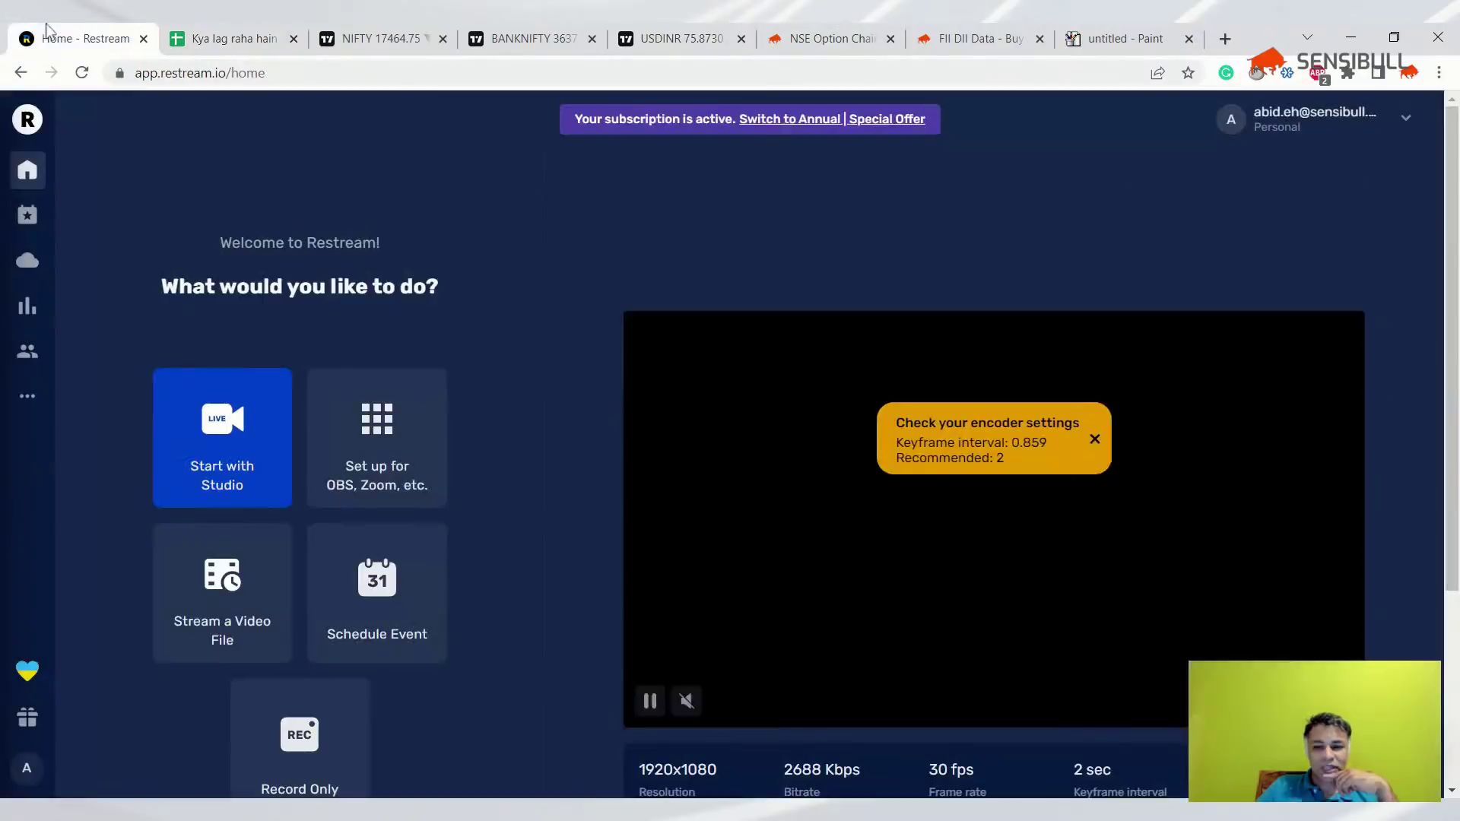